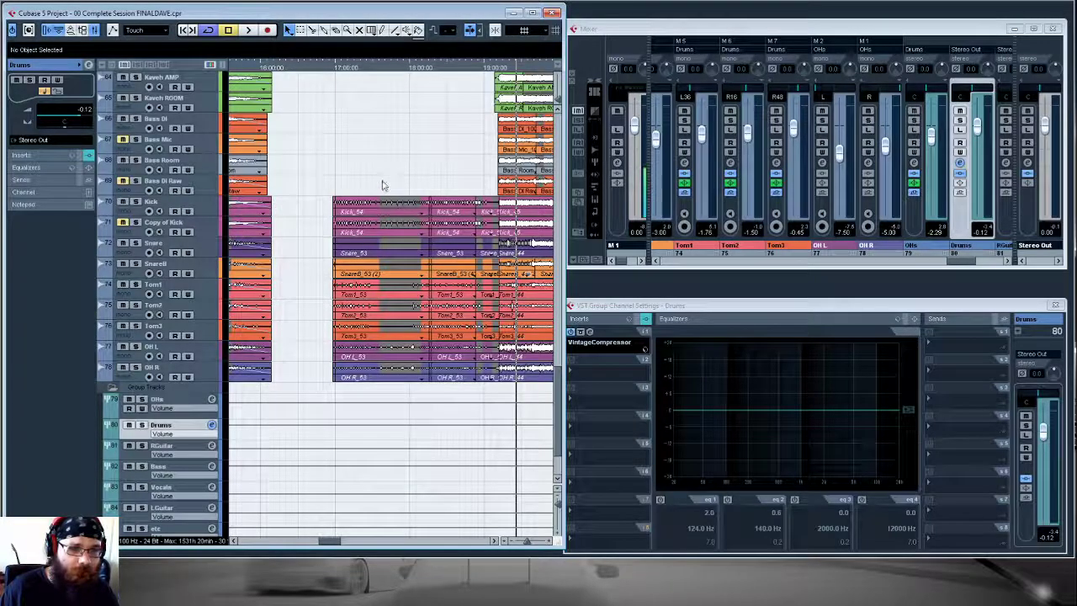
# - Select the Kick track so the channel settings show its inserts, EQ and sends
pyautogui.click(593, 306)
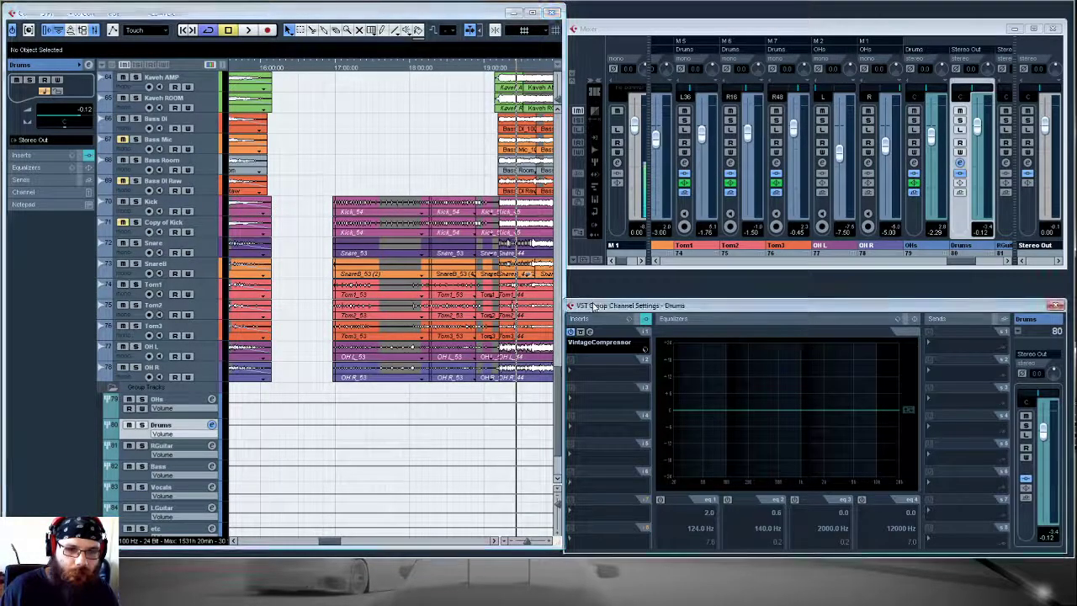
pyautogui.click(199, 201)
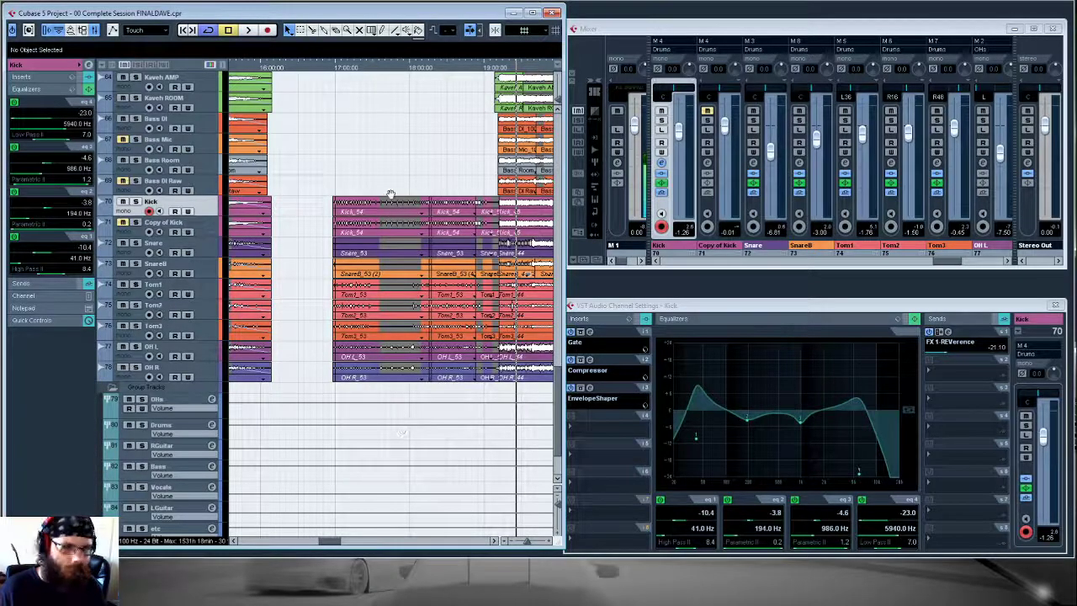
pyautogui.click(599, 305)
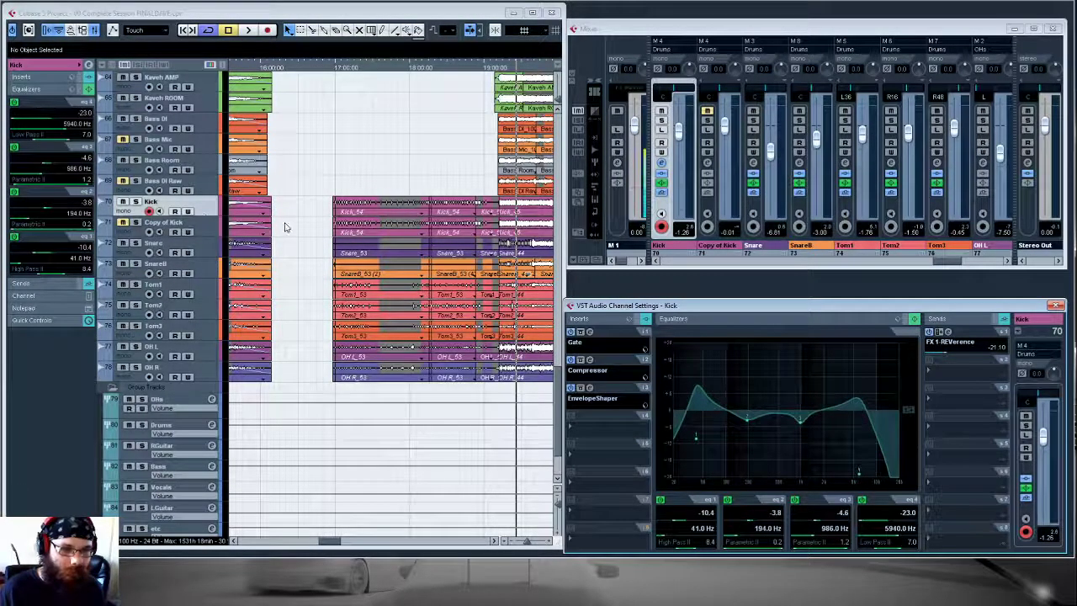
pyautogui.scroll(-3, 285, 228)
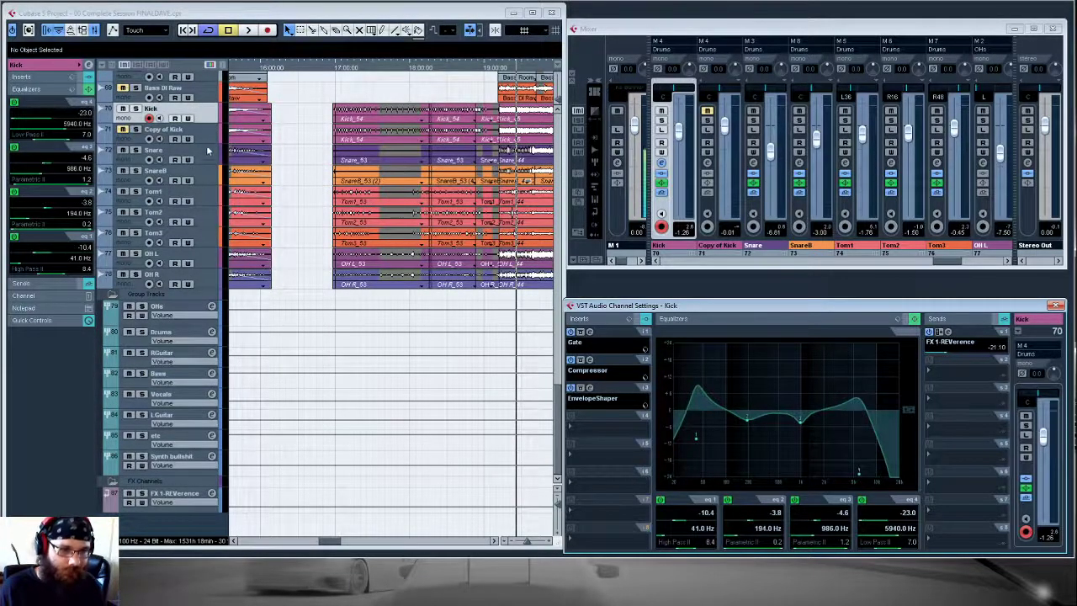
pyautogui.click(202, 116)
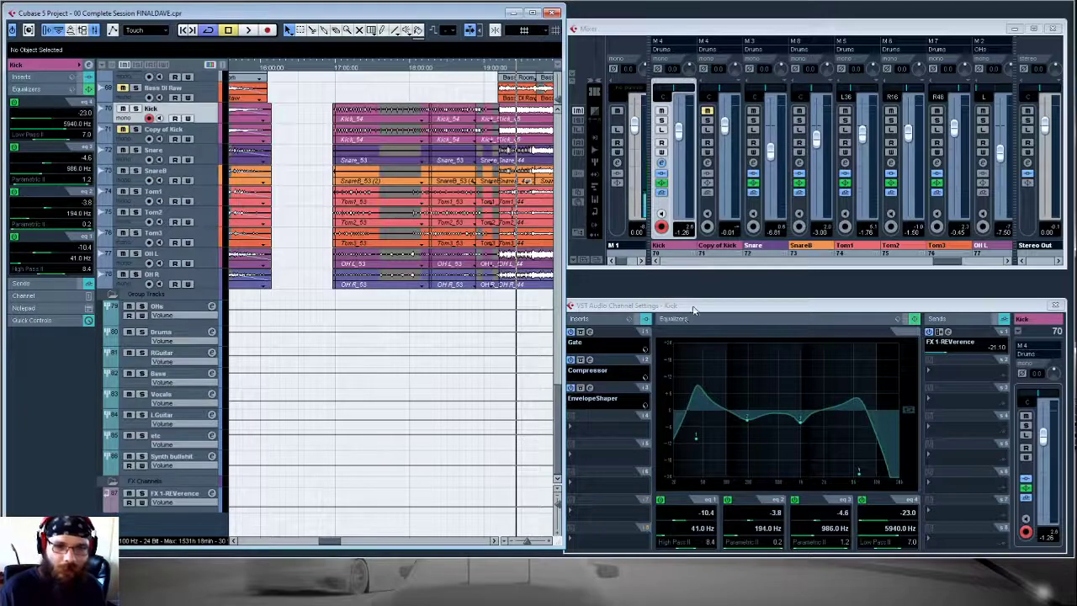
pyautogui.click(694, 310)
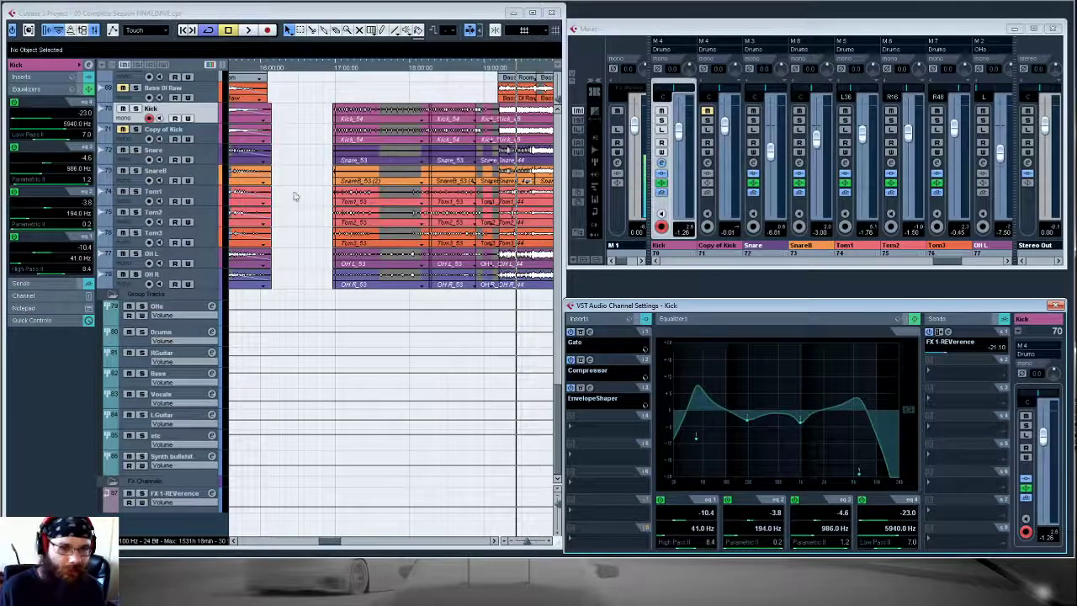
# - Solo the Kick track and play it from shortly before 19:00 on the timeline
pyautogui.click(135, 108)
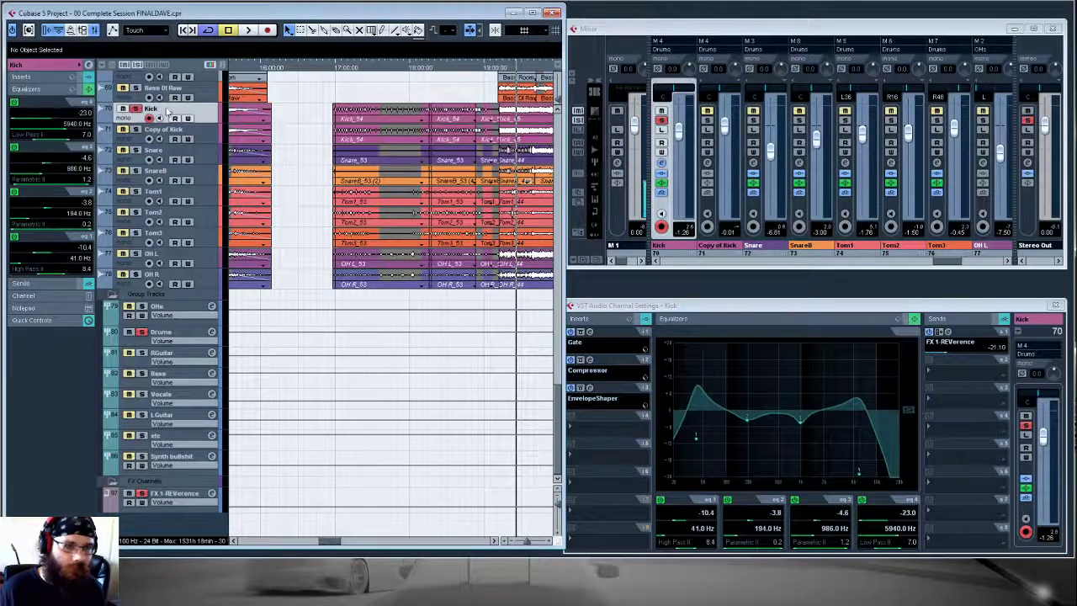
pyautogui.click(470, 67)
pyautogui.press('space')
# - Audition the Kick with its Gate, Compressor and EnvelopeShaper inserts bypassed and with them re-enabled, and stop playback
pyautogui.click(573, 333)
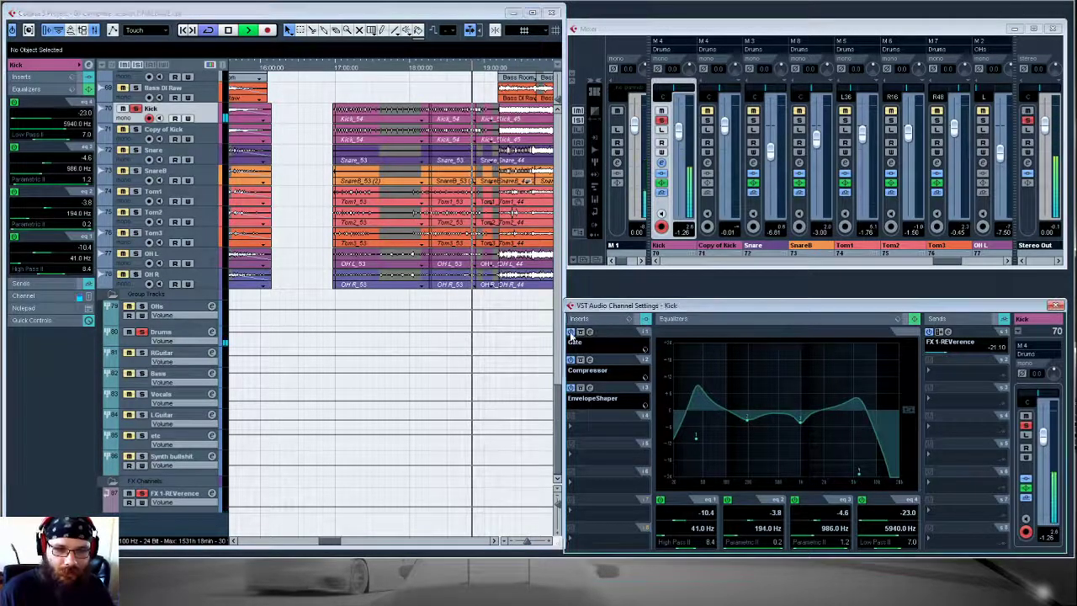
pyautogui.click(571, 333)
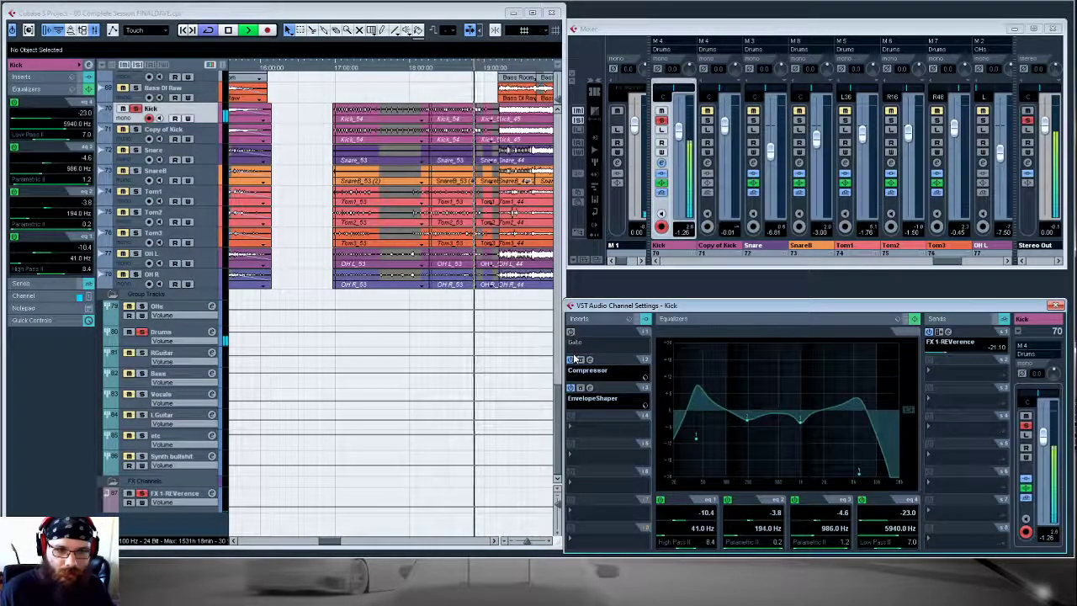
pyautogui.click(570, 359)
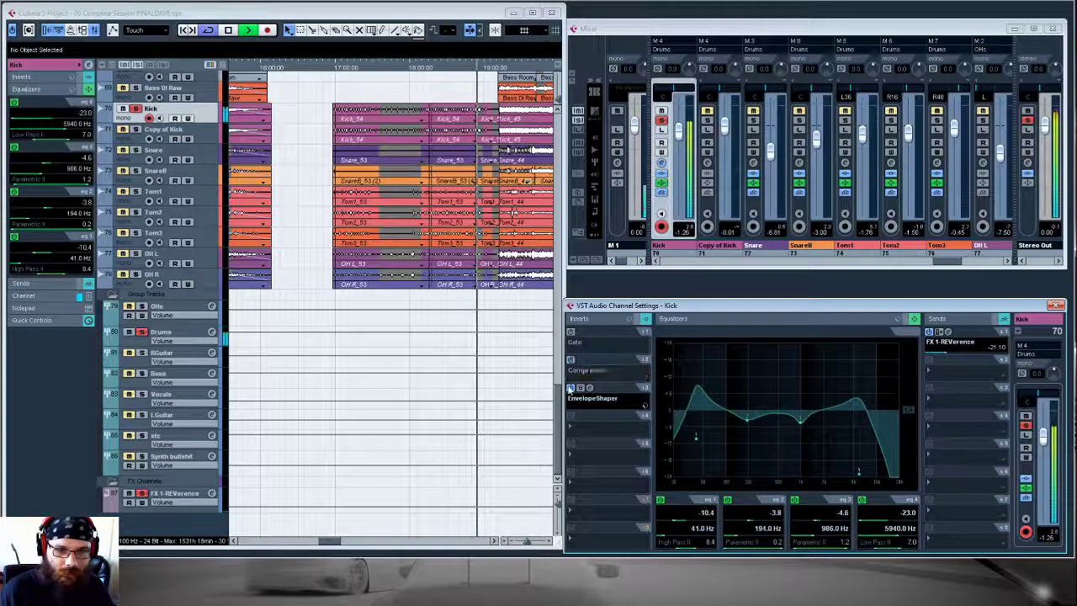
pyautogui.click(519, 67)
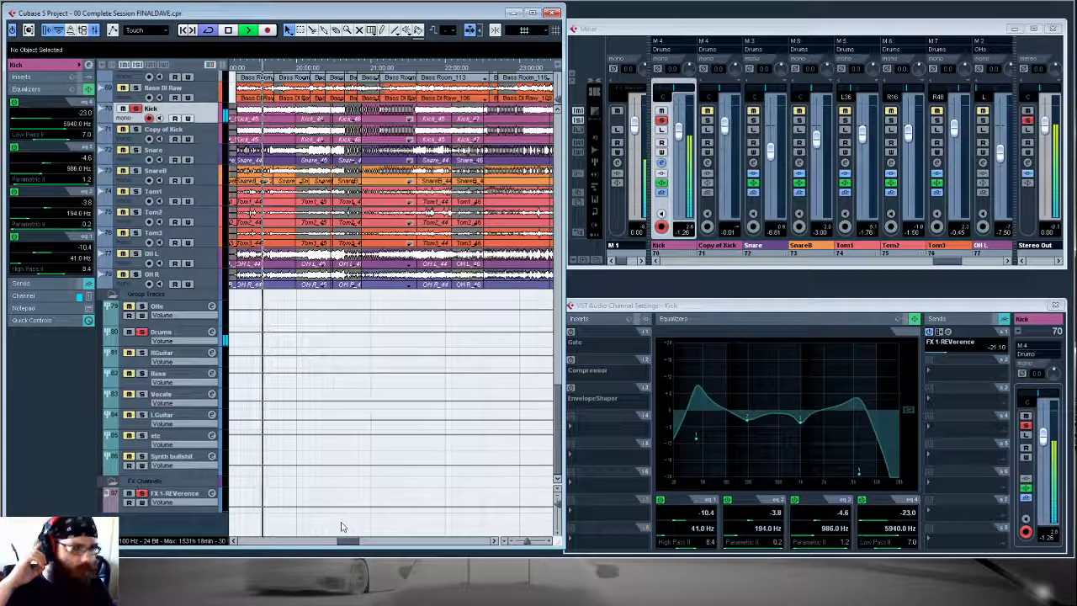
pyautogui.click(572, 332)
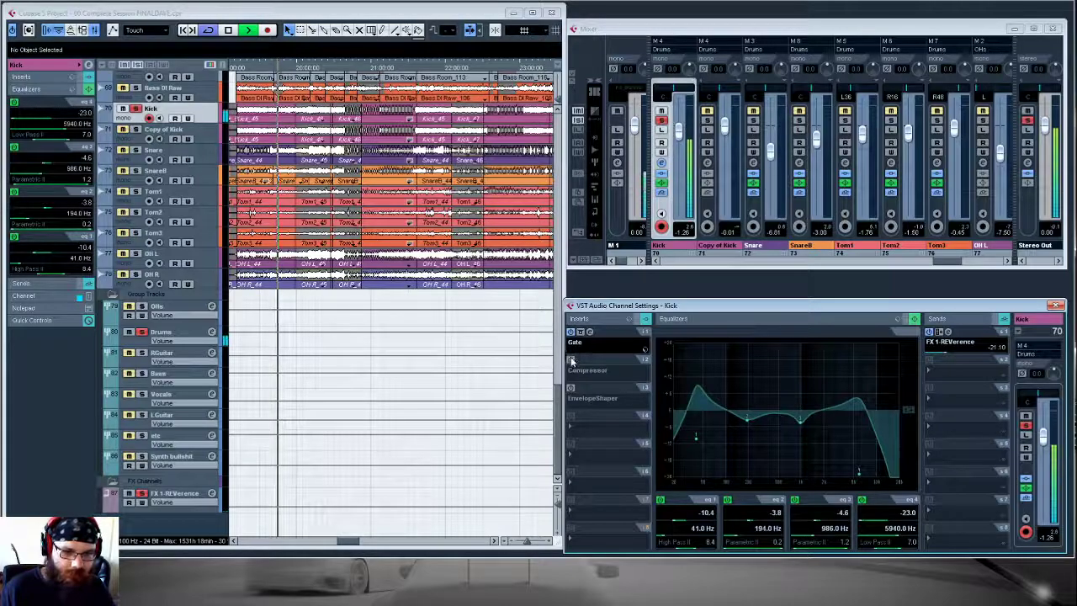
pyautogui.press('space')
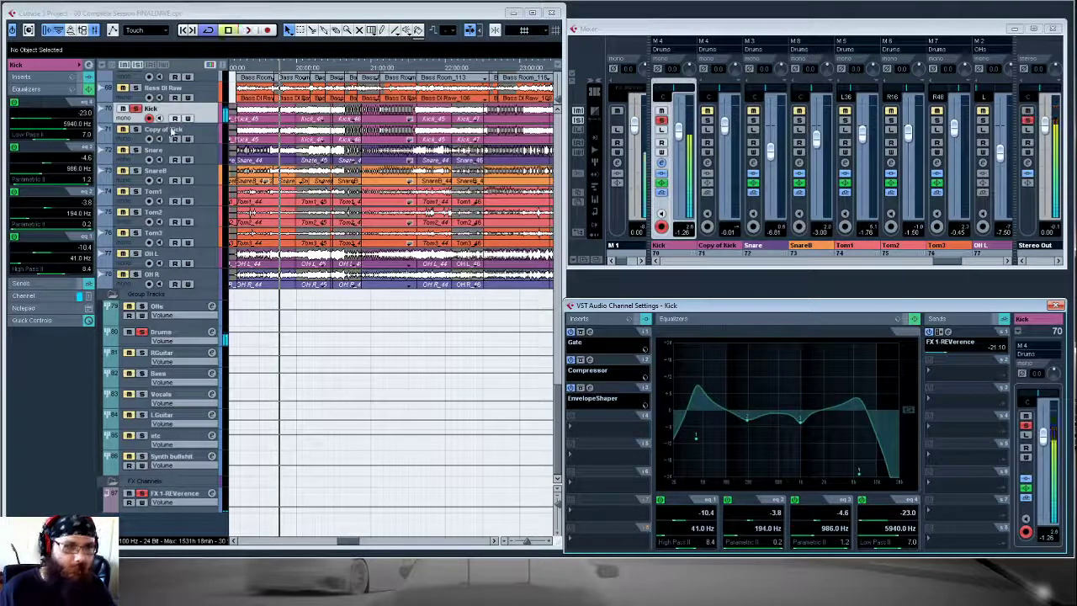
# - Examine the inserts and EQ curves of the Snare, SnareB, Tom1, Tom2, Tom3 and OH L channels one by one
pyautogui.click(168, 152)
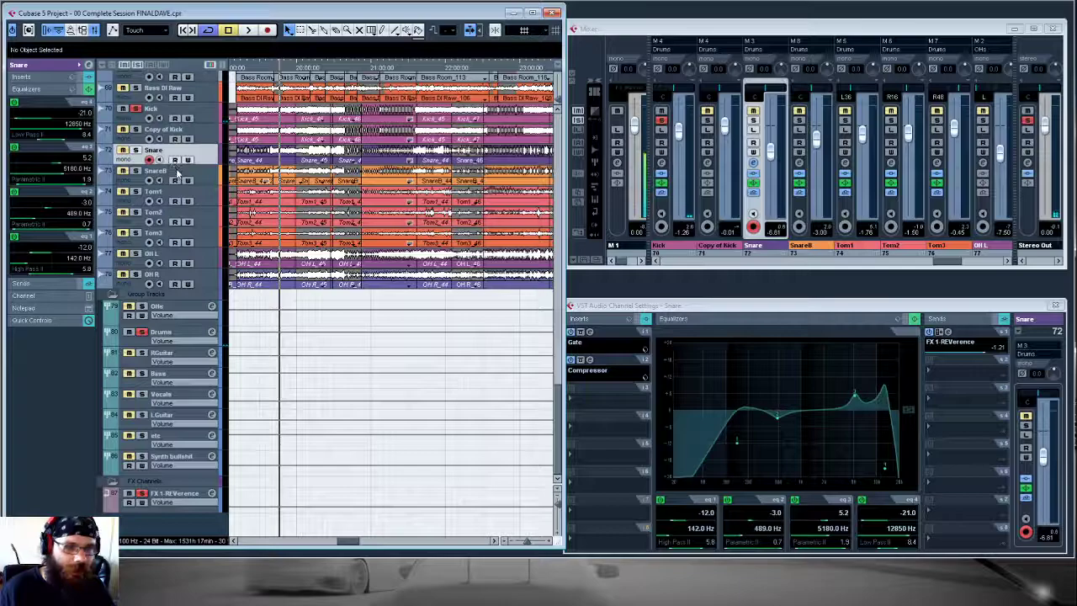
pyautogui.click(177, 173)
pyautogui.click(168, 194)
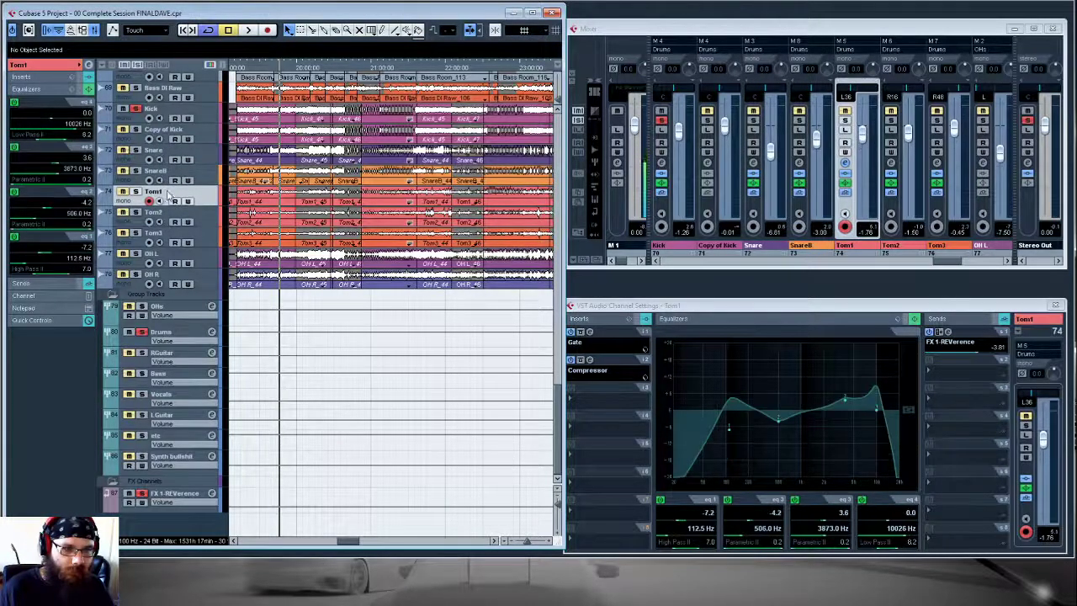
pyautogui.click(172, 216)
pyautogui.click(171, 237)
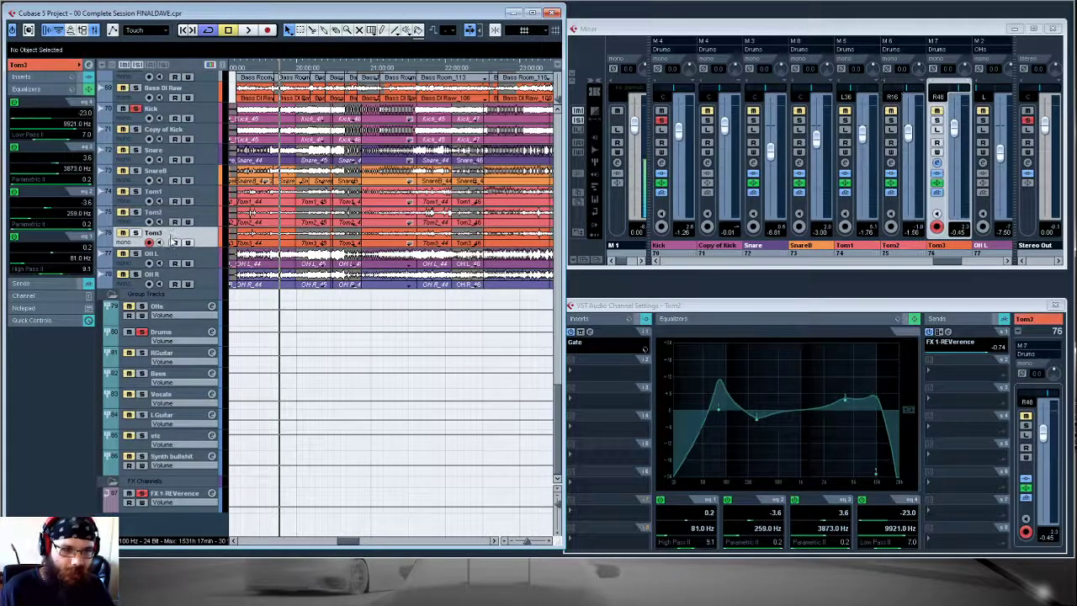
pyautogui.click(179, 257)
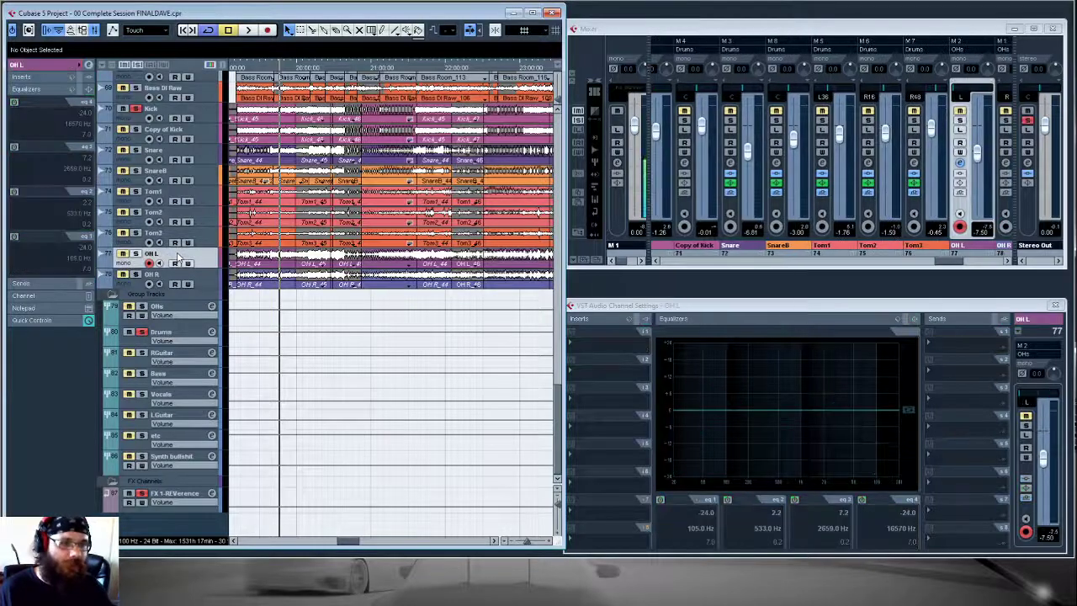
# - Return to the Kick channel and compare its sound with the EnvelopeShaper insert bypassed and re-enabled during playback
pyautogui.click(178, 111)
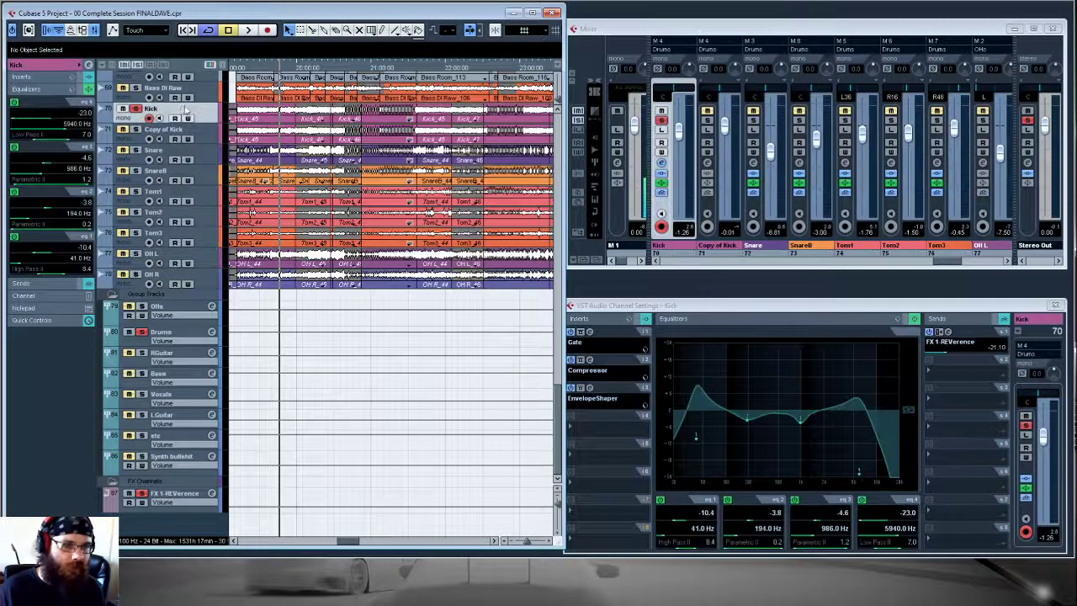
pyautogui.click(606, 305)
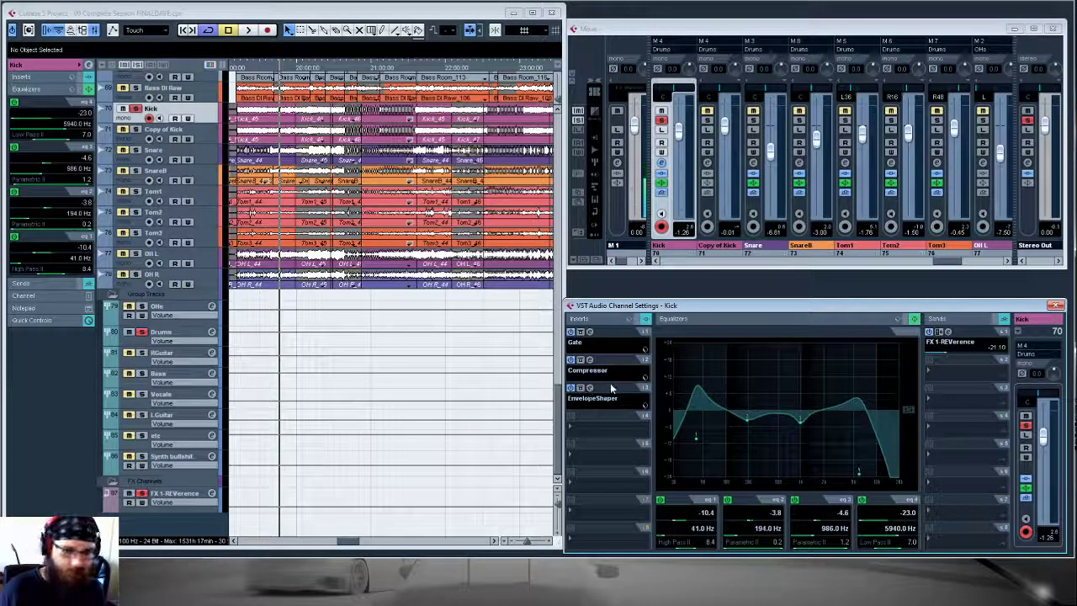
pyautogui.press('space')
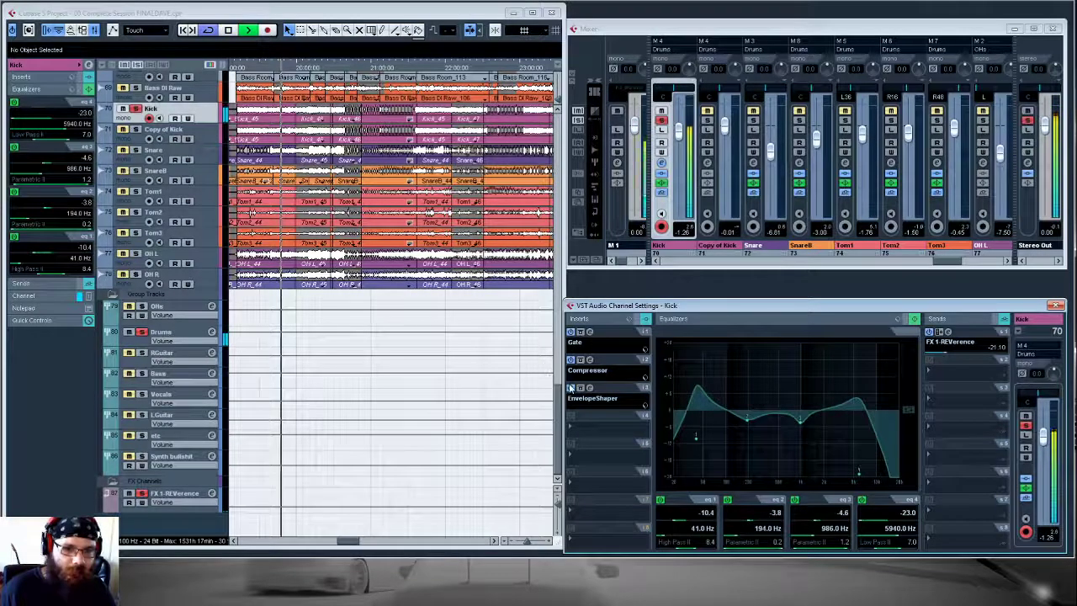
pyautogui.click(570, 388)
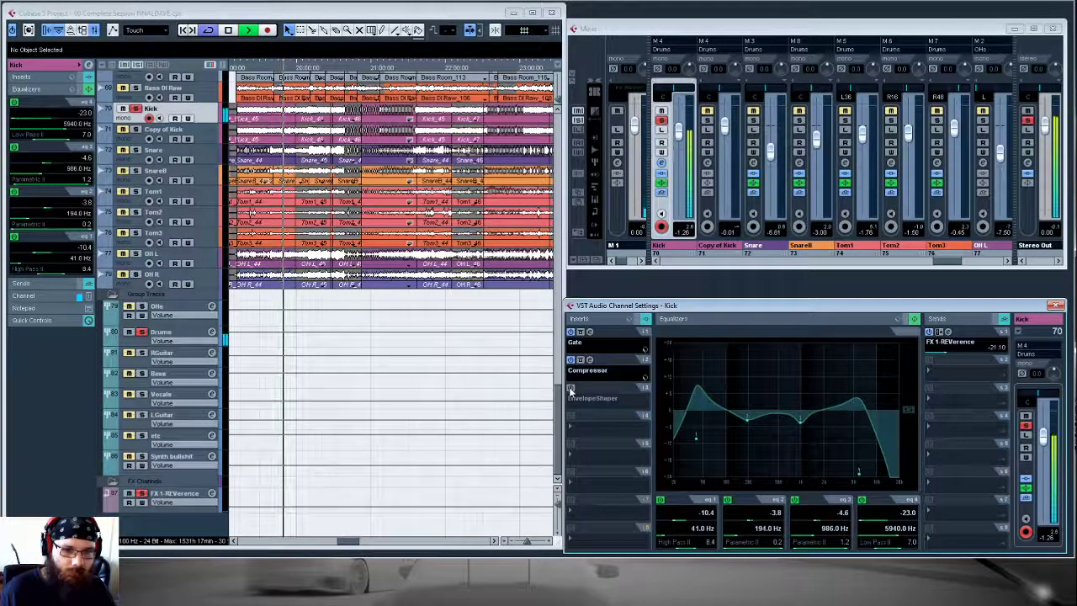
pyautogui.click(570, 388)
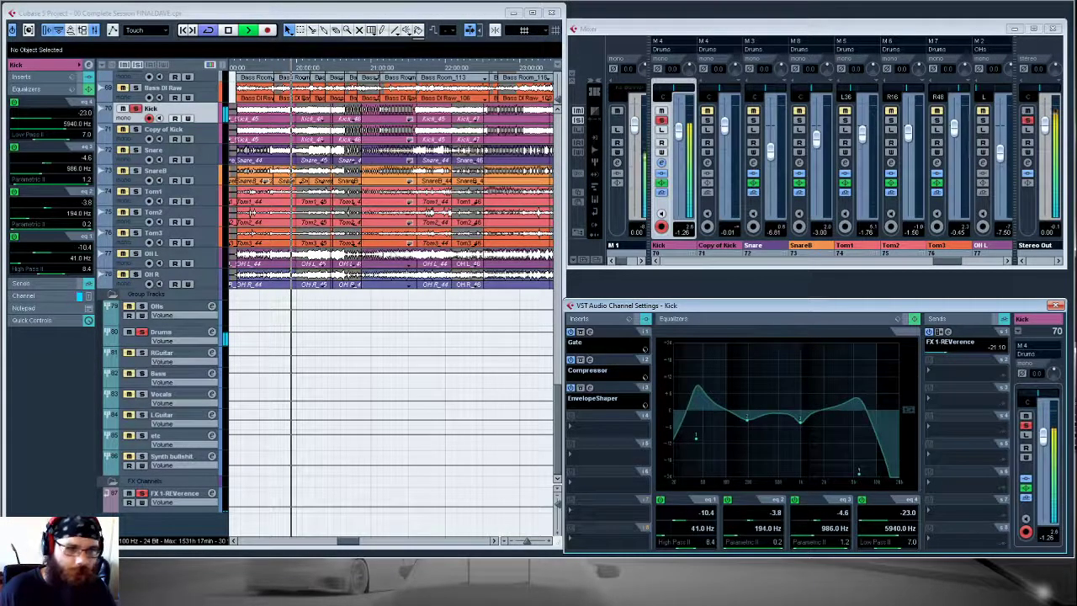
pyautogui.press('space')
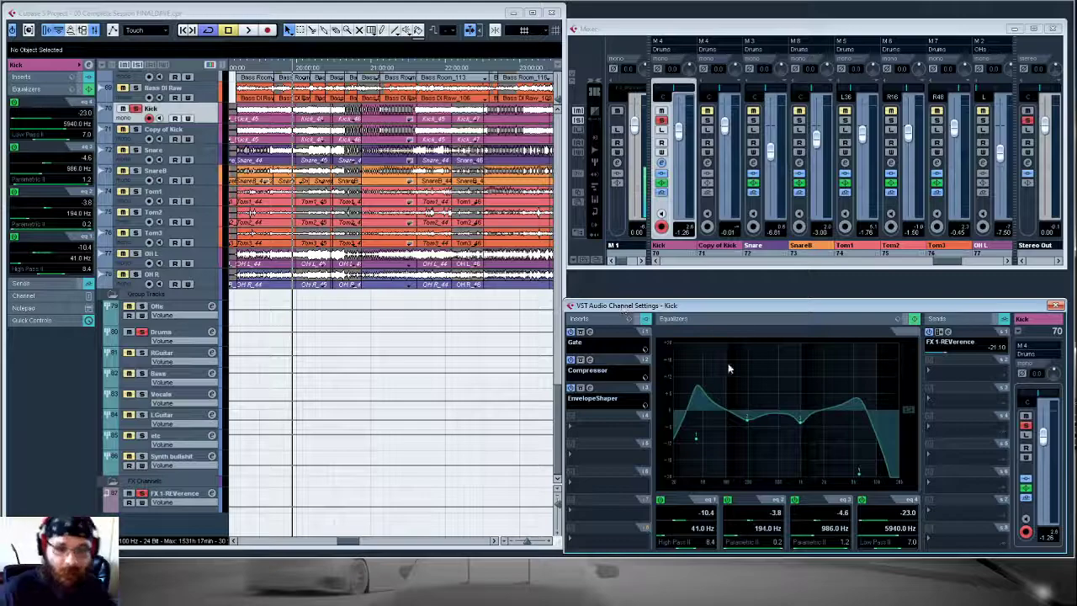
# - Switch off EQ bands 2, 3 and 4 on the Kick channel, leaving only band 1 active
pyautogui.click(727, 500)
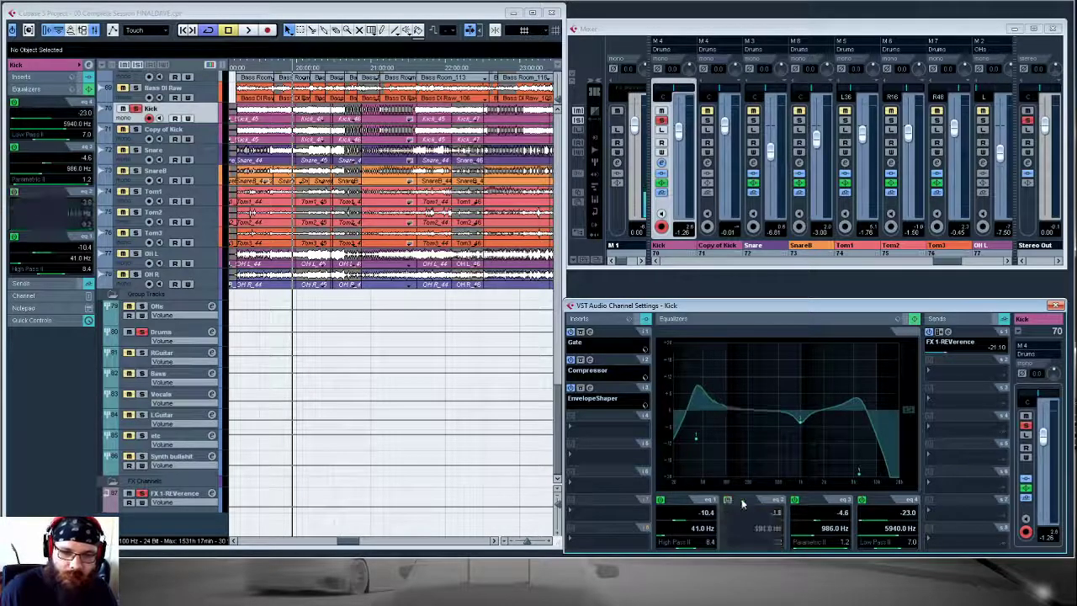
pyautogui.click(795, 500)
pyautogui.click(862, 500)
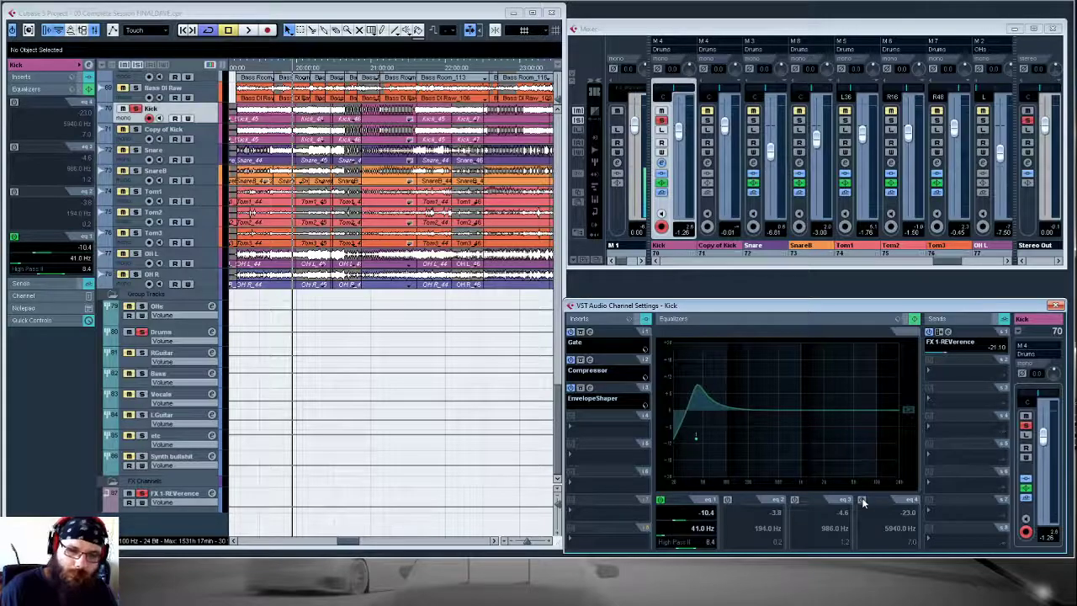
# - Play the Kick and compare its sound with EQ band 1 switched off and on
pyautogui.press('space')
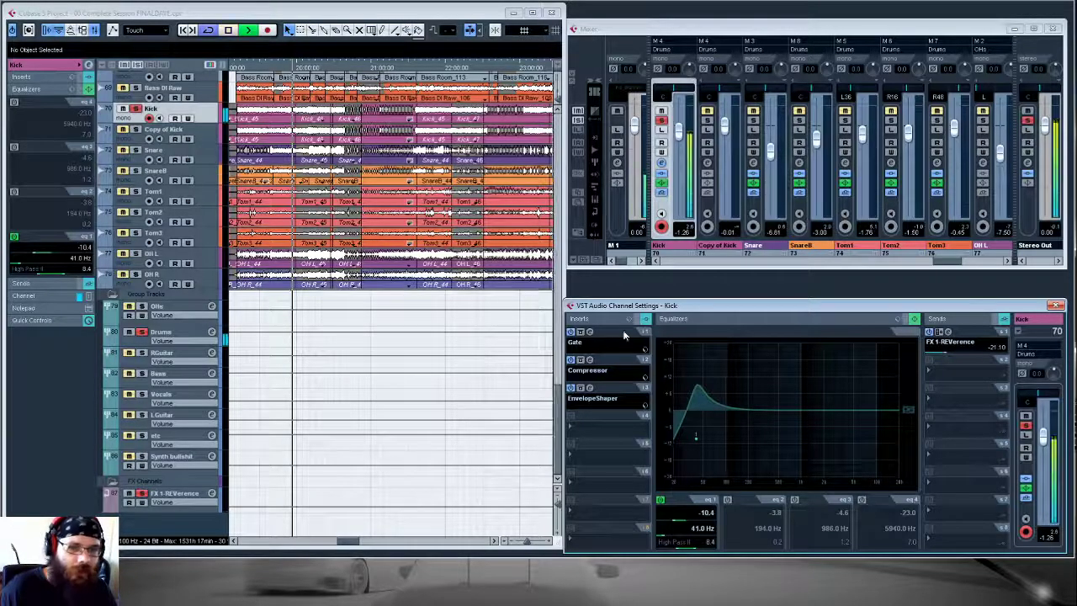
pyautogui.click(660, 500)
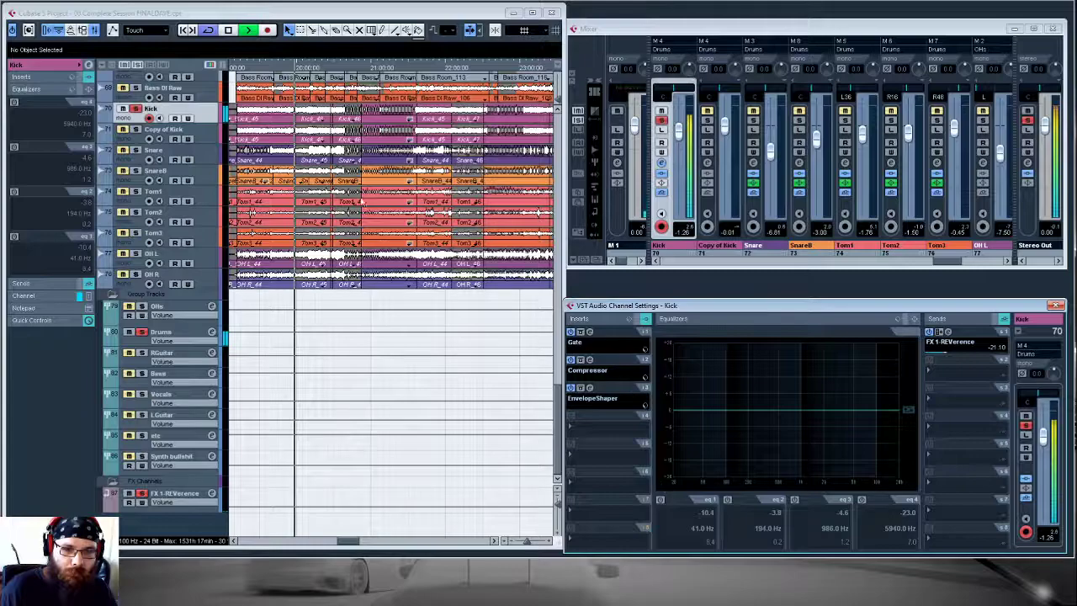
pyautogui.click(661, 500)
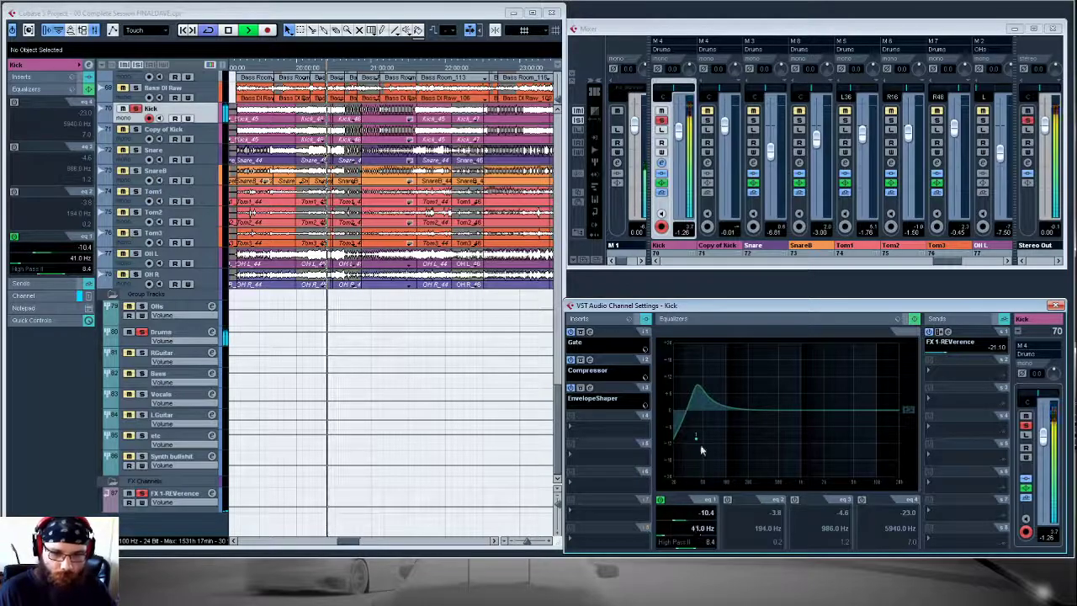
# - Change the Kick's EQ band 1 to a low shelf and move its point to about 26 Hz and -18.8 dB
pyautogui.moveTo(695, 438)
pyautogui.mouseDown()
pyautogui.moveTo(848, 433)
pyautogui.moveTo(703, 439)
pyautogui.mouseUp()
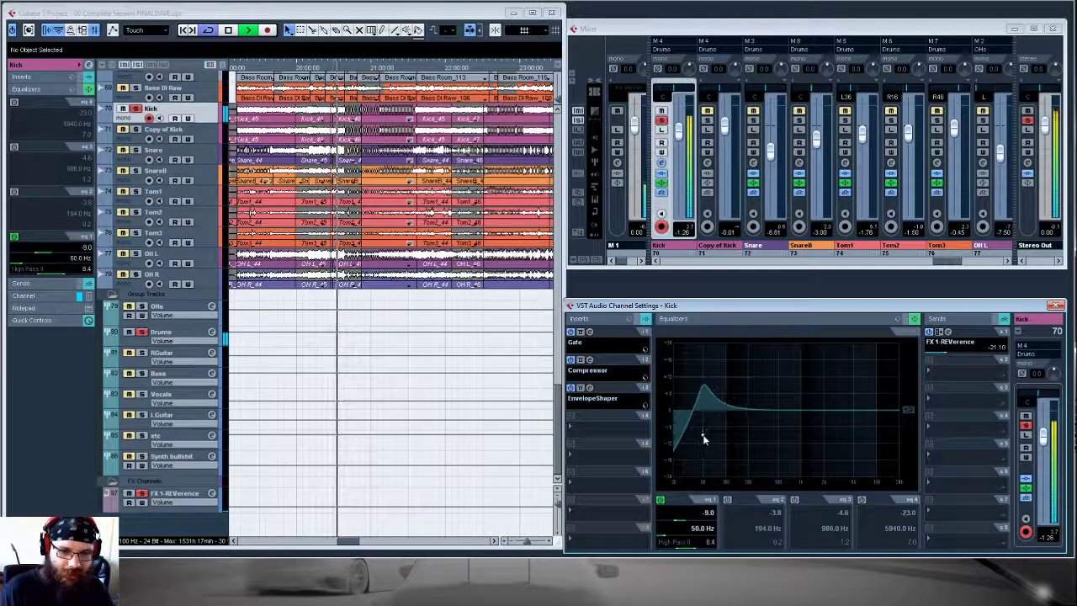
pyautogui.click(686, 517)
pyautogui.moveTo(707, 482); pyautogui.dragTo(683, 462)
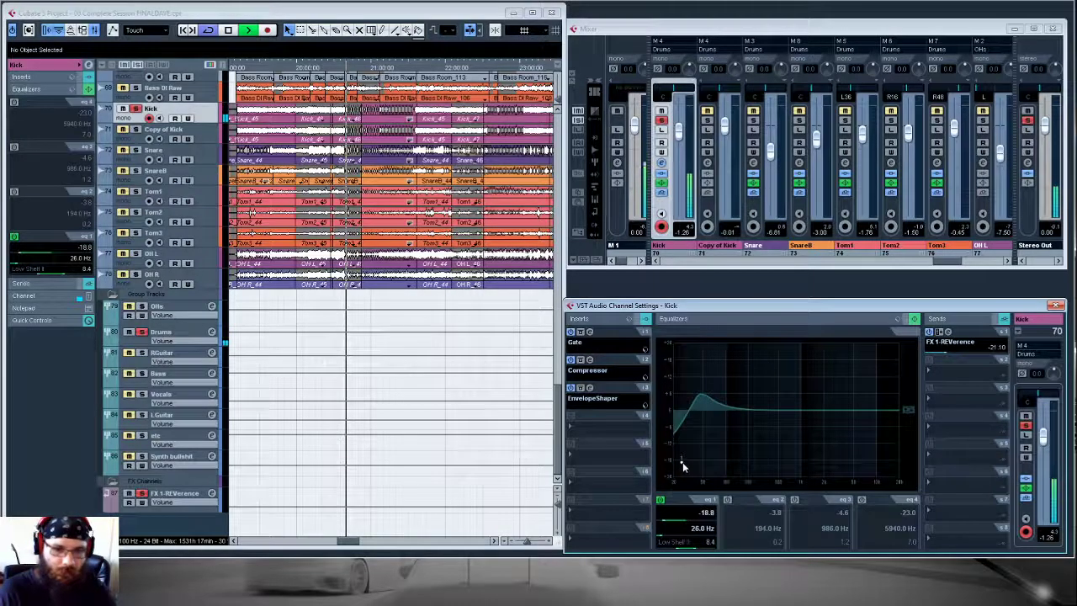
# - Change the Kick's EQ band 1 to the High Pass II filter and set its frequency to 41 Hz
pyautogui.click(710, 498)
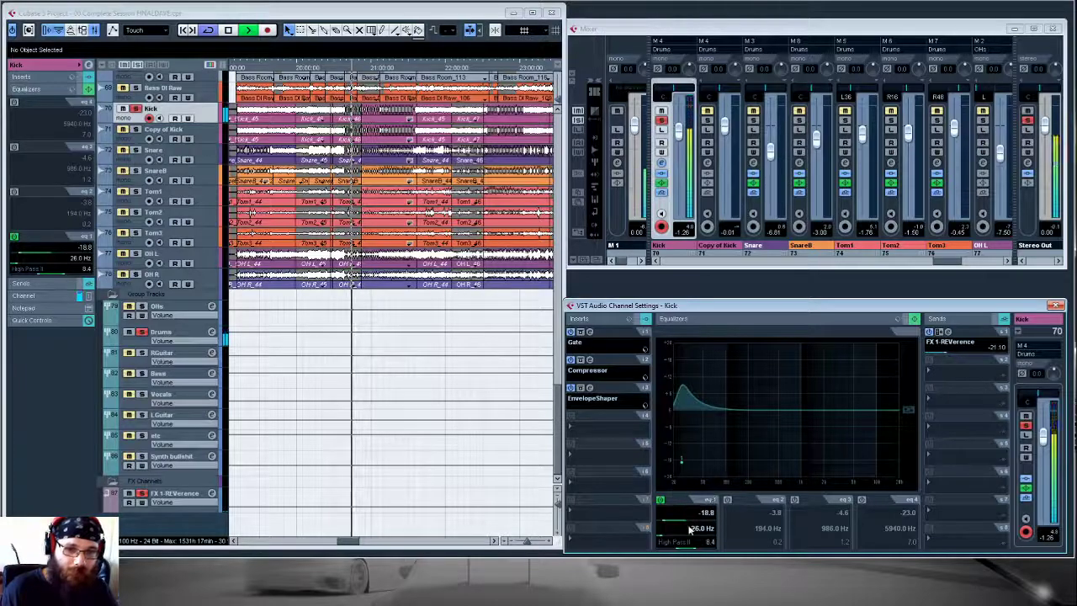
pyautogui.write('4')
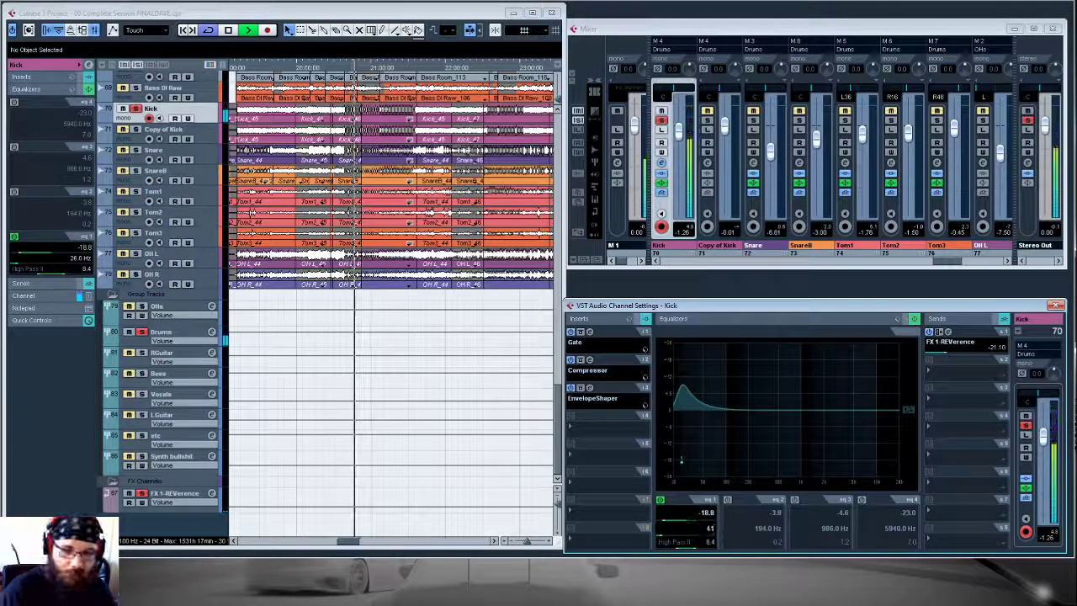
pyautogui.write('1')
pyautogui.press('Return')
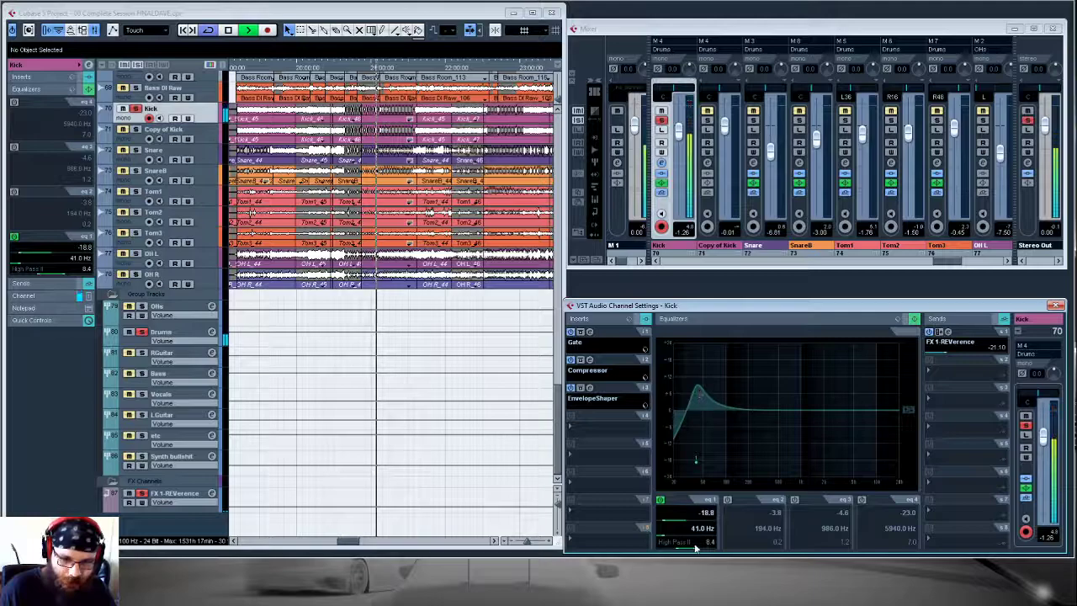
# - Raise the Q of the Kick's EQ band 1 to 11.5 during playback
pyautogui.moveTo(702, 548); pyautogui.dragTo(695, 555)
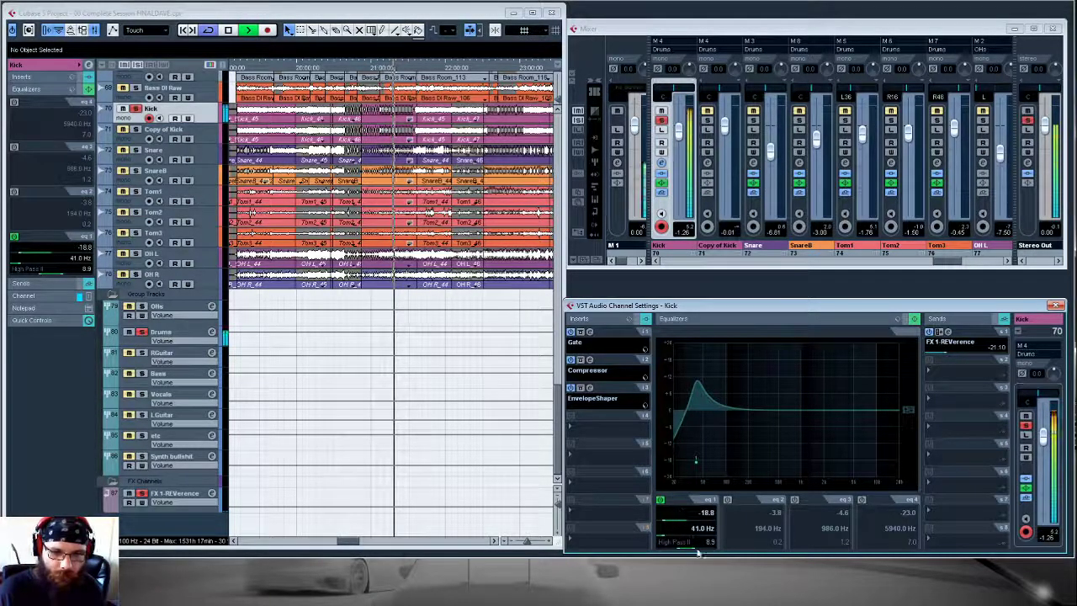
pyautogui.moveTo(694, 547); pyautogui.dragTo(688, 547)
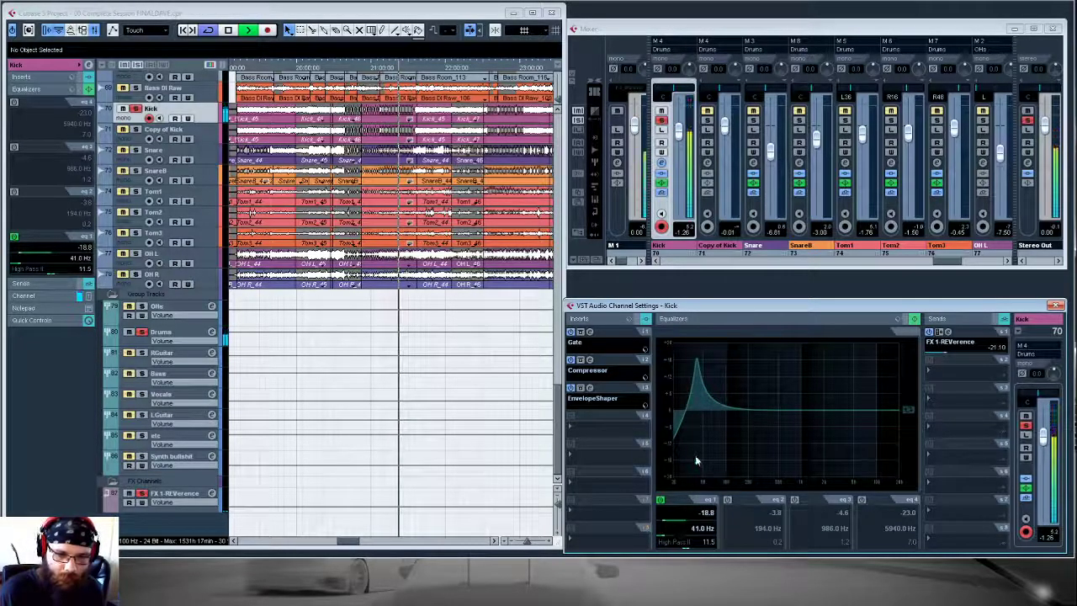
# - Move the Kick's EQ band 1 to 47 Hz at -19.2 dB and set its Q to 9.1
pyautogui.moveTo(697, 461)
pyautogui.mouseDown()
pyautogui.moveTo(734, 464)
pyautogui.moveTo(697, 463)
pyautogui.mouseUp()
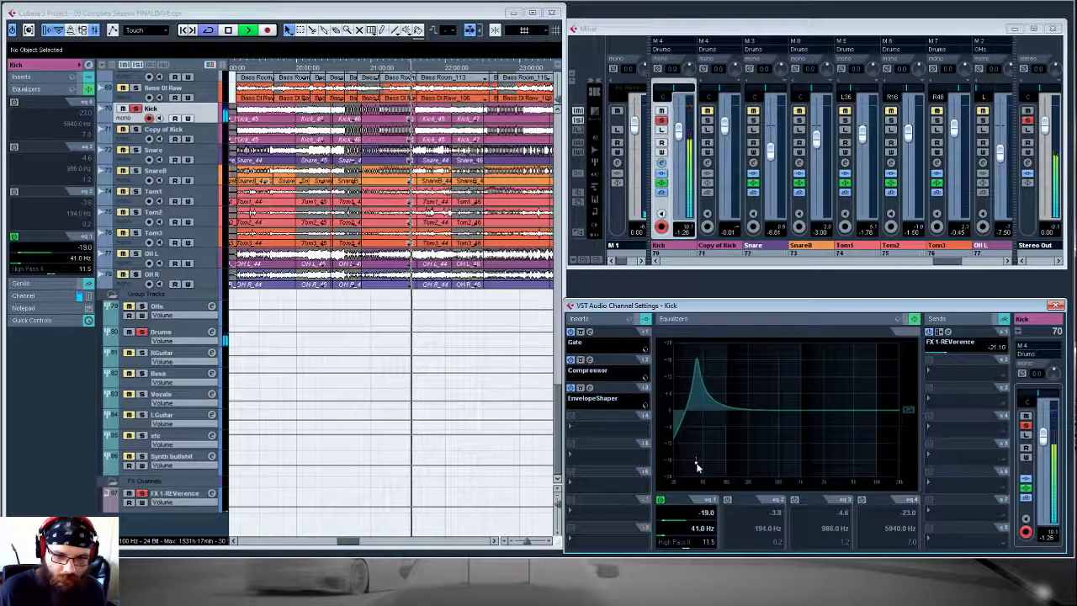
pyautogui.moveTo(697, 463)
pyautogui.mouseDown()
pyautogui.moveTo(711, 462)
pyautogui.moveTo(701, 463)
pyautogui.mouseUp()
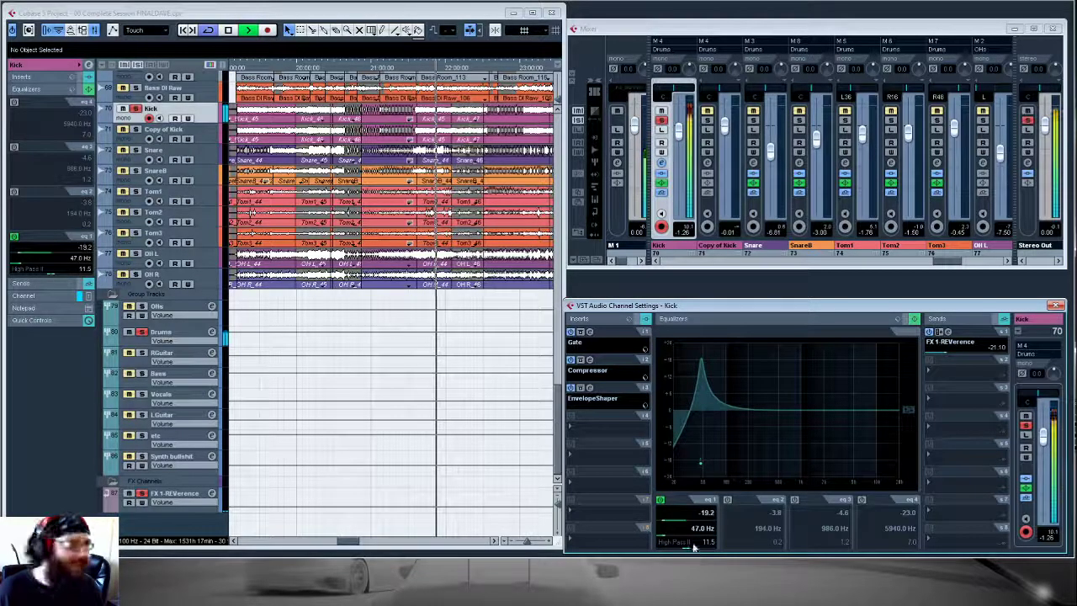
pyautogui.scroll(-10, 697, 551)
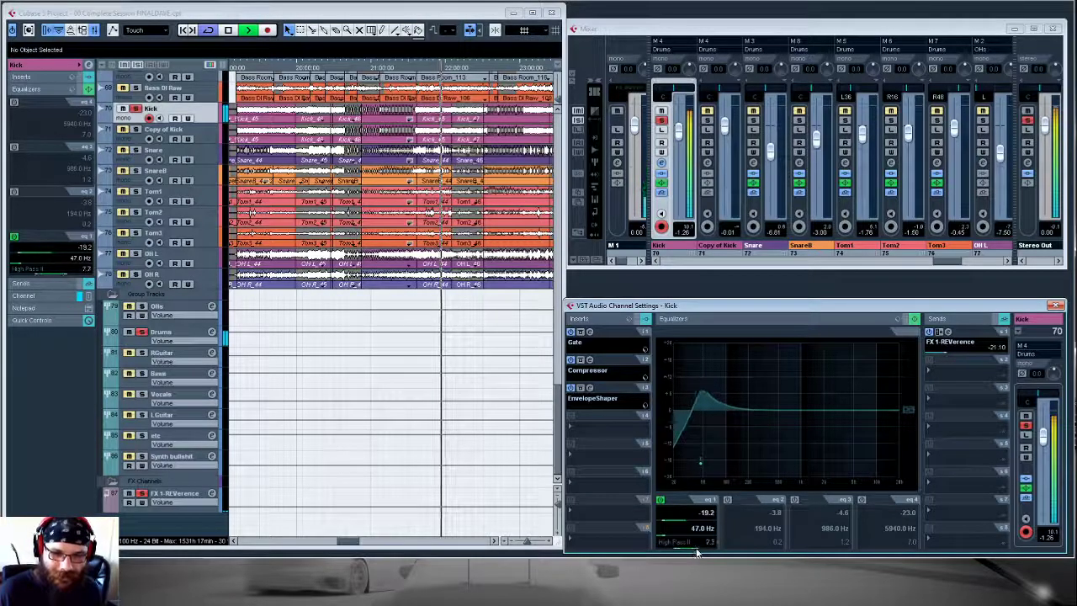
pyautogui.scroll(7, 696, 551)
pyautogui.scroll(-2, 695, 551)
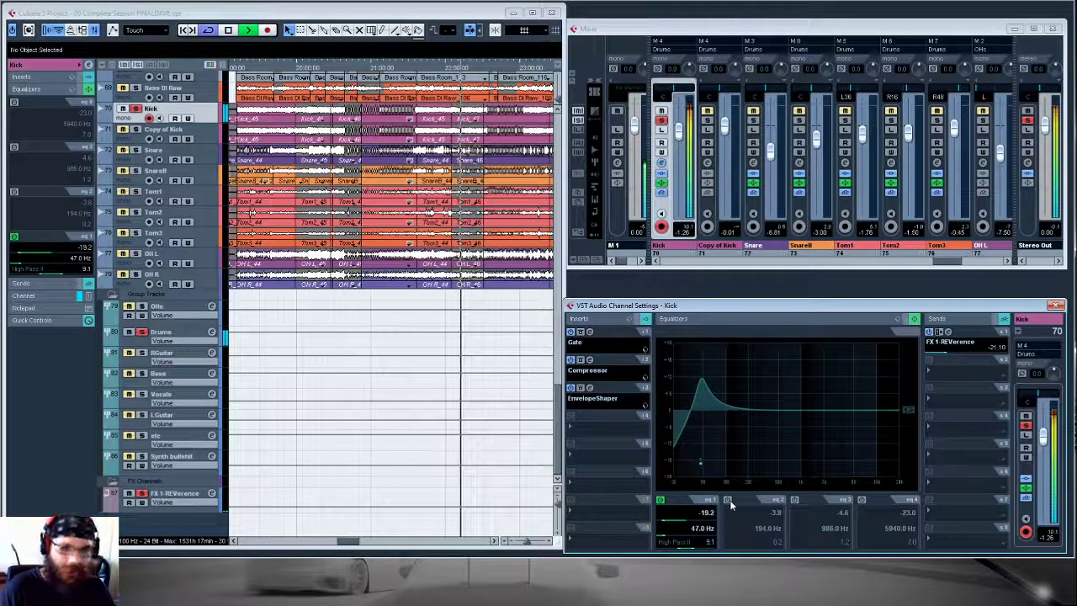
# - Switch on the Kick's EQ bands 2 and 3, placing band 2 at 145 Hz and -6.0 dB and lowering band 3 to -5.8 dB at 986 Hz
pyautogui.click(729, 500)
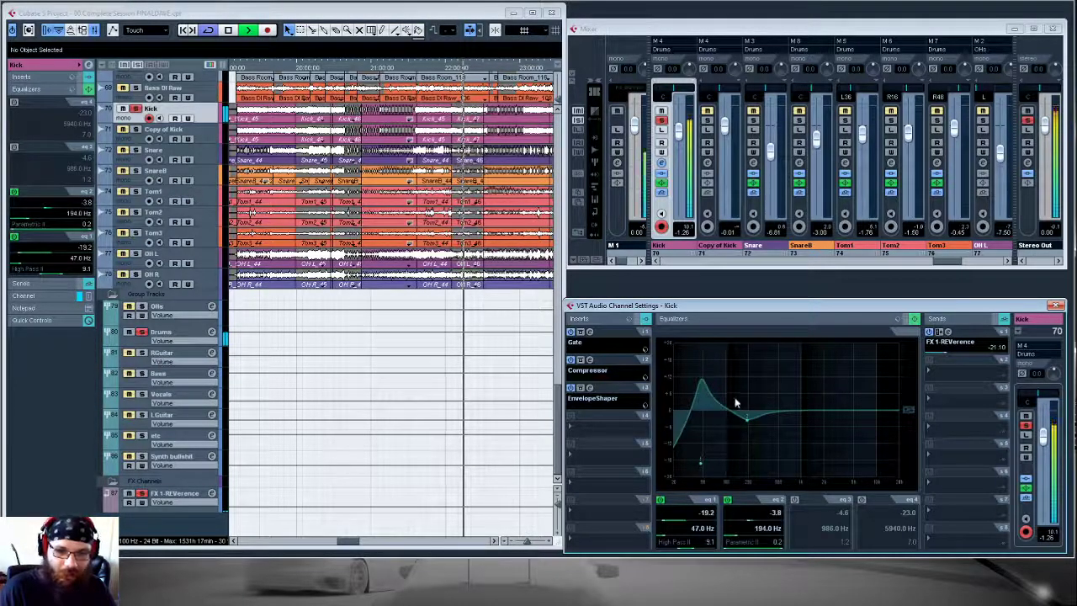
pyautogui.moveTo(748, 422)
pyautogui.mouseDown()
pyautogui.moveTo(741, 448)
pyautogui.moveTo(742, 425)
pyautogui.mouseUp()
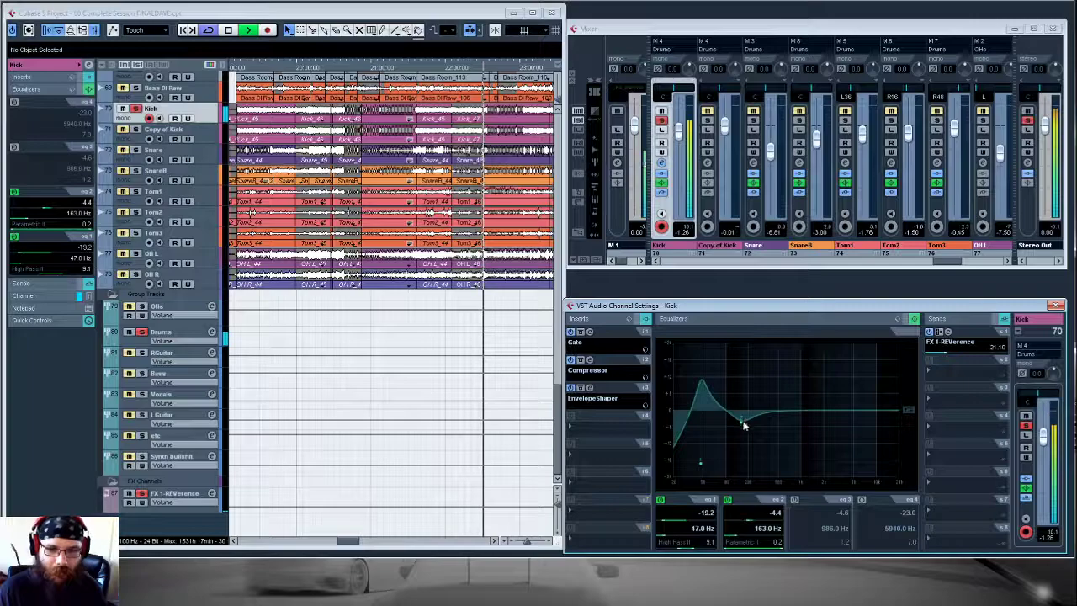
pyautogui.moveTo(743, 421); pyautogui.dragTo(728, 429)
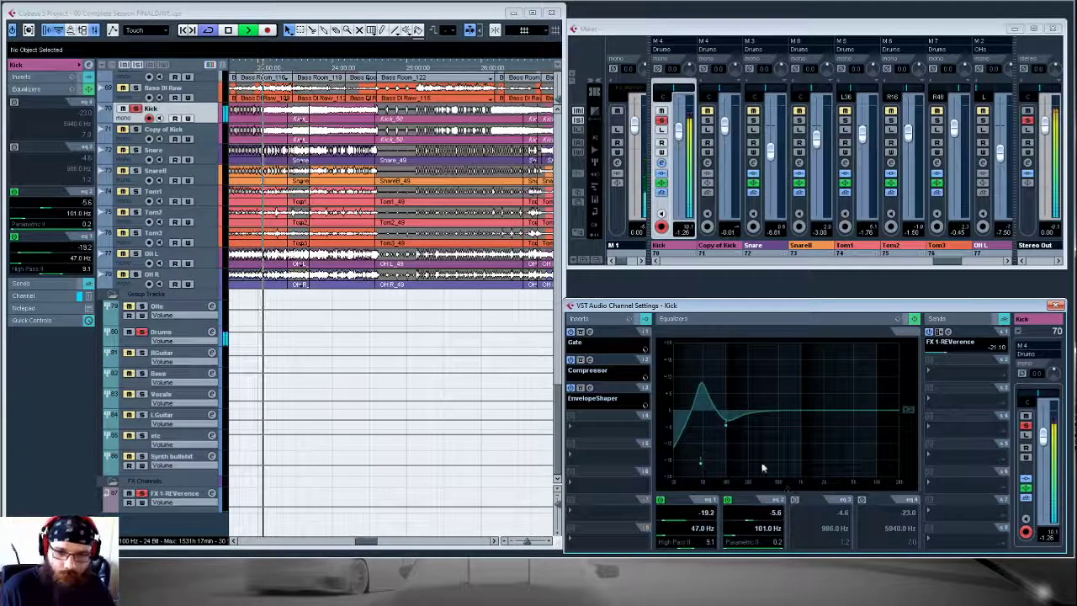
pyautogui.moveTo(726, 425)
pyautogui.mouseDown()
pyautogui.moveTo(744, 433)
pyautogui.moveTo(737, 423)
pyautogui.mouseUp()
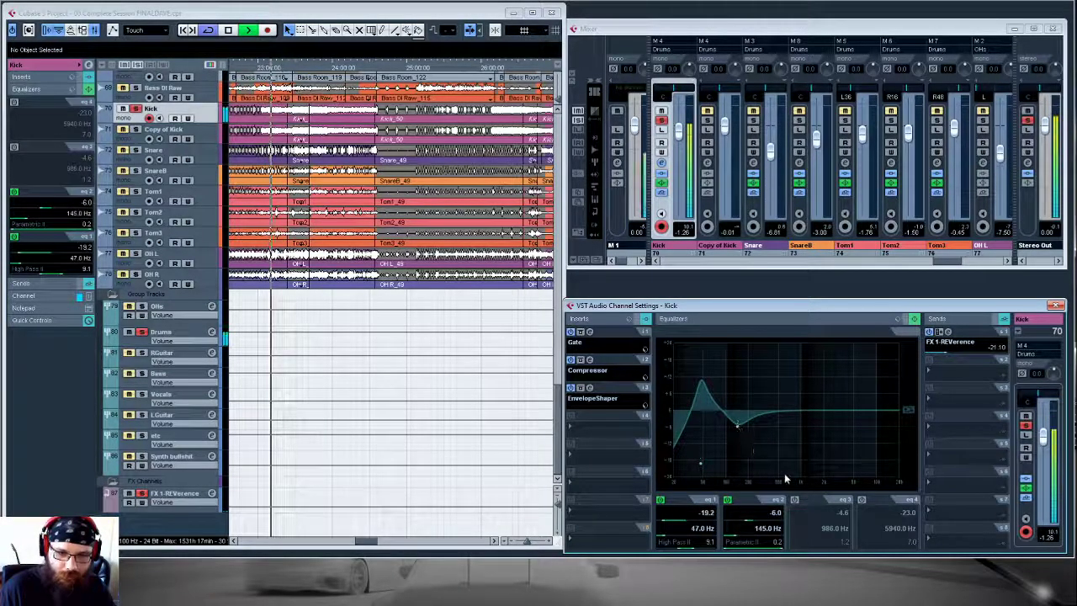
pyautogui.click(795, 499)
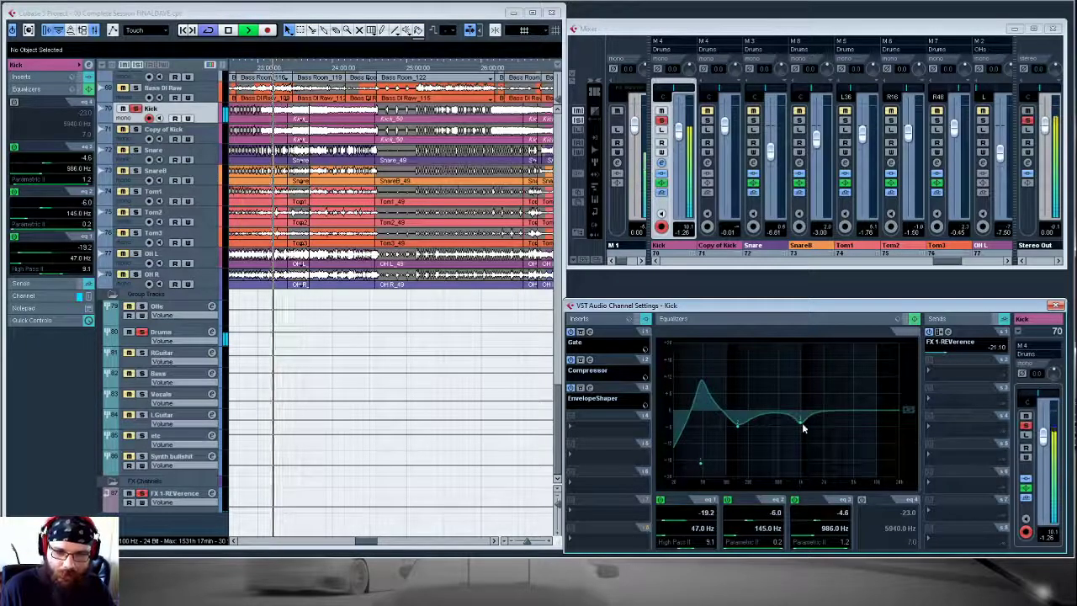
pyautogui.moveTo(802, 426)
pyautogui.mouseDown()
pyautogui.moveTo(768, 434)
pyautogui.moveTo(821, 444)
pyautogui.moveTo(800, 431)
pyautogui.mouseUp()
# - Switch on the Kick's EQ band 4 low-pass filter and tune it to 5682.6 Hz with a Q of 7.9
pyautogui.click(862, 500)
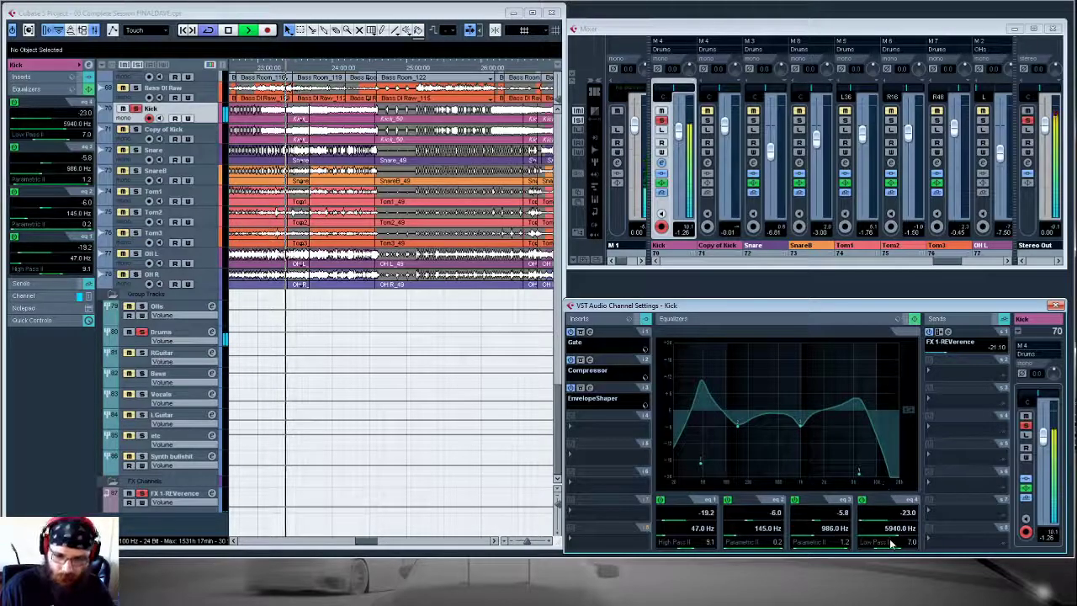
pyautogui.scroll(2, 898, 553)
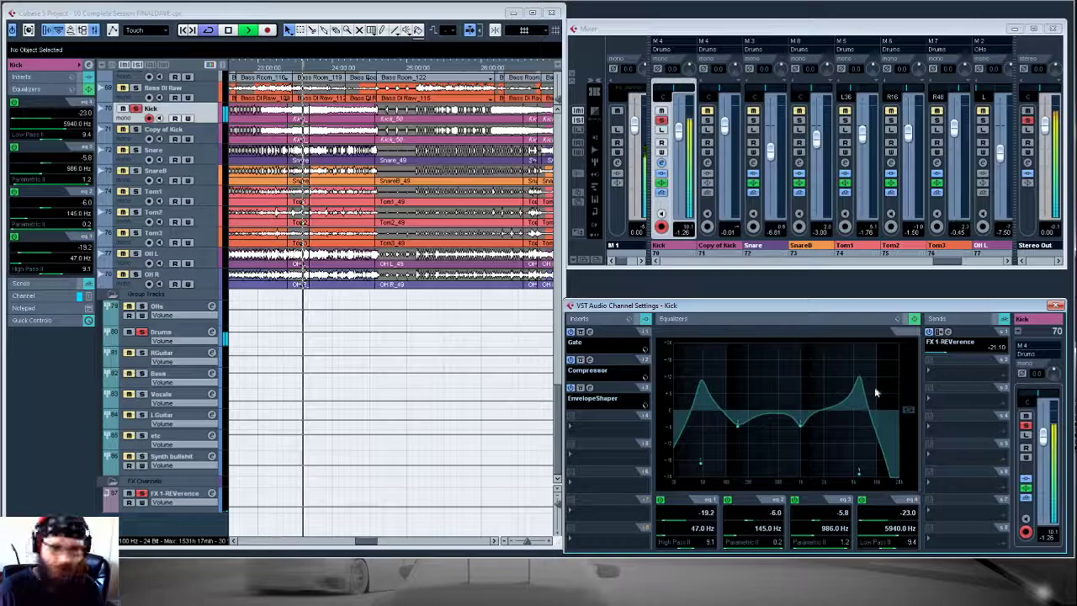
pyautogui.scroll(-3, 896, 551)
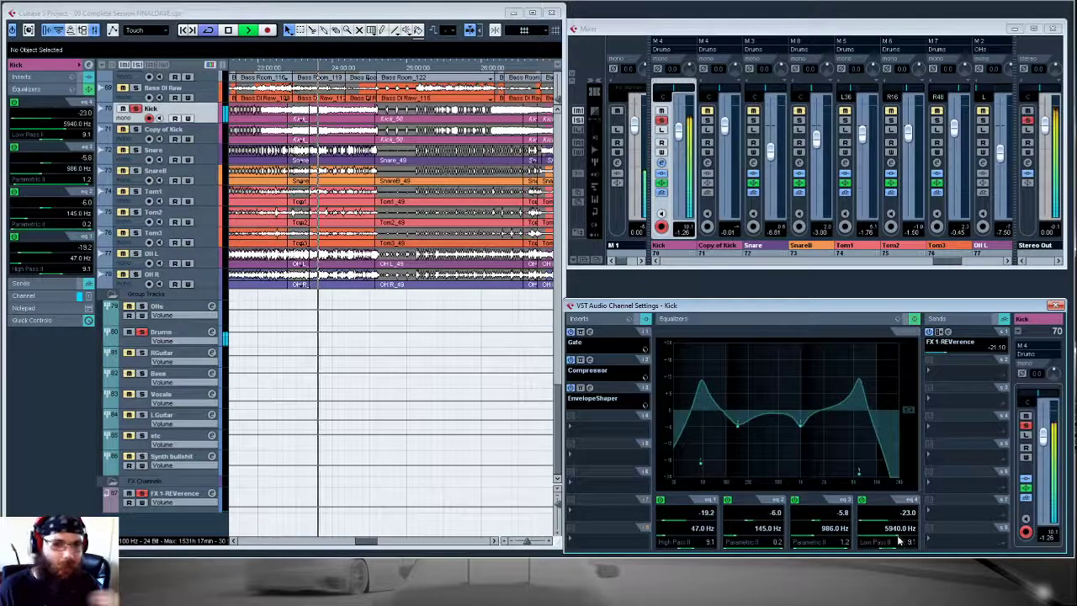
pyautogui.scroll(3, 900, 543)
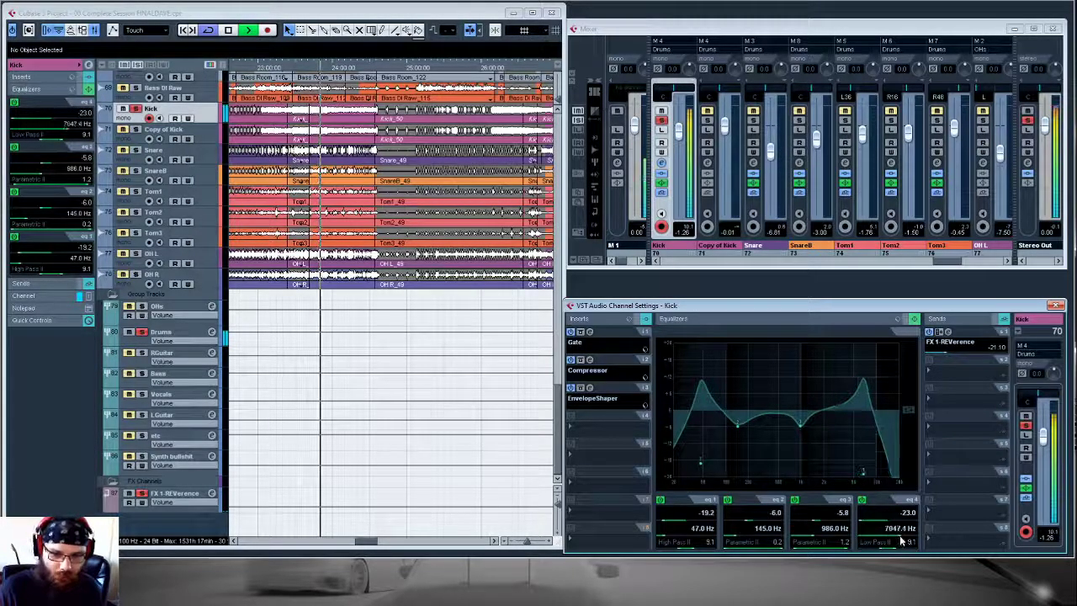
pyautogui.scroll(-15, 896, 543)
pyautogui.scroll(8, 892, 543)
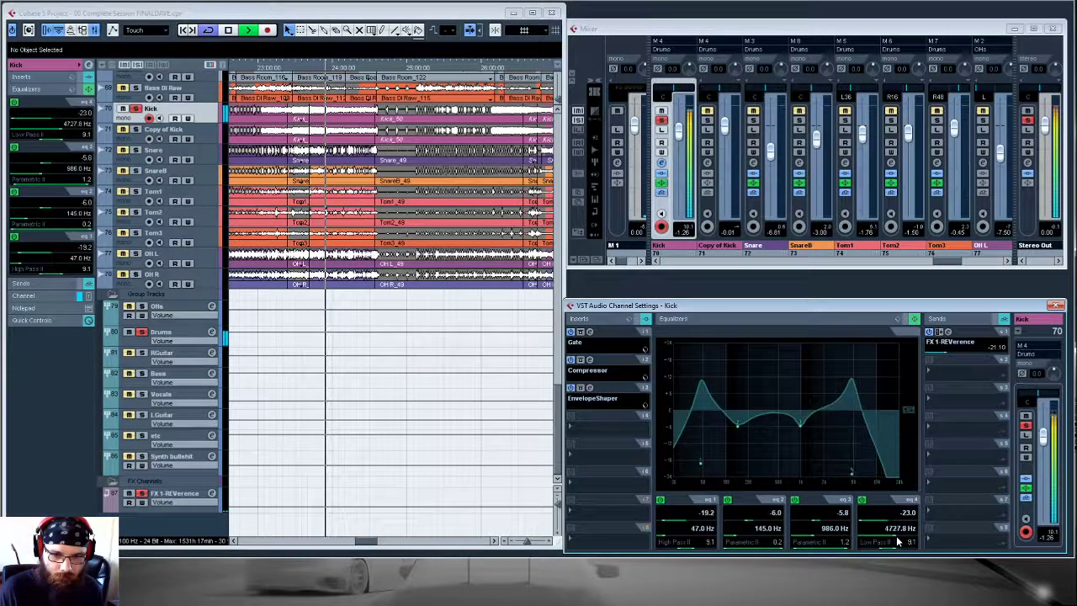
pyautogui.scroll(3, 897, 543)
pyautogui.scroll(-3, 899, 540)
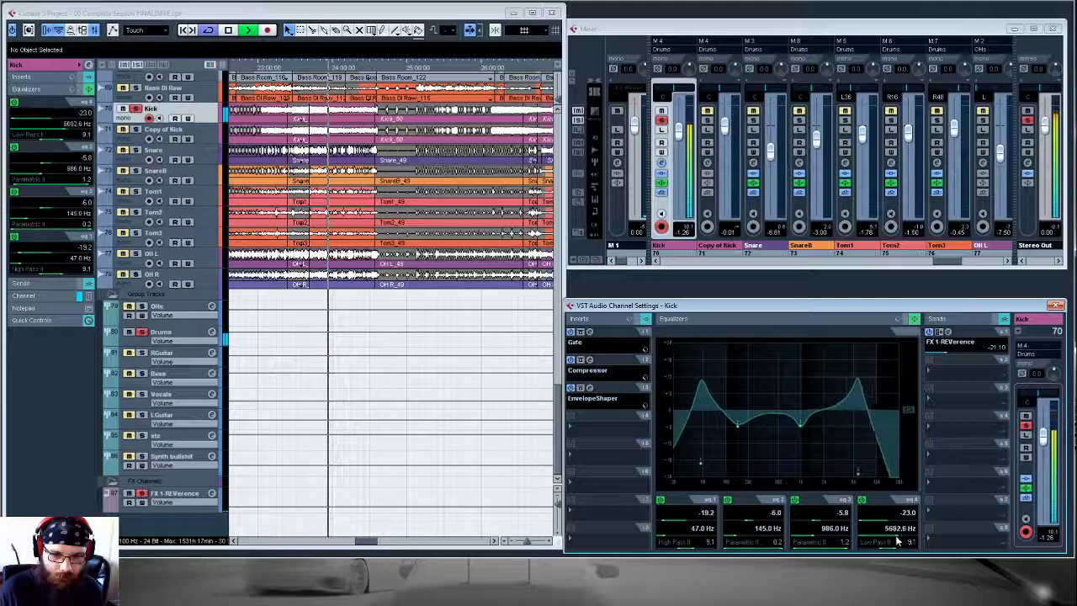
pyautogui.scroll(2, 898, 540)
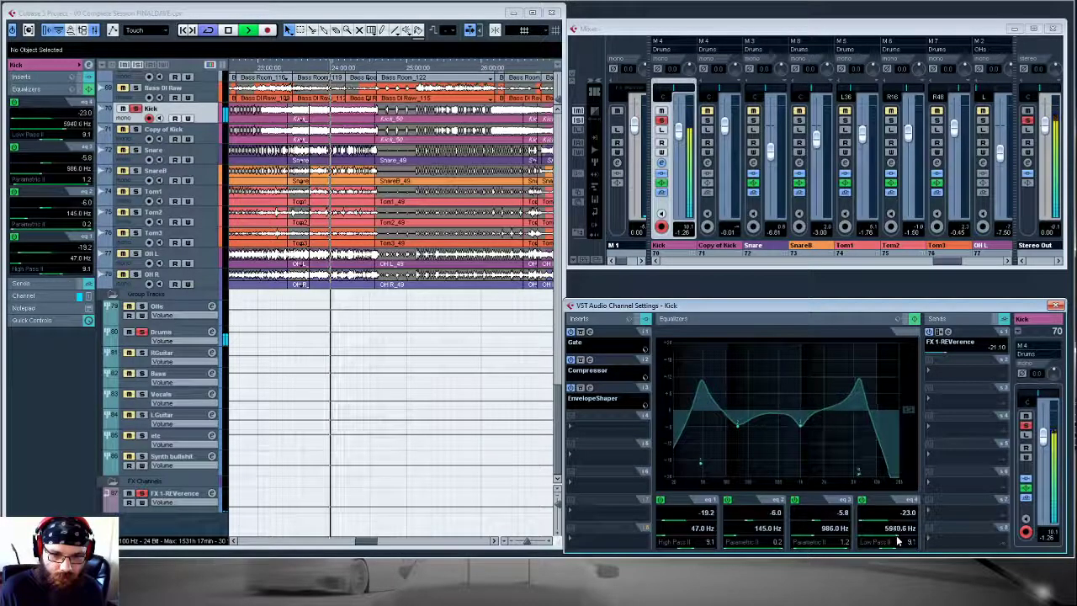
pyautogui.scroll(-2, 899, 540)
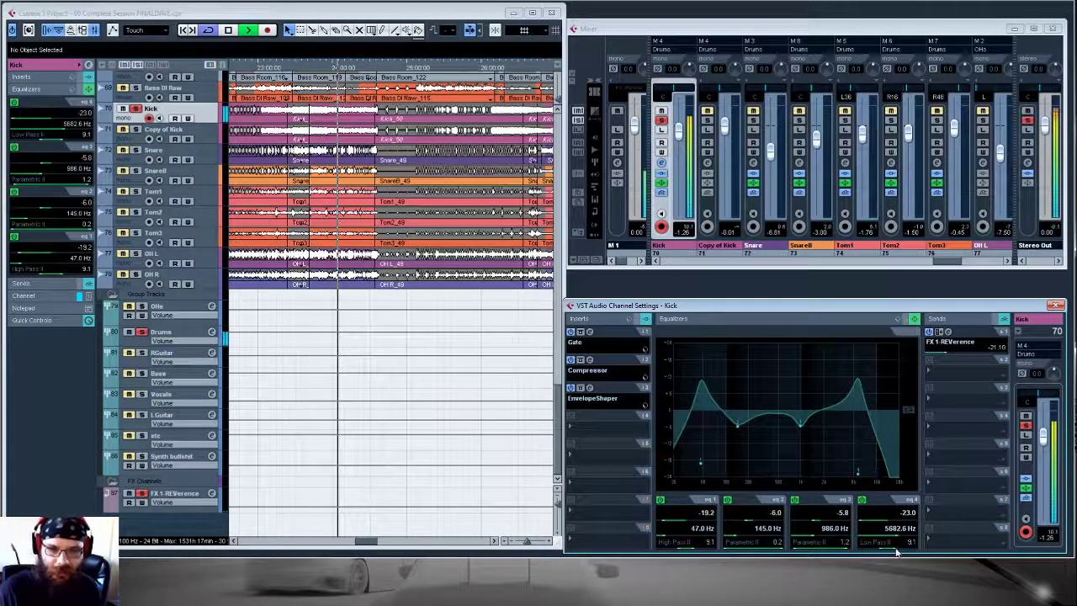
pyautogui.scroll(-3, 898, 551)
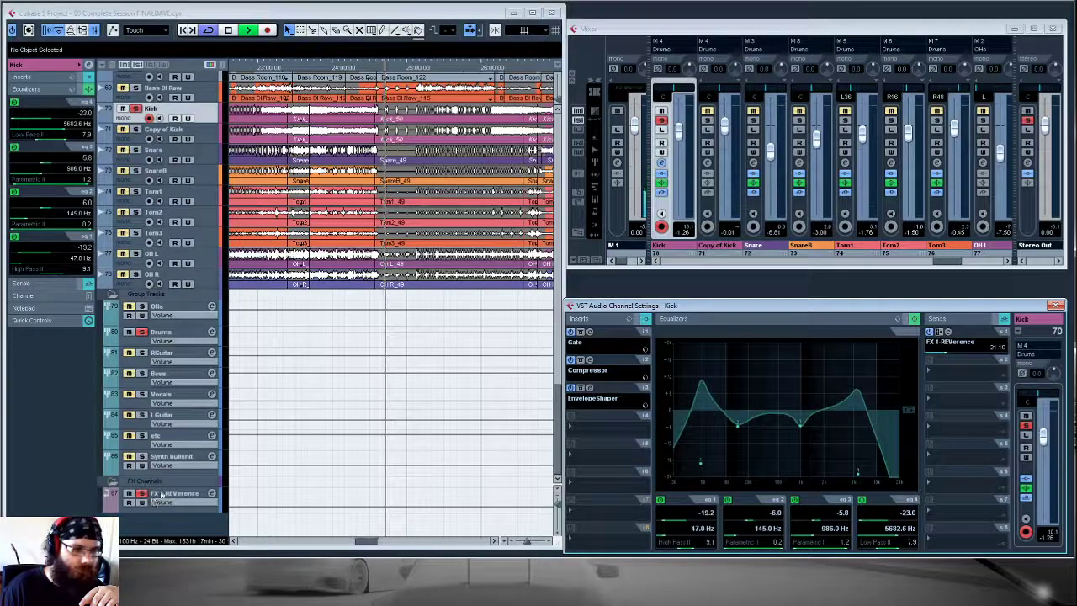
# - Show the channel settings and insert effect of the FX 1-REVerence channel
pyautogui.click(194, 494)
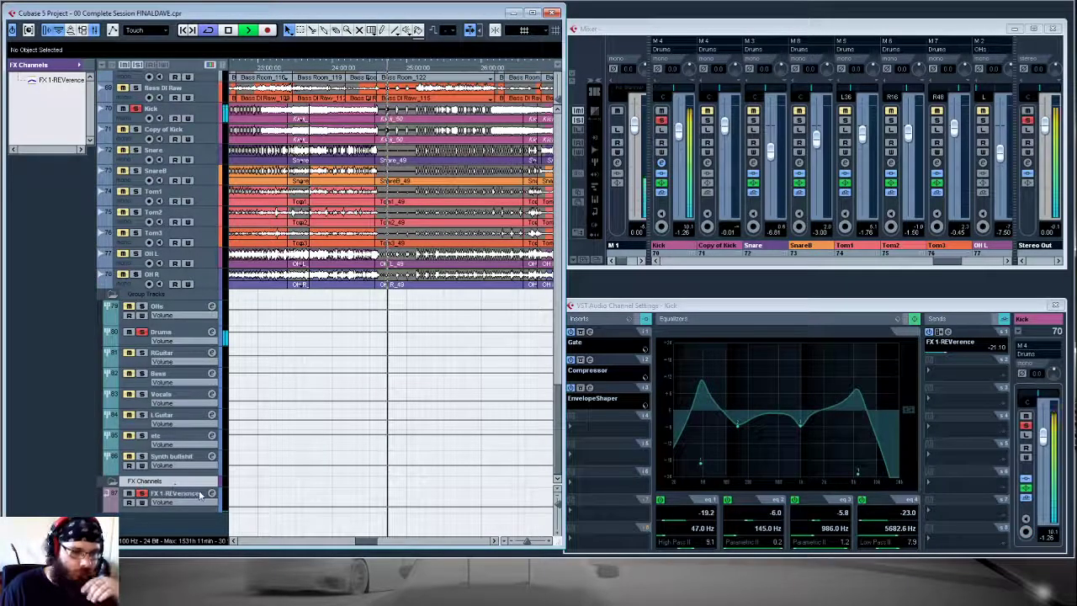
pyautogui.click(568, 402)
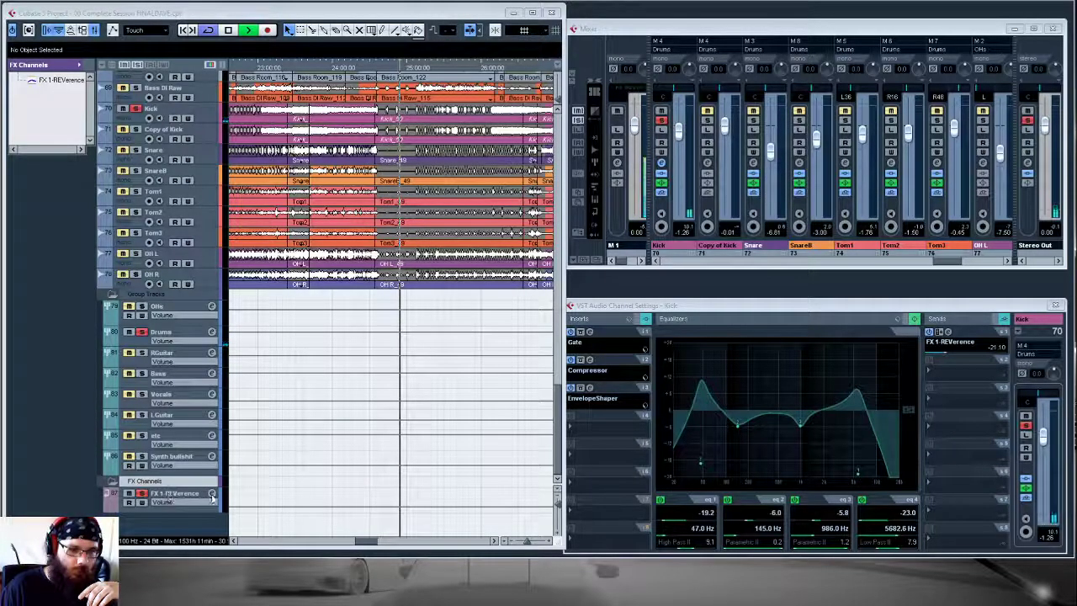
pyautogui.click(456, 361)
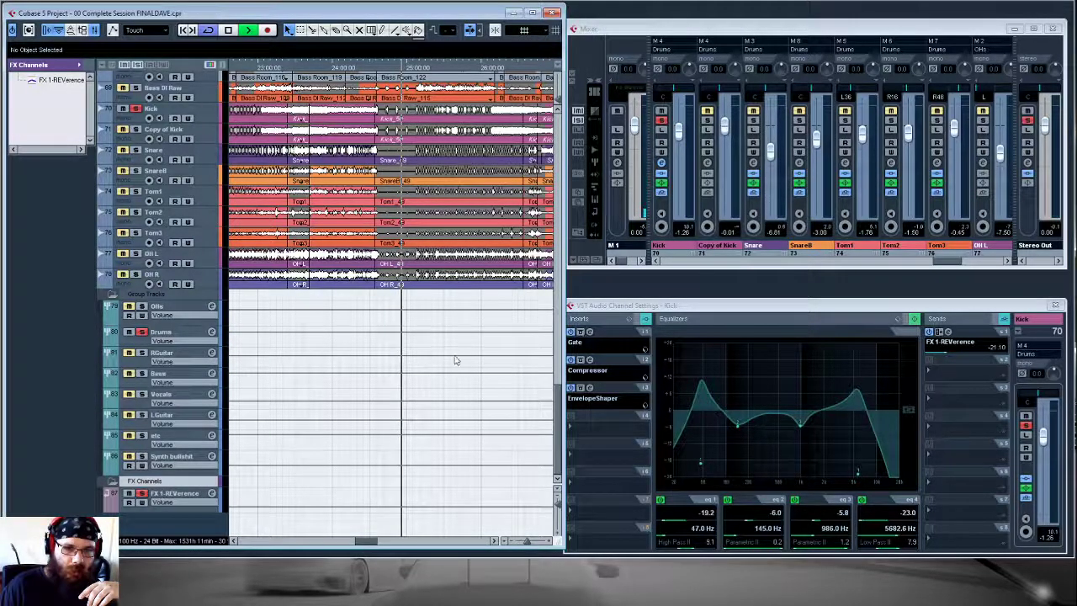
pyautogui.click(223, 497)
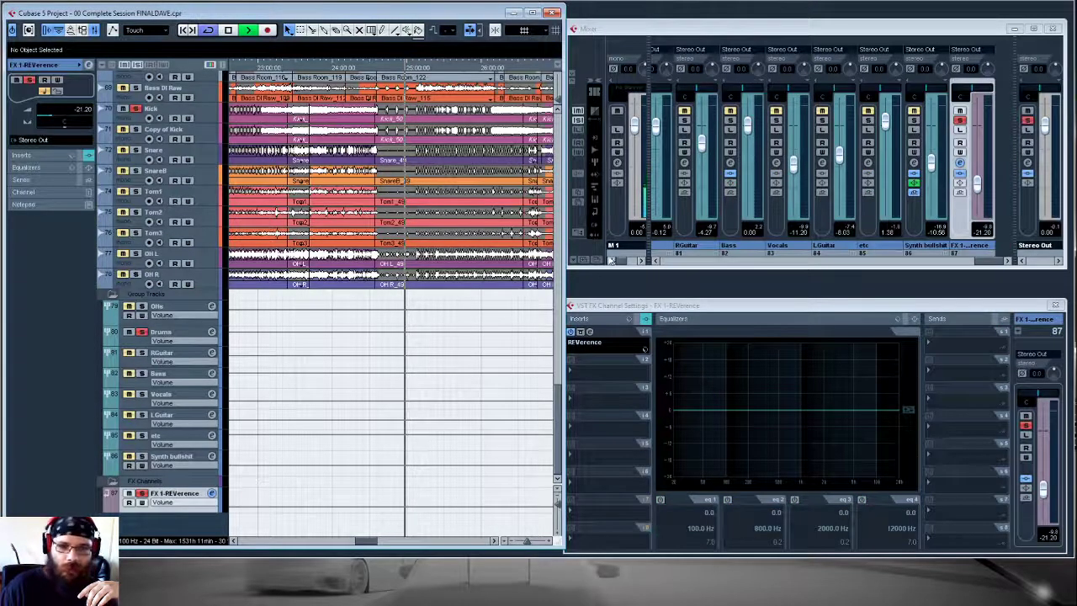
pyautogui.click(587, 333)
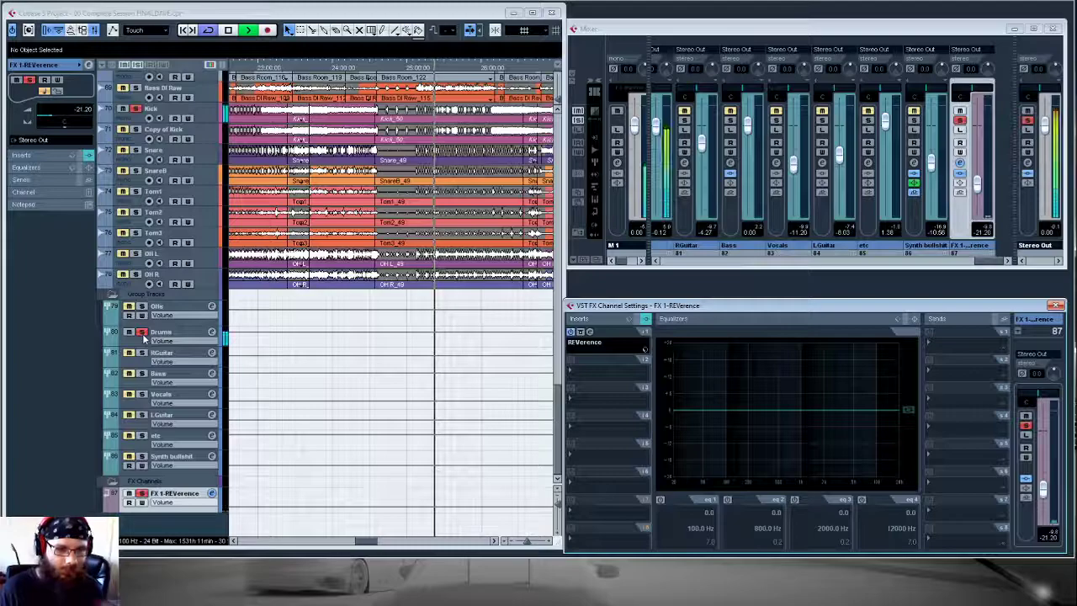
# - Take the FX 1-REVerence channel out of solo to hear the drums without reverb, and stop playback
pyautogui.click(142, 495)
pyautogui.click(141, 495)
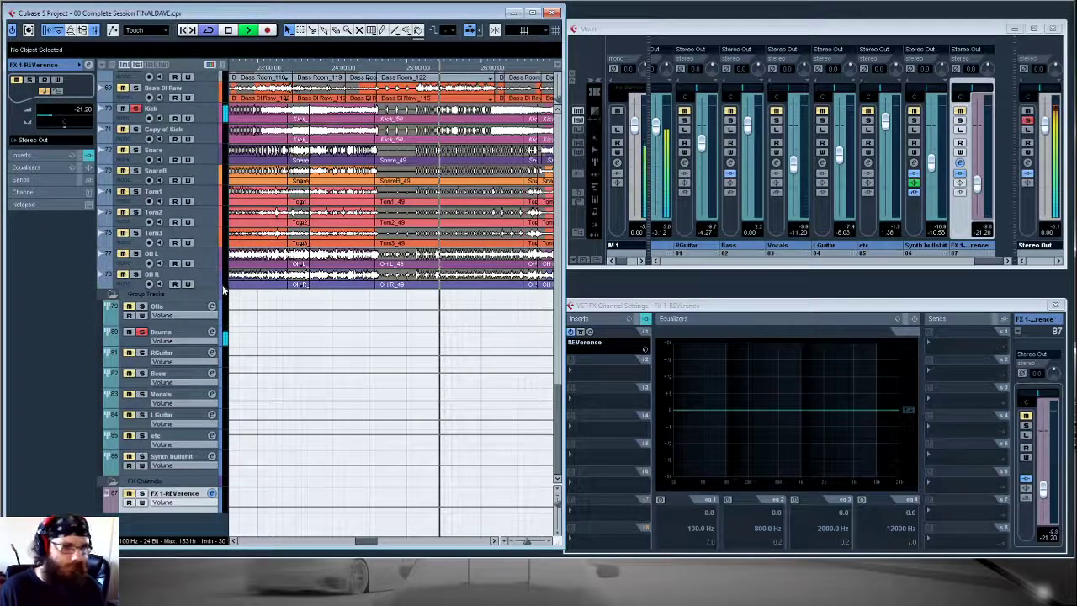
pyautogui.press('space')
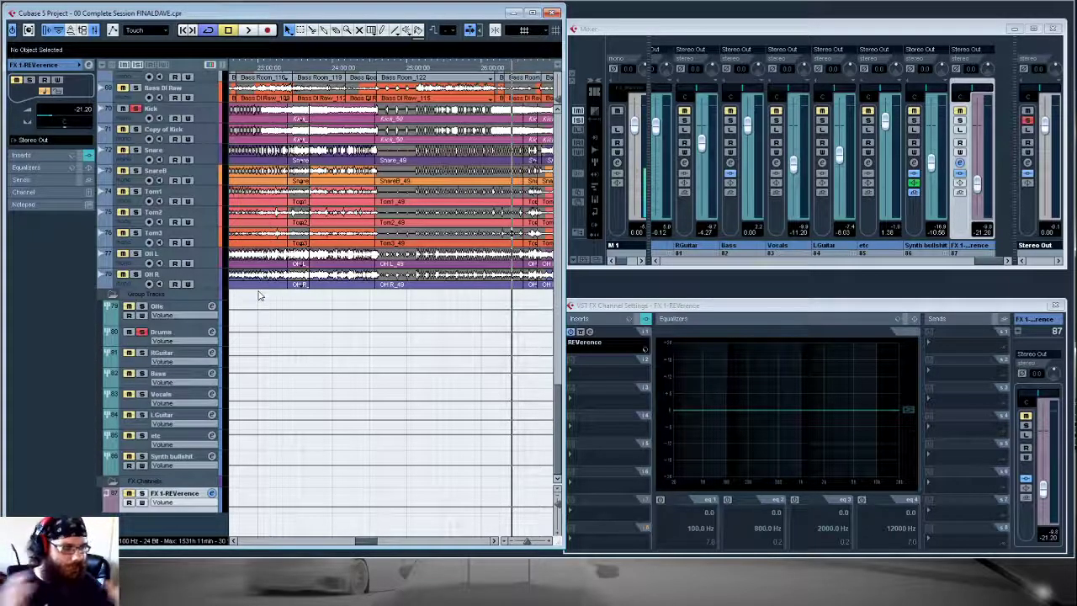
# - Lower the Kick's send level to FX 1-REVerence to -26.44
pyautogui.click(192, 110)
pyautogui.moveTo(954, 351); pyautogui.dragTo(942, 350)
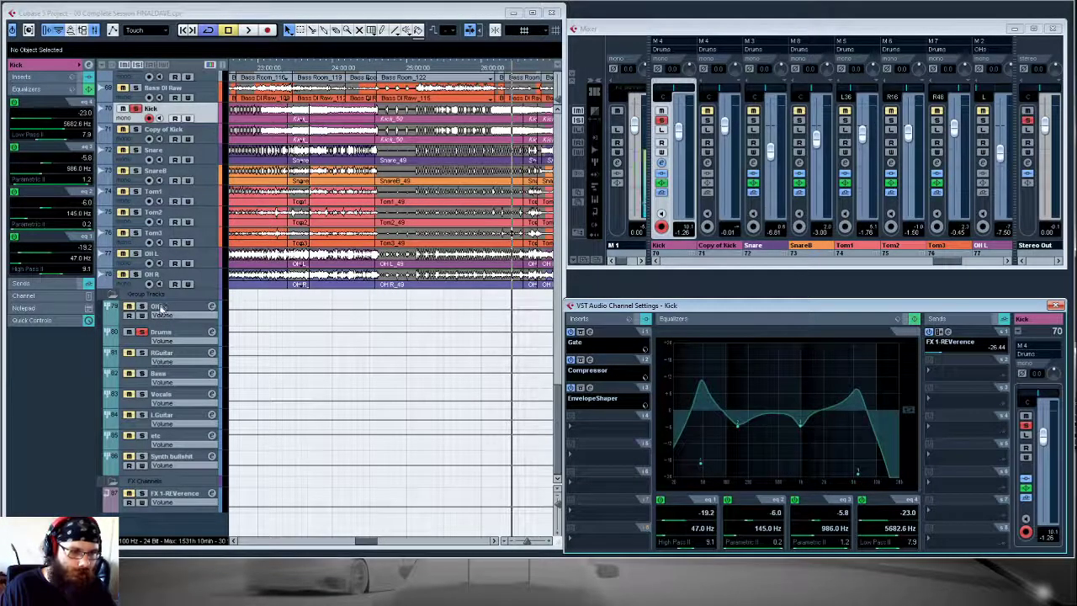
# - Examine the group channels from Drums to the synth group, their place in the mixer, and the project's full track list
pyautogui.click(161, 335)
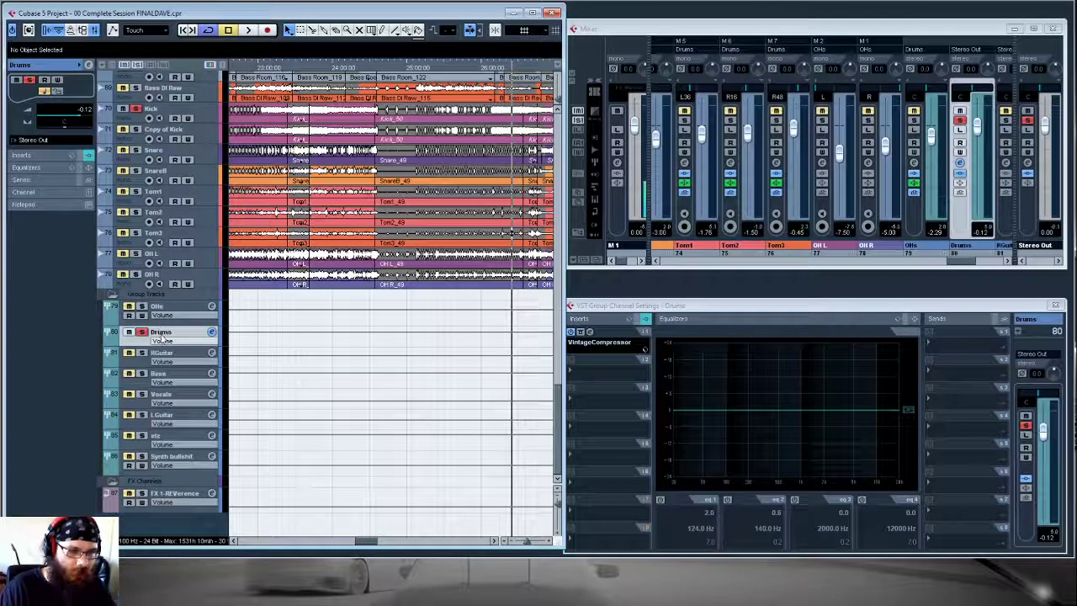
pyautogui.click(163, 354)
pyautogui.click(165, 375)
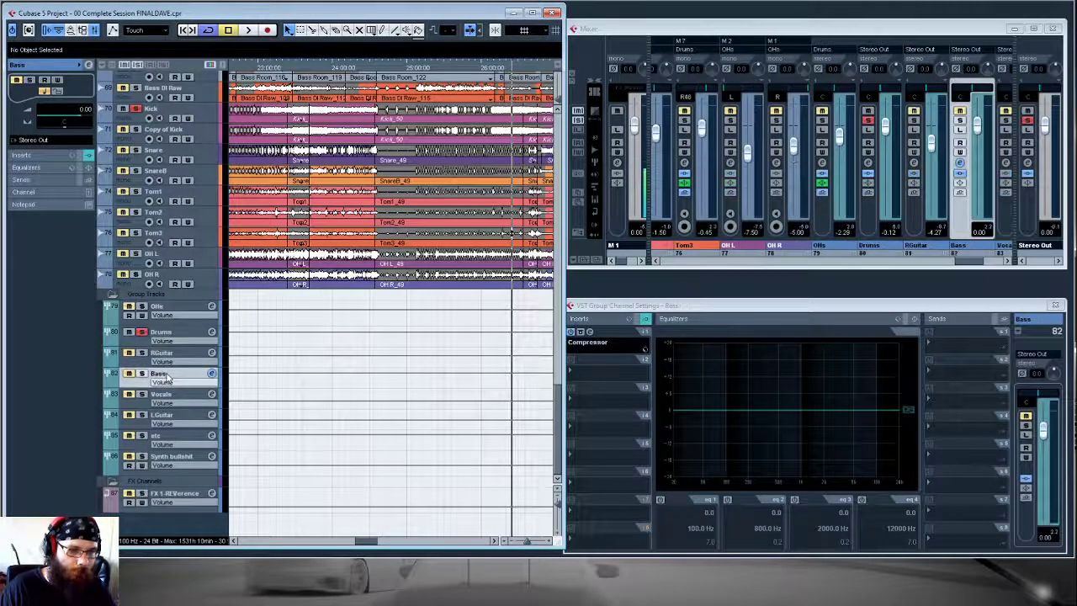
pyautogui.click(163, 396)
pyautogui.click(163, 416)
pyautogui.click(157, 438)
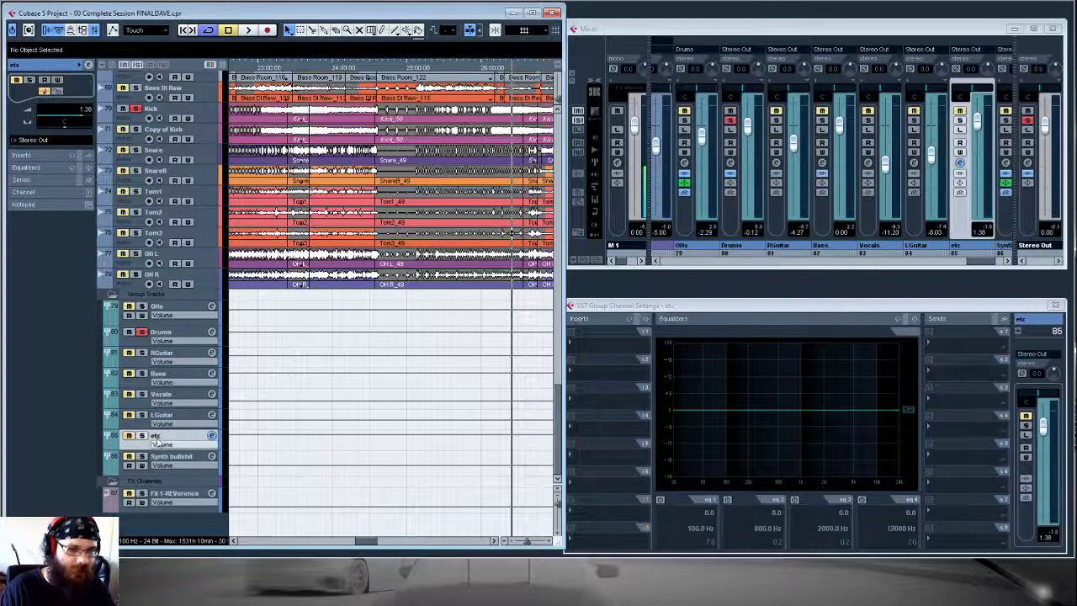
pyautogui.click(168, 459)
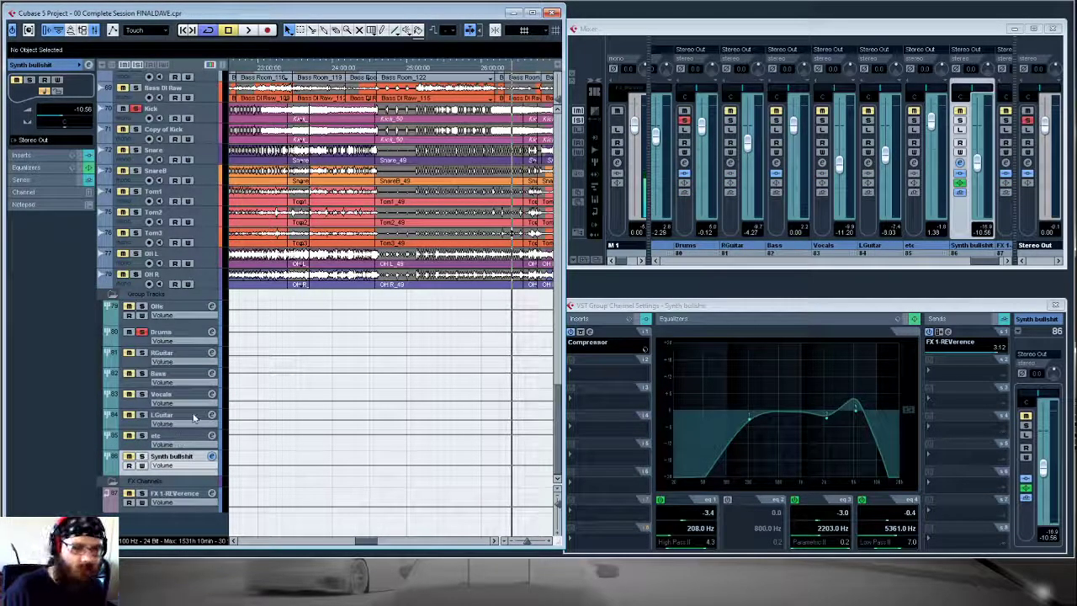
pyautogui.click(178, 337)
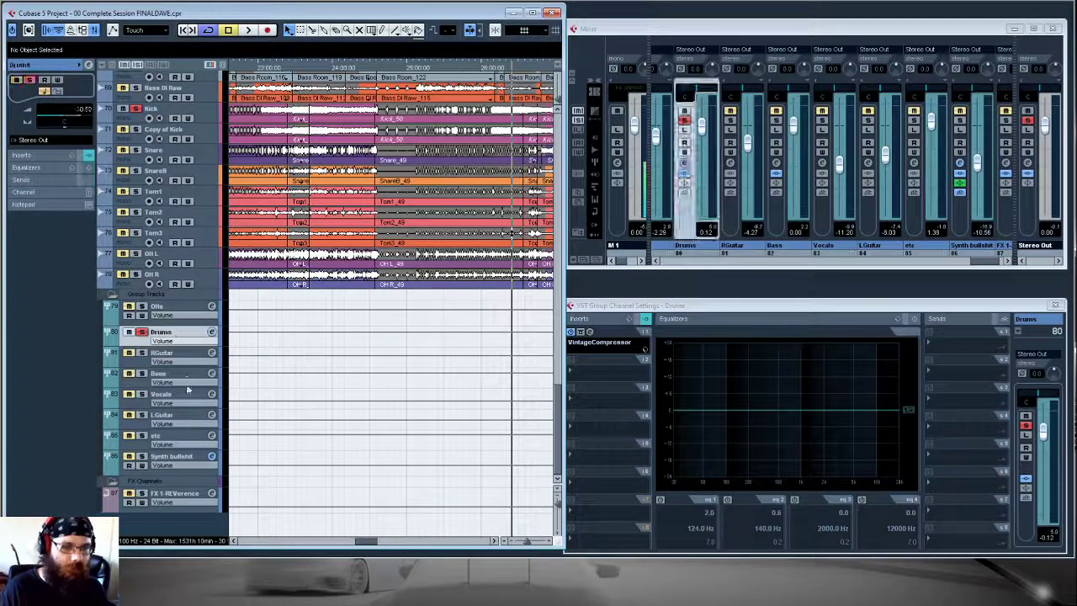
pyautogui.moveTo(983, 263)
pyautogui.mouseDown()
pyautogui.moveTo(963, 262)
pyautogui.moveTo(976, 264)
pyautogui.mouseUp()
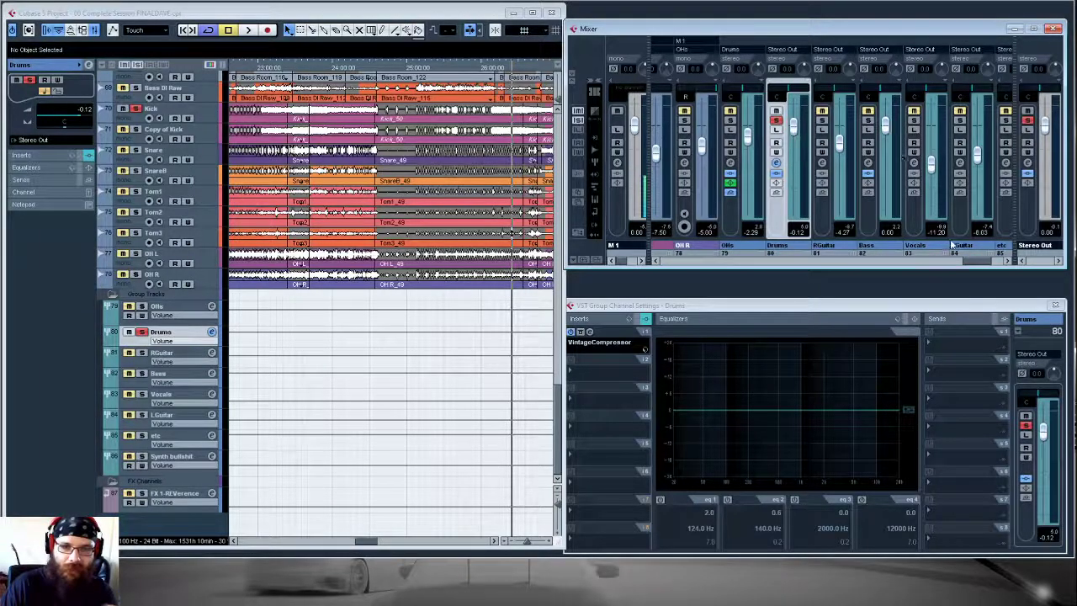
pyautogui.moveTo(966, 263); pyautogui.dragTo(980, 264)
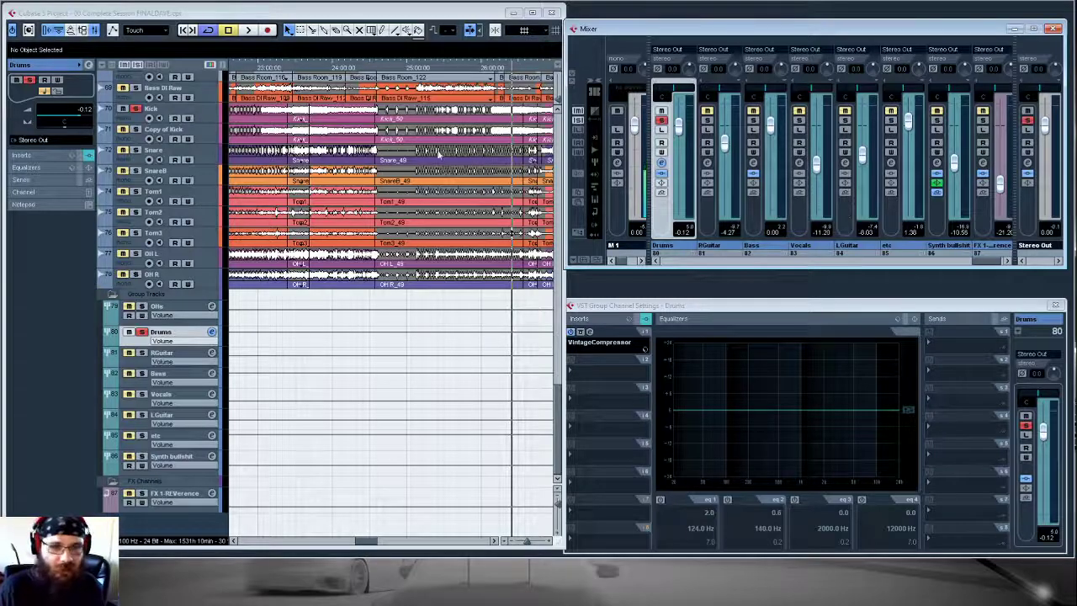
pyautogui.scroll(20, 288, 205)
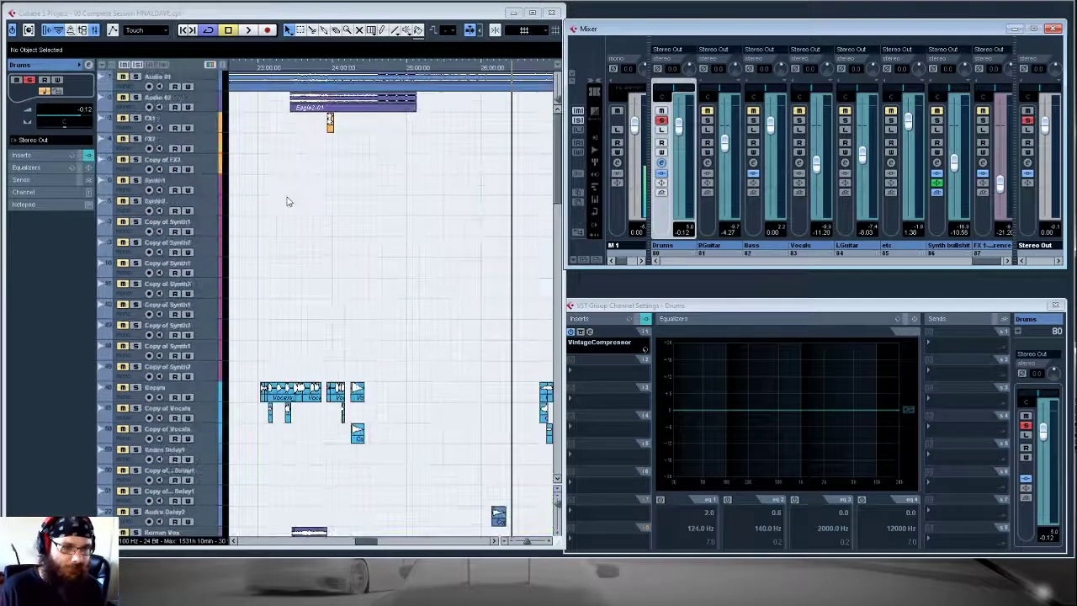
pyautogui.scroll(-20, 287, 202)
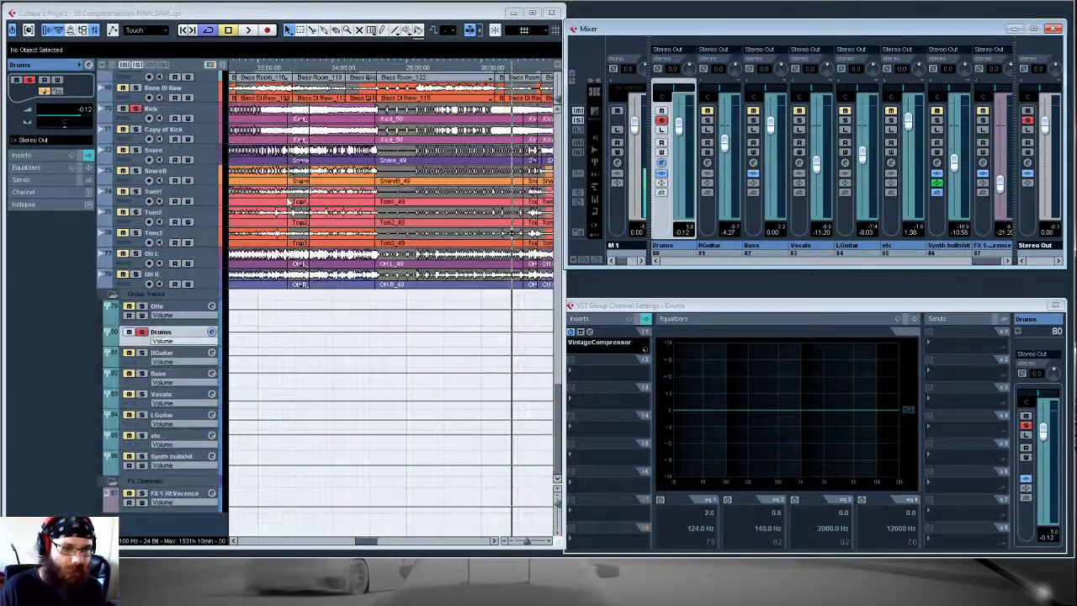
# - Take the Kick out of solo, solo the Snare track and show its channel settings
pyautogui.scroll(3, 290, 202)
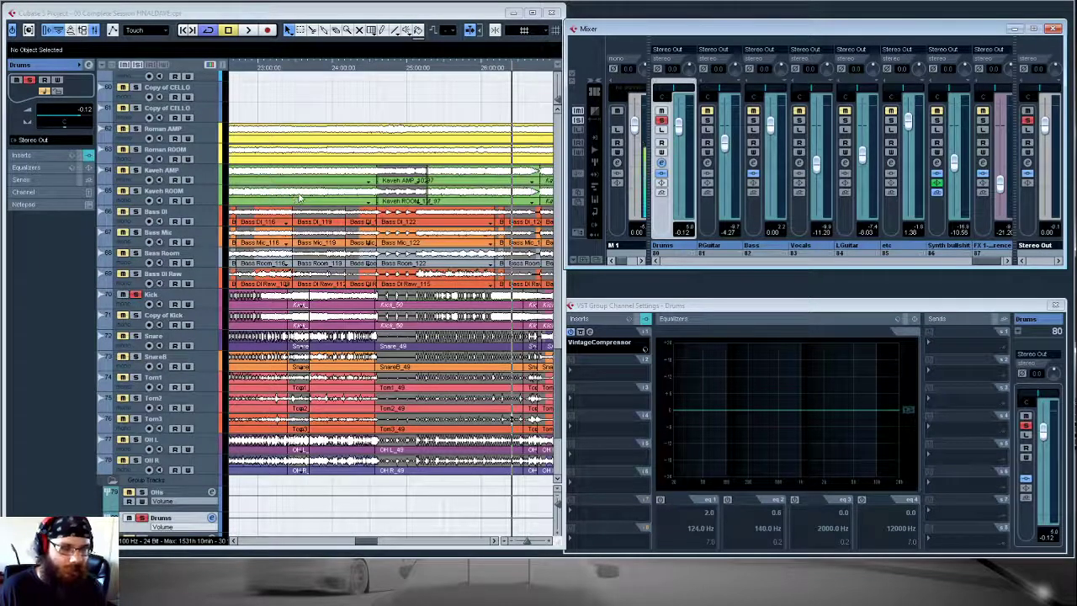
pyautogui.scroll(-3, 449, 279)
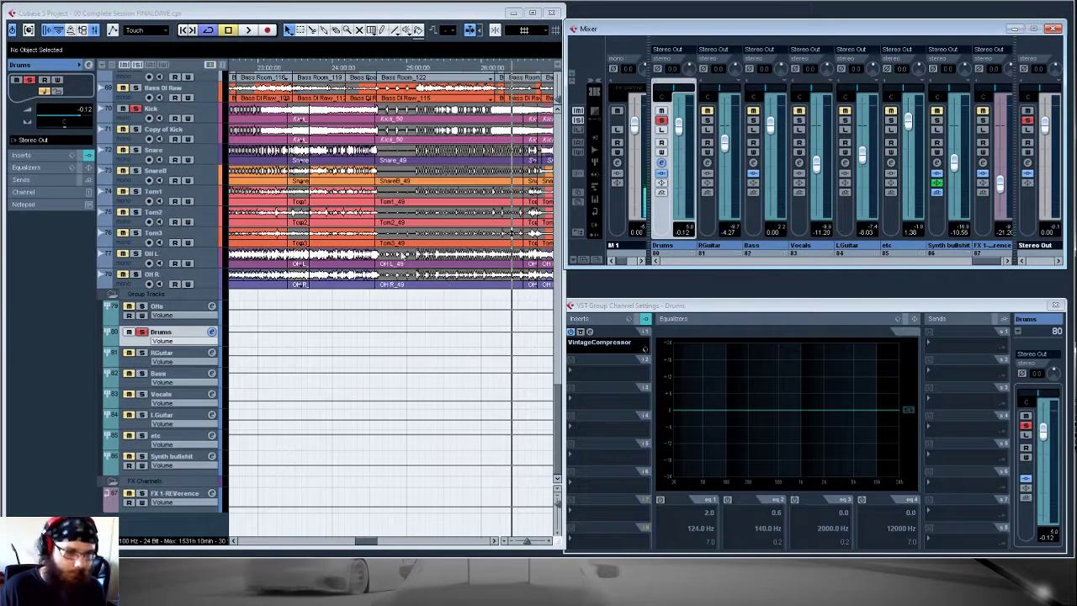
pyautogui.scroll(2, 165, 180)
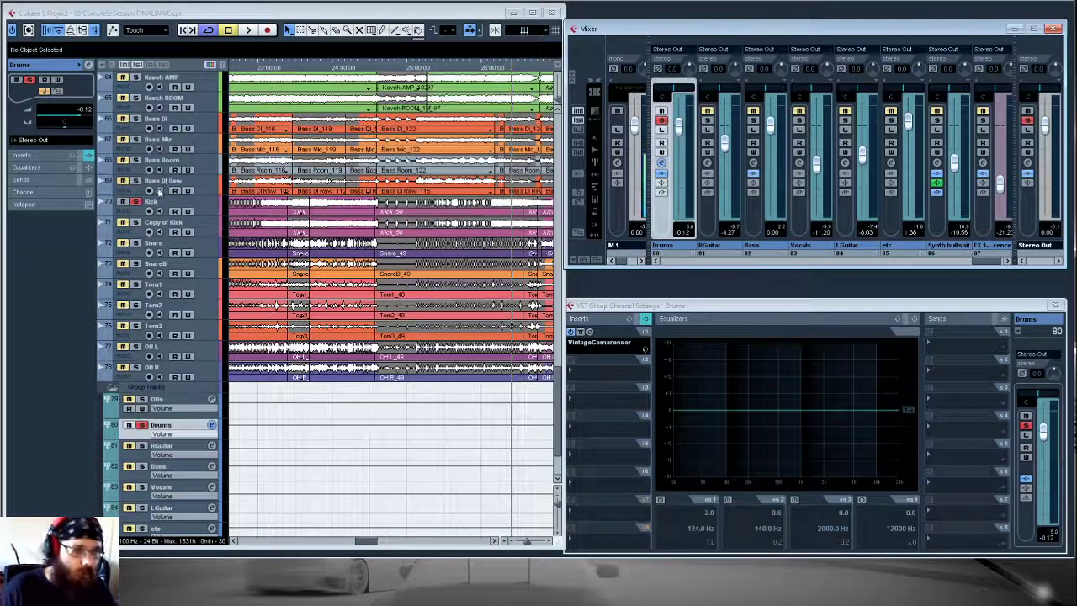
pyautogui.click(136, 202)
pyautogui.scroll(-2, 313, 158)
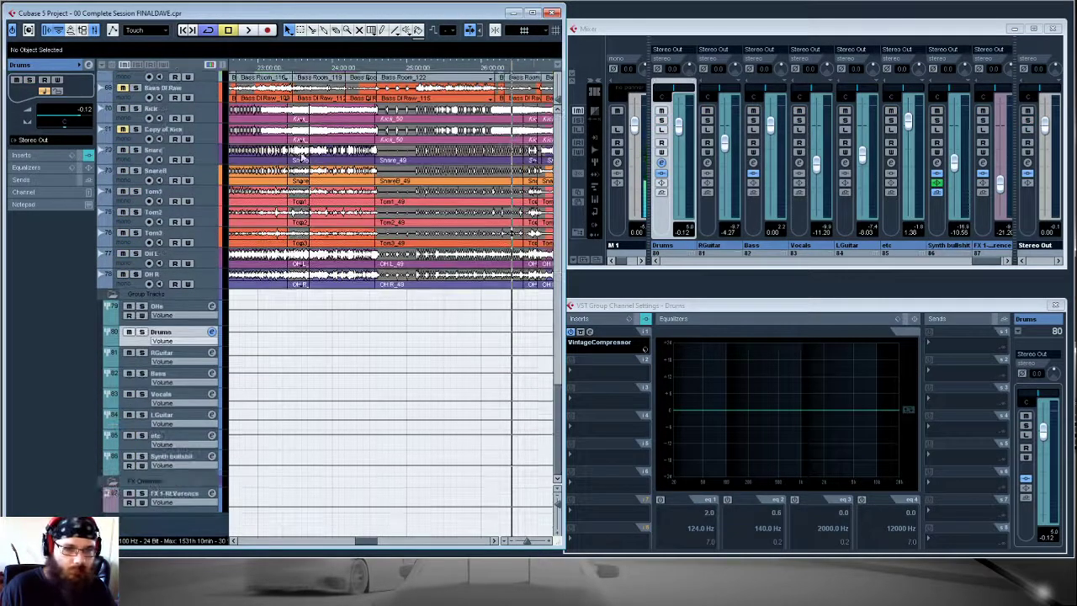
pyautogui.click(135, 150)
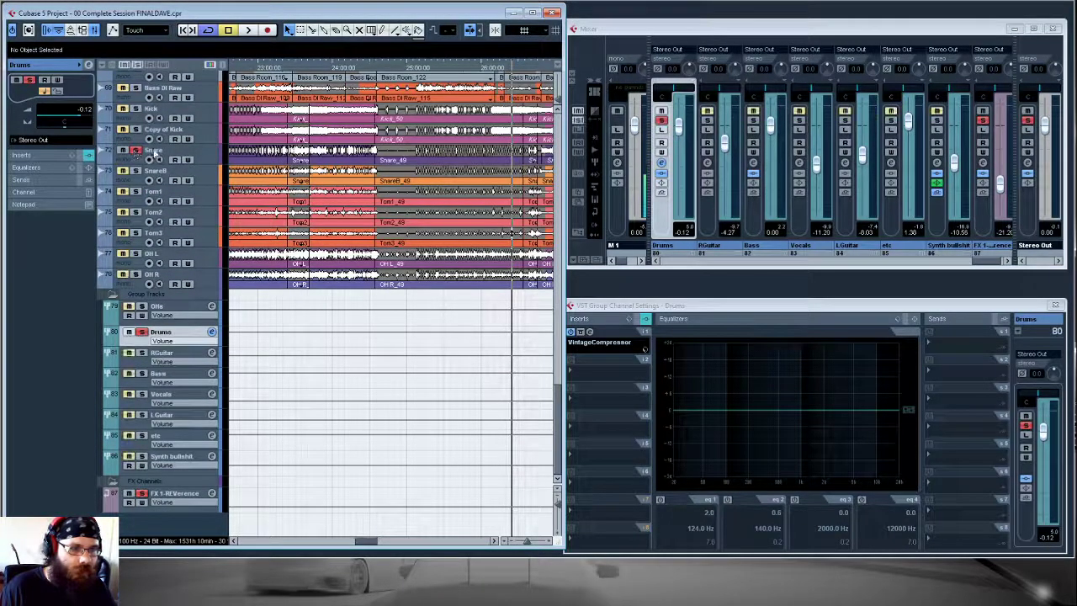
pyautogui.click(157, 153)
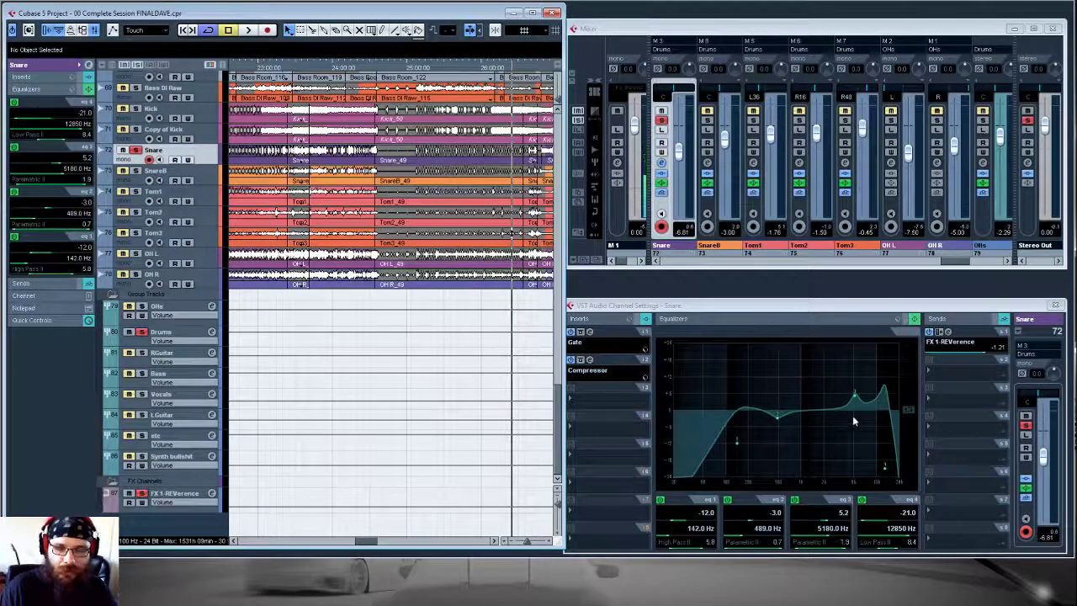
pyautogui.click(610, 333)
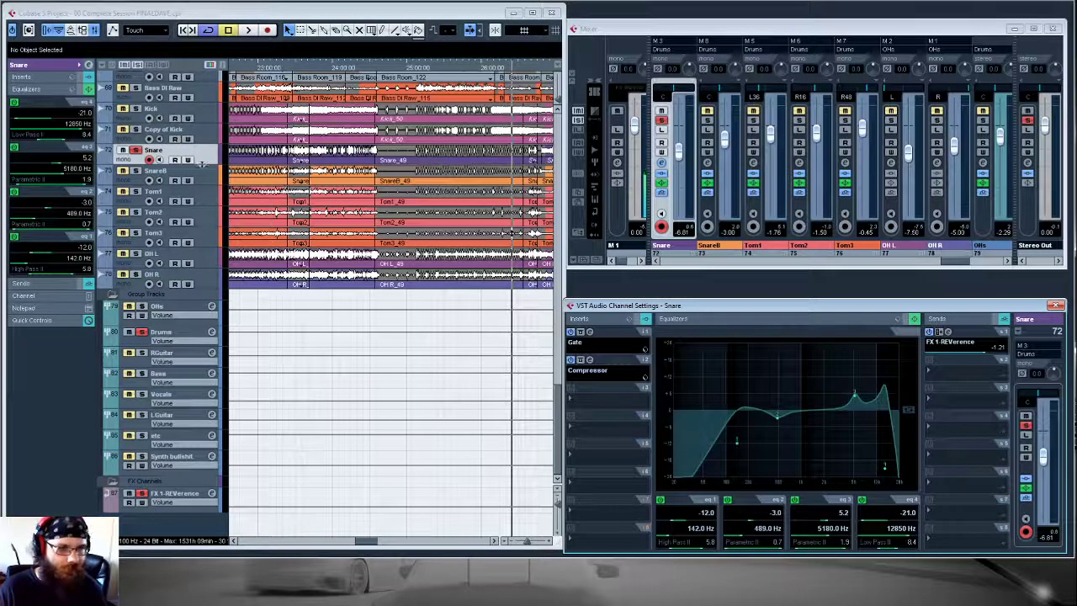
# - Play the soloed Snare from about the 25:00:00 mark on the ruler
pyautogui.doubleClick(419, 68)
pyautogui.press('space')
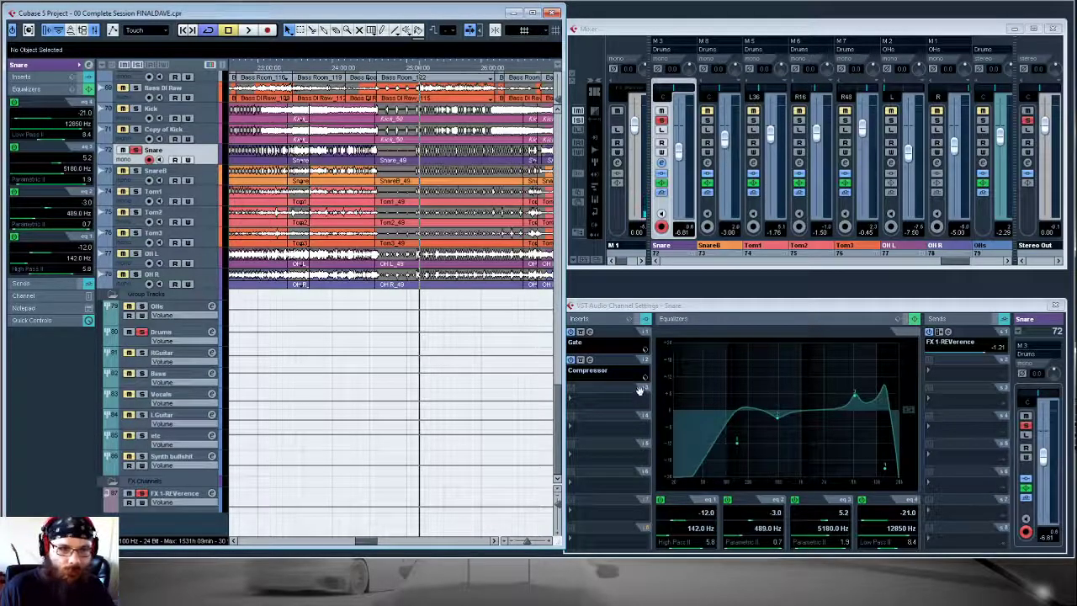
pyautogui.press('space')
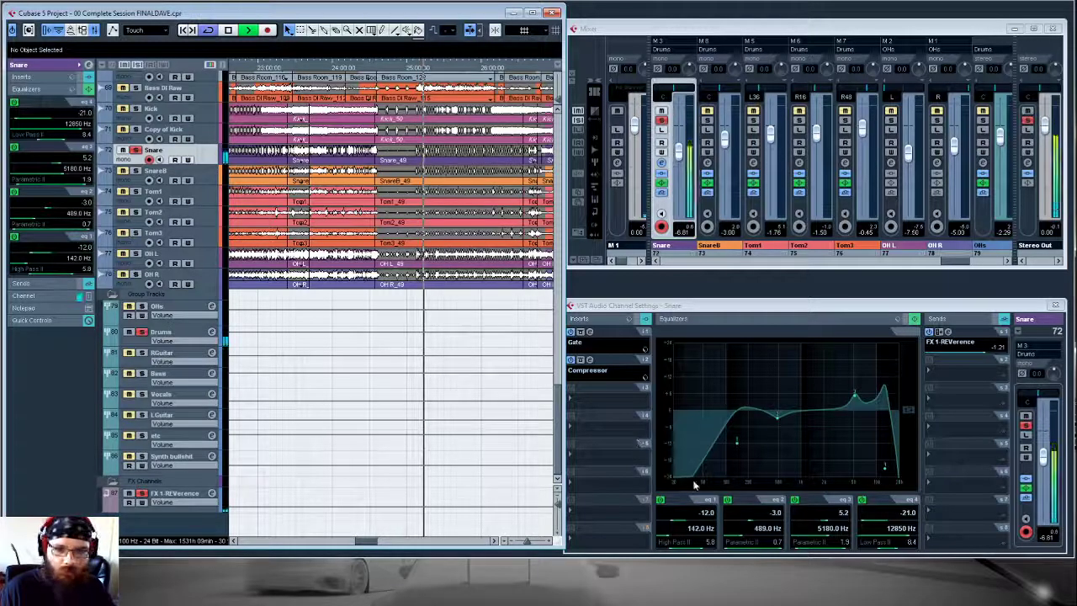
# - Bypass and re-enable the Snare's high-pass EQ band for comparison, and set its Q to 6.0
pyautogui.click(662, 500)
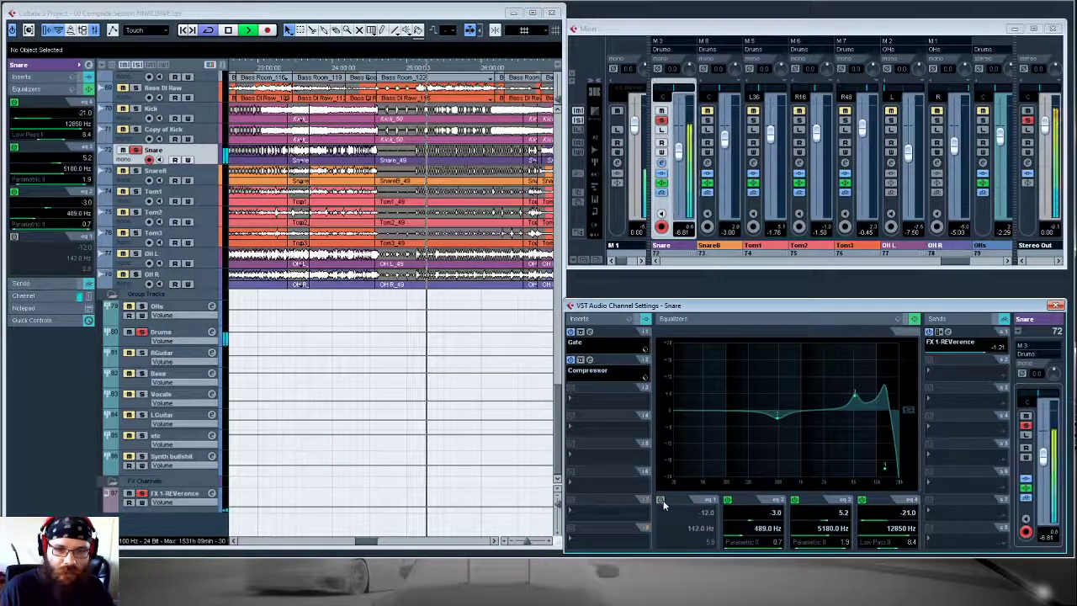
pyautogui.click(661, 501)
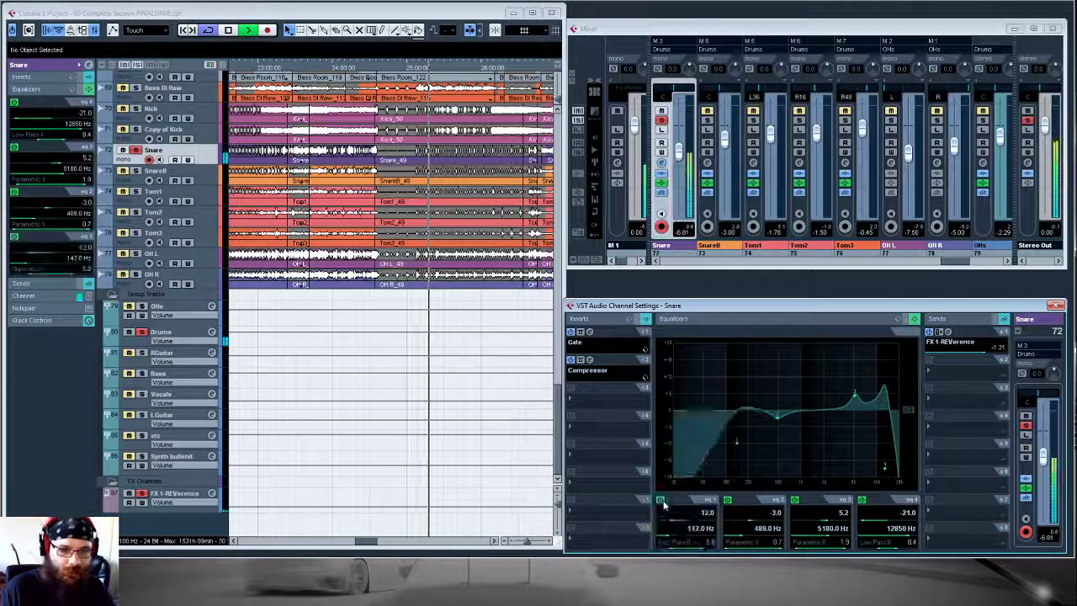
pyautogui.moveTo(711, 548); pyautogui.dragTo(689, 555)
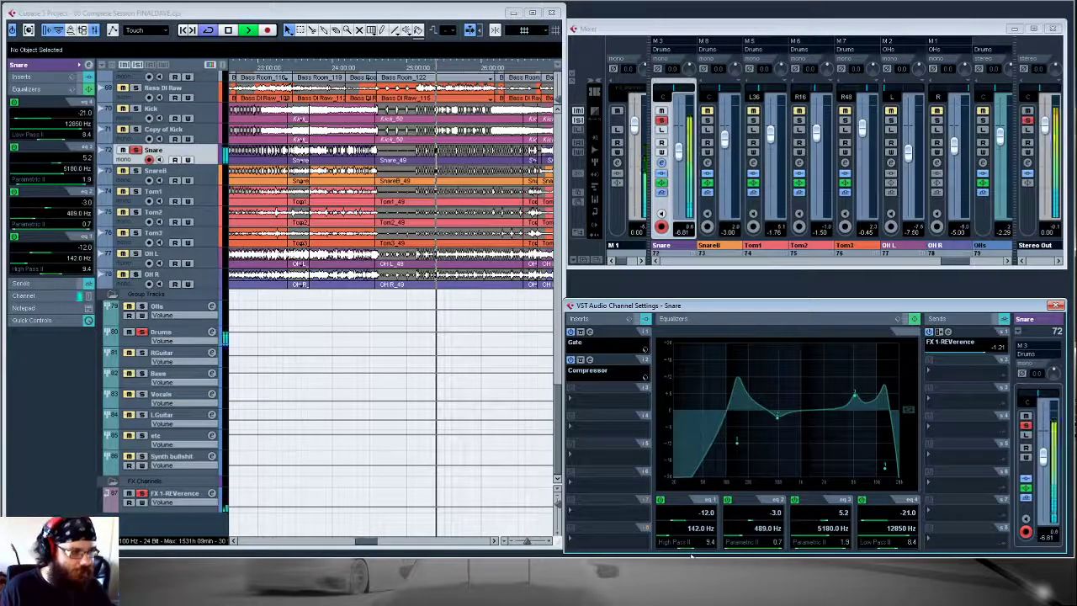
pyautogui.moveTo(692, 551); pyautogui.dragTo(701, 550)
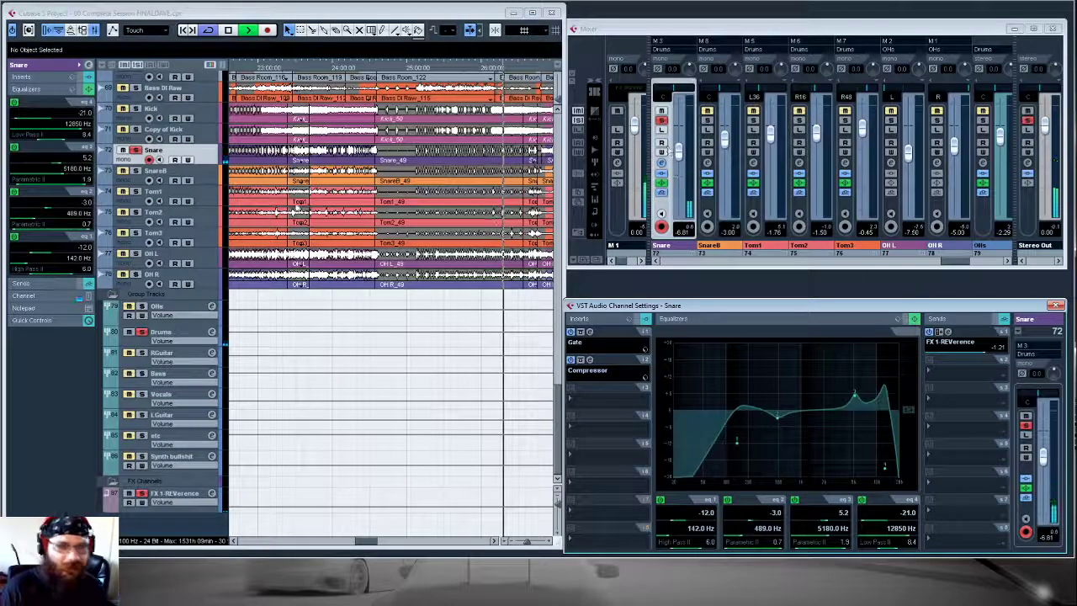
# - Solo SnareB alongside the Snare and try its third EQ band at -4.4 gain and 6362 Hz
pyautogui.click(136, 170)
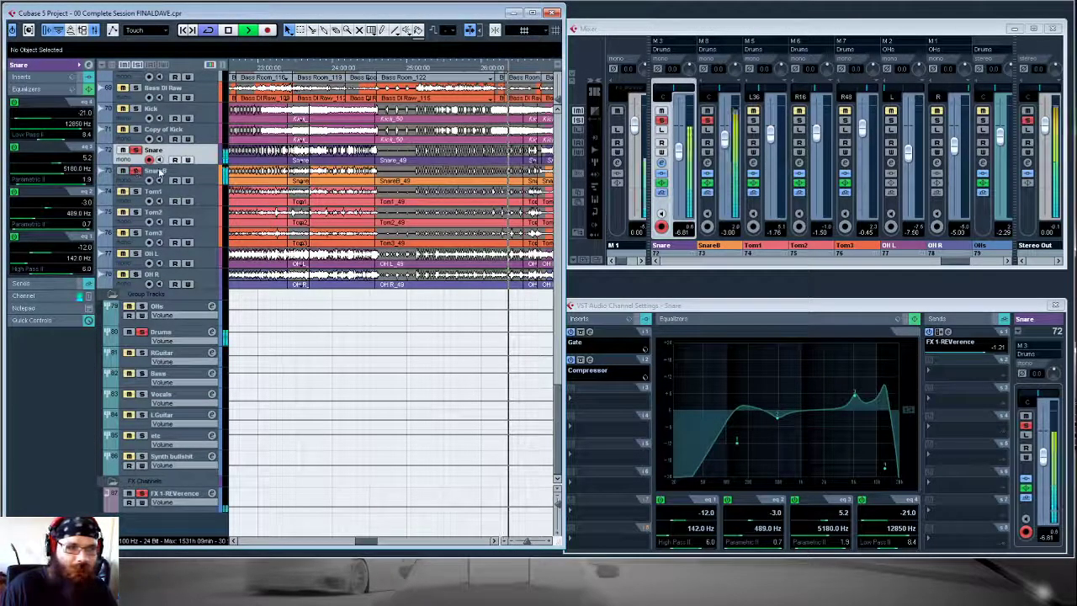
pyautogui.click(165, 172)
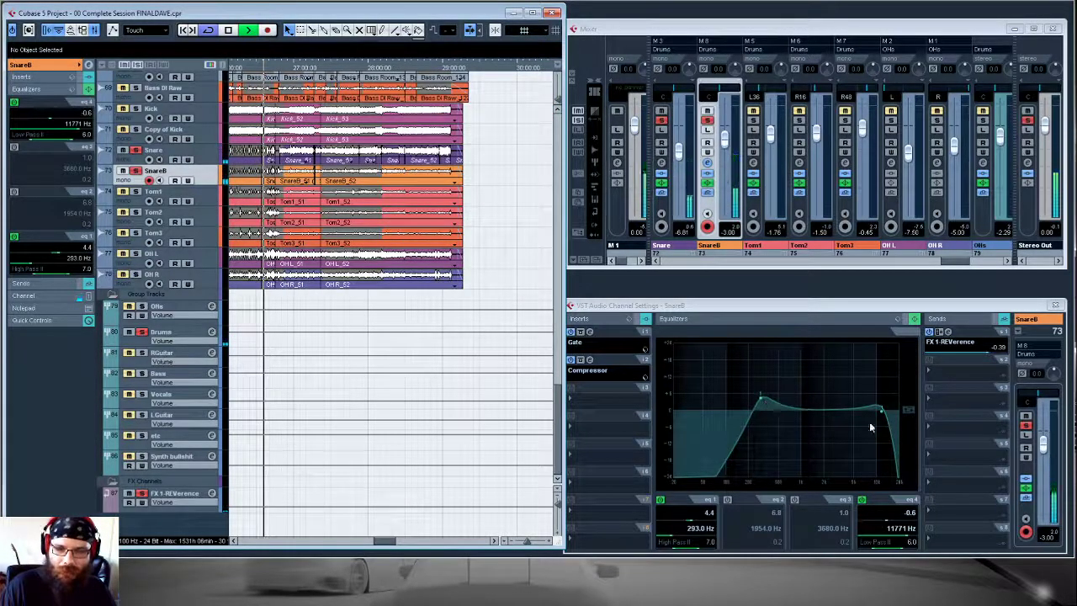
pyautogui.click(796, 501)
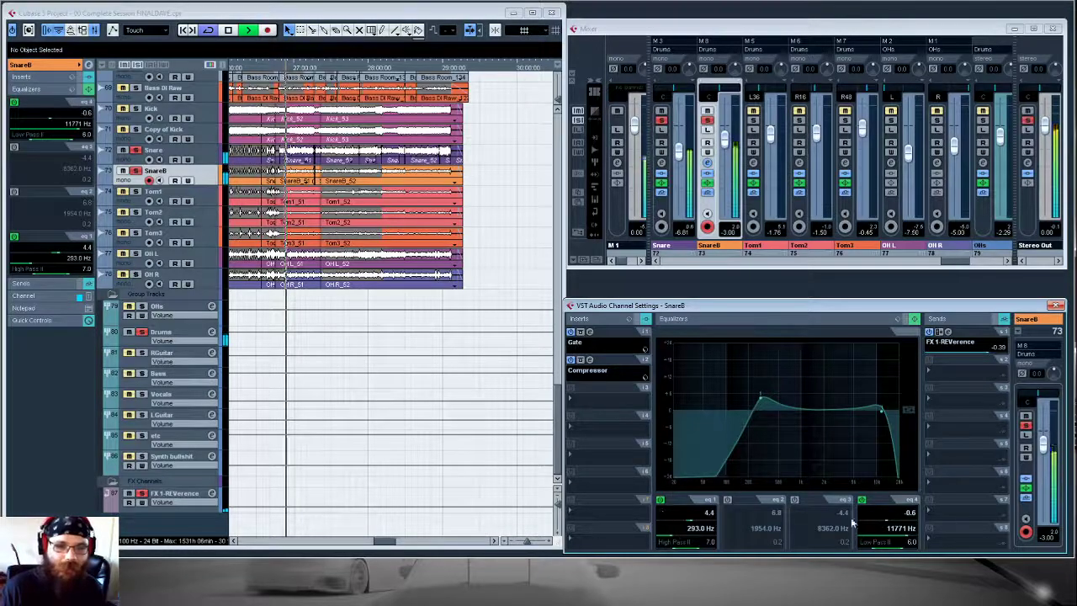
# - Stop playback and take both SnareB and the Snare out of solo
pyautogui.click(136, 173)
pyautogui.press('space')
pyautogui.click(136, 152)
# - Compare the panning, inserts, EQ curves and reverb sends of Tom1, Tom2 and Tom3
pyautogui.click(154, 192)
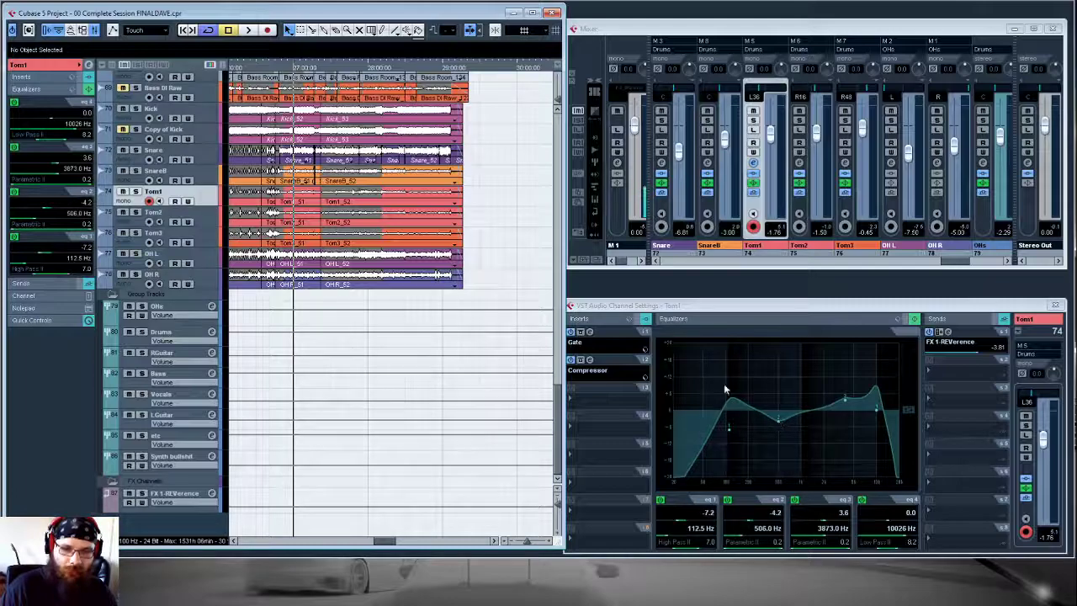
pyautogui.click(168, 214)
pyautogui.click(170, 236)
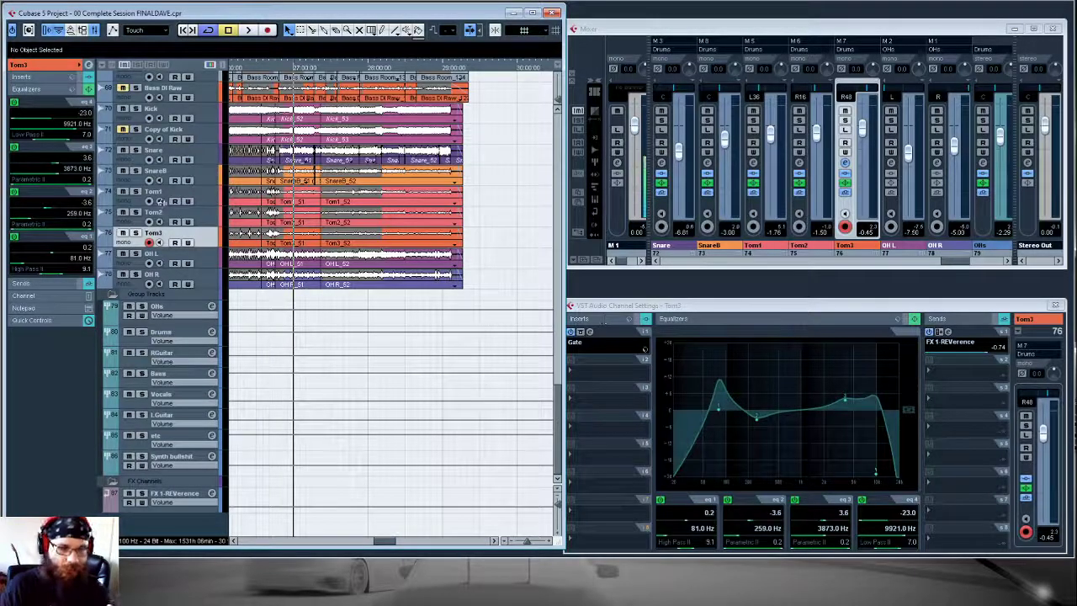
pyautogui.click(162, 198)
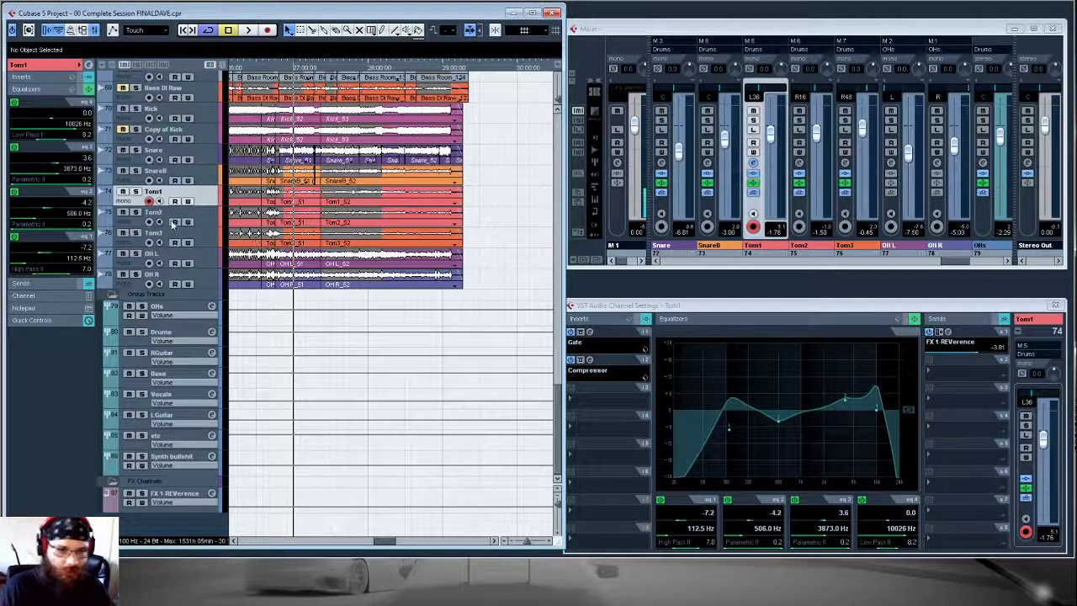
pyautogui.click(171, 218)
pyautogui.click(175, 239)
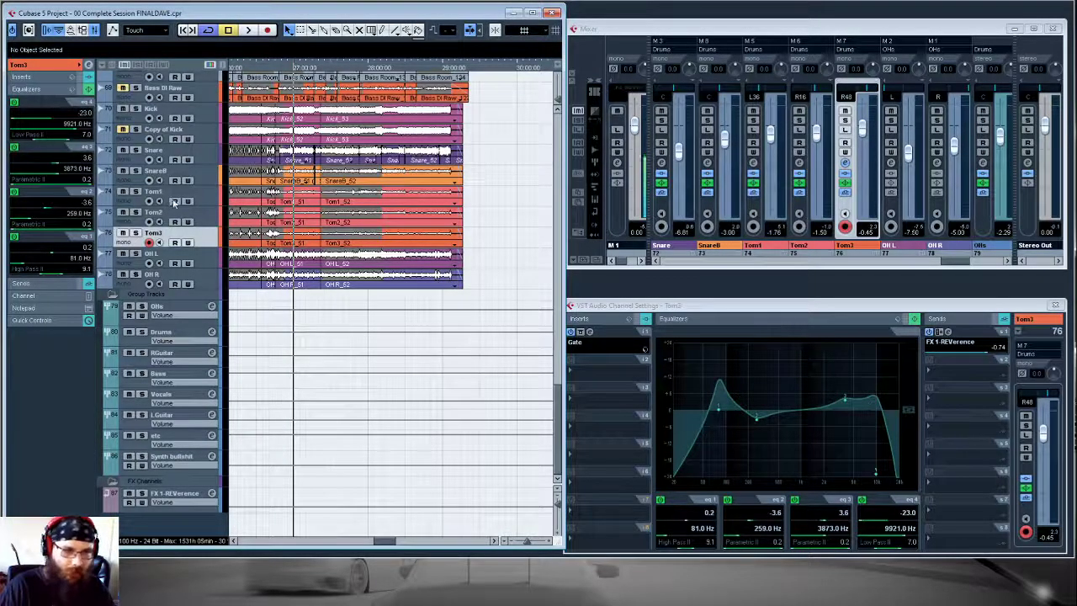
pyautogui.click(192, 216)
pyautogui.click(207, 195)
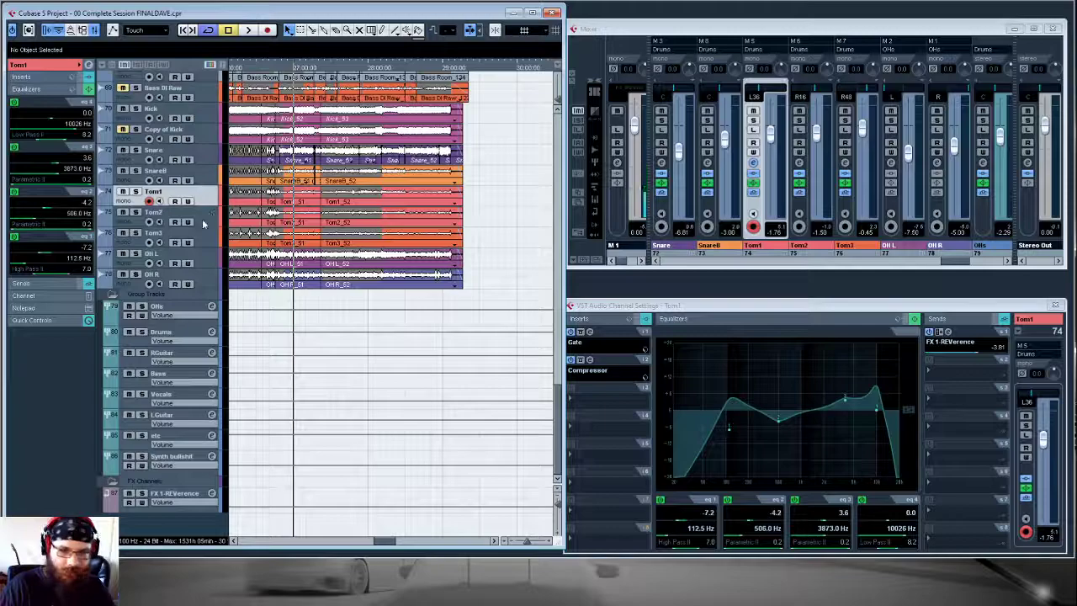
pyautogui.click(203, 222)
pyautogui.click(205, 239)
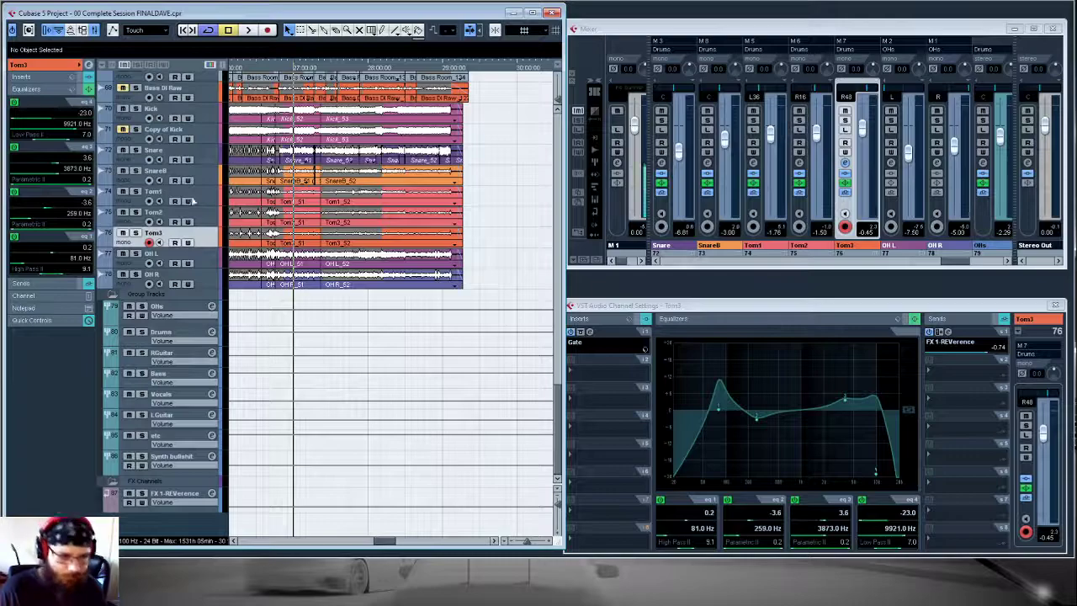
pyautogui.click(202, 216)
pyautogui.click(200, 205)
pyautogui.click(202, 219)
pyautogui.click(202, 238)
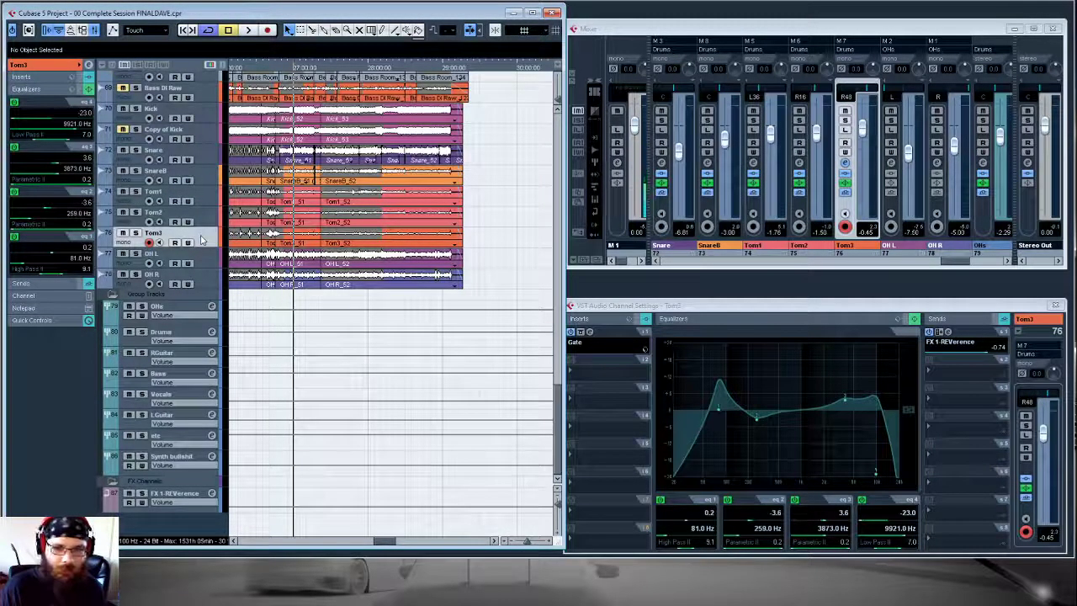
pyautogui.click(201, 219)
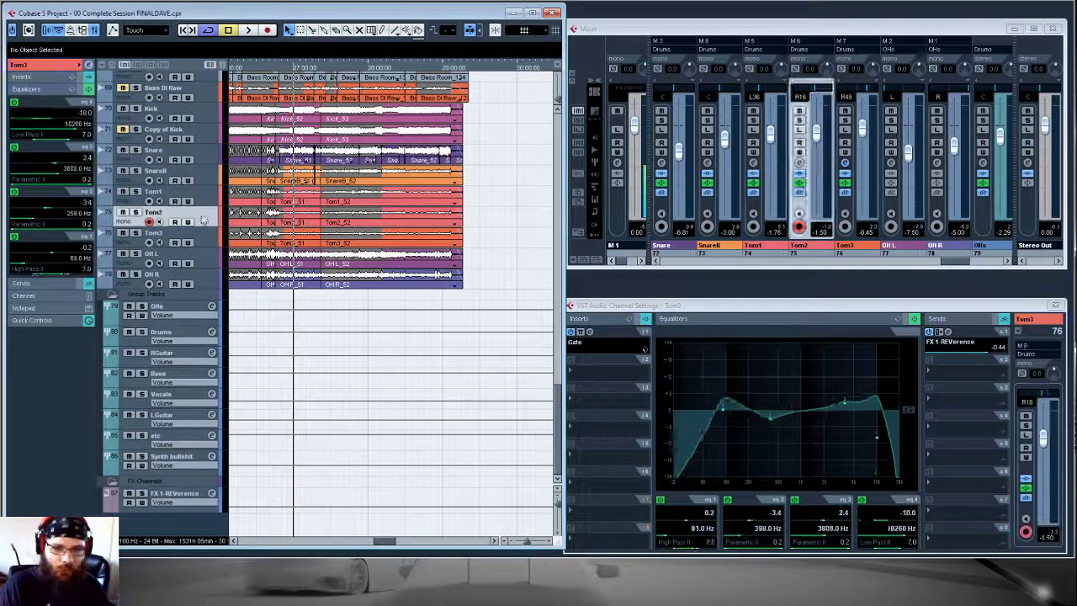
pyautogui.click(204, 205)
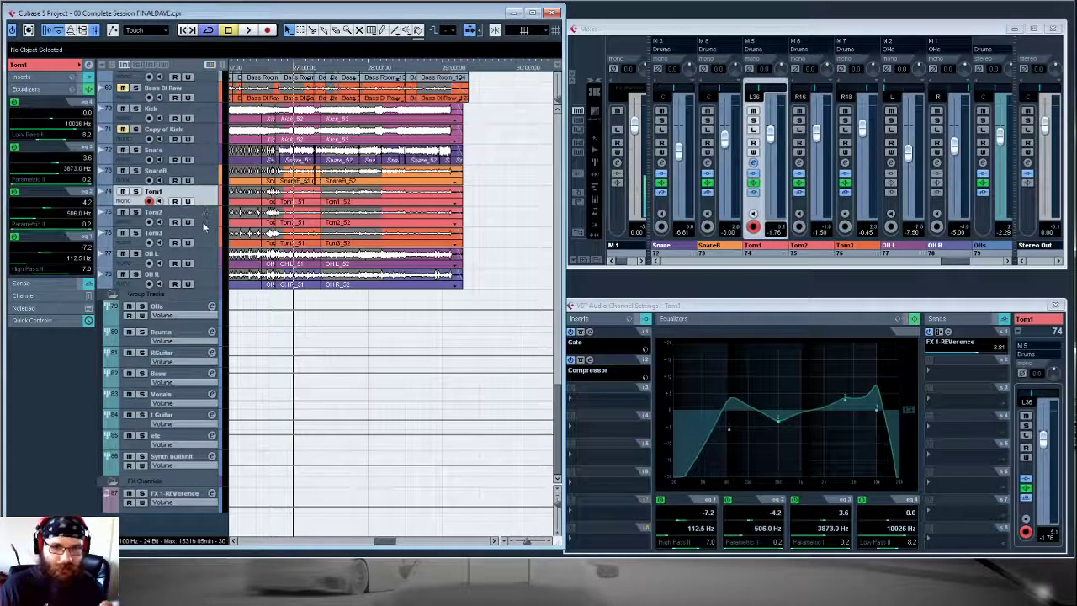
pyautogui.click(203, 223)
pyautogui.click(204, 239)
pyautogui.click(206, 217)
pyautogui.click(206, 204)
pyautogui.click(205, 220)
pyautogui.click(204, 236)
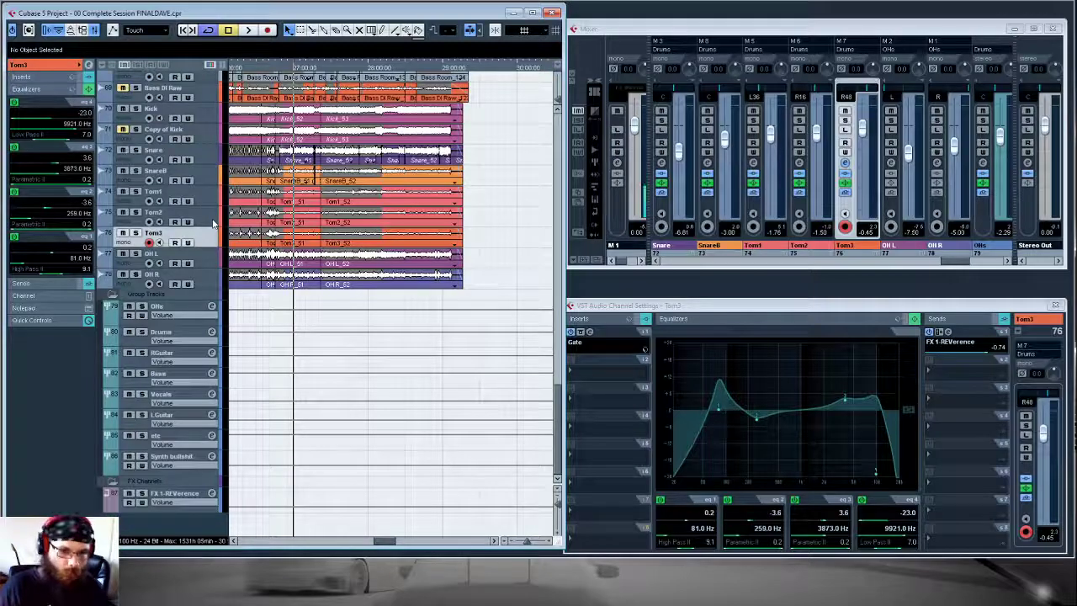
# - Examine the OH L and OH R channel settings and the output routing of OH L to the OHs group
pyautogui.click(208, 261)
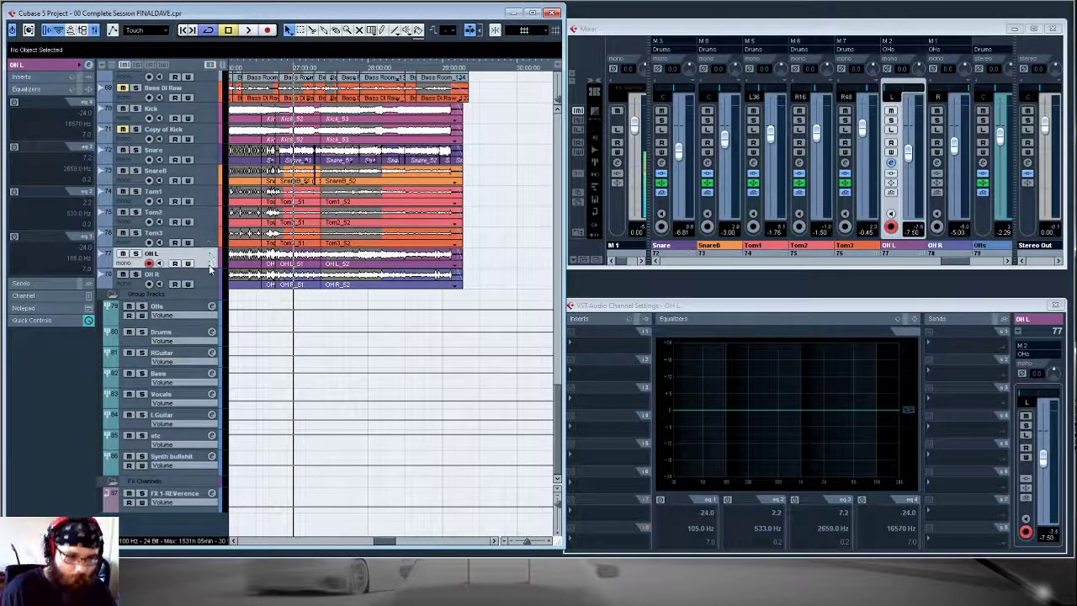
pyautogui.click(208, 280)
pyautogui.click(209, 266)
pyautogui.click(207, 281)
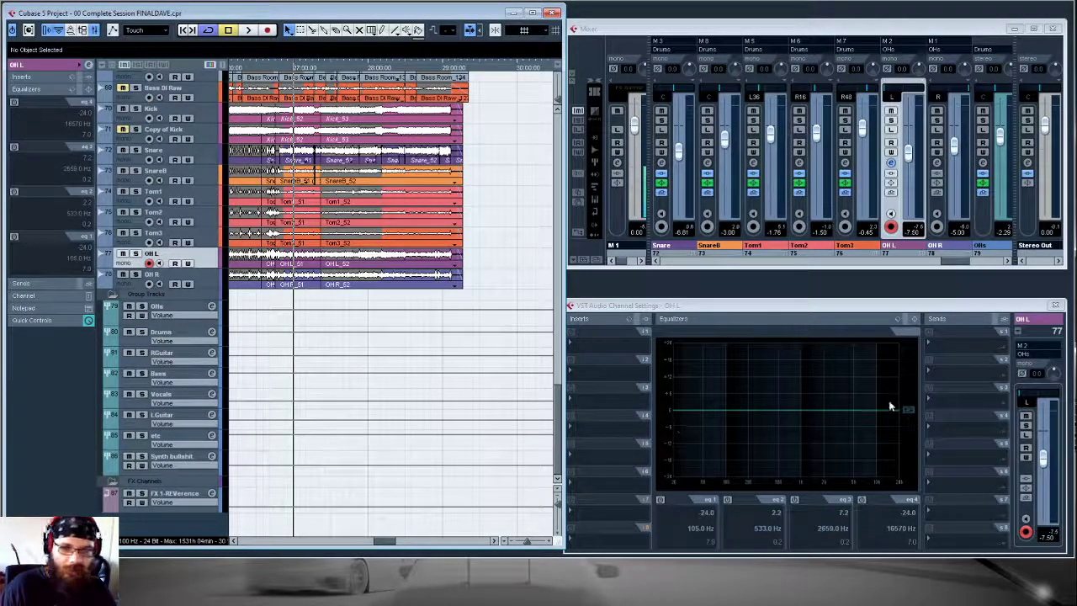
pyautogui.click(1032, 358)
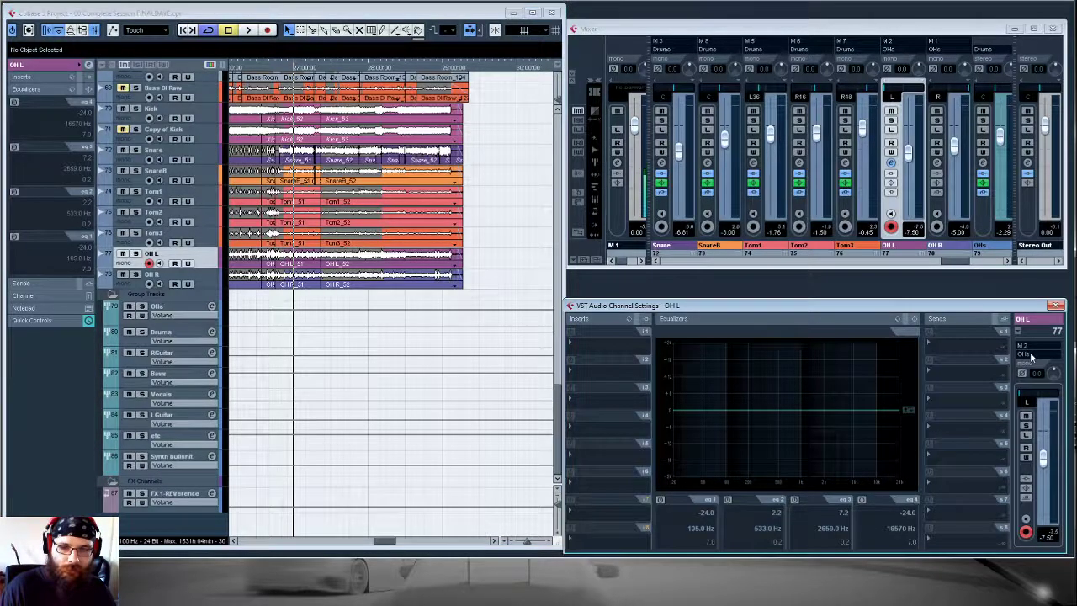
# - Show the OHs group's channel settings, solo the group and start playback
pyautogui.click(168, 305)
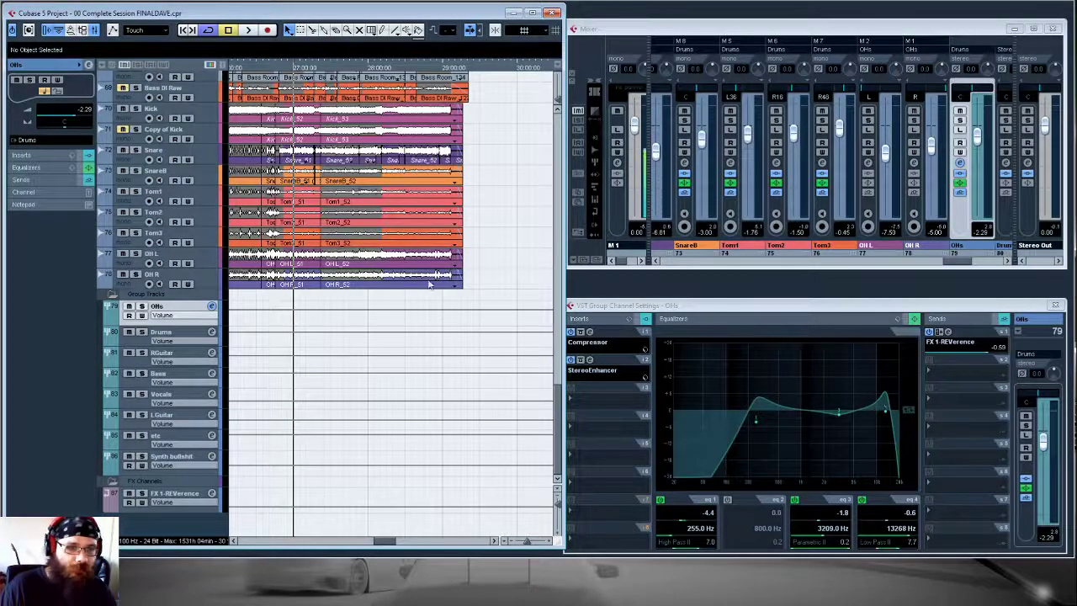
pyautogui.click(599, 305)
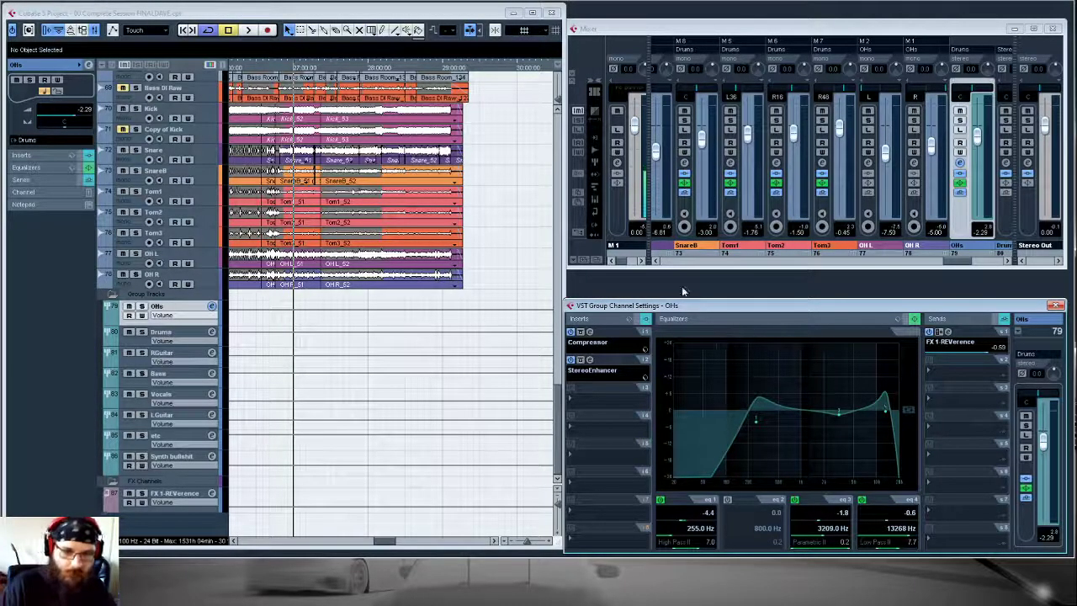
pyautogui.click(141, 307)
pyautogui.press('space')
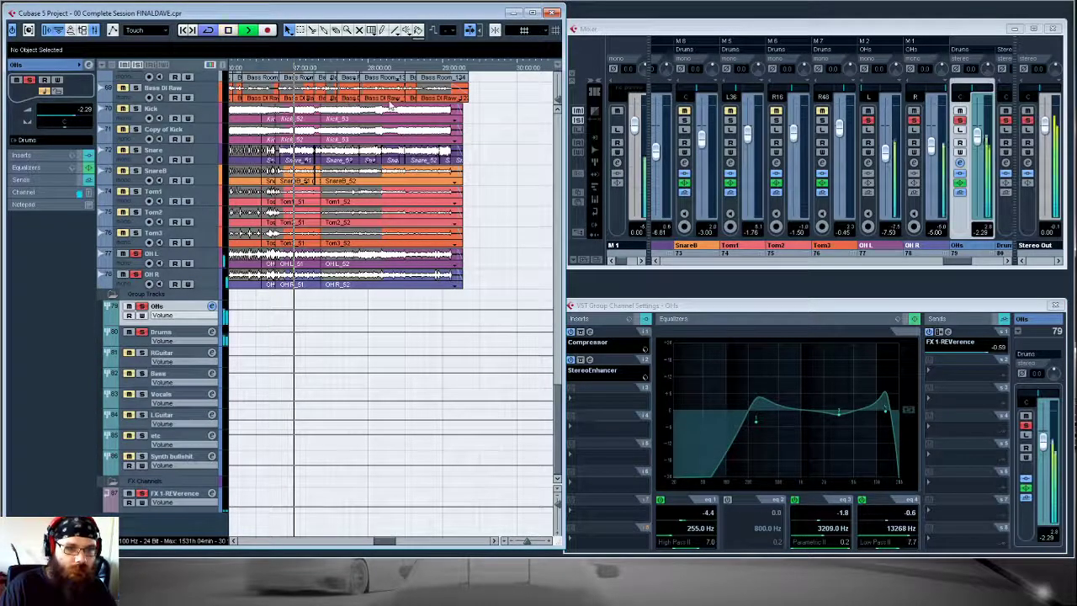
# - Bypass and re-enable the OHs group's high-pass EQ band, and set it to 308 Hz, gain -4.6 and Q 6.0
pyautogui.click(660, 500)
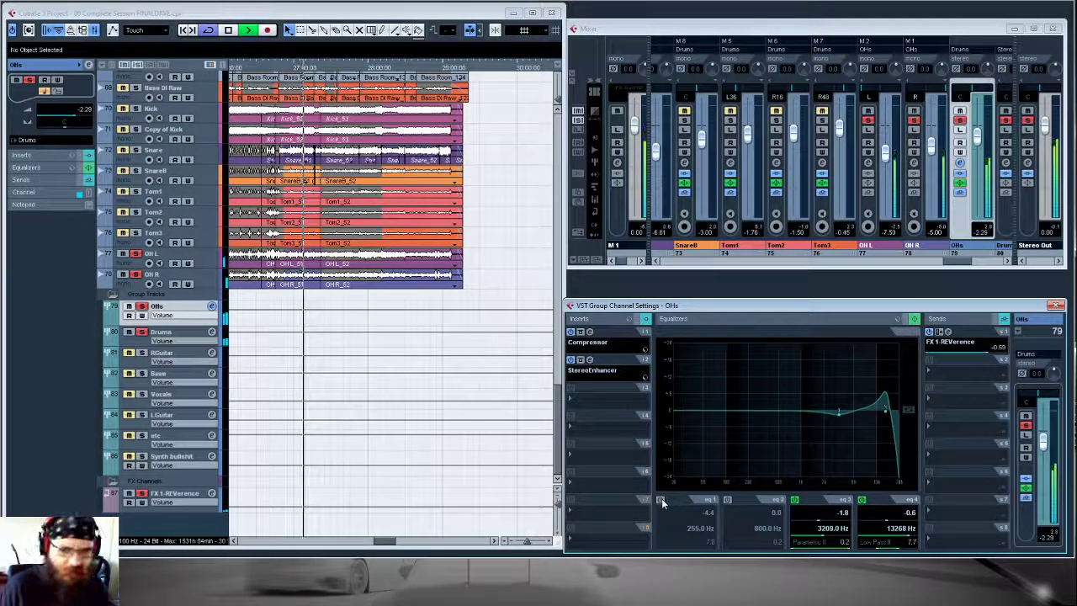
pyautogui.click(661, 499)
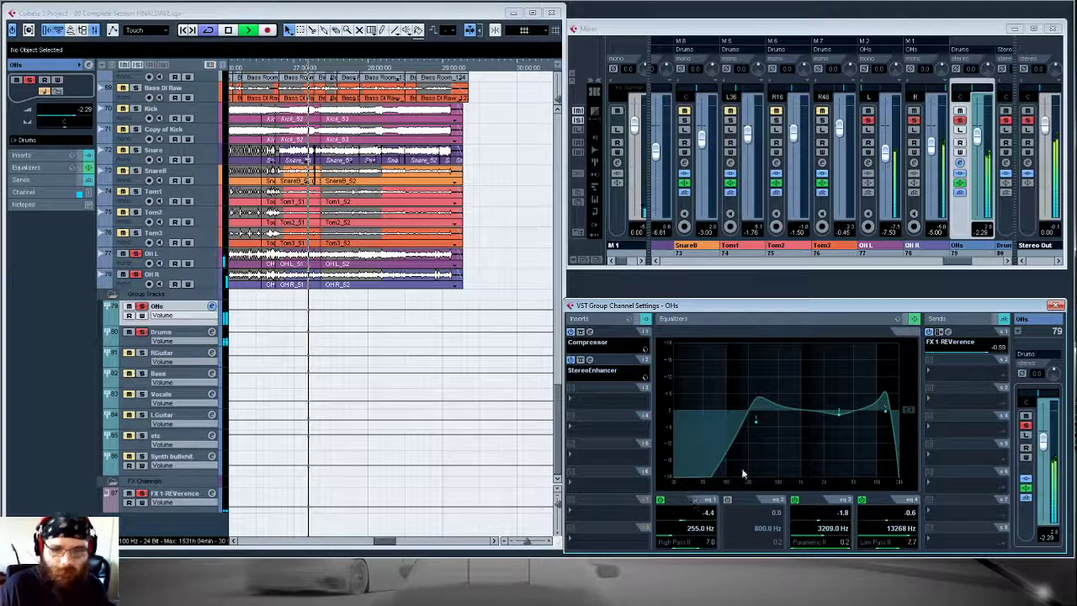
pyautogui.moveTo(757, 422); pyautogui.dragTo(762, 423)
pyautogui.scroll(-2, 701, 548)
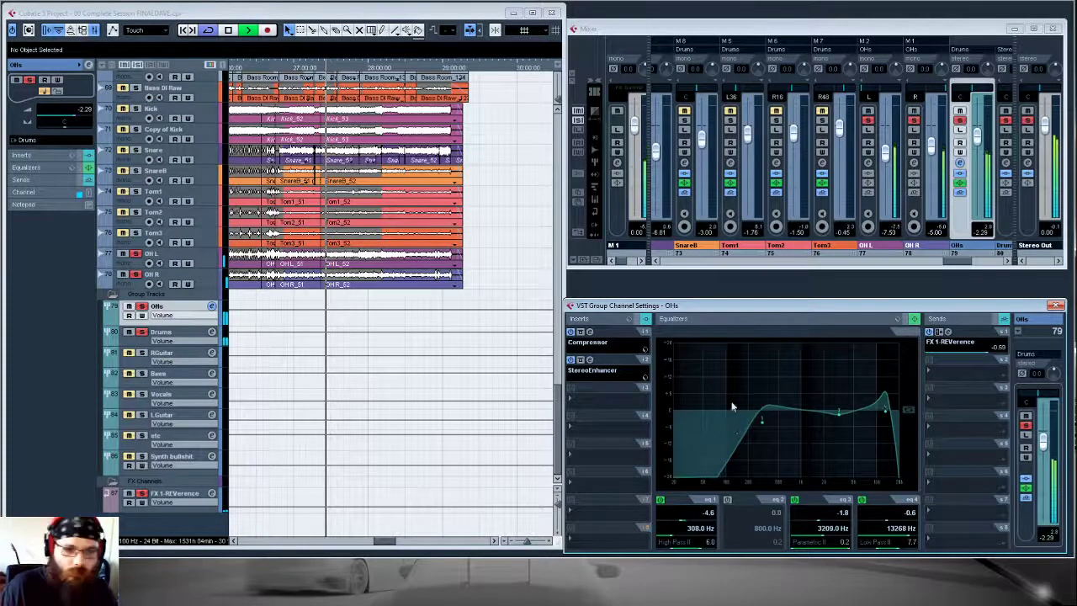
# - Clear the individual solos on OH R and OH L, and play the drums together
pyautogui.press('space')
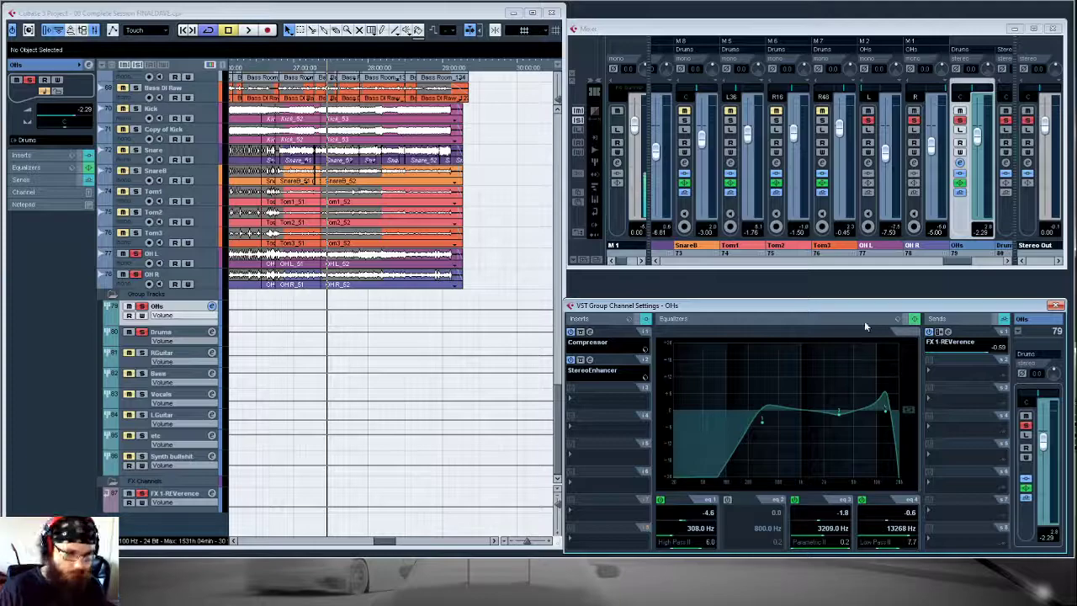
pyautogui.moveTo(621, 308); pyautogui.dragTo(625, 304)
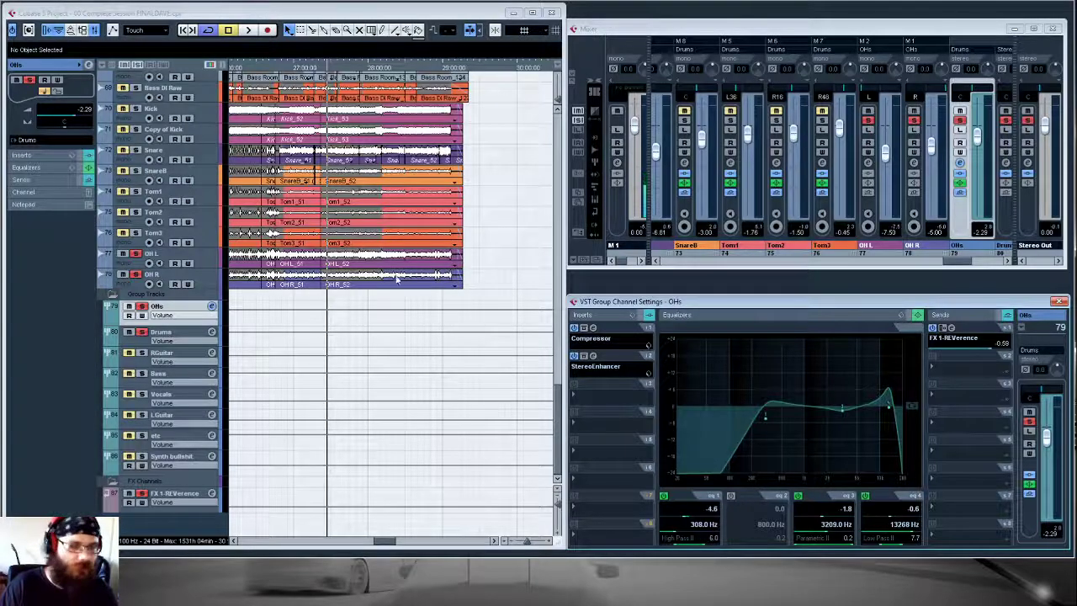
pyautogui.click(139, 276)
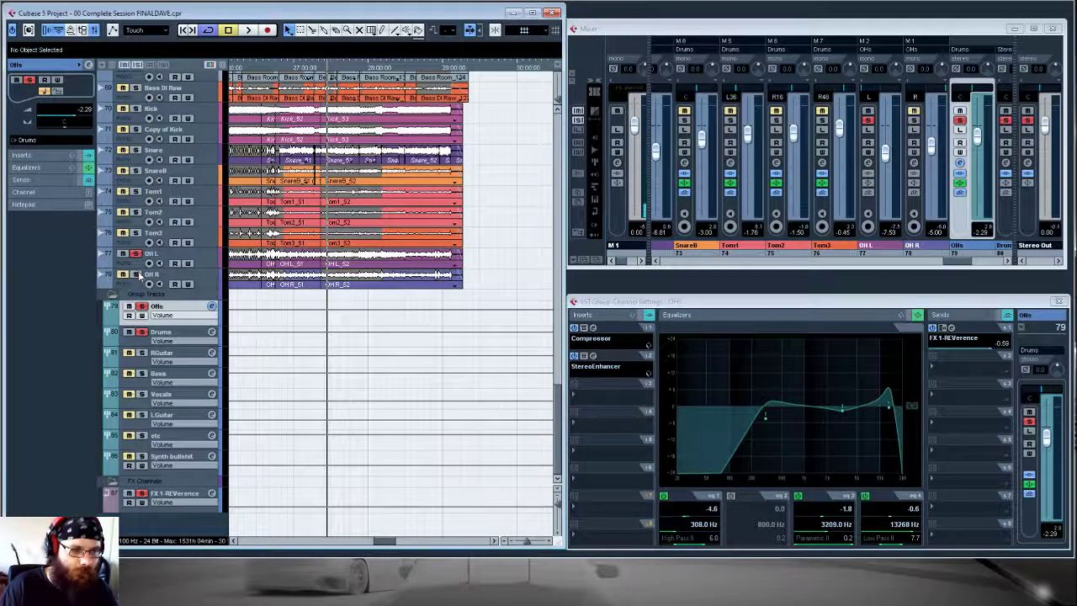
pyautogui.click(135, 254)
pyautogui.press('space')
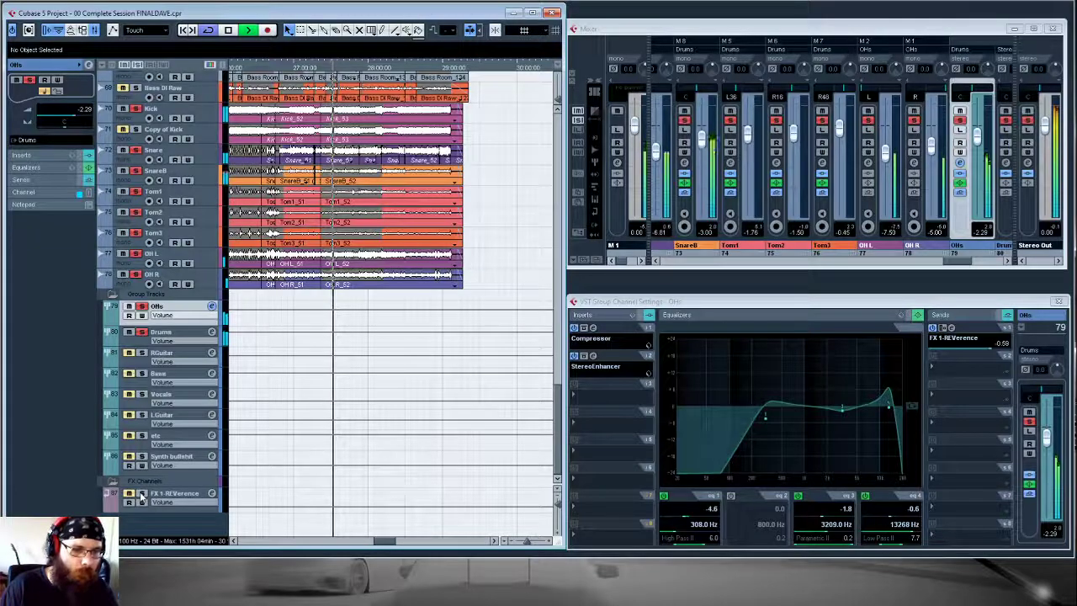
# - Stop the drum playback and show the channel settings of the FX 1-REVerence effect channel
pyautogui.click(141, 456)
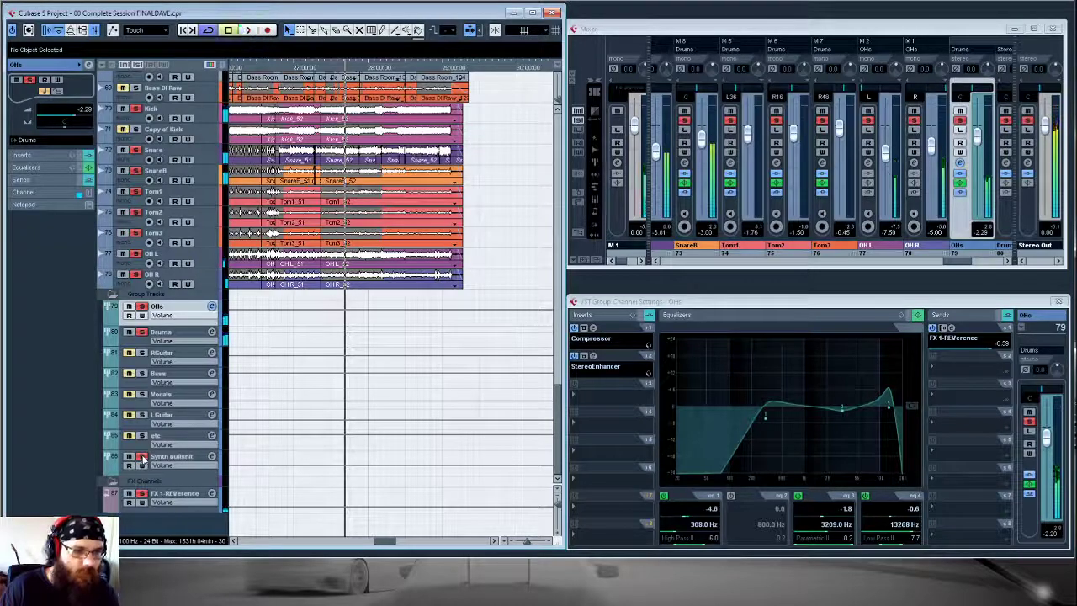
pyautogui.press('space')
pyautogui.click(142, 457)
pyautogui.click(170, 494)
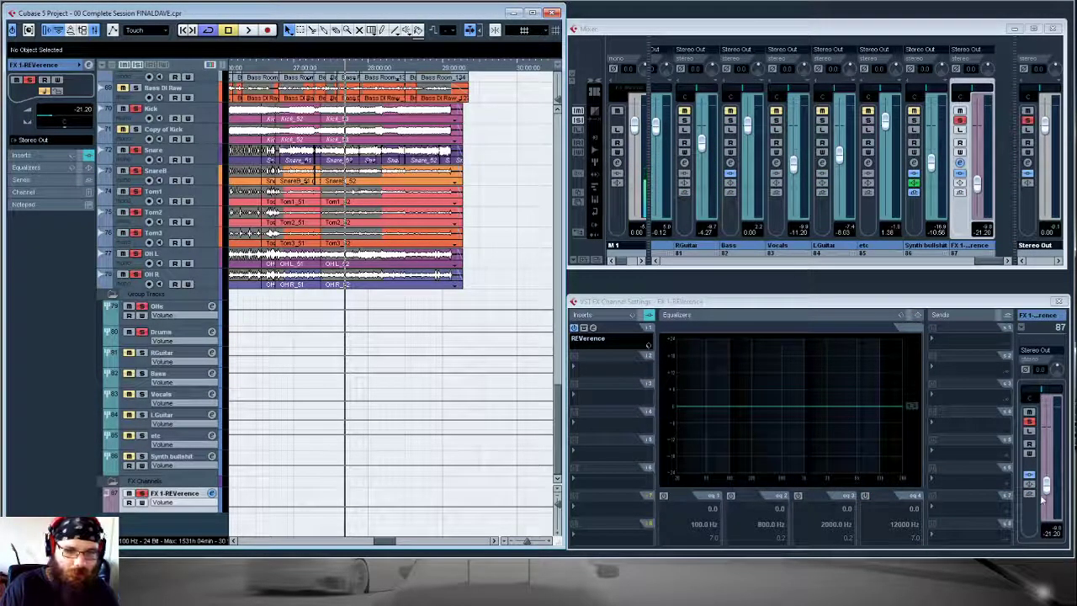
# - Clear the solos on FX 1-REVerence and the Drums group, and play the full mix
pyautogui.click(142, 494)
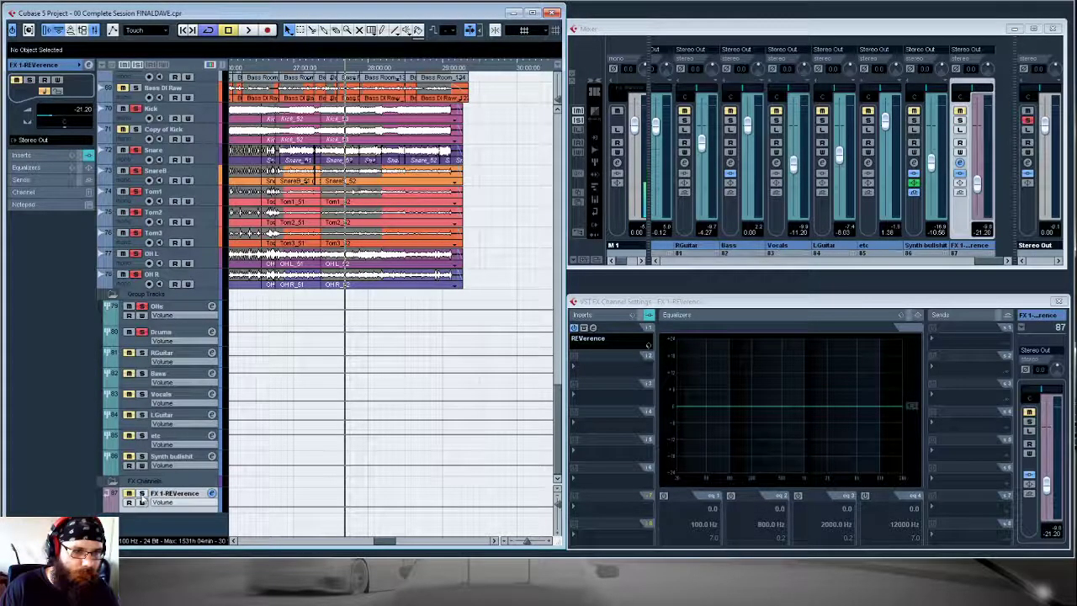
pyautogui.click(141, 332)
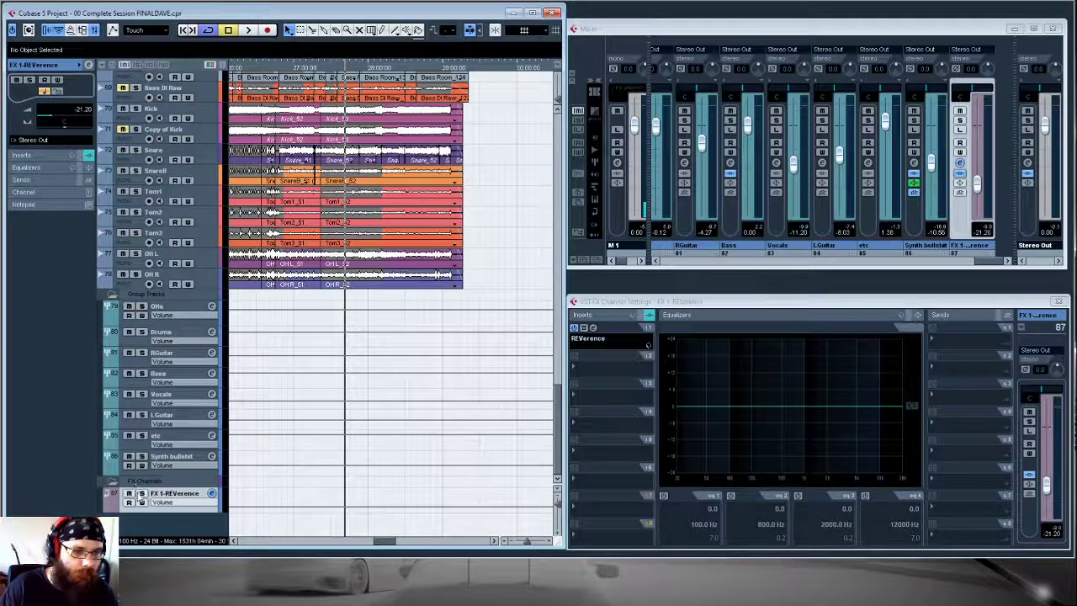
pyautogui.press('space')
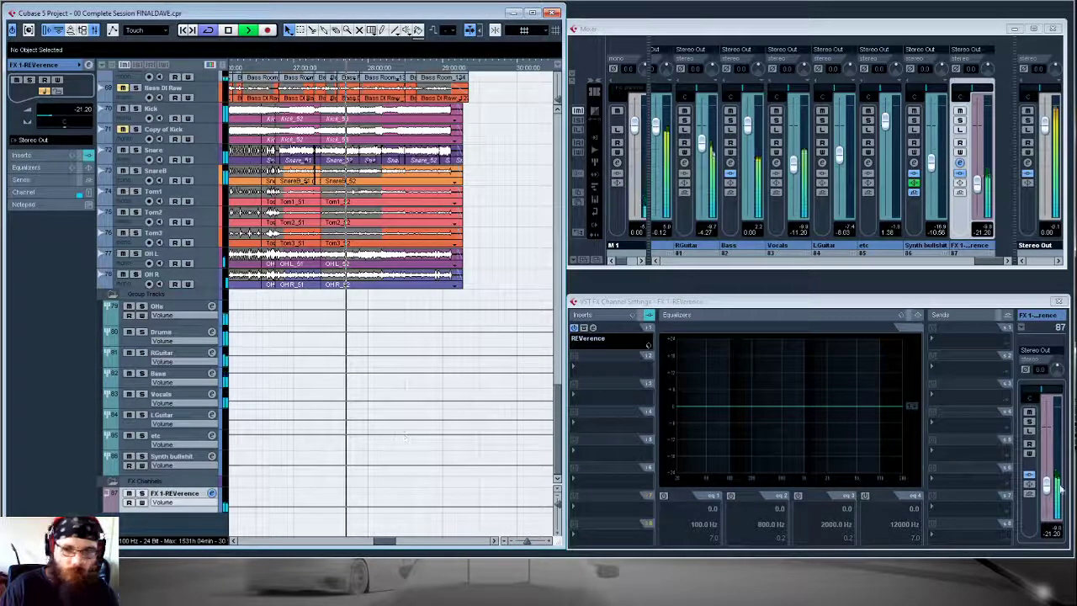
# - Raise the FX 1-REVerence channel's fader to -19.37 during playback, and stop the mix
pyautogui.moveTo(1047, 485)
pyautogui.mouseDown()
pyautogui.moveTo(1048, 436)
pyautogui.moveTo(1050, 493)
pyautogui.mouseUp()
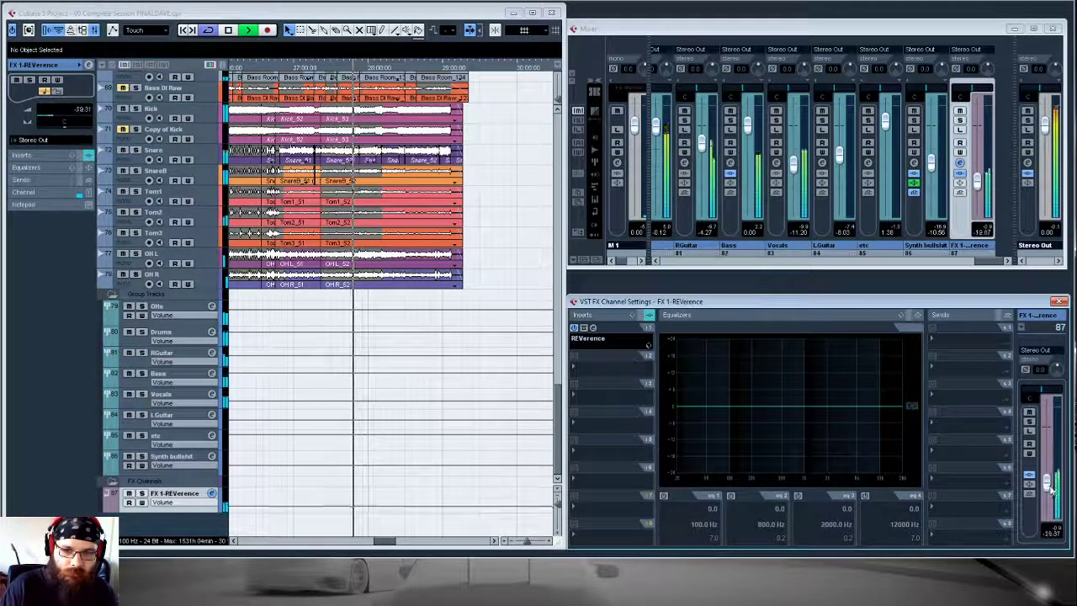
pyautogui.press('space')
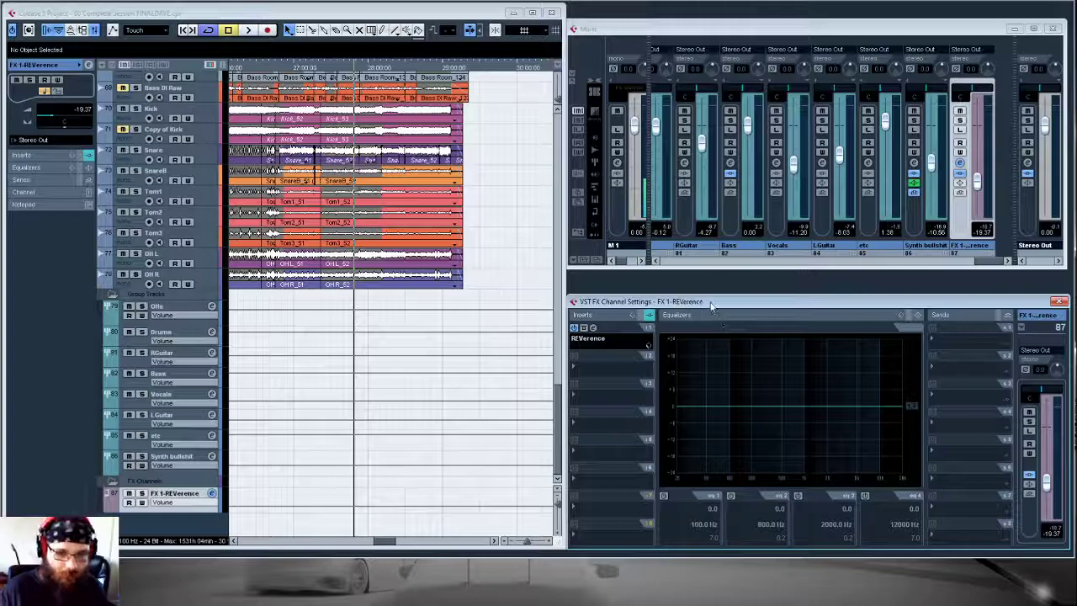
pyautogui.moveTo(712, 308); pyautogui.dragTo(709, 284)
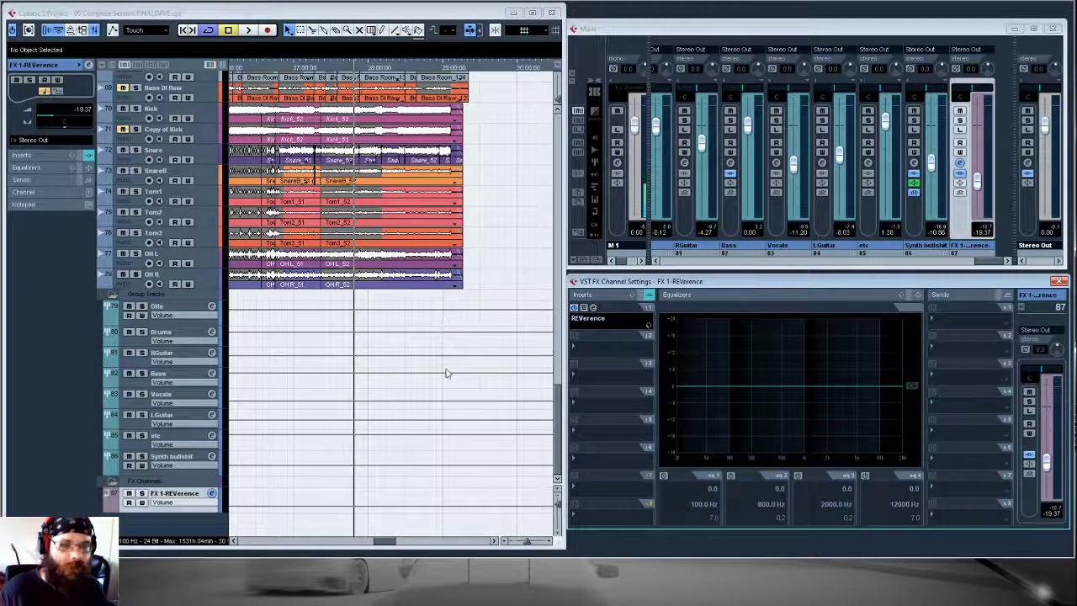
# - Show the Bass DI track's channel settings and solo the track
pyautogui.scroll(3, 393, 423)
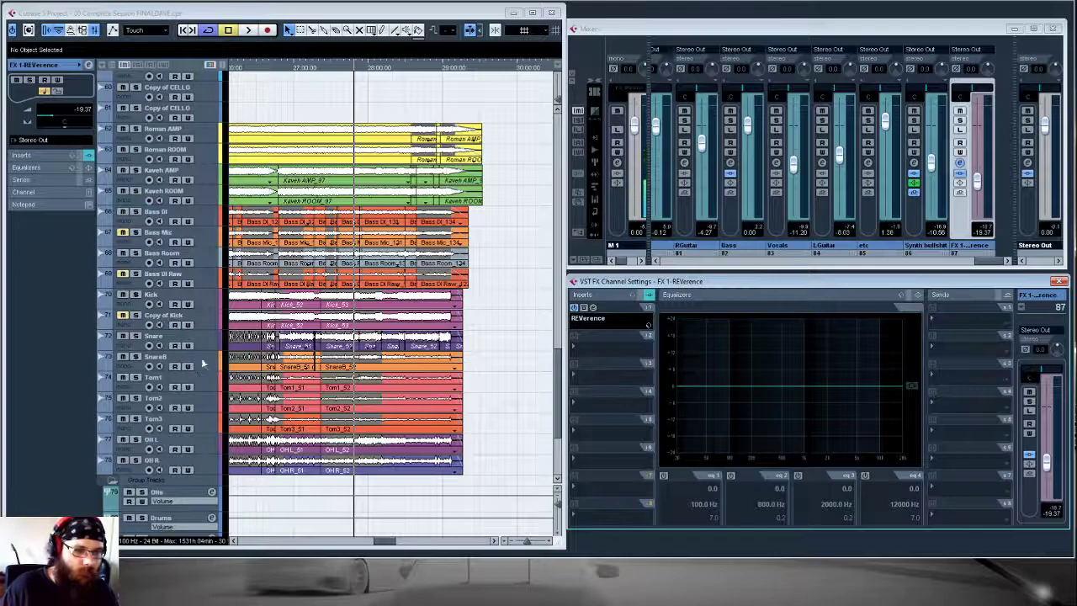
pyautogui.click(163, 217)
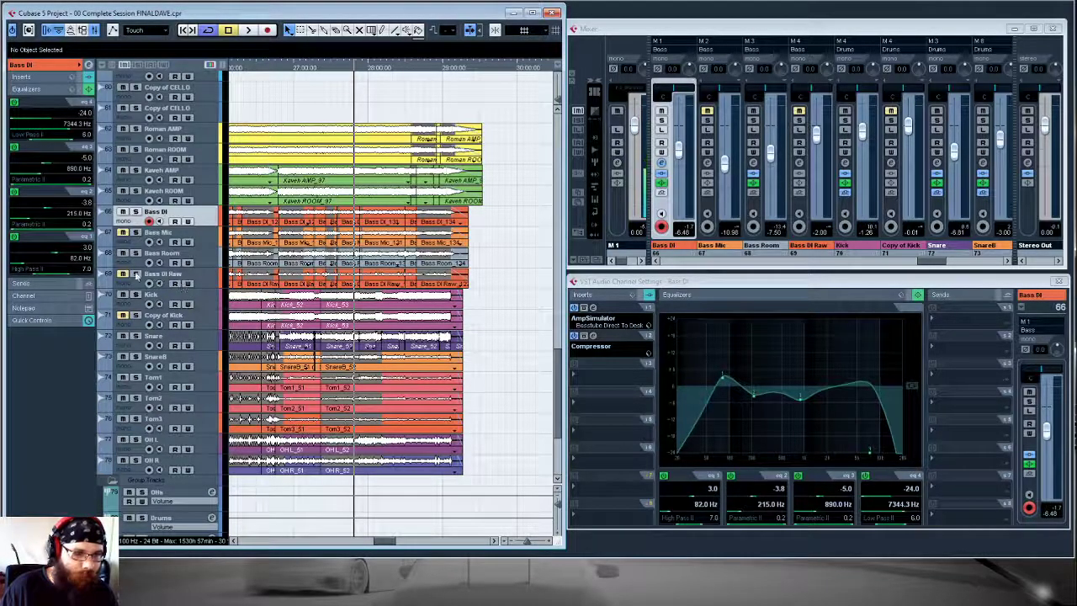
pyautogui.click(135, 212)
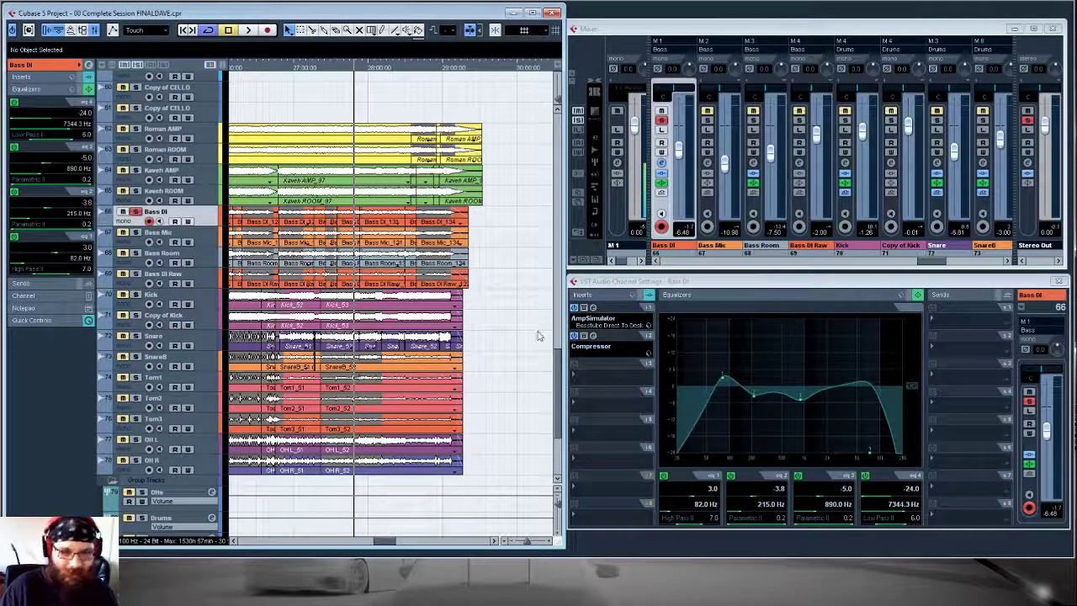
# - Show the Bass Room channel's settings and play that track soloed in place of Bass DI
pyautogui.click(204, 261)
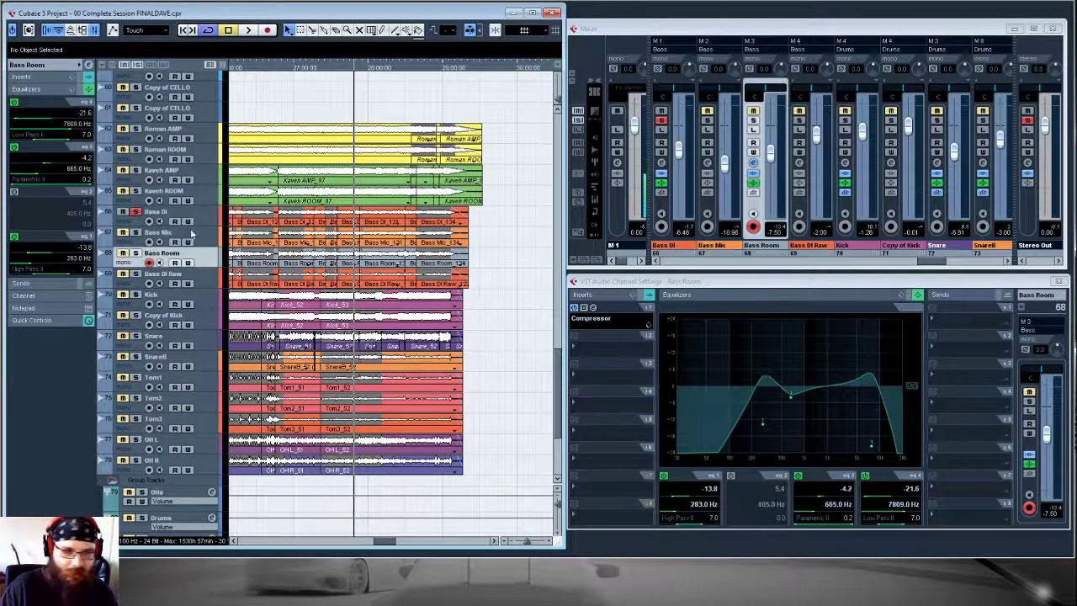
pyautogui.click(135, 212)
pyautogui.click(136, 253)
pyautogui.press('space')
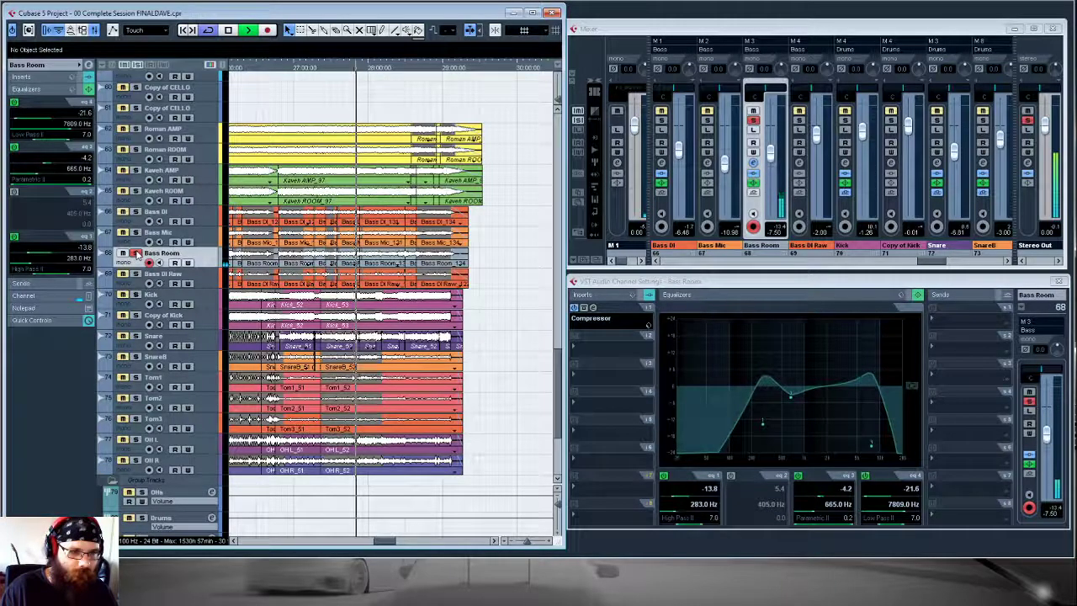
pyautogui.press('space')
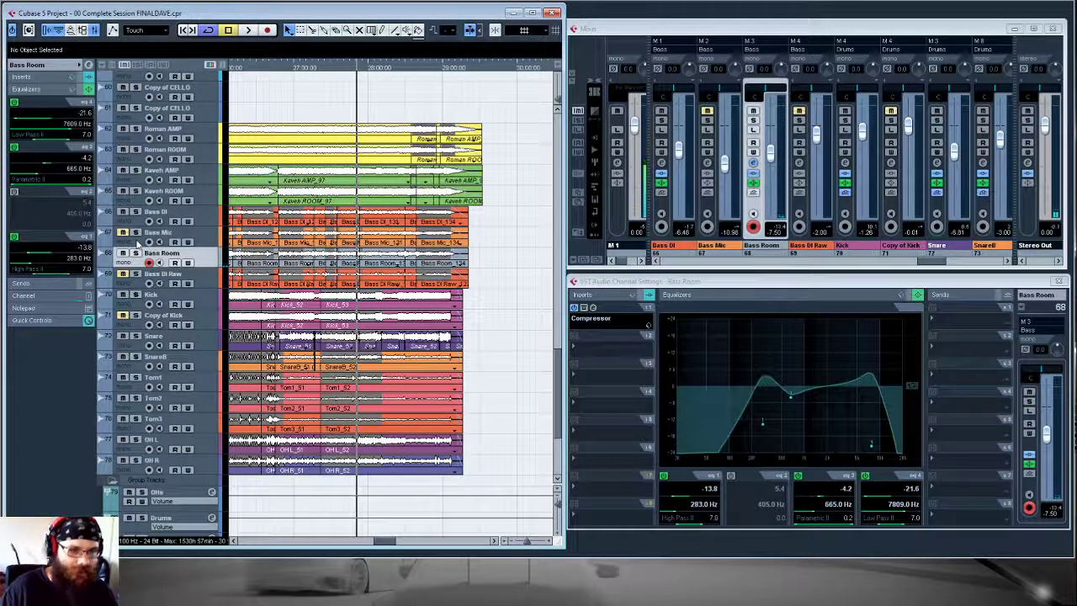
# - Play Bass DI soloed and compare its inserts and EQ curve with those of Bass Room
pyautogui.click(136, 211)
pyautogui.press('space')
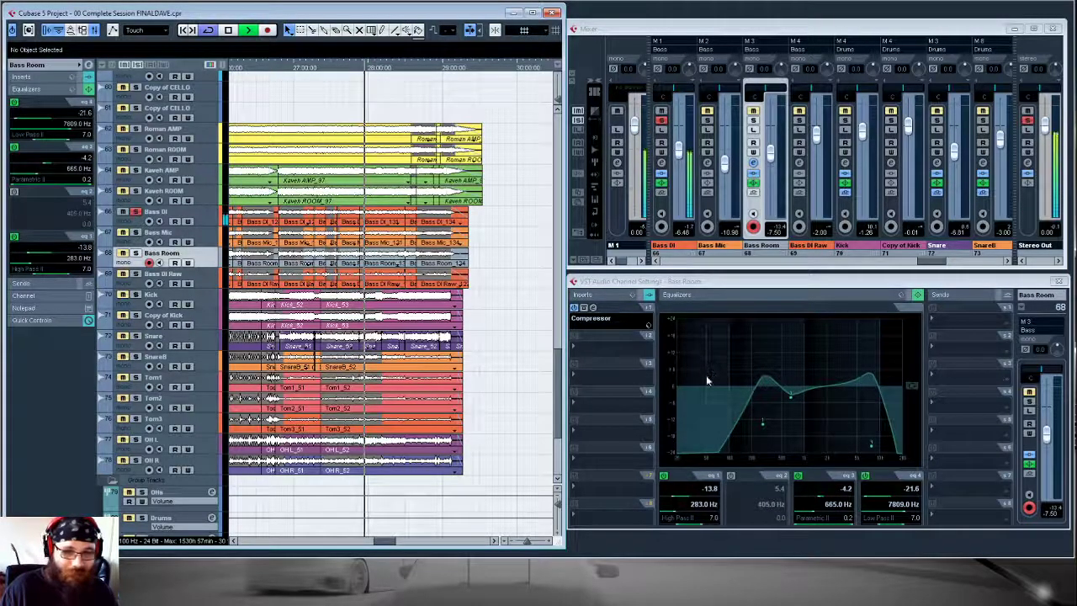
pyautogui.click(178, 215)
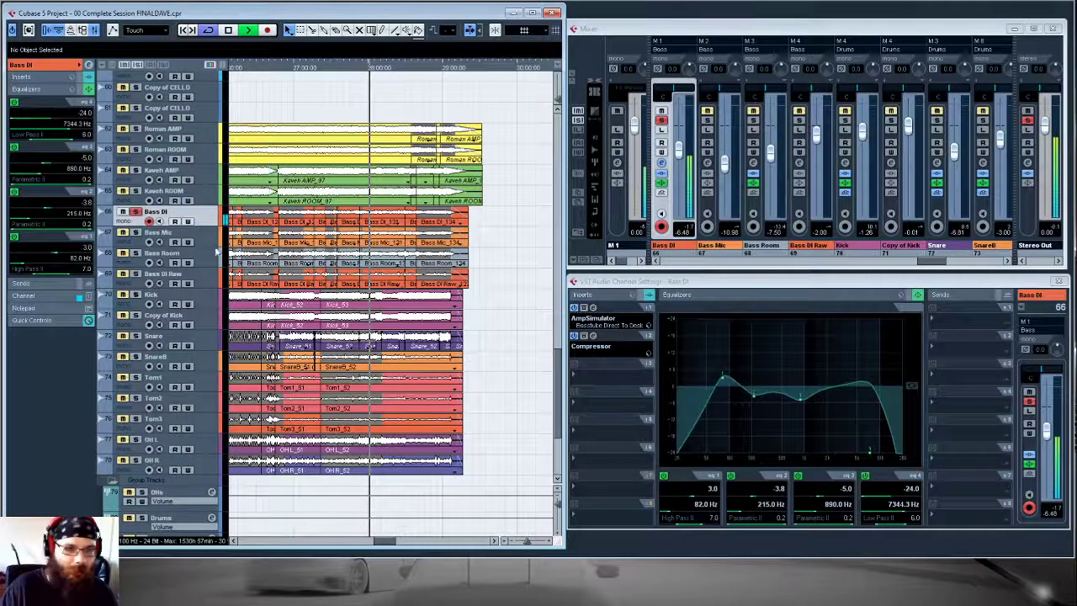
pyautogui.click(198, 254)
pyautogui.click(194, 216)
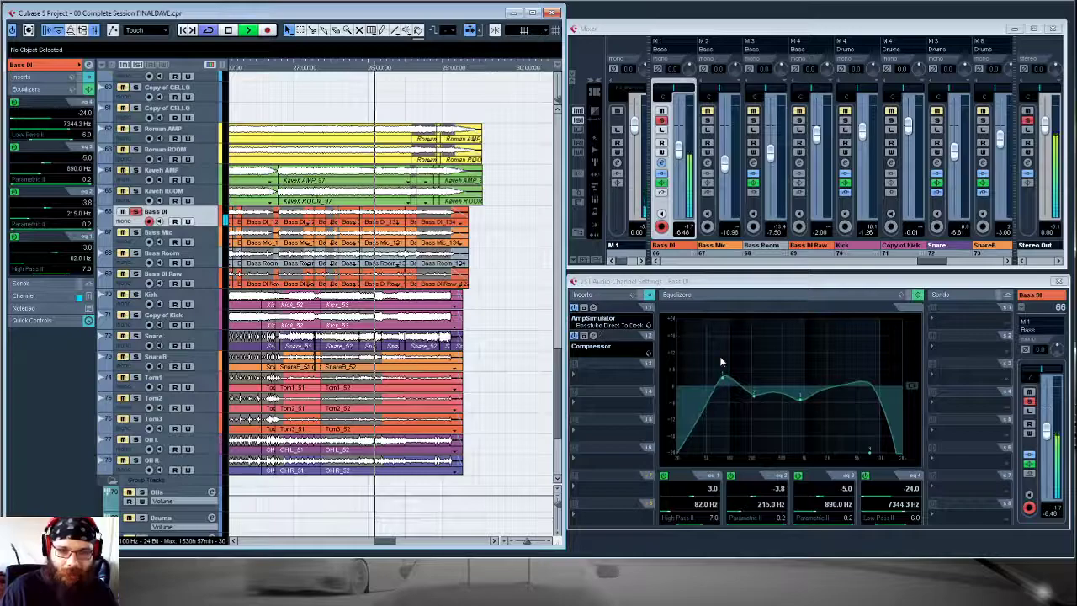
pyautogui.press('space')
pyautogui.click(579, 309)
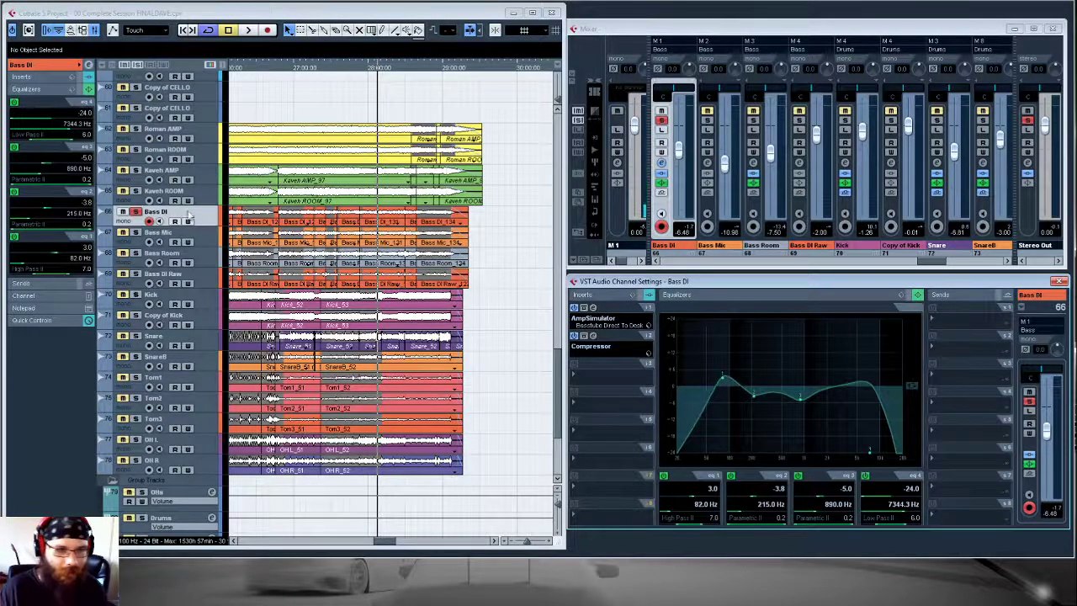
# - Play from an earlier point, switching the solo from Bass DI to Bass Room and adding Bass DI back
pyautogui.click(342, 72)
pyautogui.press('space')
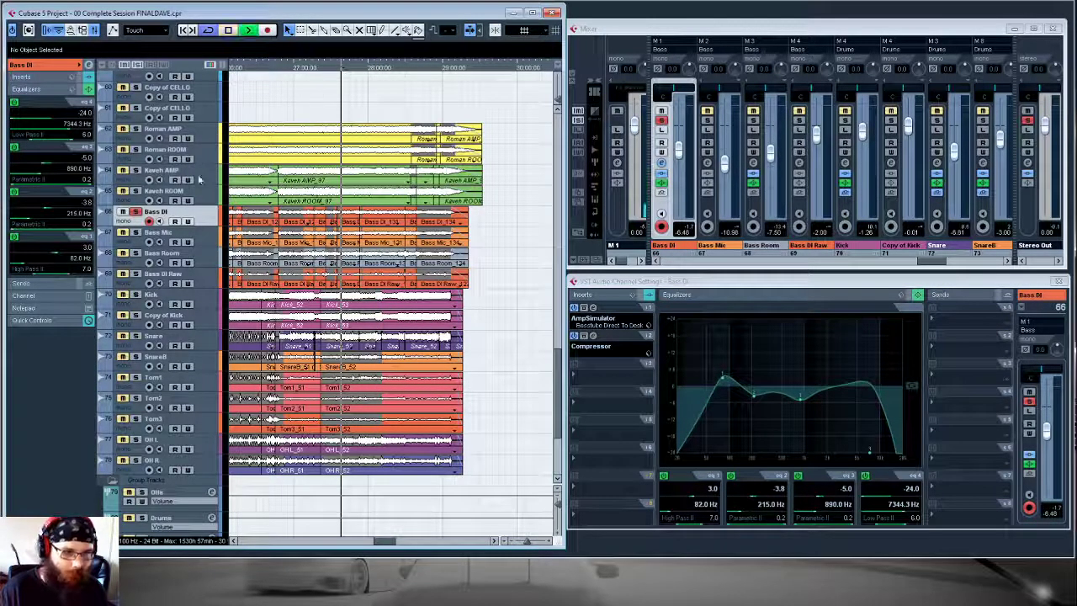
pyautogui.click(135, 212)
pyautogui.click(135, 252)
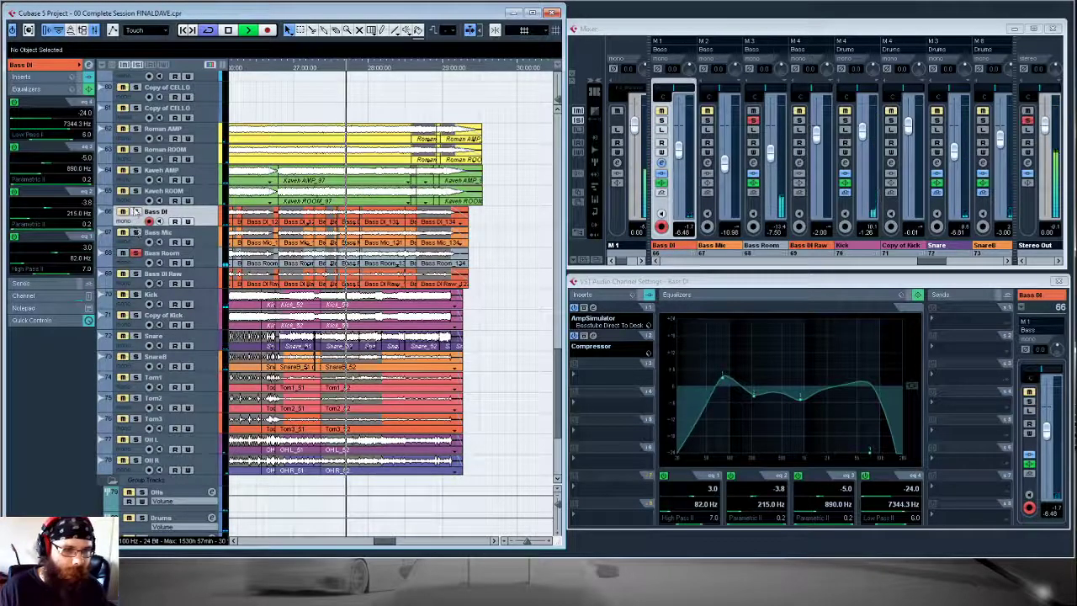
pyautogui.click(136, 212)
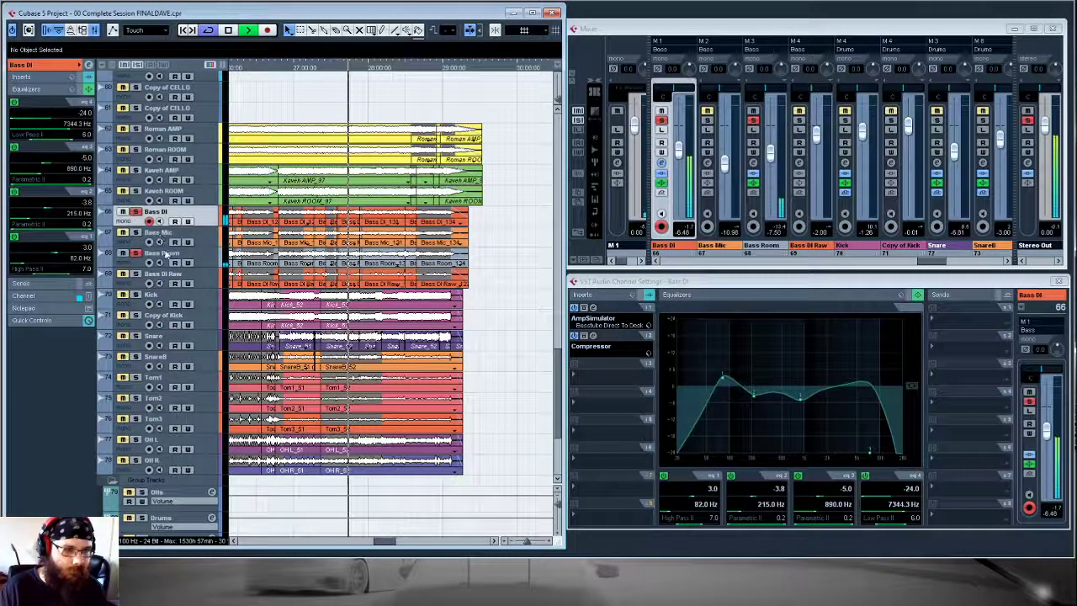
# - Raise the Bass Room fader to -5.37, and clear the solos on Bass Room and Bass DI
pyautogui.click(164, 252)
pyautogui.moveTo(1047, 422); pyautogui.dragTo(1047, 431)
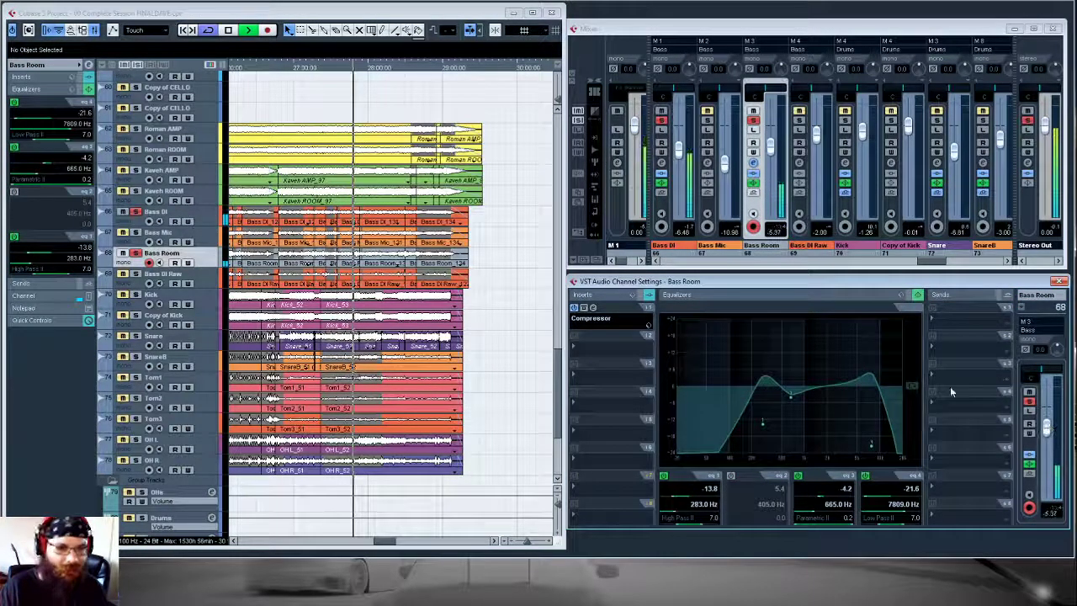
pyautogui.click(135, 253)
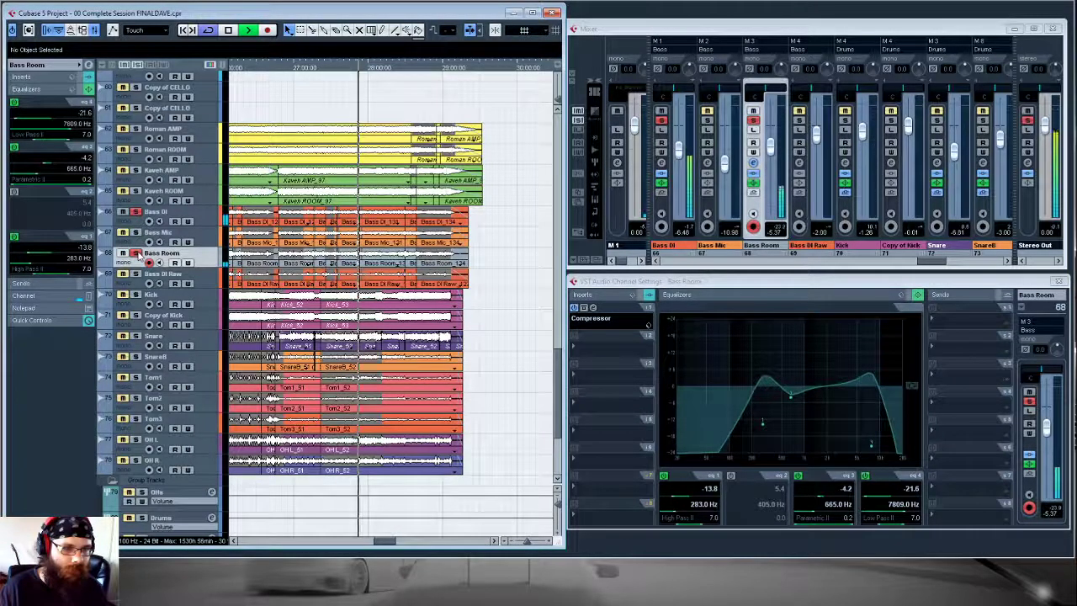
pyautogui.press('space')
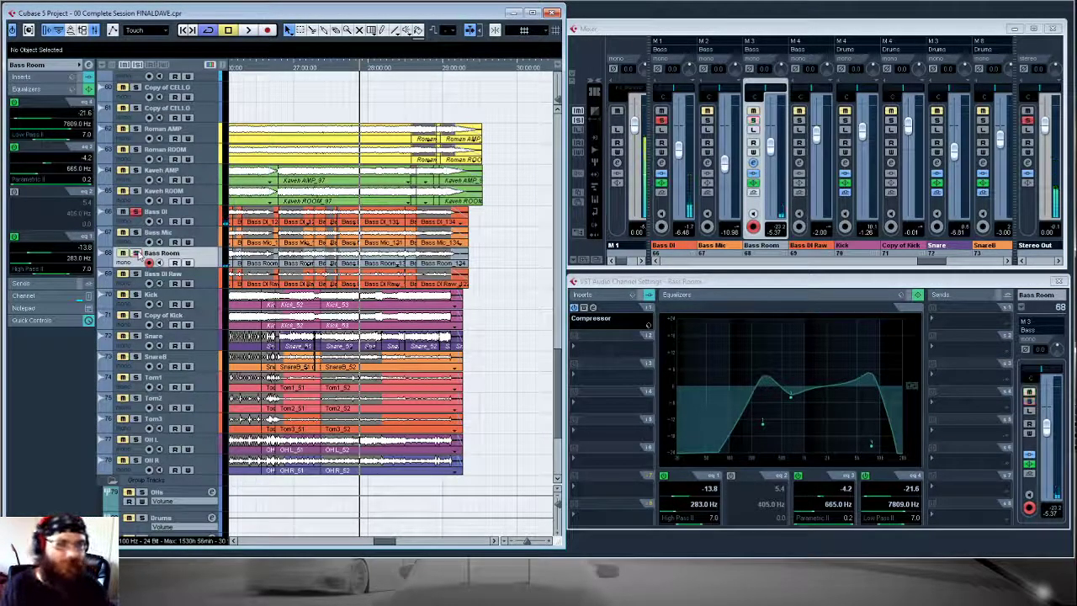
pyautogui.click(136, 212)
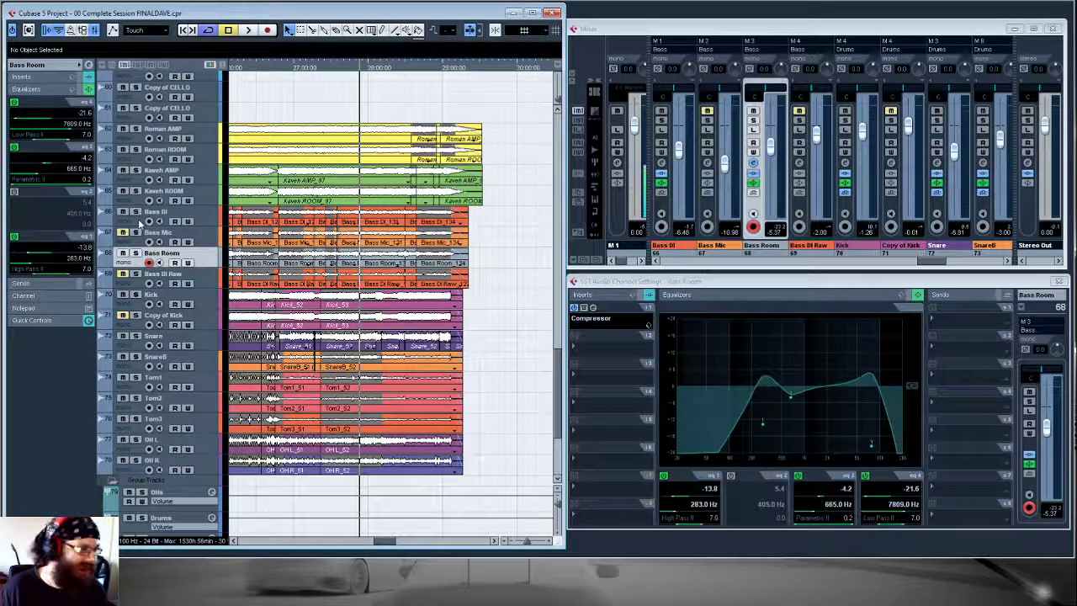
# - Review the channel settings of Bass DI and Bass Room once more
pyautogui.scroll(-4, 236, 252)
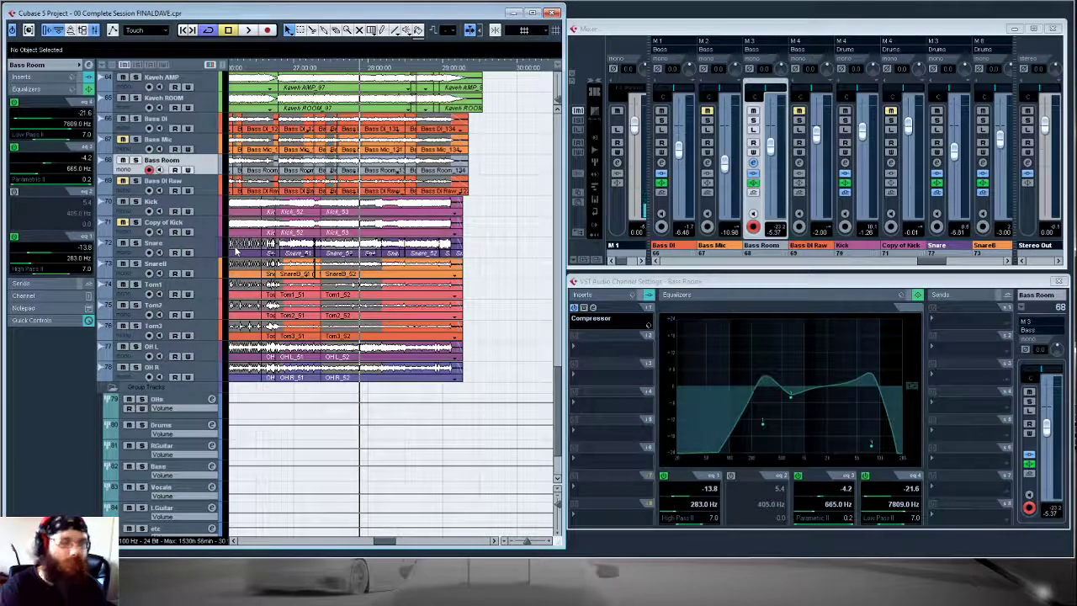
pyautogui.scroll(4, 290, 211)
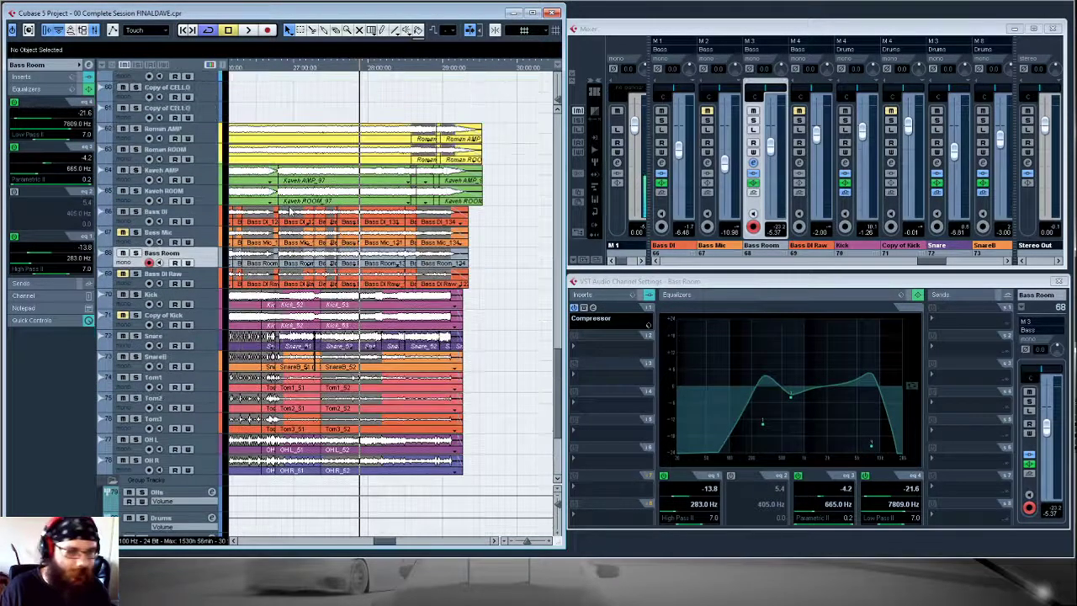
pyautogui.click(173, 219)
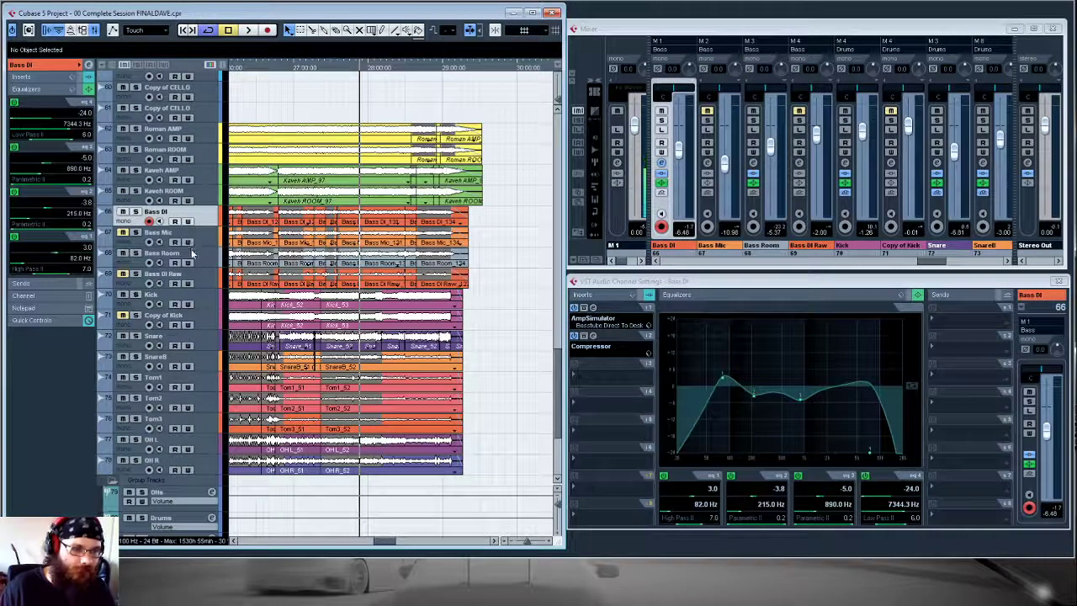
pyautogui.click(192, 252)
# - Show the Bass group's channel settings, solo the group and start playback
pyautogui.scroll(-5, 337, 294)
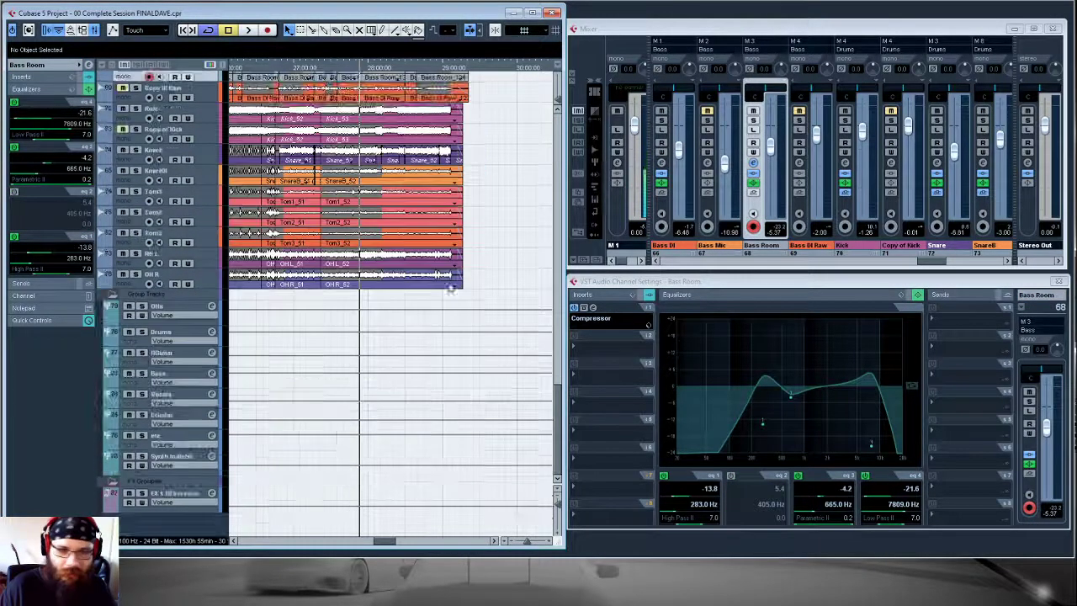
pyautogui.click(173, 375)
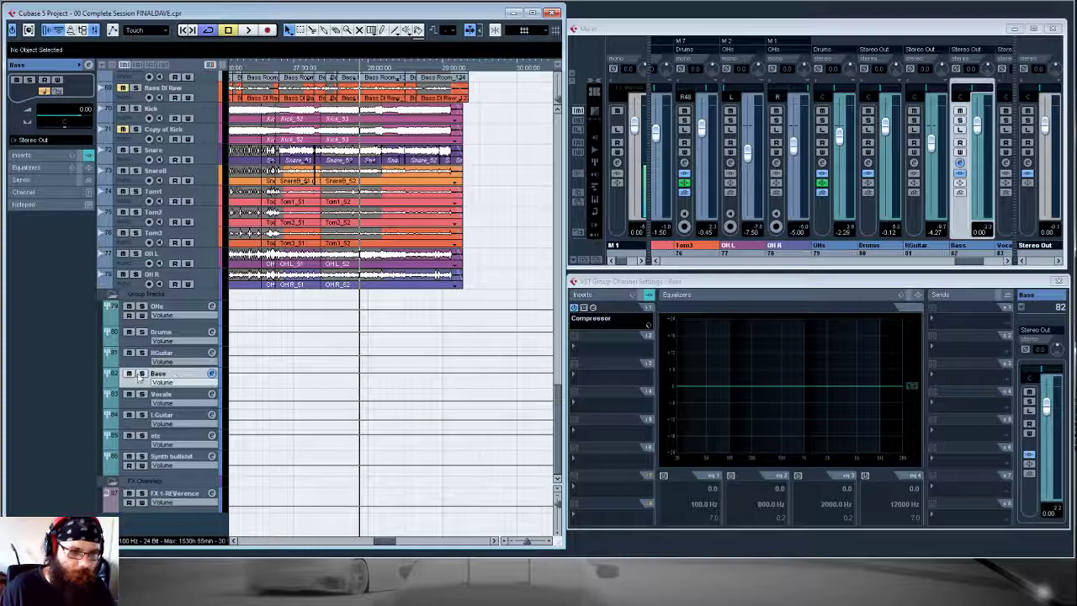
pyautogui.click(141, 373)
pyautogui.press('space')
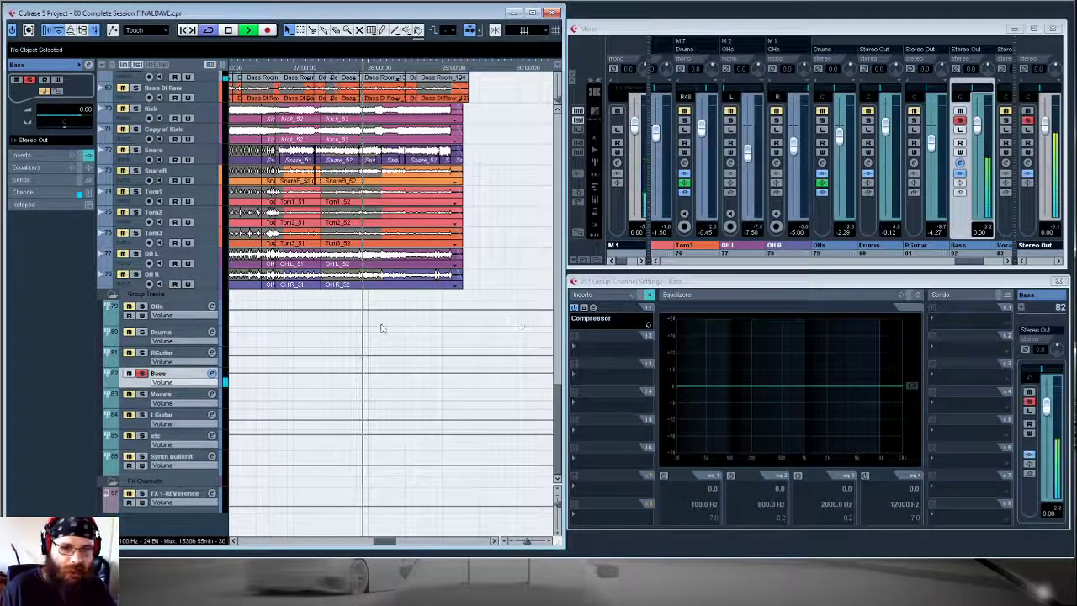
# - Stop playback and clear the solo on the Bass group
pyautogui.click(611, 304)
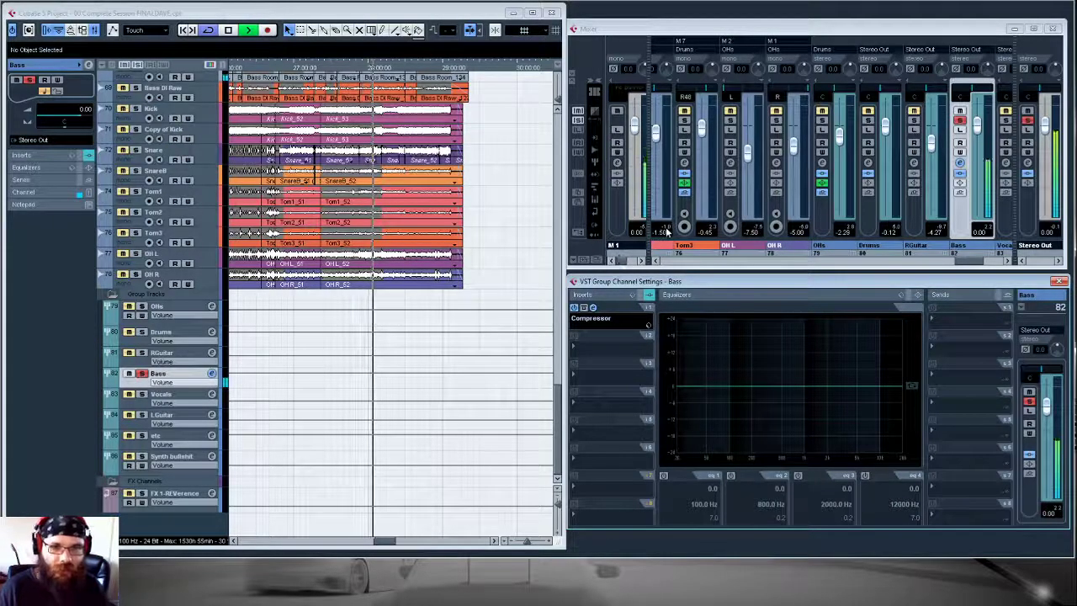
pyautogui.press('space')
pyautogui.click(142, 373)
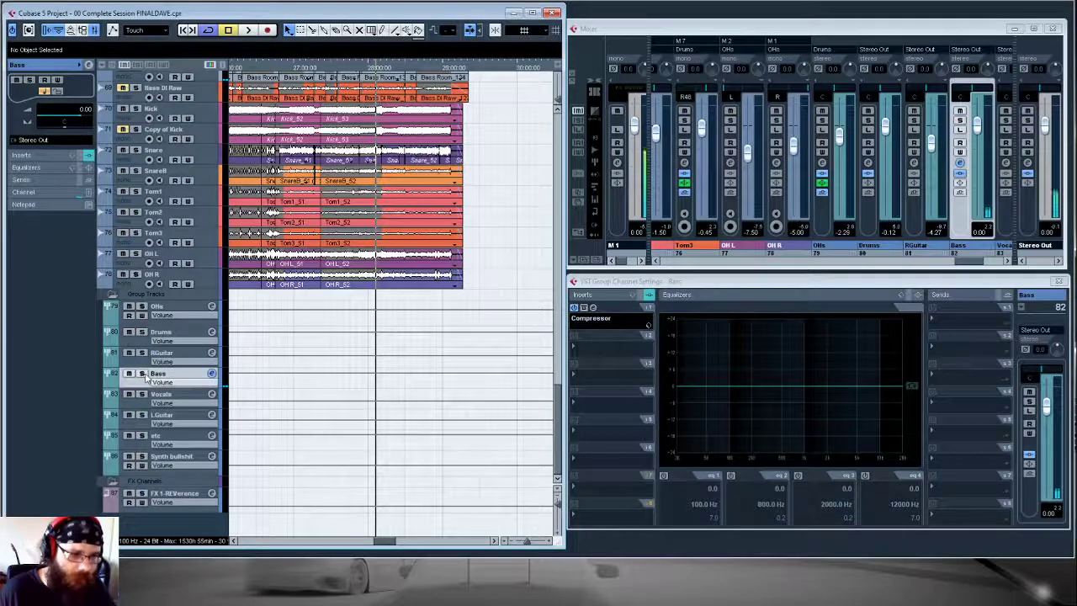
# - Show the Drums group's channel settings, play the group soloed for a moment, and clear its solo
pyautogui.click(159, 333)
pyautogui.click(684, 281)
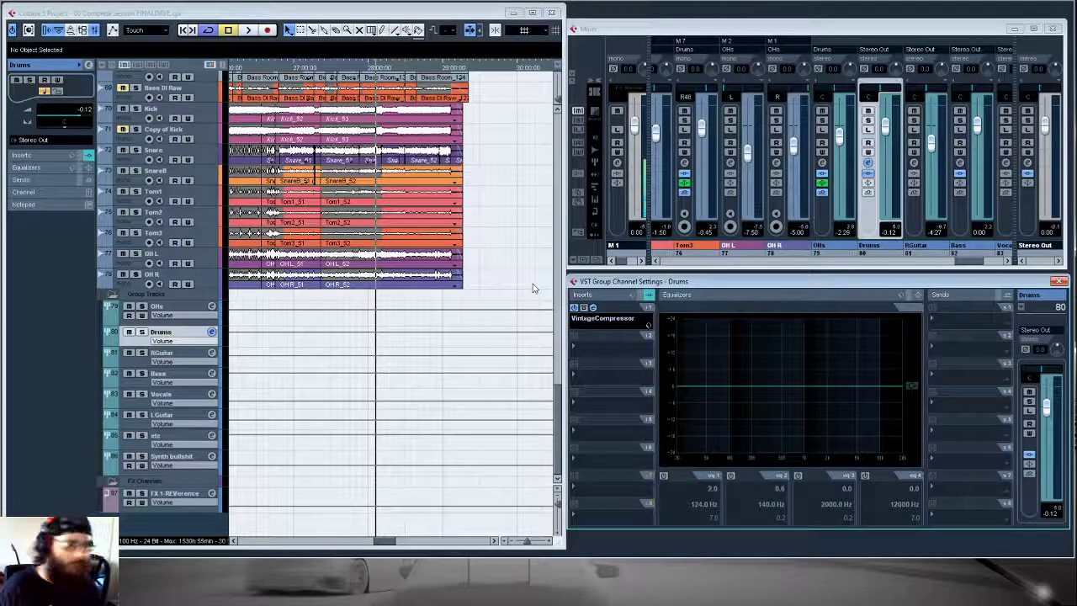
pyautogui.click(142, 332)
pyautogui.press('space')
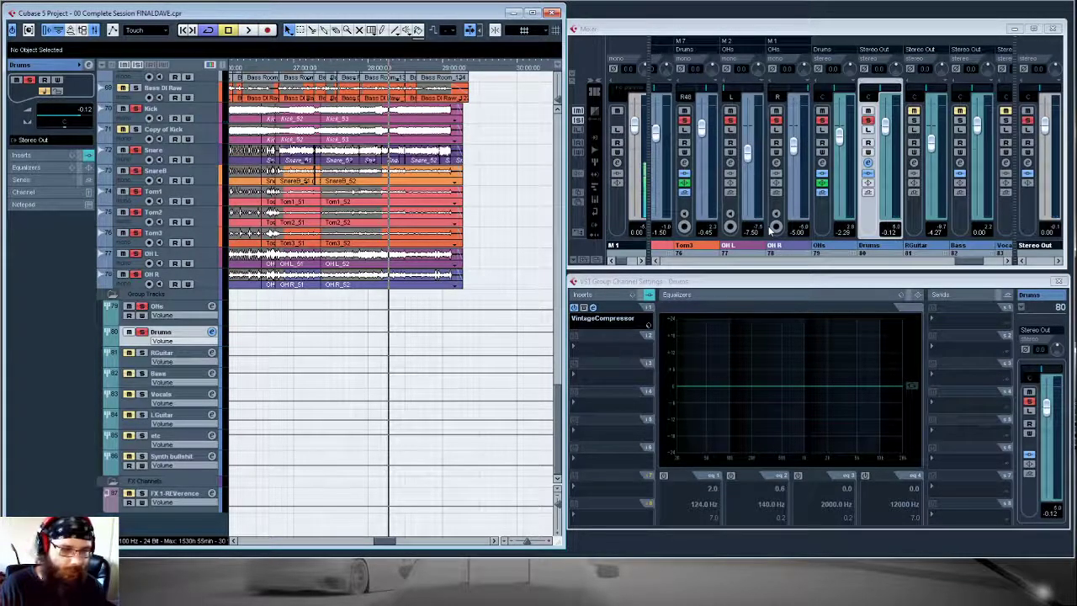
pyautogui.click(141, 332)
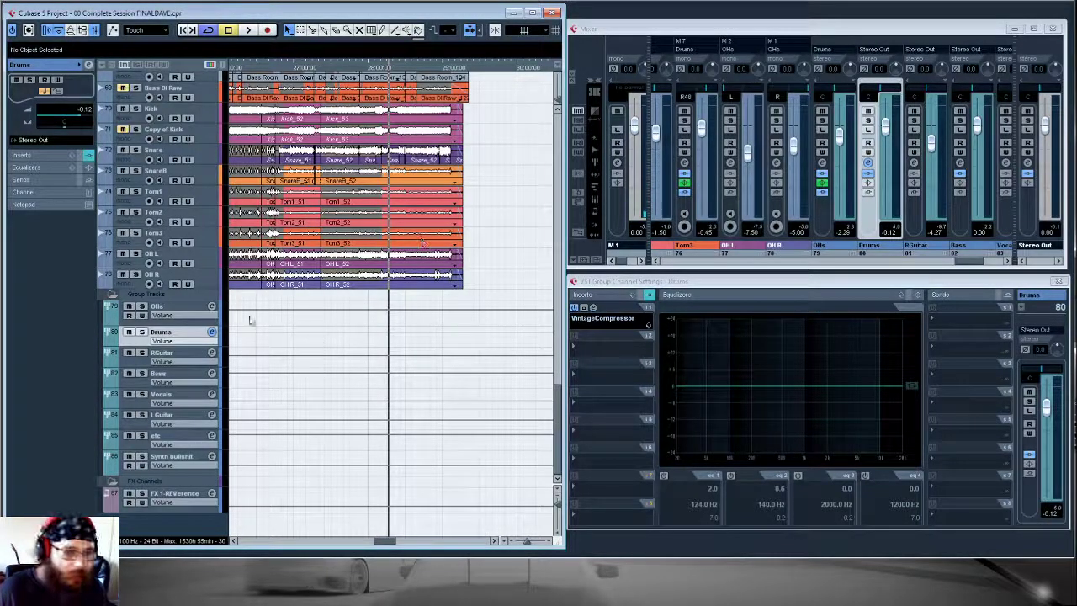
# - Show the channel settings of the yellow guitar amp track 62, solo the track and start playback
pyautogui.scroll(7, 253, 320)
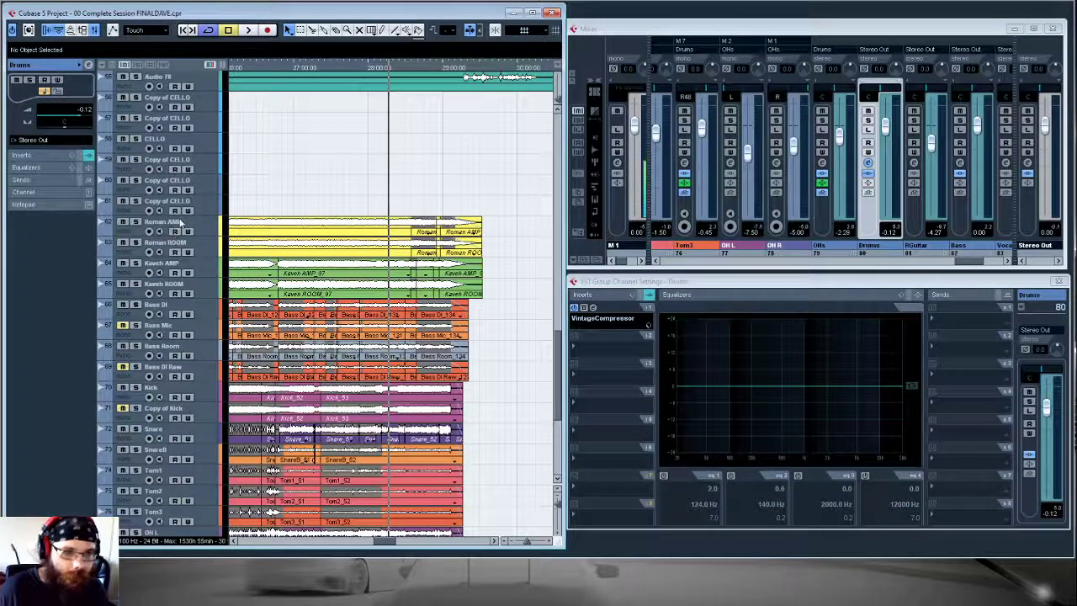
pyautogui.click(180, 221)
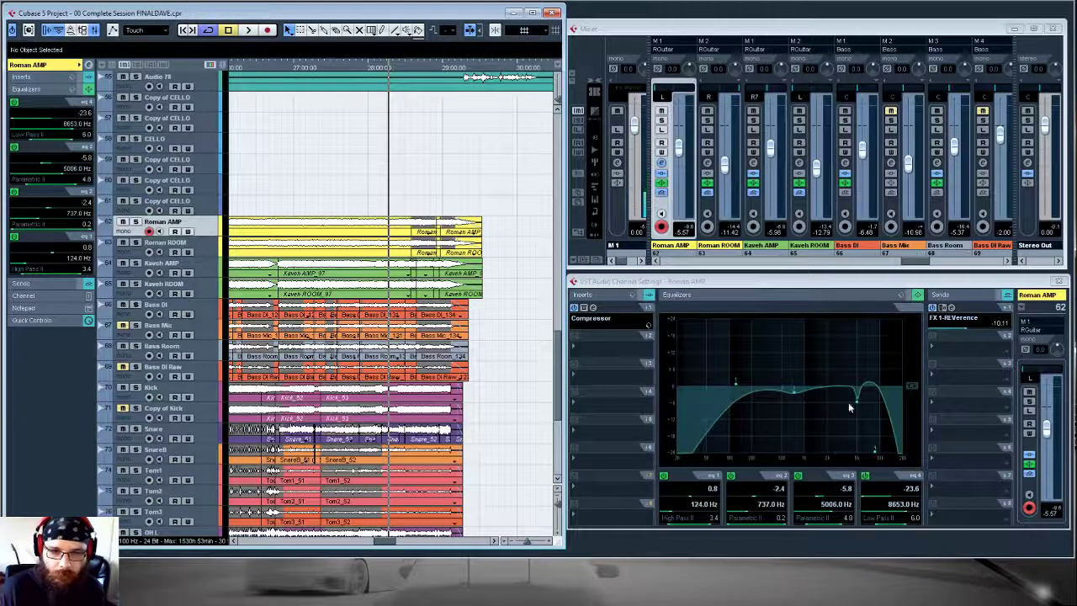
pyautogui.click(135, 222)
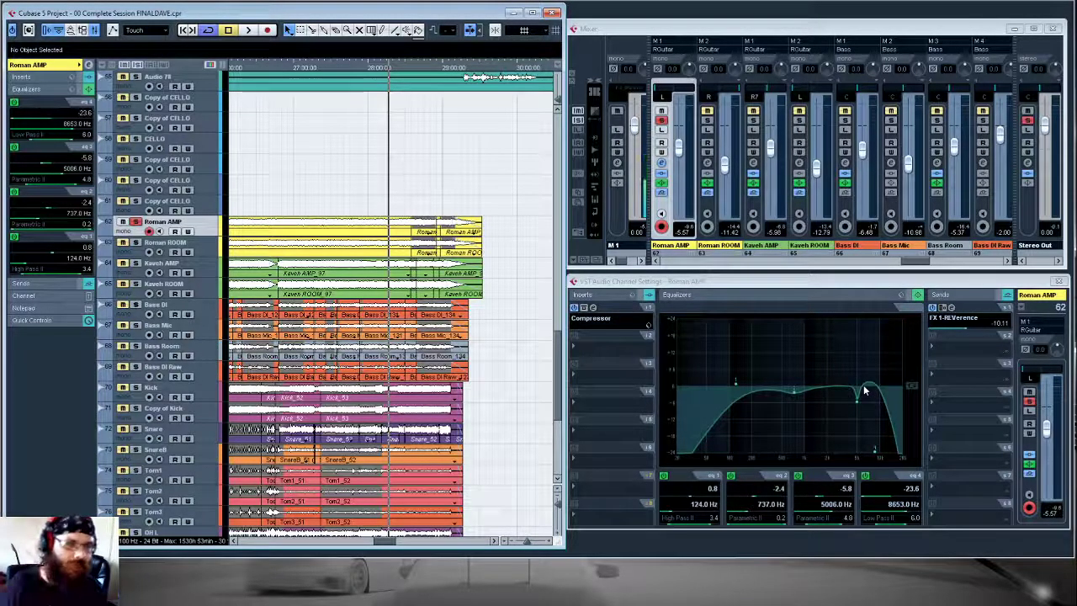
pyautogui.press('space')
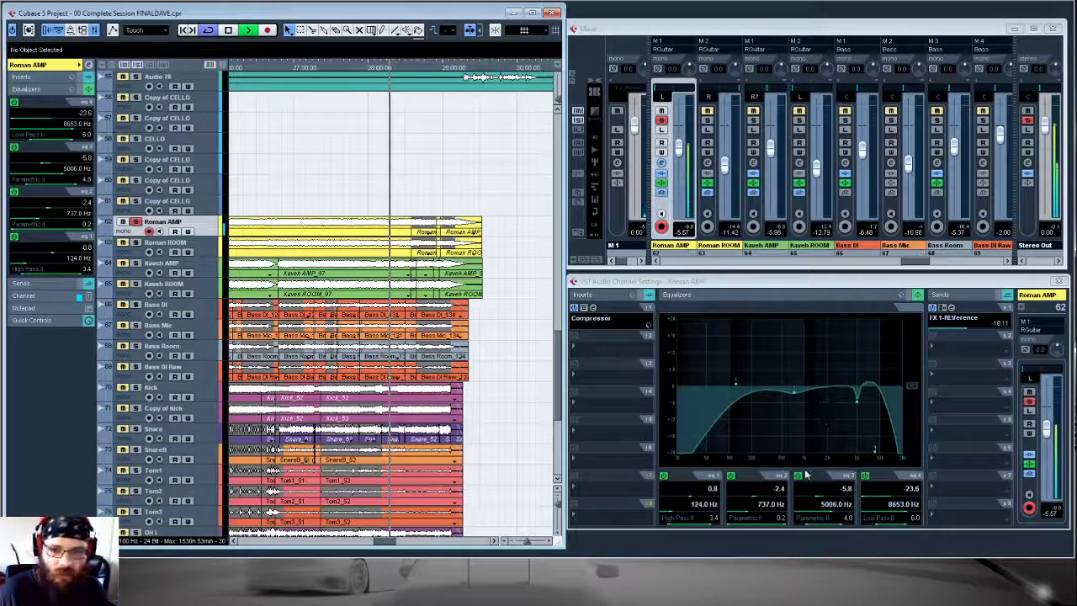
# - Bypass and re-enable the amp track's 5006 Hz EQ band three times during playback to compare the sound
pyautogui.click(799, 476)
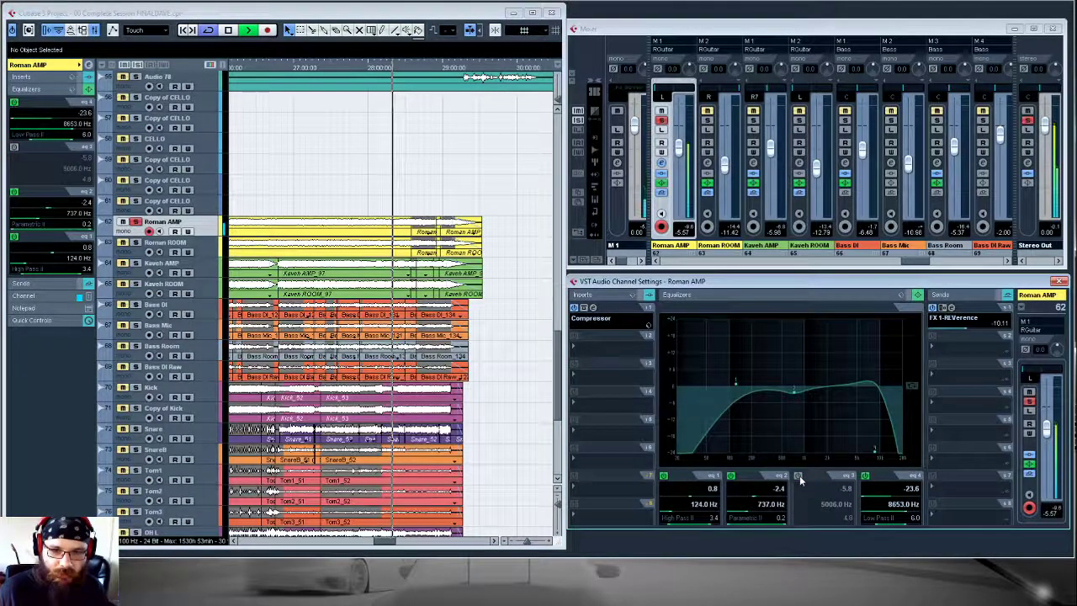
pyautogui.click(799, 477)
pyautogui.click(799, 476)
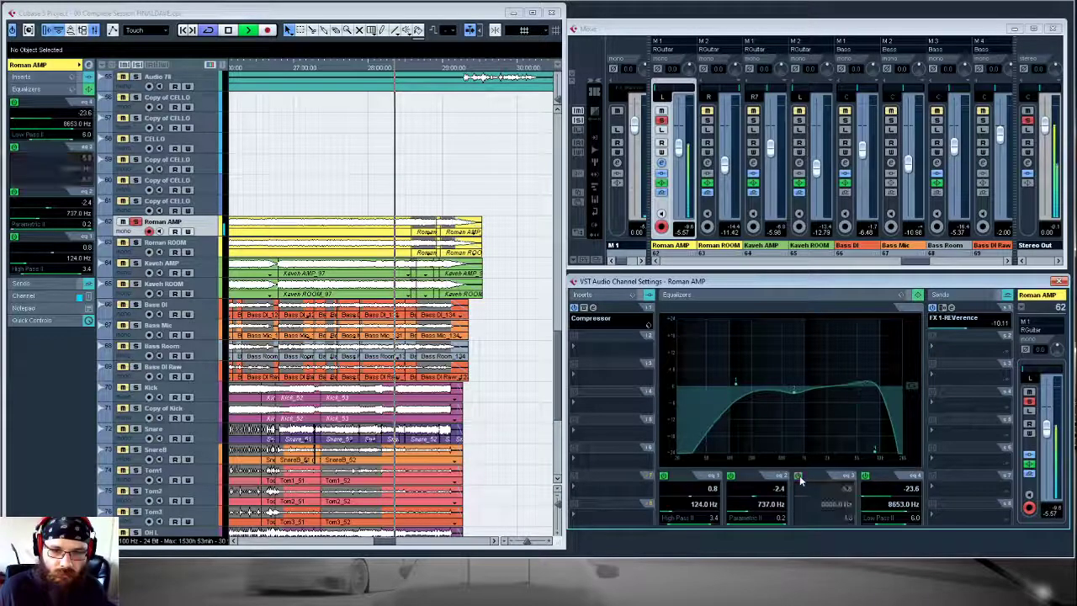
pyautogui.click(798, 476)
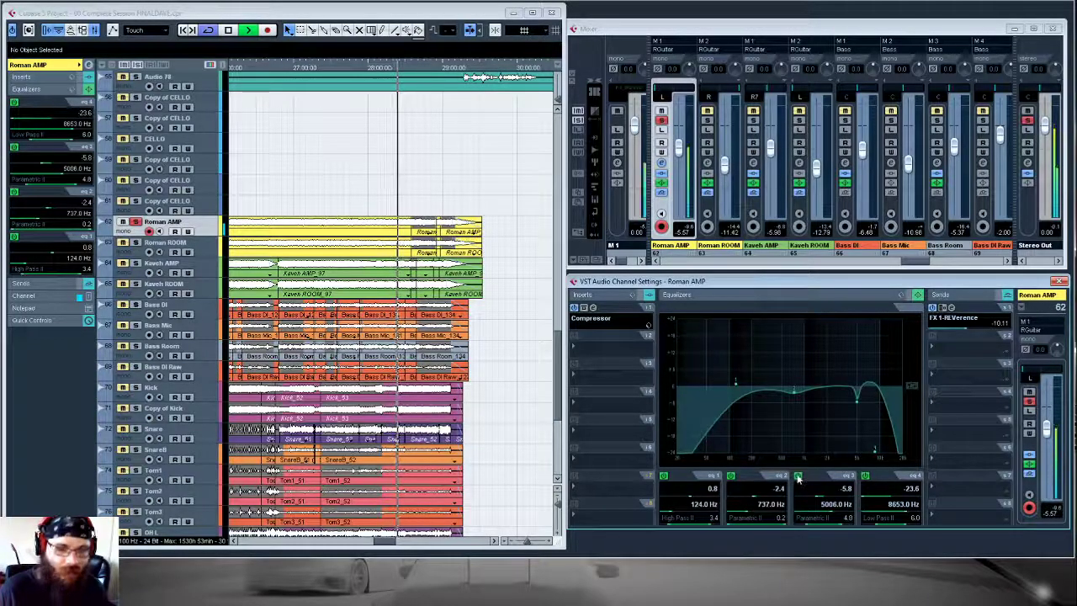
pyautogui.click(799, 477)
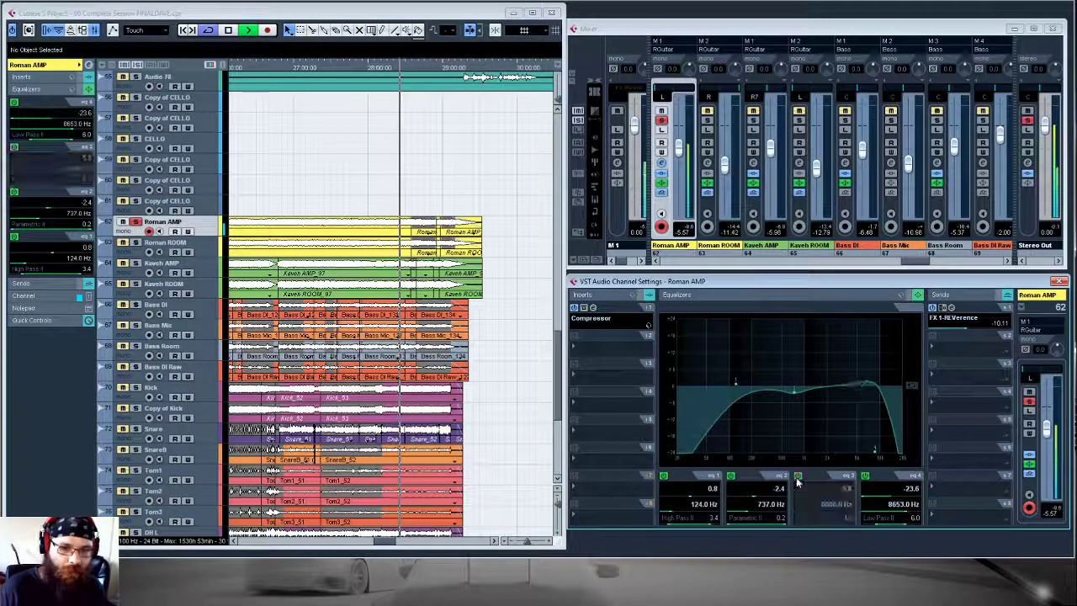
pyautogui.click(799, 476)
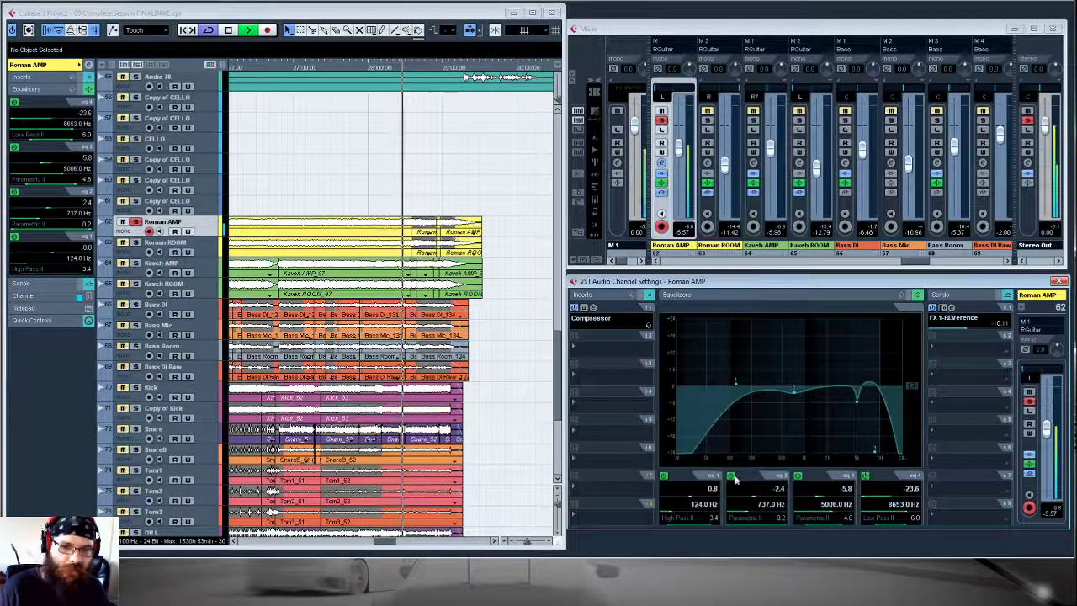
# - Compare the amp track with its 737 Hz EQ band bypassed and re-enabled, ending with playback stopped and the solo cleared
pyautogui.click(731, 476)
pyautogui.click(732, 477)
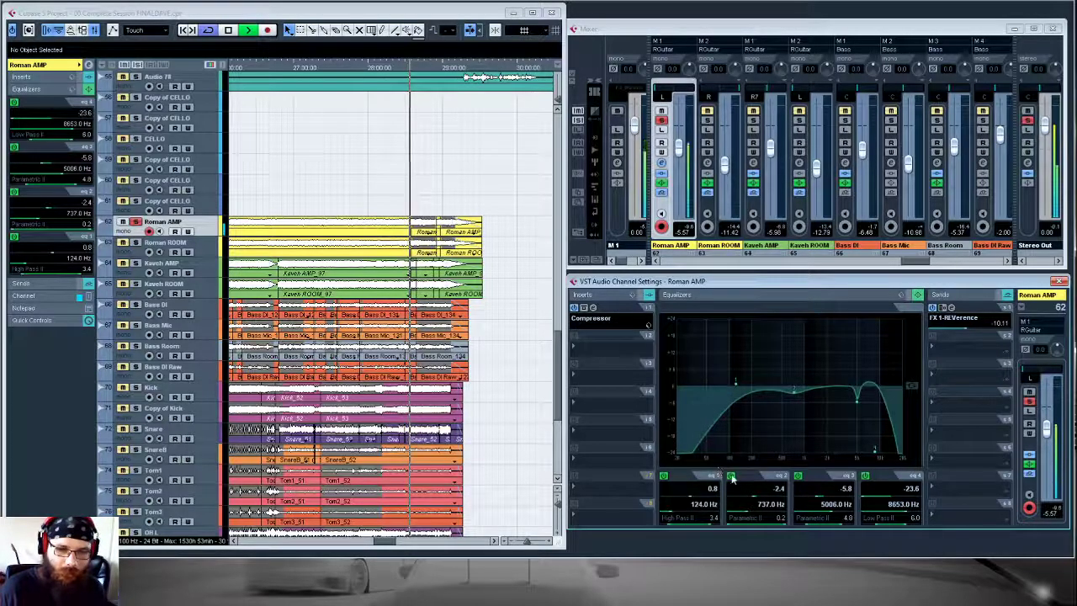
pyautogui.press('space')
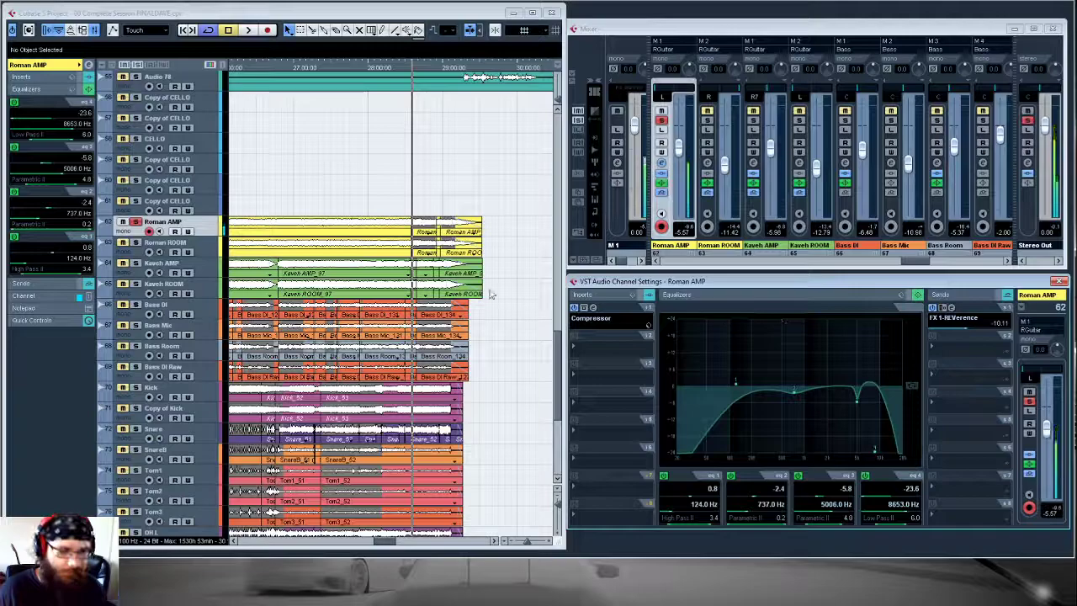
pyautogui.click(135, 222)
# - Compare the inserts, EQ and reverb sends of guitar amp track 62 and its room track 63
pyautogui.click(177, 242)
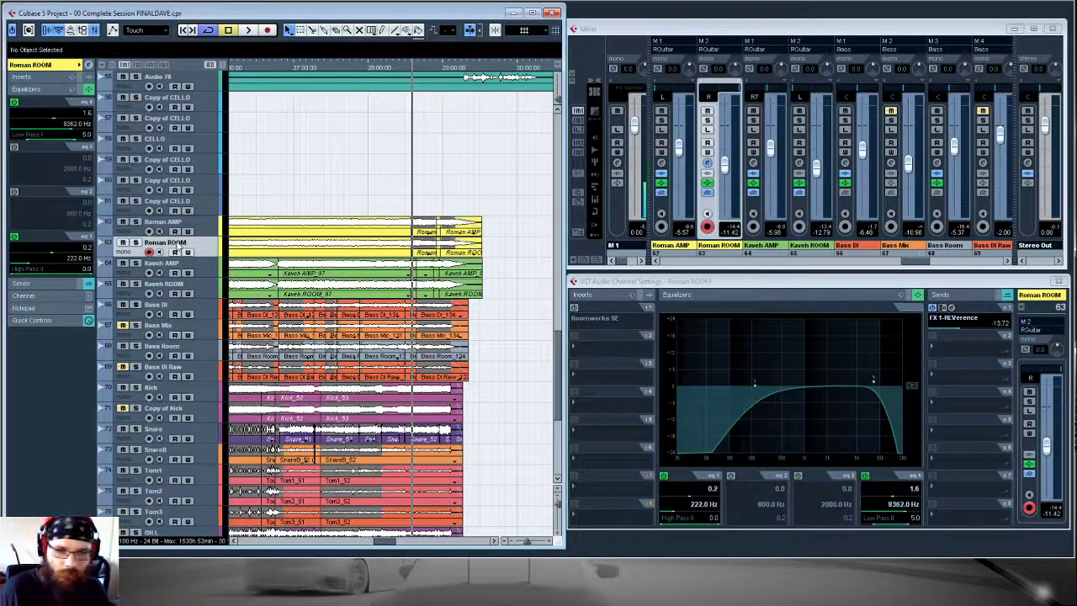
pyautogui.click(173, 222)
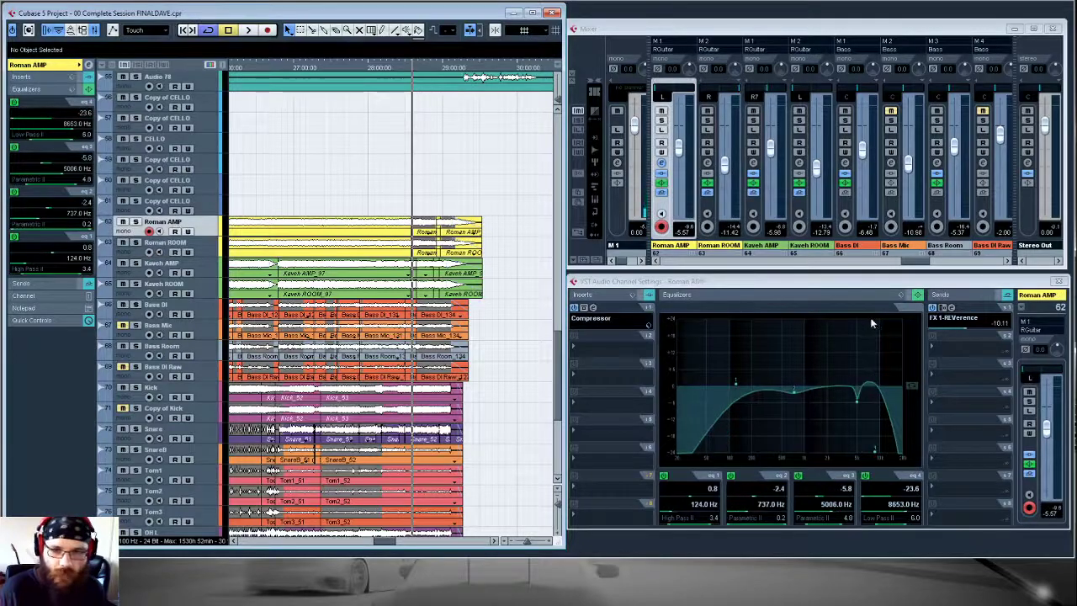
pyautogui.click(613, 318)
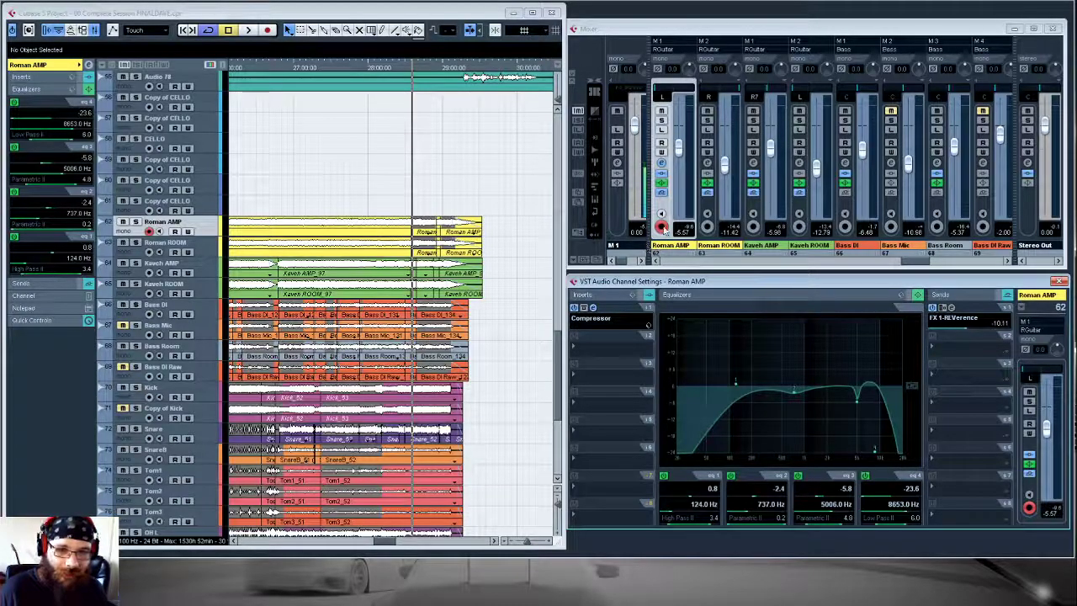
pyautogui.click(142, 246)
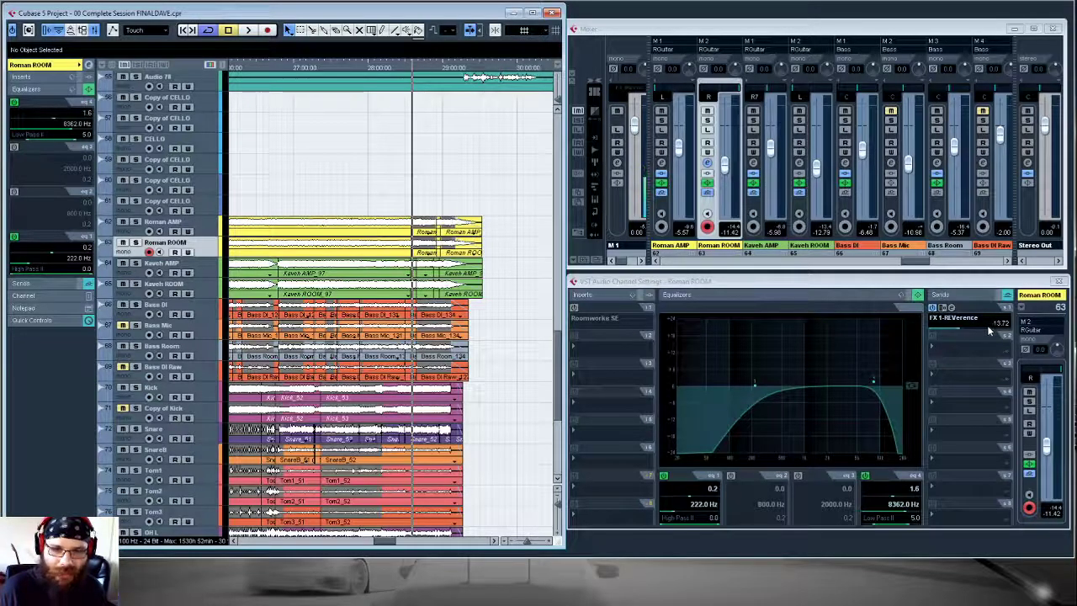
pyautogui.click(206, 229)
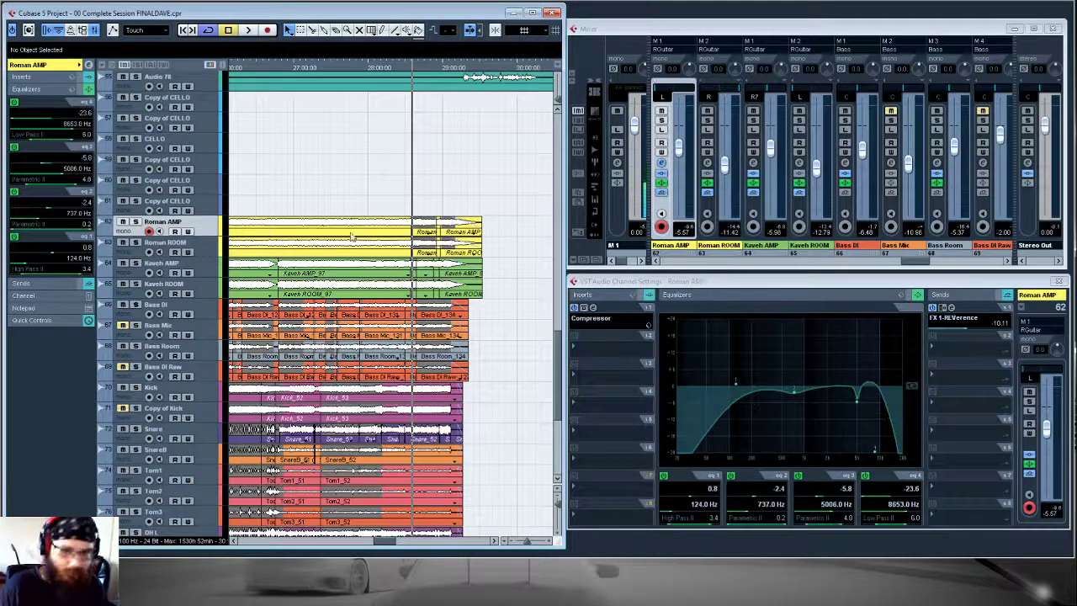
pyautogui.click(220, 247)
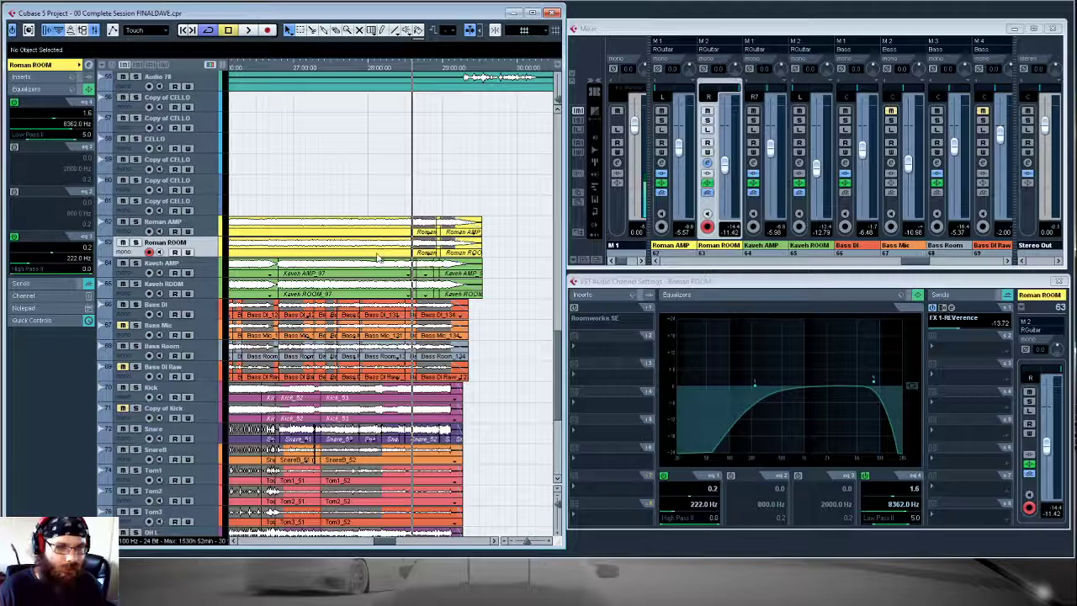
pyautogui.click(201, 230)
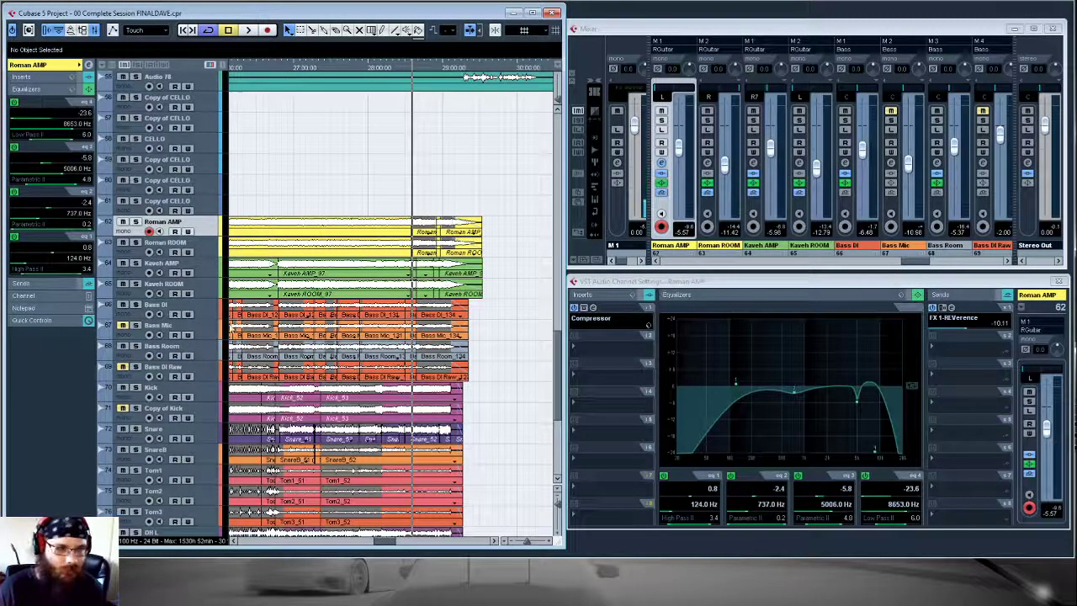
# - Review the FX 1-REVerence sends on the Snare, SnareB, tom, OHs group and Kick channels
pyautogui.scroll(-5, 190, 353)
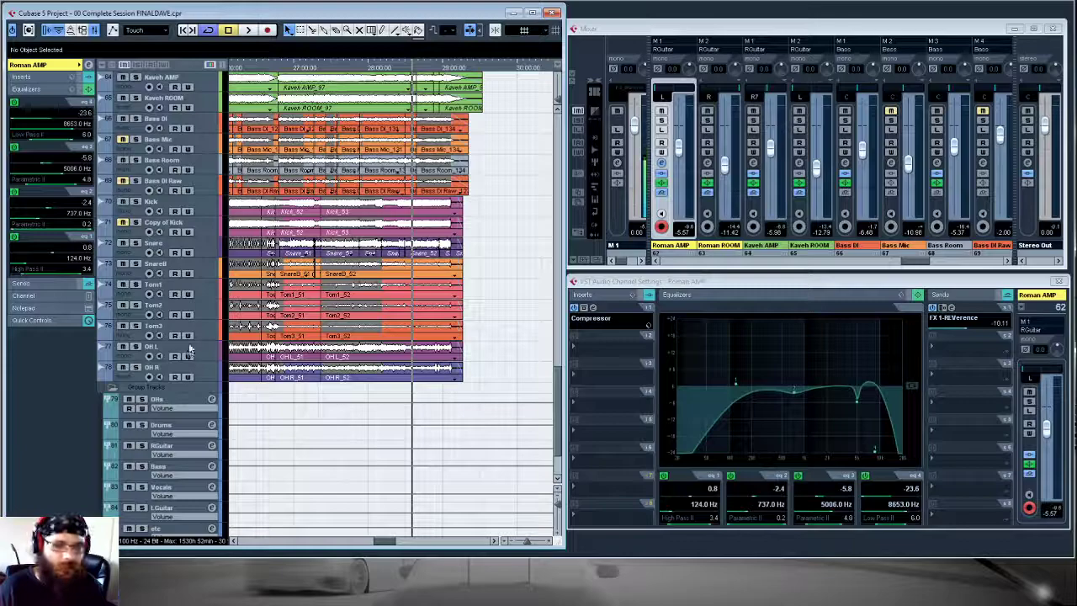
pyautogui.click(173, 244)
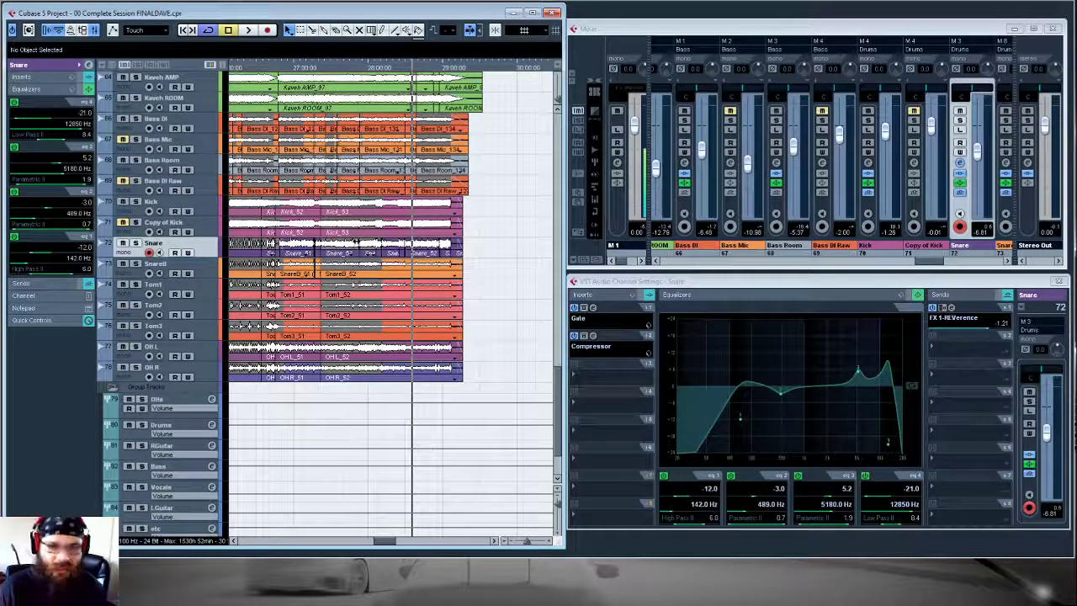
pyautogui.click(204, 270)
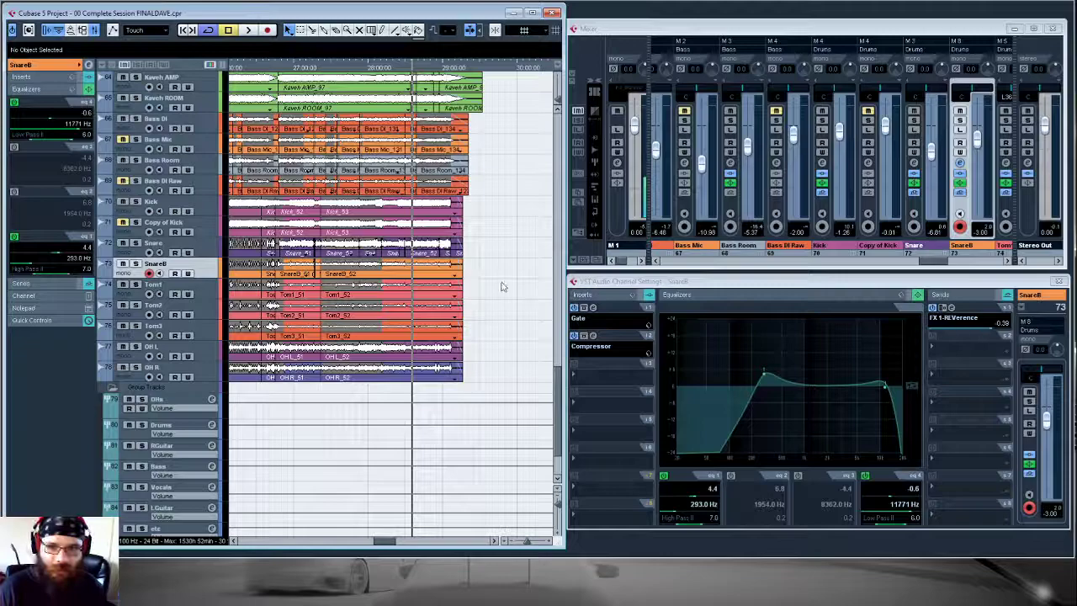
pyautogui.click(202, 290)
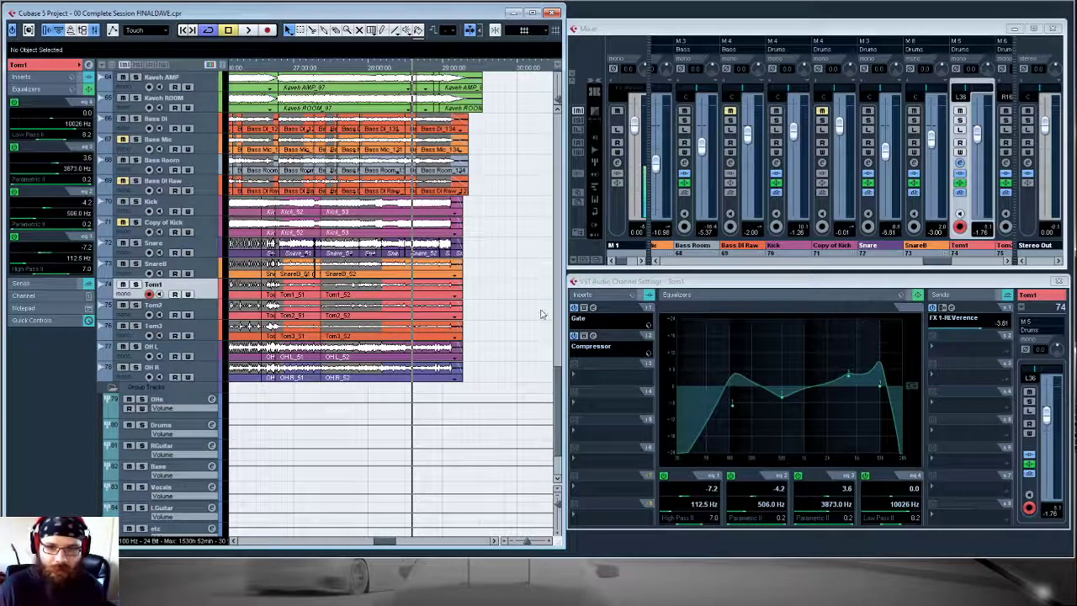
pyautogui.click(200, 310)
pyautogui.click(201, 333)
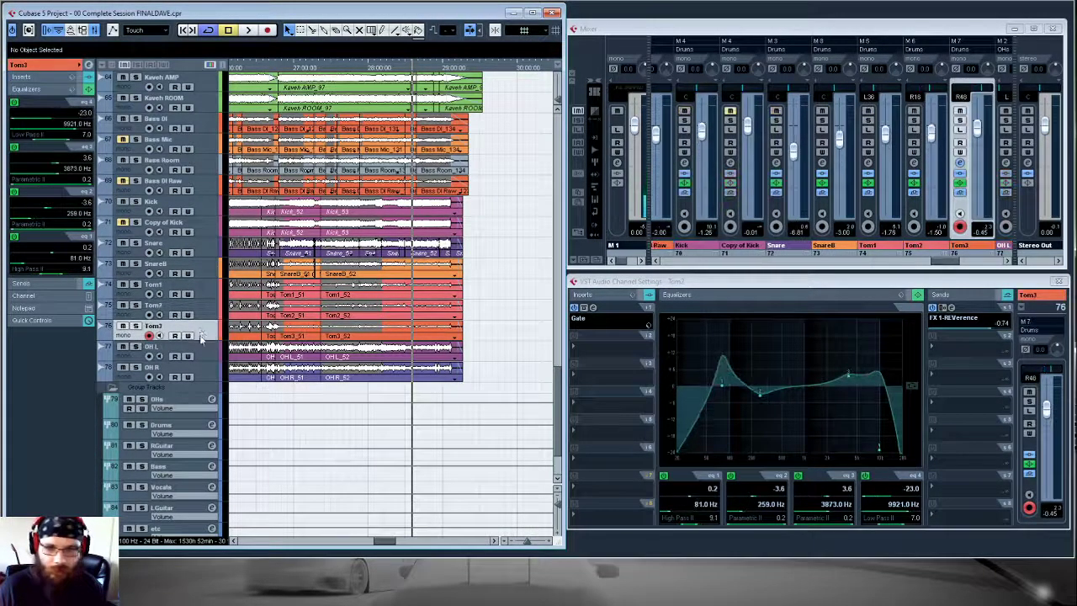
pyautogui.click(200, 399)
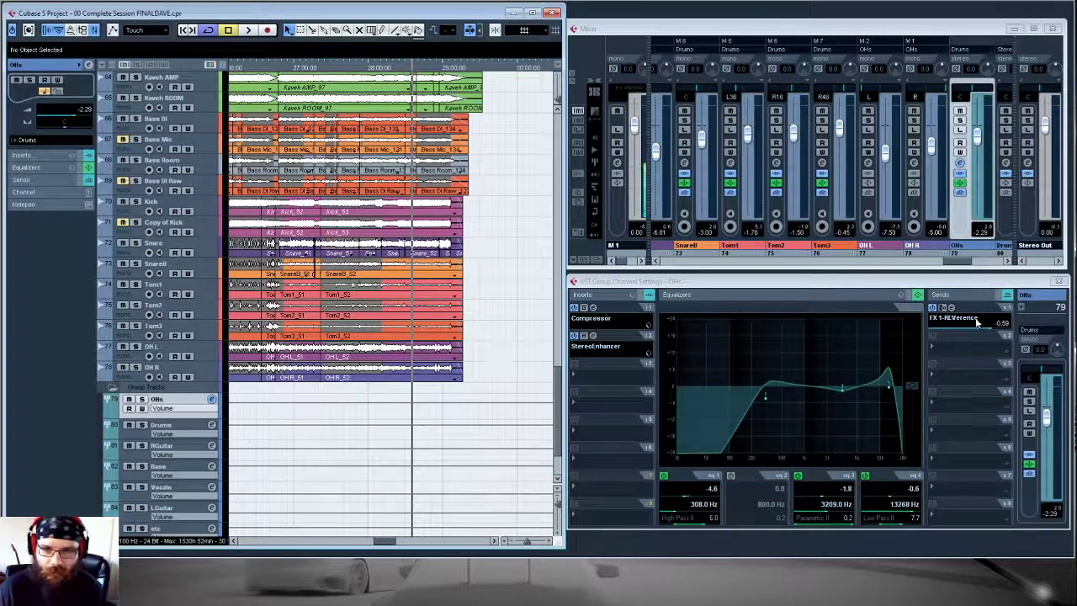
pyautogui.click(174, 206)
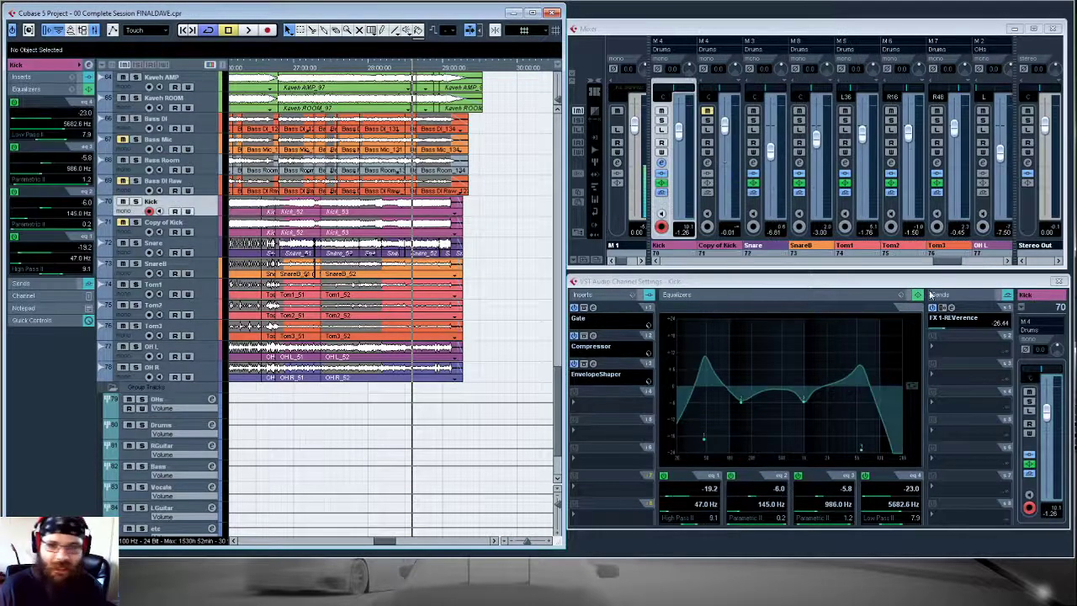
# - Check the channel settings of Bass DI, Bass Room and the Bass group for their inserts and sends
pyautogui.scroll(3, 177, 192)
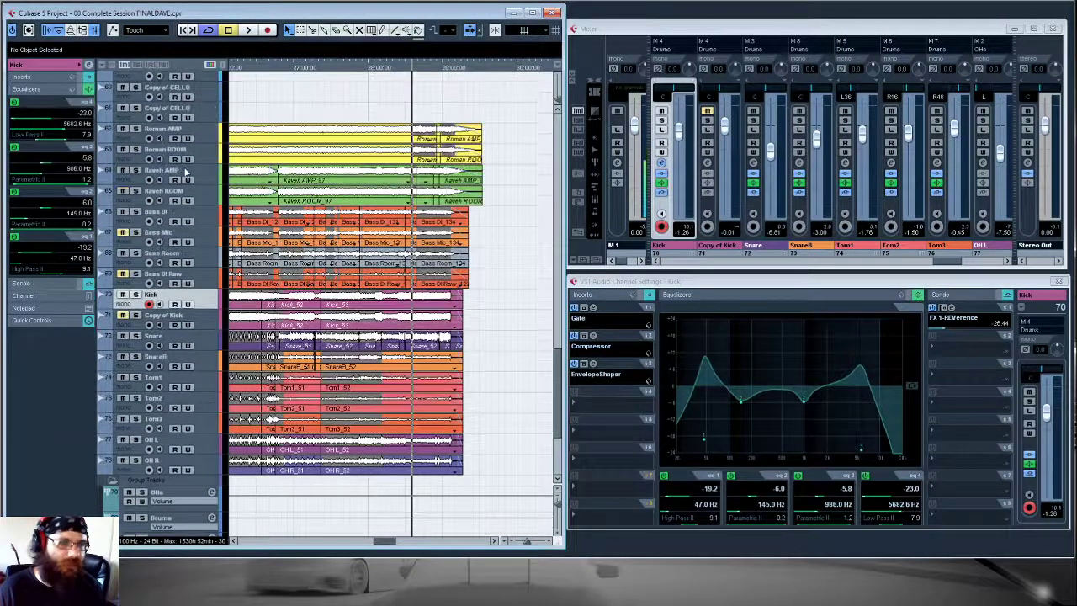
pyautogui.click(172, 211)
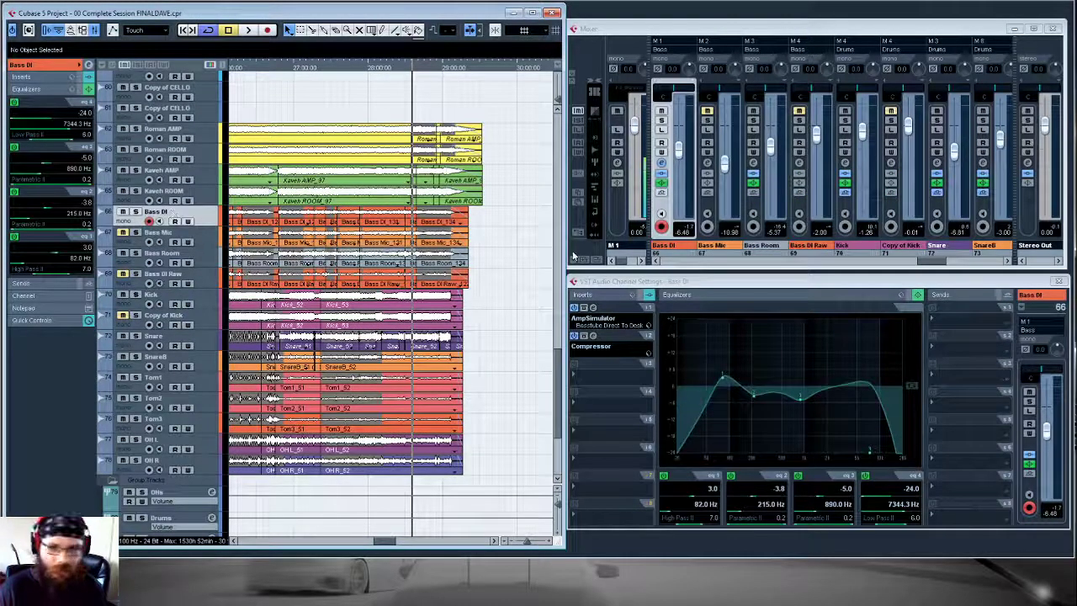
pyautogui.click(201, 258)
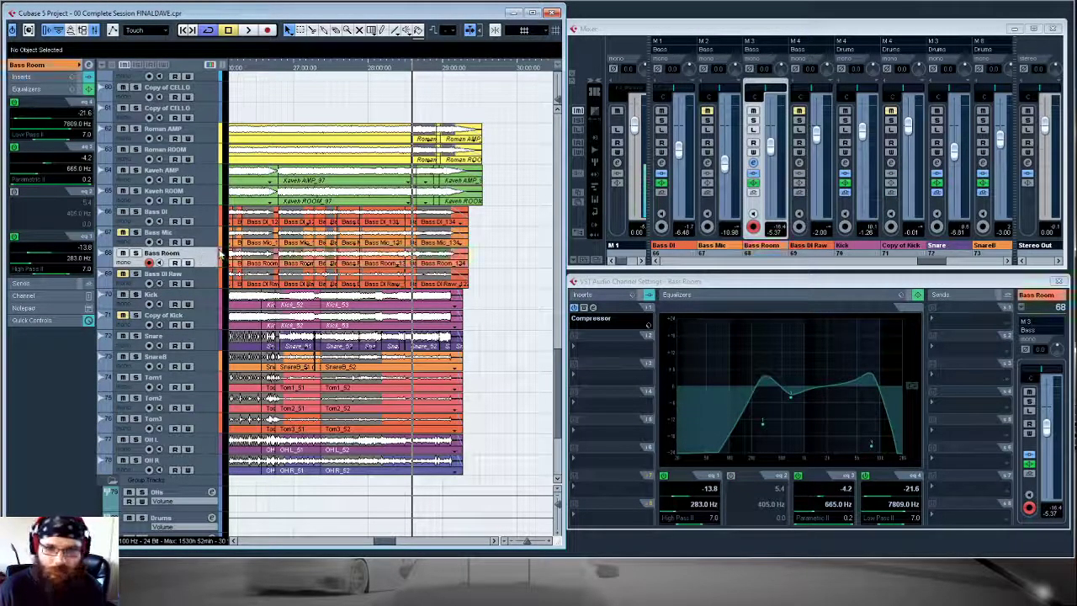
pyautogui.scroll(-5, 196, 325)
pyautogui.click(161, 377)
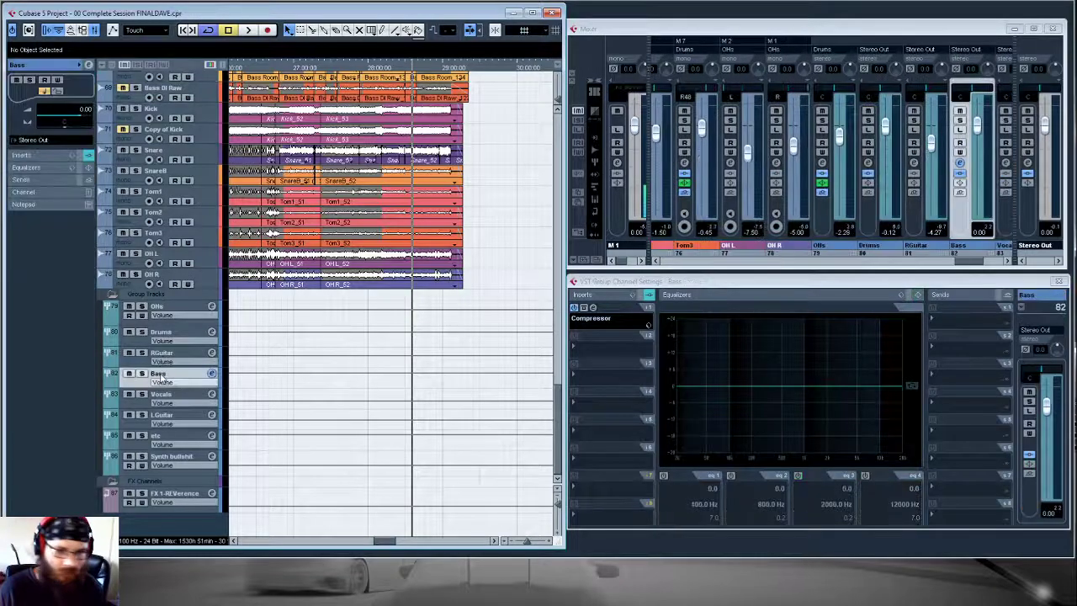
pyautogui.scroll(5, 240, 337)
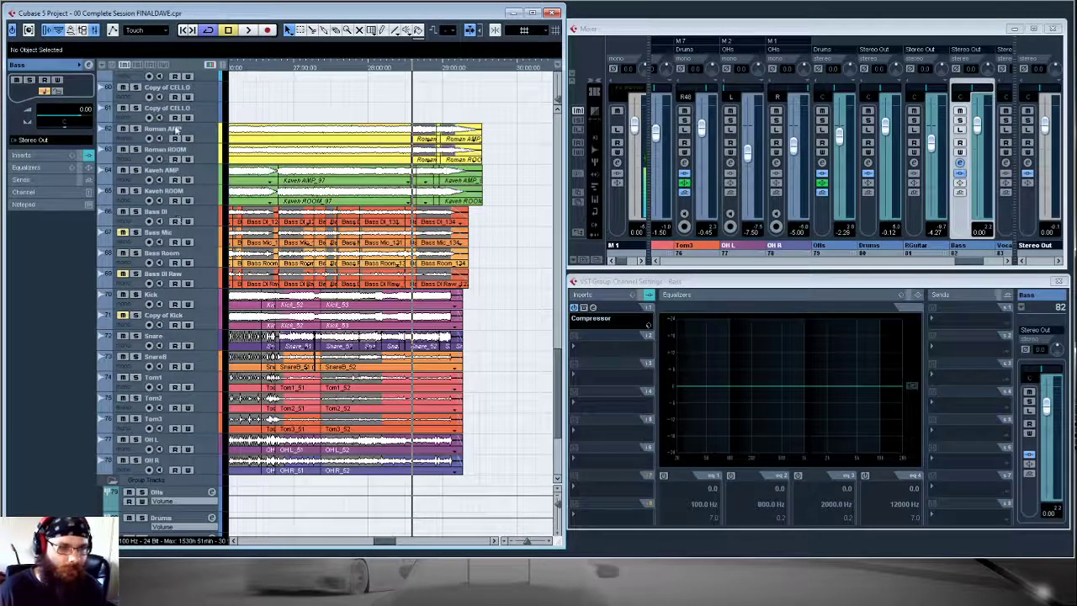
# - Compare the inserts, EQ and reverb sends of amp track 62, room track 63 and amp track 64
pyautogui.click(180, 129)
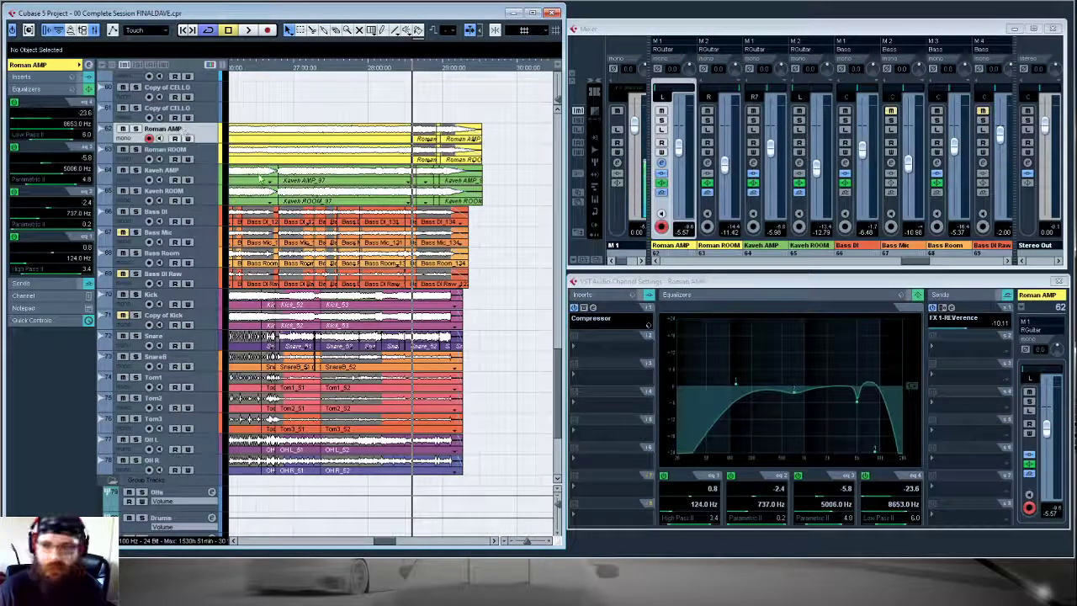
pyautogui.click(196, 151)
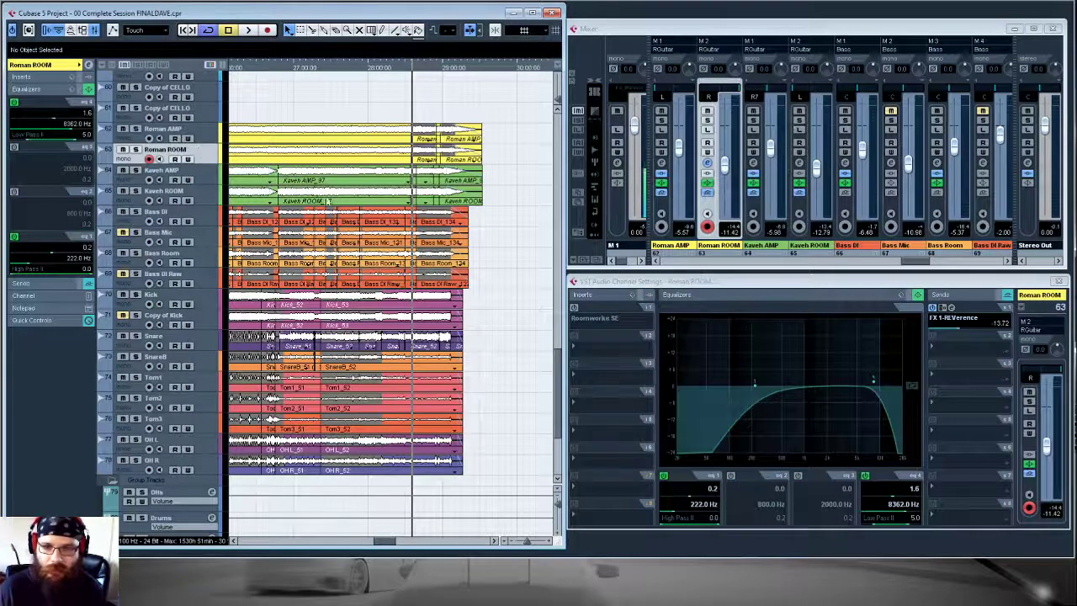
pyautogui.click(190, 173)
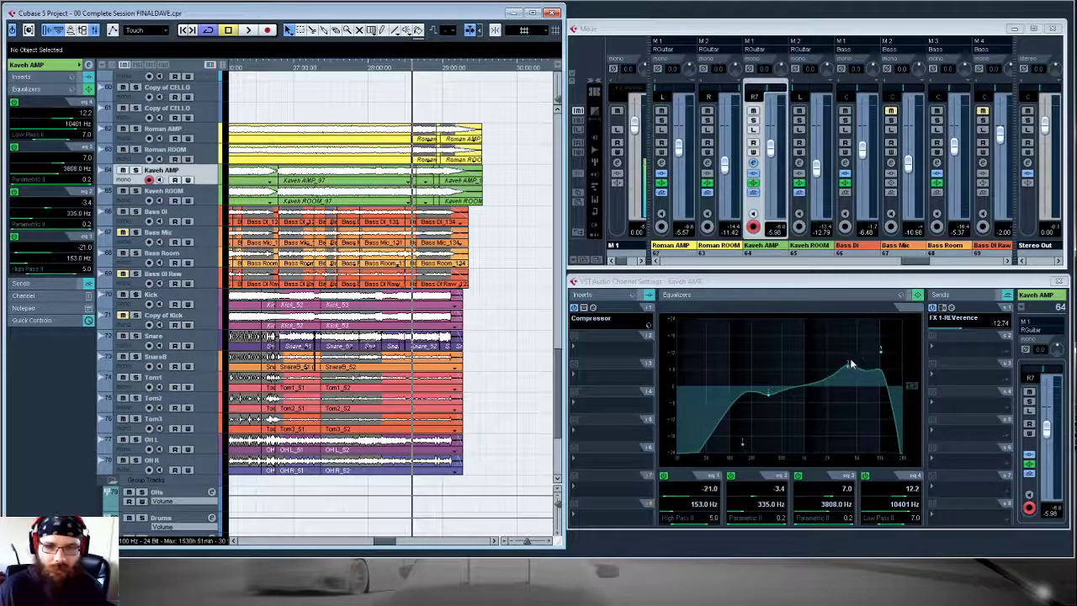
# - Solo amp track 64 and play it from about midway between the 27:00:00 and 28:00:00 marks
pyautogui.click(135, 170)
pyautogui.click(332, 71)
pyautogui.press('space')
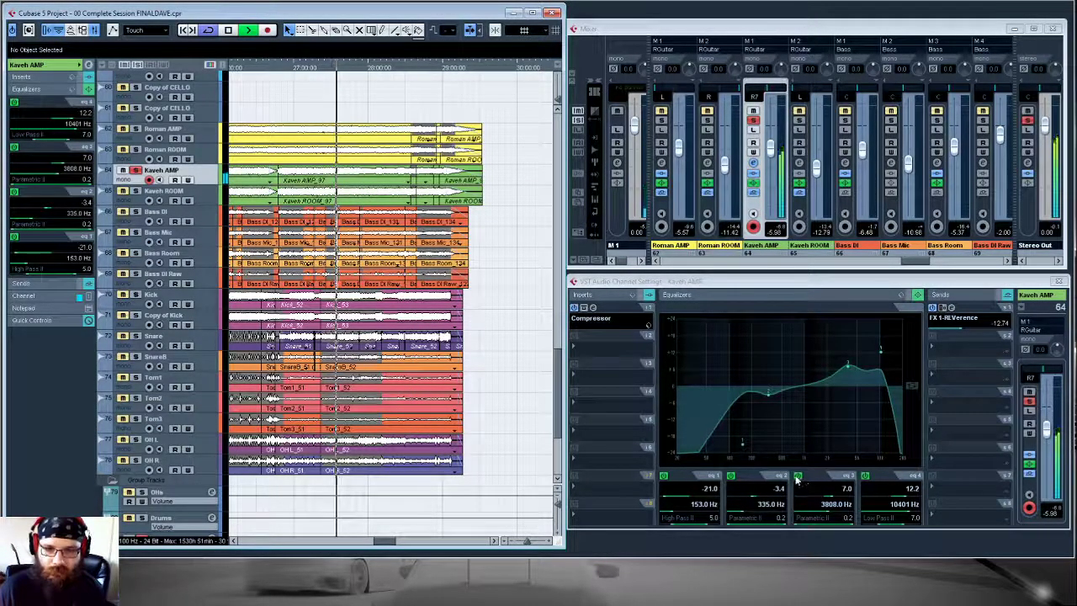
# - Compare amp track 64 with all four EQ bands bypassed, re-enabling the high pass, the low pass and both parametric bands
pyautogui.click(798, 476)
pyautogui.click(866, 477)
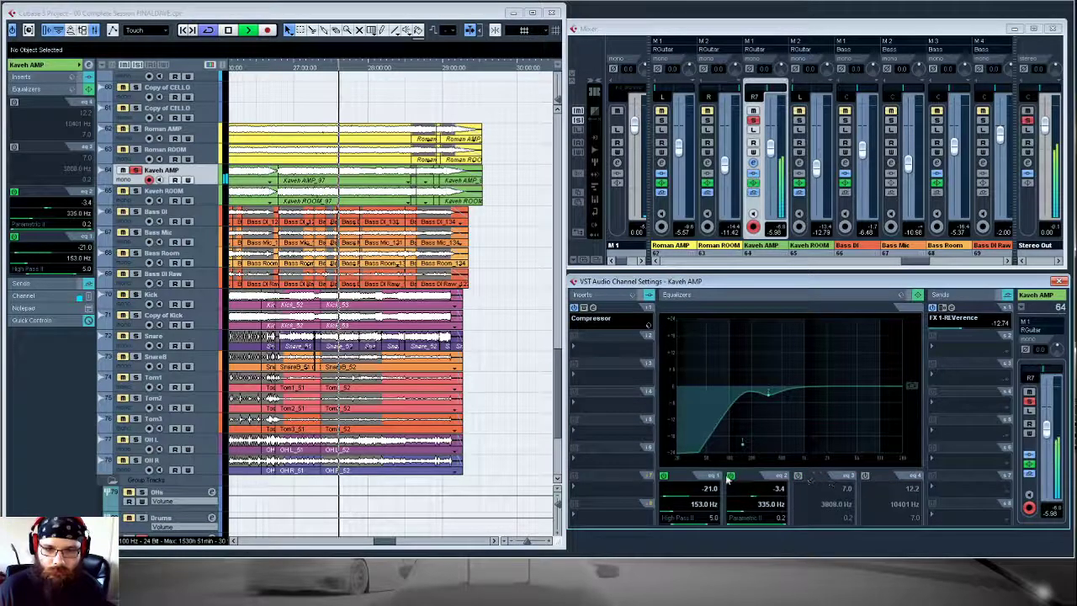
pyautogui.click(663, 476)
pyautogui.click(730, 476)
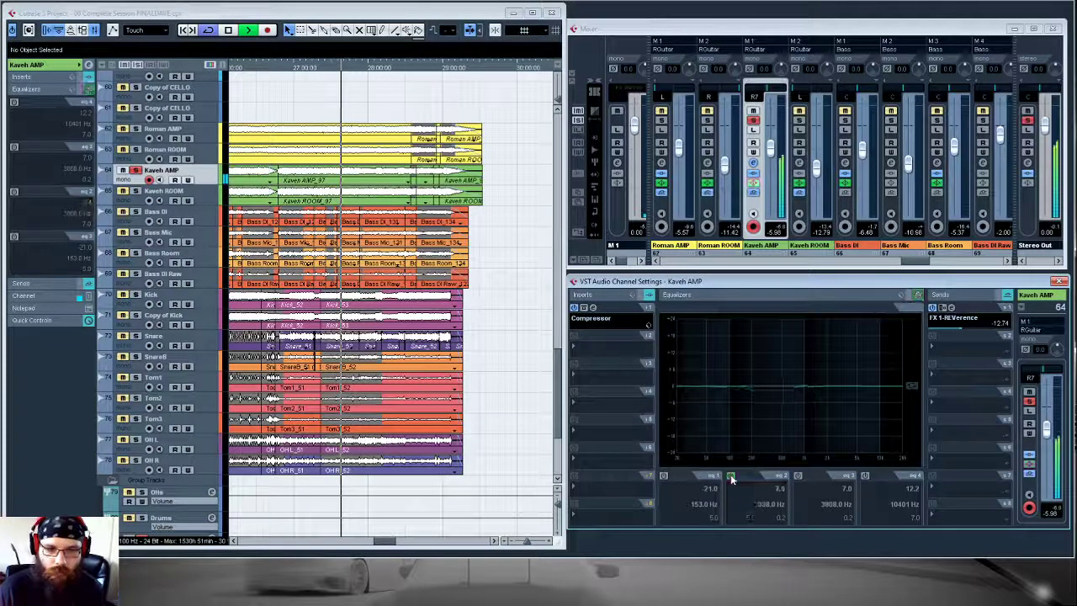
pyautogui.click(664, 476)
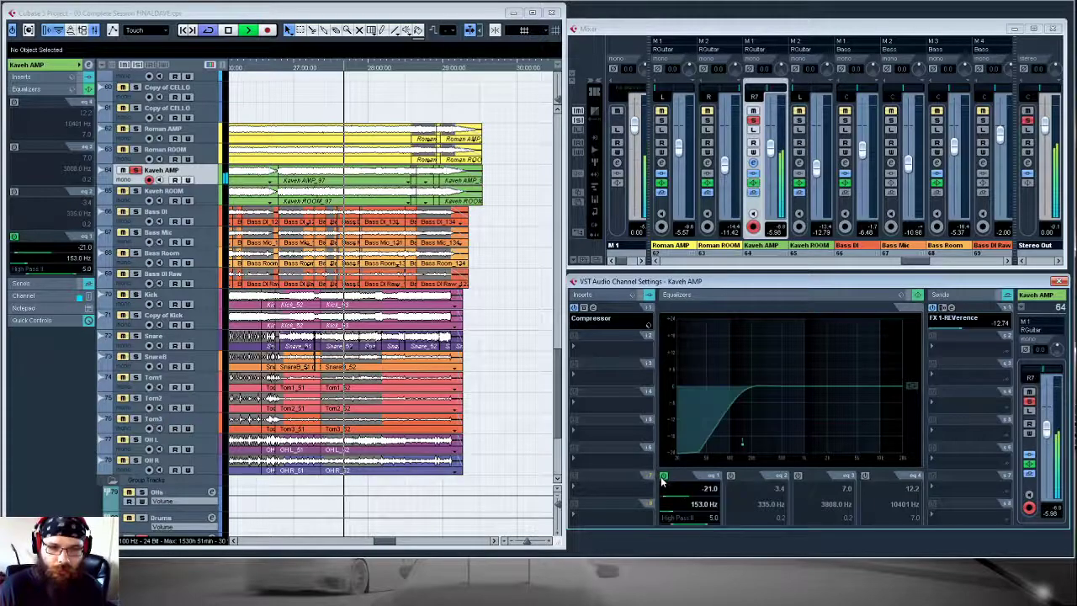
pyautogui.click(865, 476)
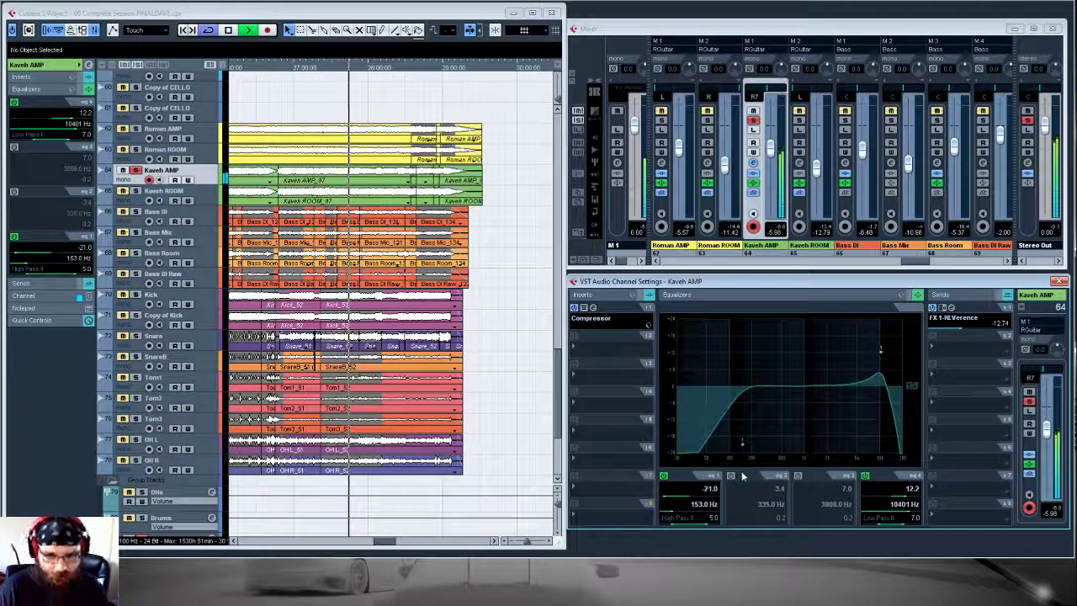
pyautogui.click(731, 476)
pyautogui.click(798, 476)
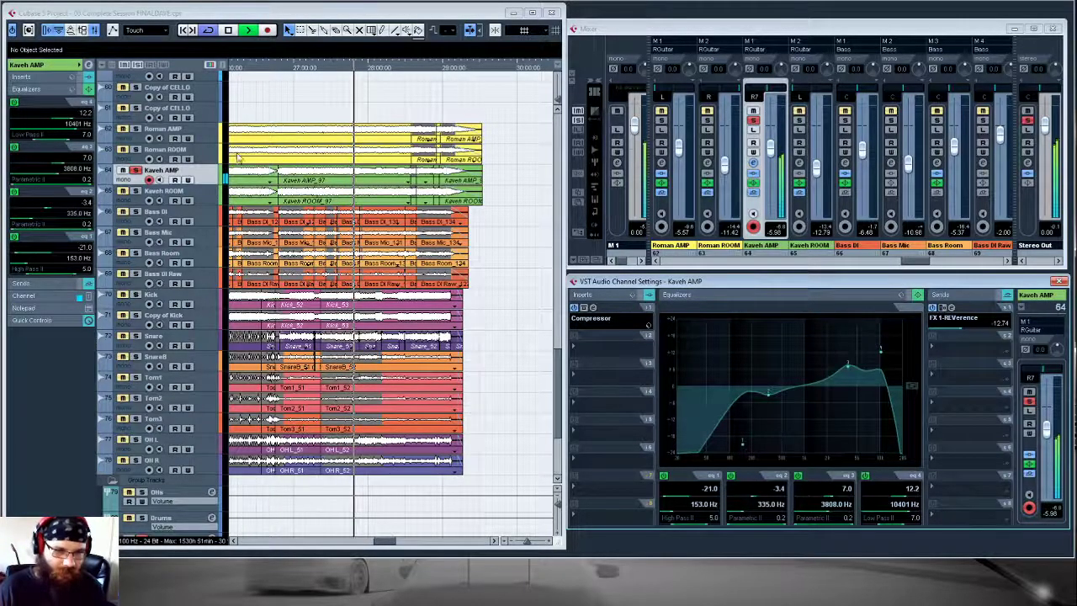
# - Briefly solo amp track 62 for comparison with amp track 64, ending with all solos cleared and playback stopped
pyautogui.click(137, 129)
pyautogui.click(137, 130)
pyautogui.click(136, 171)
pyautogui.press('space')
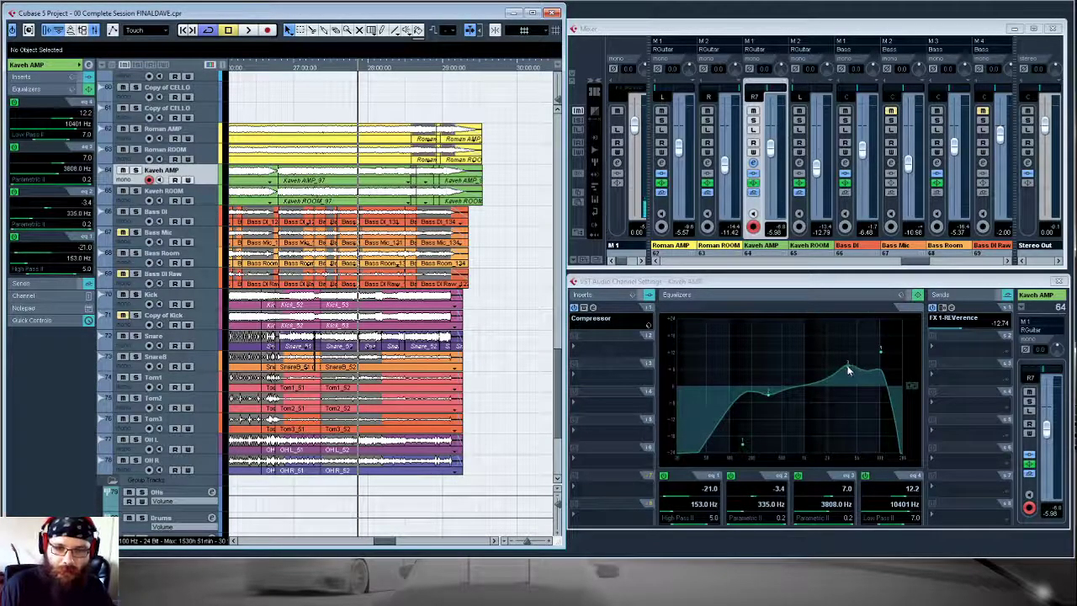
# - Solo amp tracks 62 and 64 together and play a short passage
pyautogui.click(136, 129)
pyautogui.click(134, 171)
pyautogui.press('space')
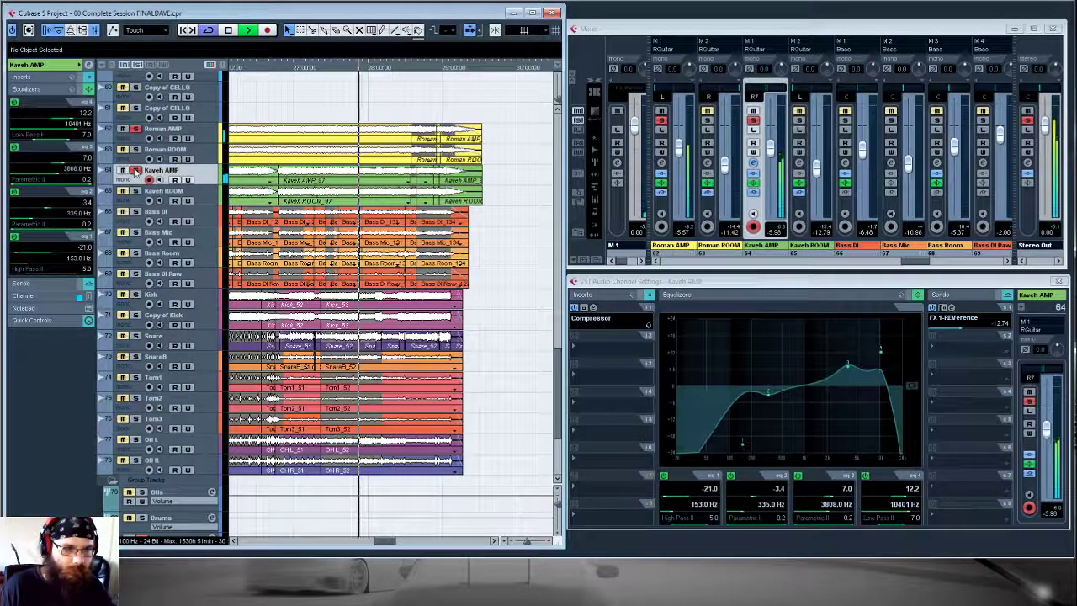
pyautogui.press('space')
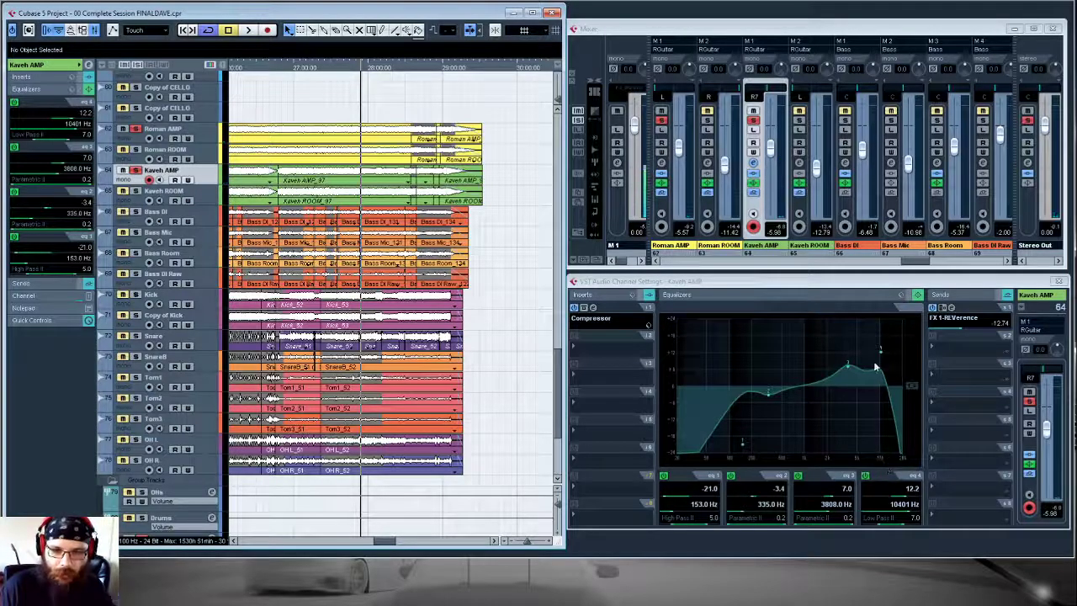
# - On amp track 64, set the low-pass band's Q to 7.7 and the high-pass band's Q to 5.8, with a brief audition
pyautogui.moveTo(902, 524); pyautogui.dragTo(897, 526)
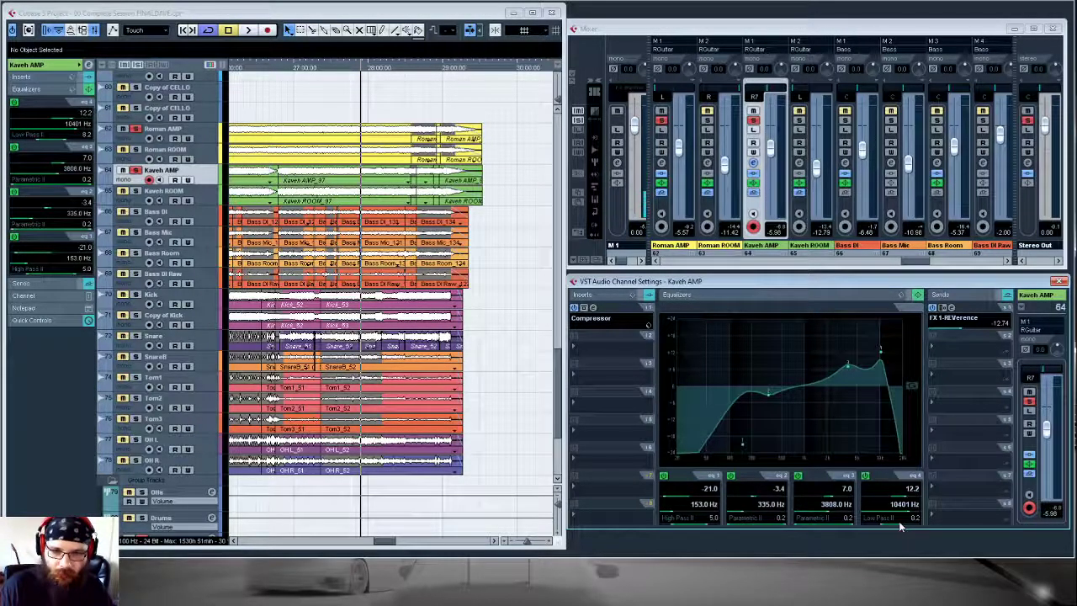
pyautogui.moveTo(901, 524); pyautogui.dragTo(900, 524)
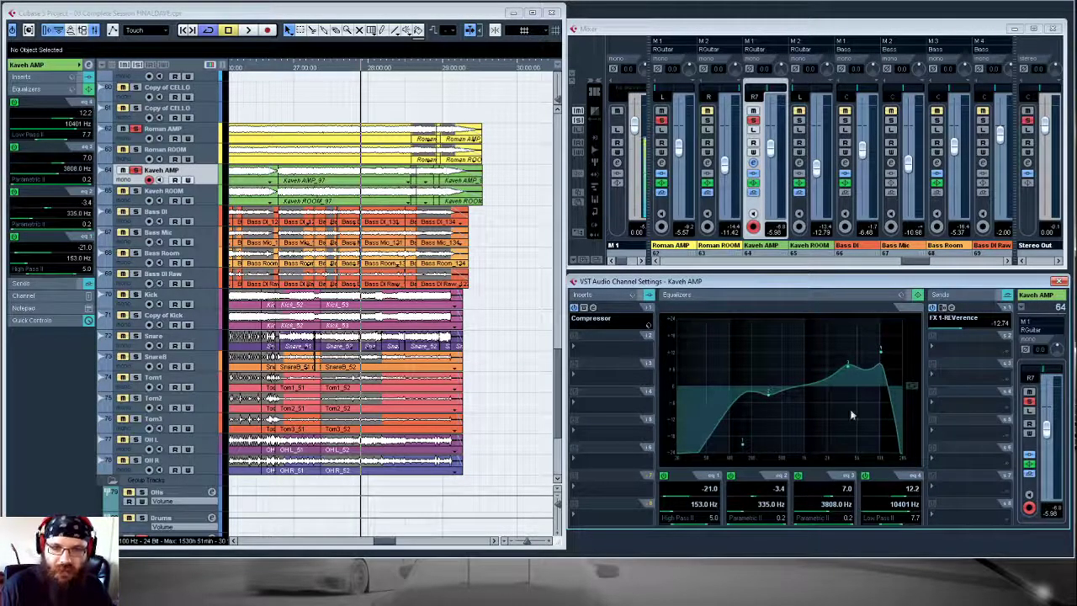
pyautogui.moveTo(712, 517)
pyautogui.mouseDown()
pyautogui.moveTo(709, 530)
pyautogui.moveTo(703, 522)
pyautogui.mouseUp()
pyautogui.press('space')
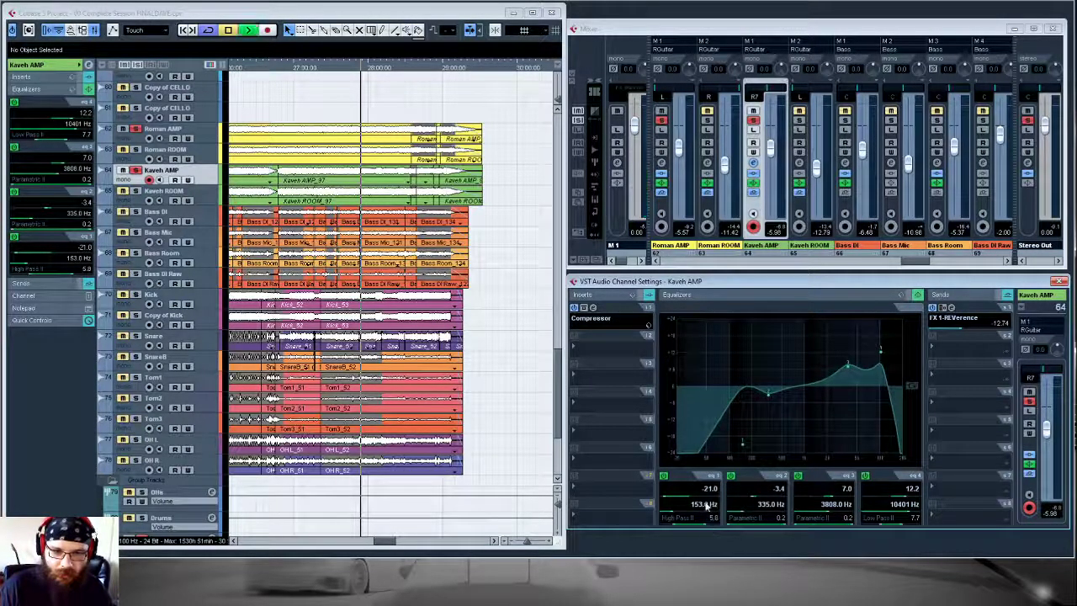
pyautogui.press('space')
# - Show the channel settings of room track 65 and play that track soloed on its own
pyautogui.click(168, 194)
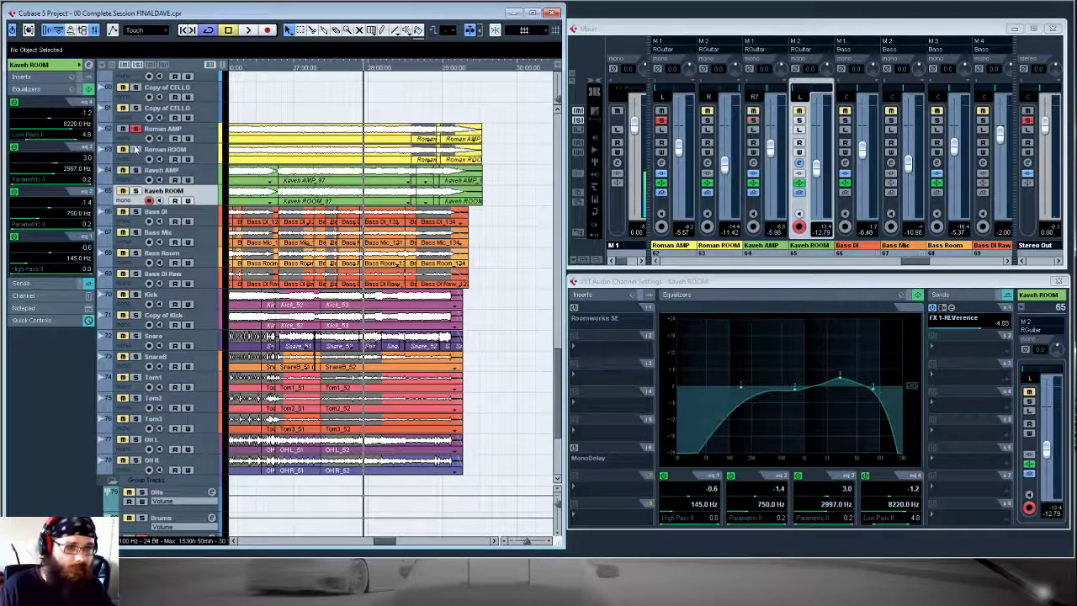
pyautogui.click(135, 128)
pyautogui.click(135, 191)
pyautogui.press('space')
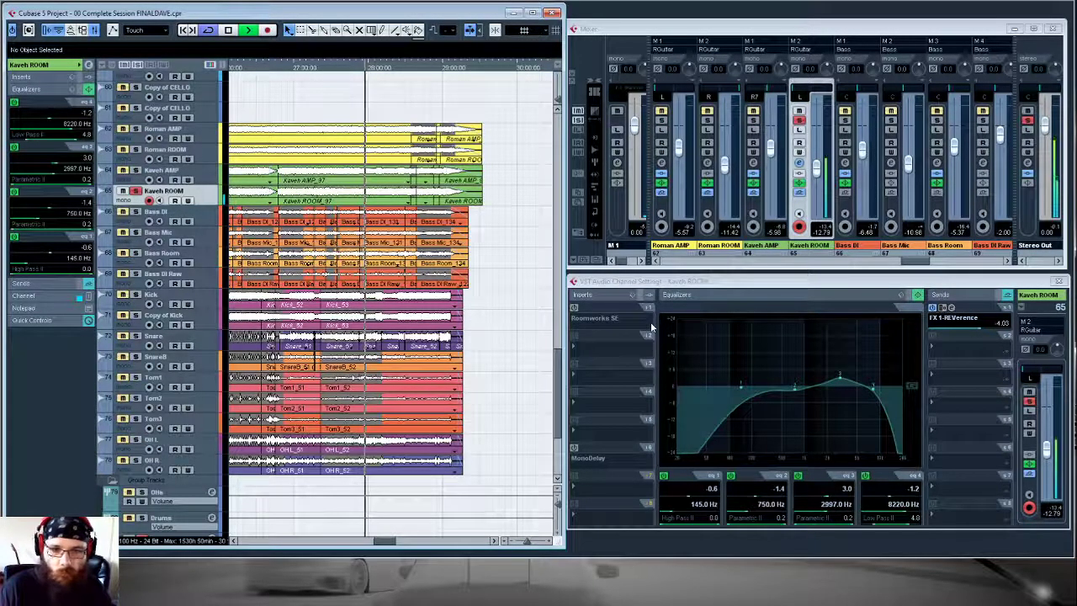
# - Compare room track 65 with its four EQ bands bypassed and re-enabled one by one, ending with playback stopped
pyautogui.click(664, 477)
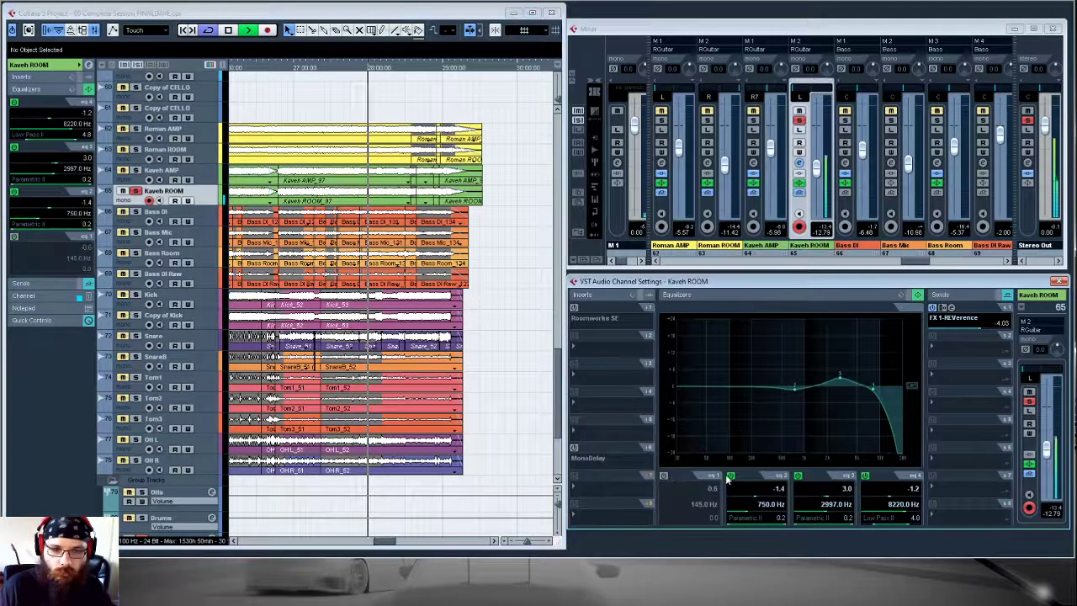
pyautogui.click(731, 476)
pyautogui.click(797, 476)
pyautogui.click(865, 476)
pyautogui.click(866, 476)
pyautogui.click(798, 477)
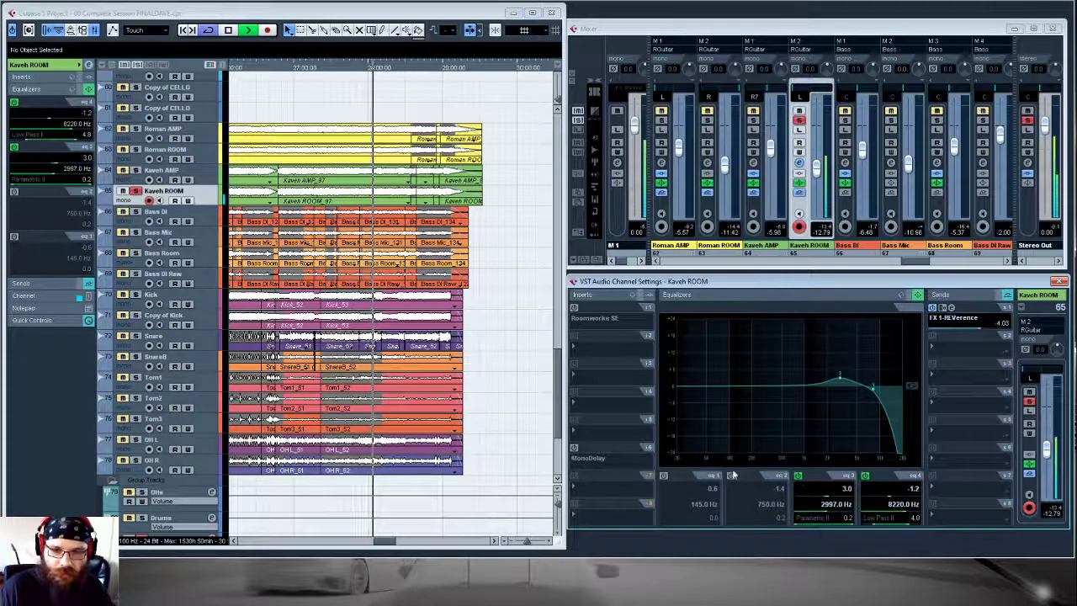
pyautogui.click(730, 477)
pyautogui.click(664, 476)
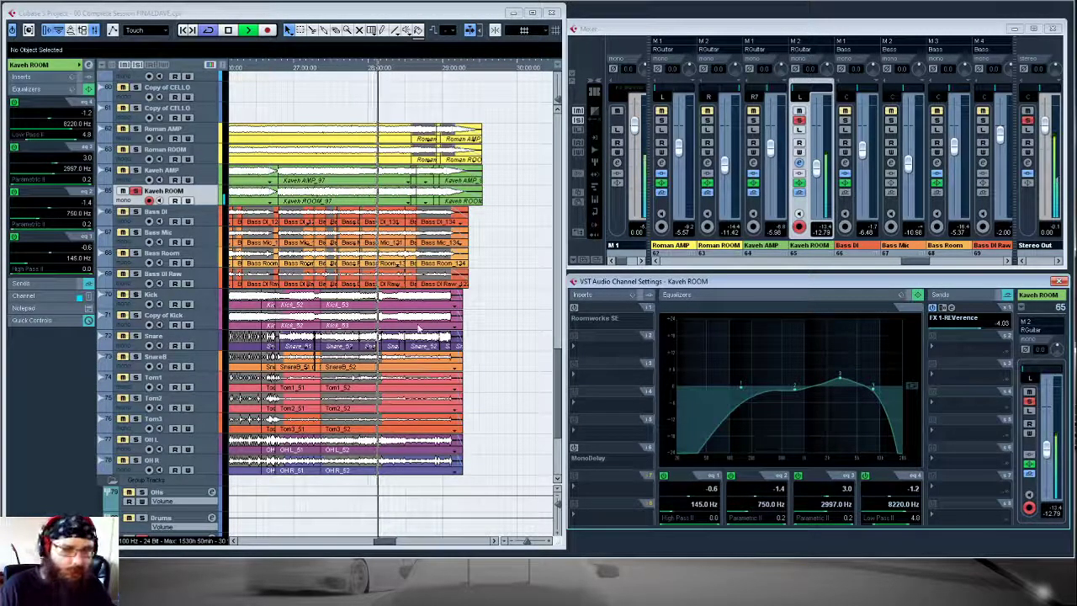
pyautogui.press('space')
# - Audition all four guitar tracks, 62 to 65, soloed together
pyautogui.click(134, 170)
pyautogui.click(135, 149)
pyautogui.click(136, 128)
pyautogui.press('space')
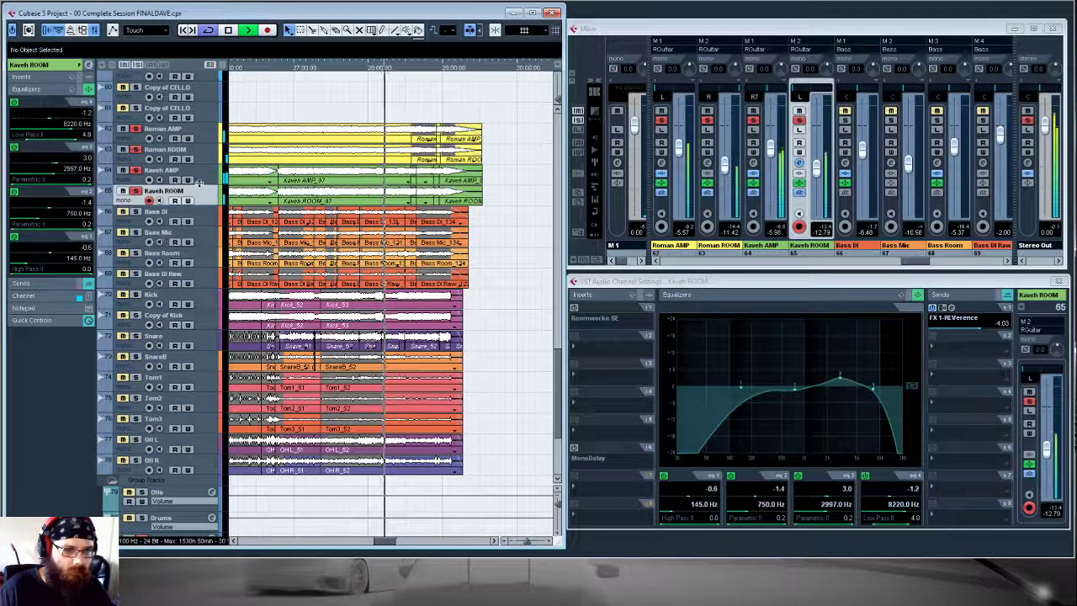
pyautogui.press('space')
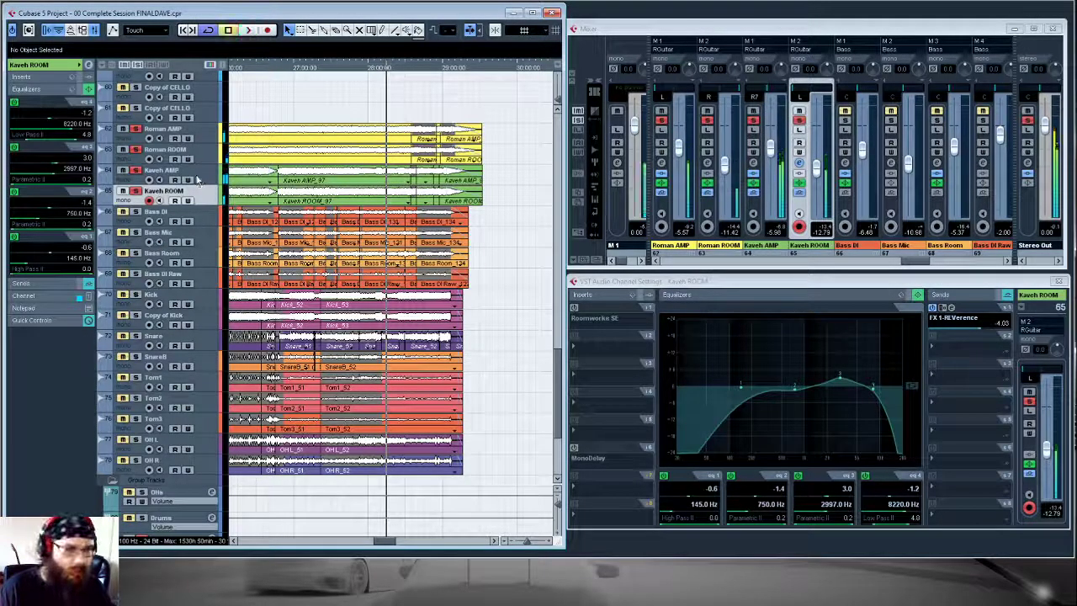
# - Check the channel settings and panning of guitar amp and room tracks 62 to 65
pyautogui.click(197, 174)
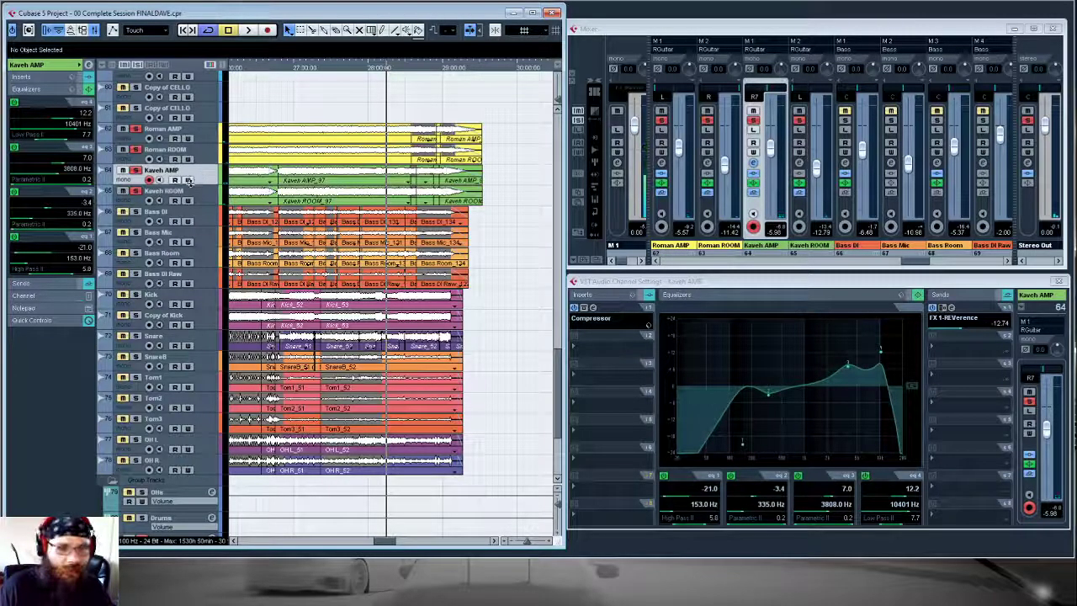
pyautogui.click(192, 190)
pyautogui.click(191, 172)
pyautogui.click(197, 151)
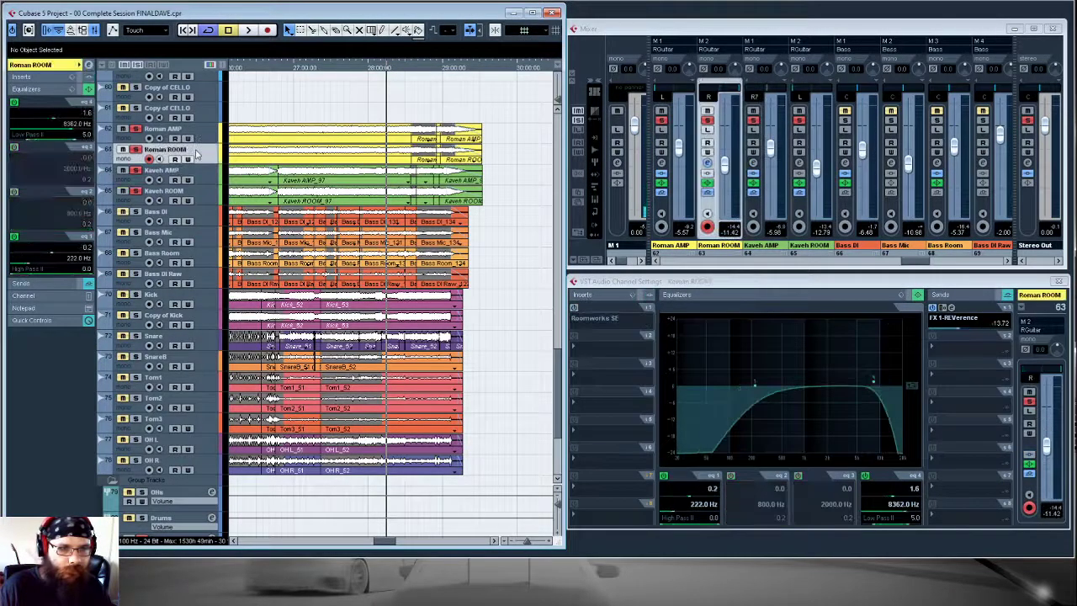
pyautogui.click(201, 130)
pyautogui.click(199, 151)
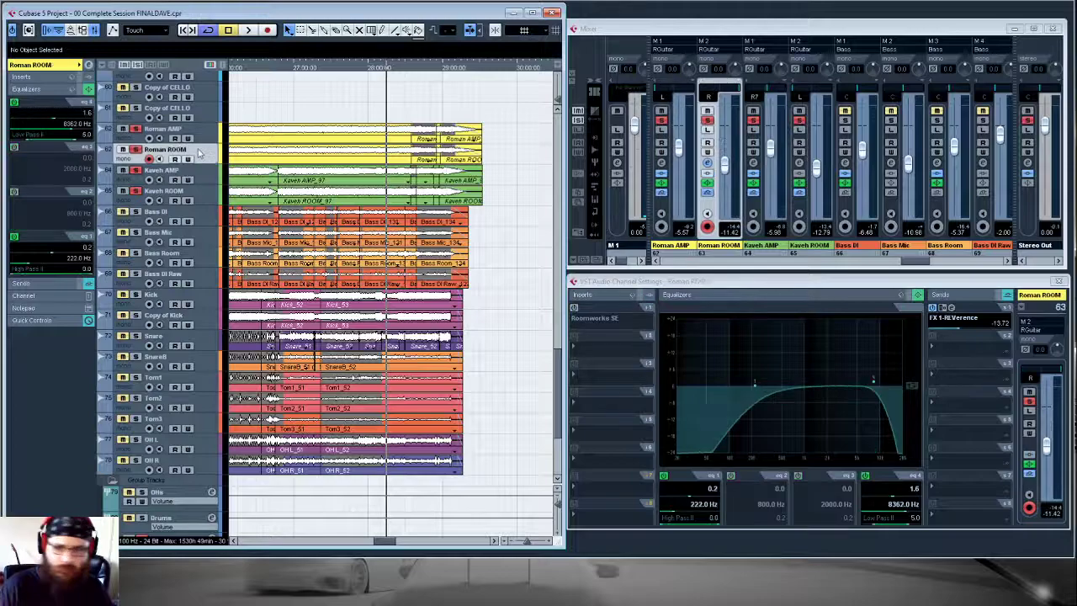
# - Pan amp track 64 fully right and start playback of the soloed guitars
pyautogui.click(197, 172)
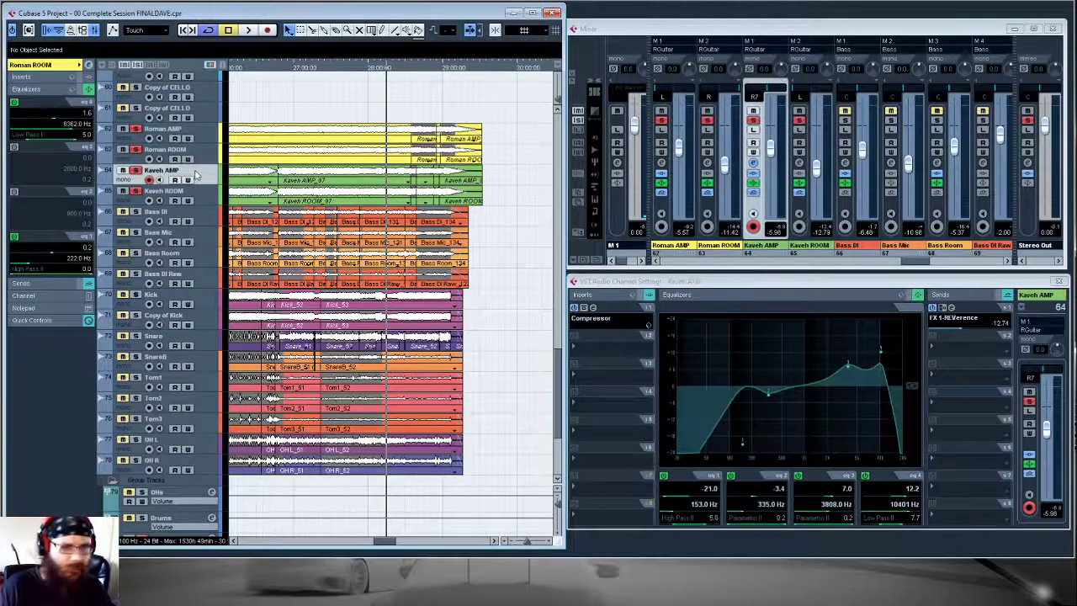
pyautogui.click(1045, 371)
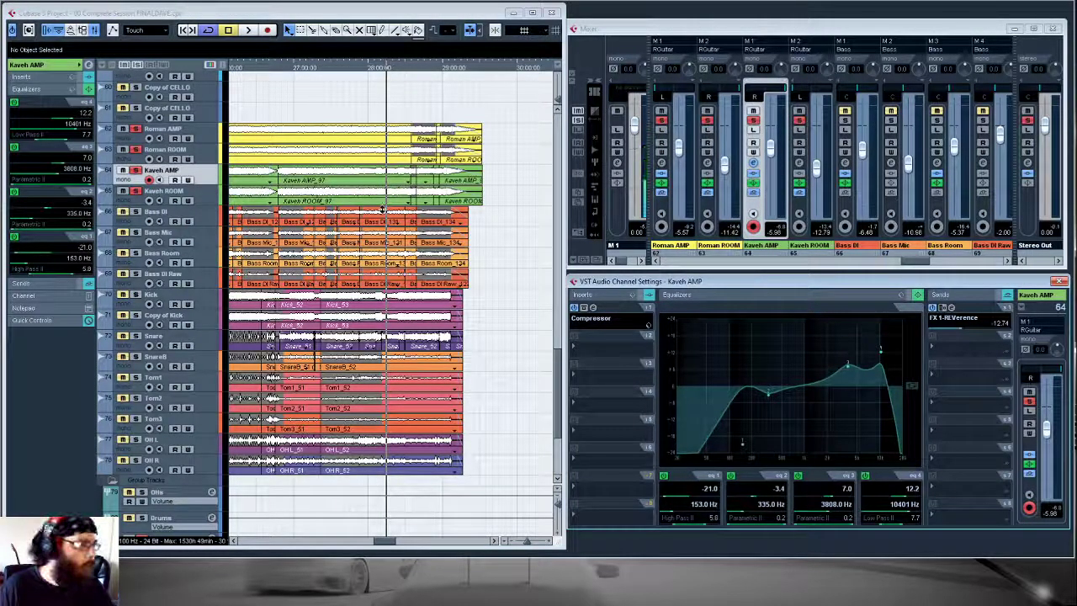
pyautogui.press('space')
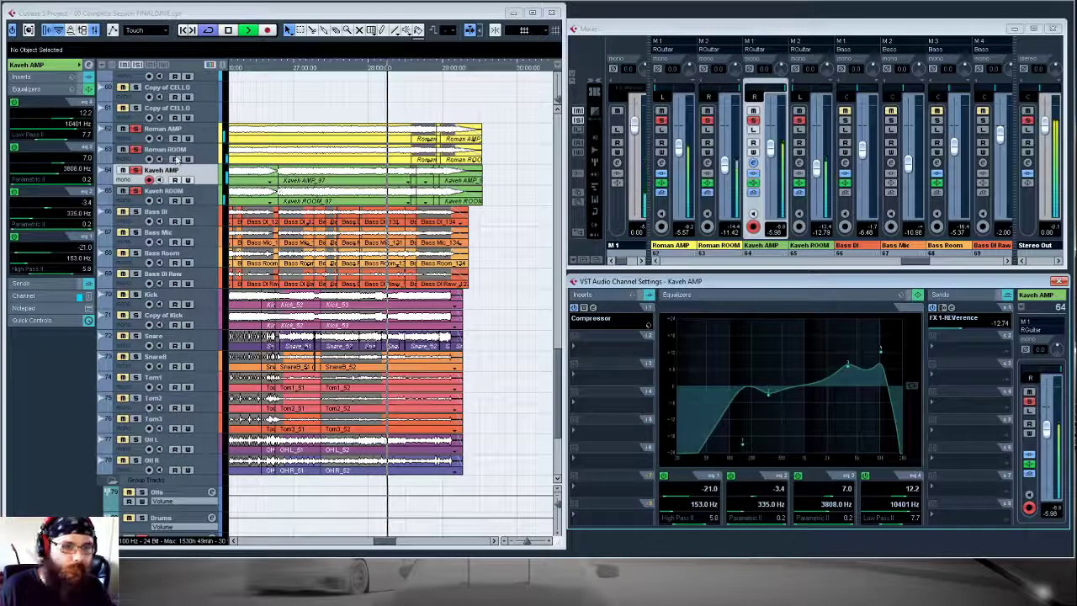
# - Audition the two amp tracks without room tracks 63 and 65, ending with playback stopped and both room solos restored
pyautogui.click(137, 151)
pyautogui.click(138, 192)
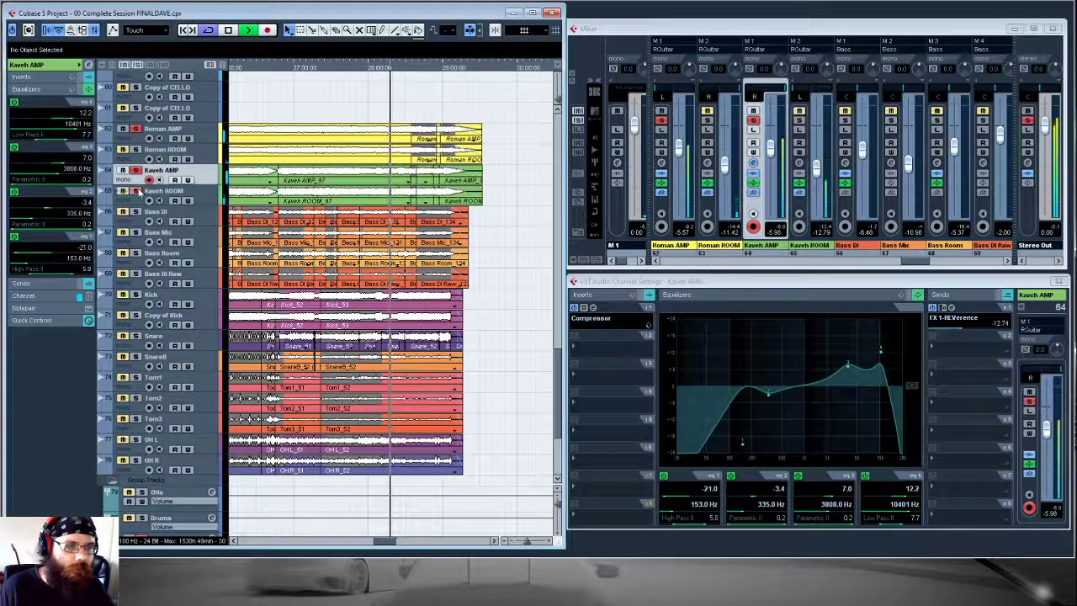
pyautogui.press('space')
pyautogui.click(136, 151)
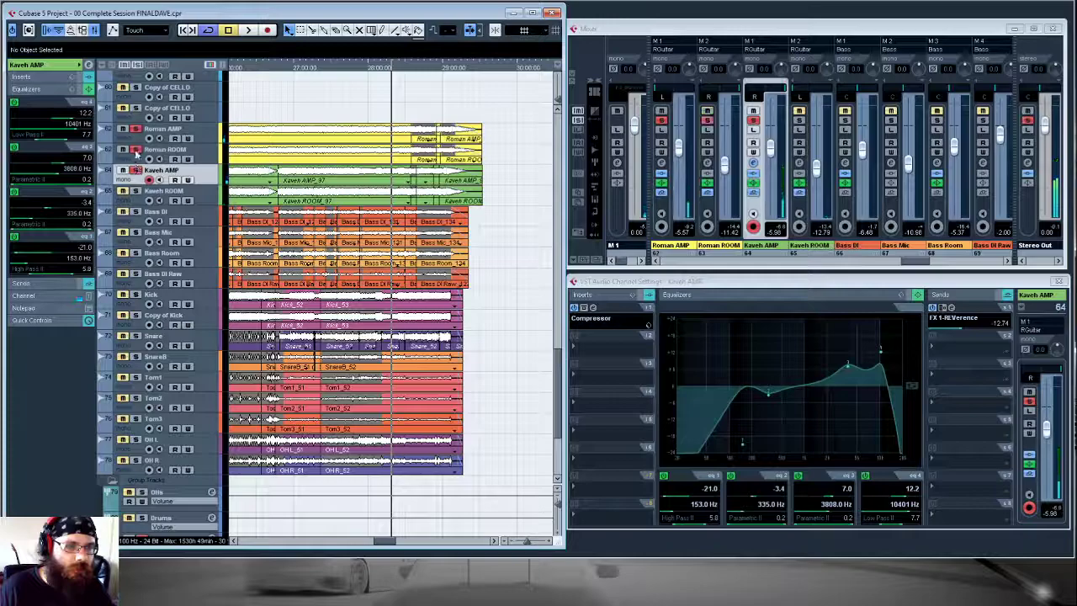
pyautogui.click(136, 192)
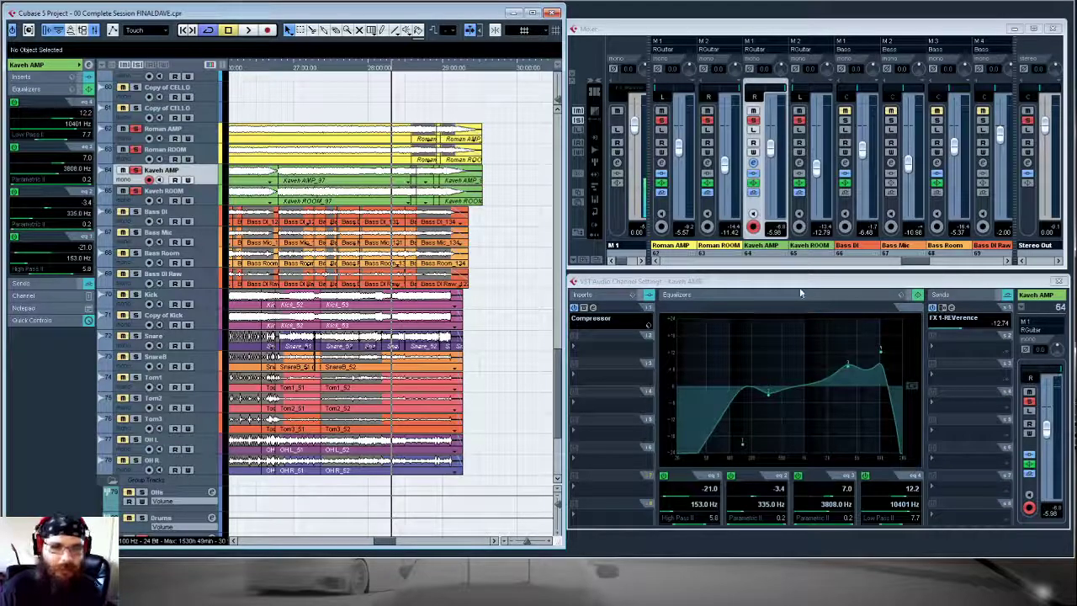
# - Compare the panning of room track 65 and amp track 64, and play only those two tracks soloed
pyautogui.click(206, 192)
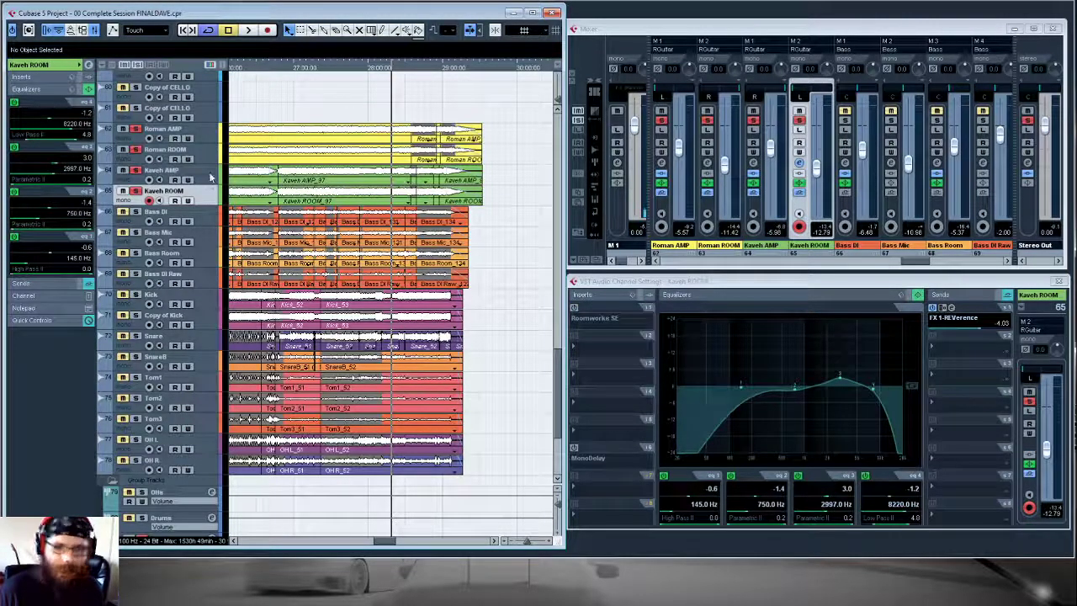
pyautogui.click(211, 177)
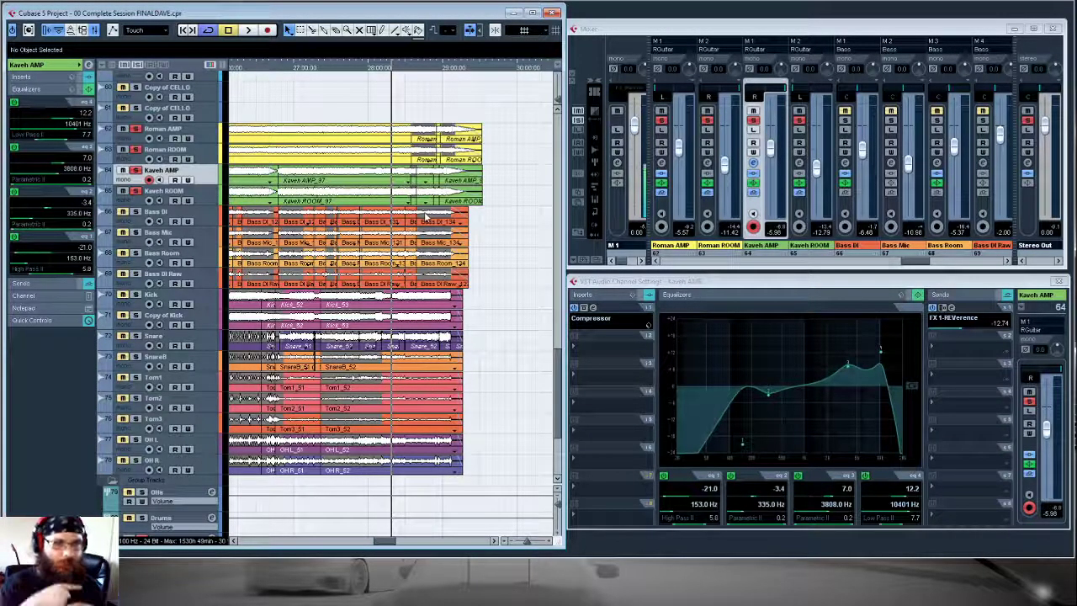
pyautogui.click(134, 149)
pyautogui.press('space')
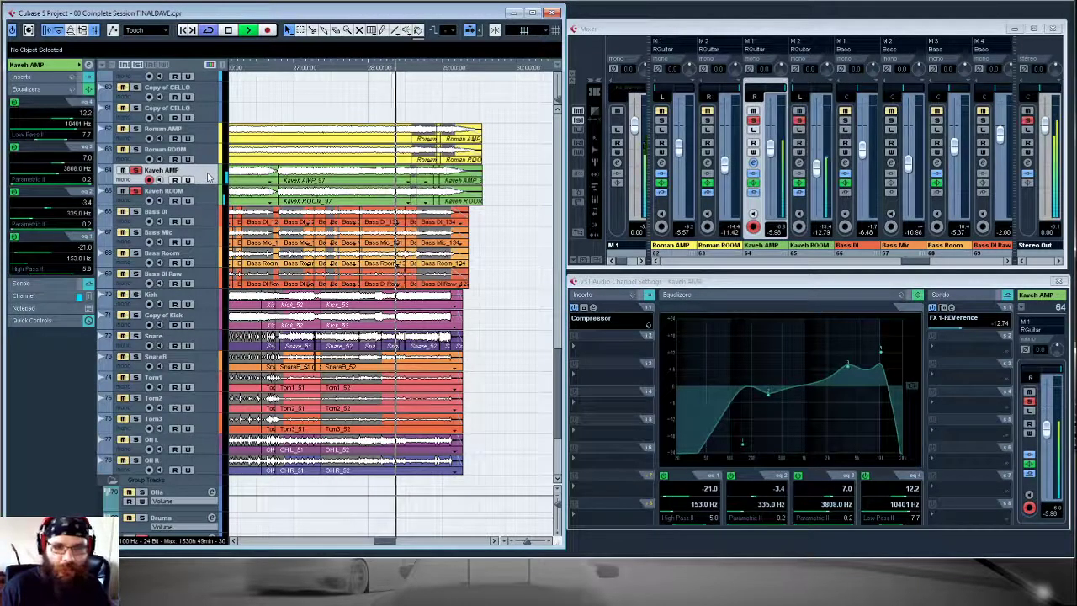
pyautogui.click(195, 191)
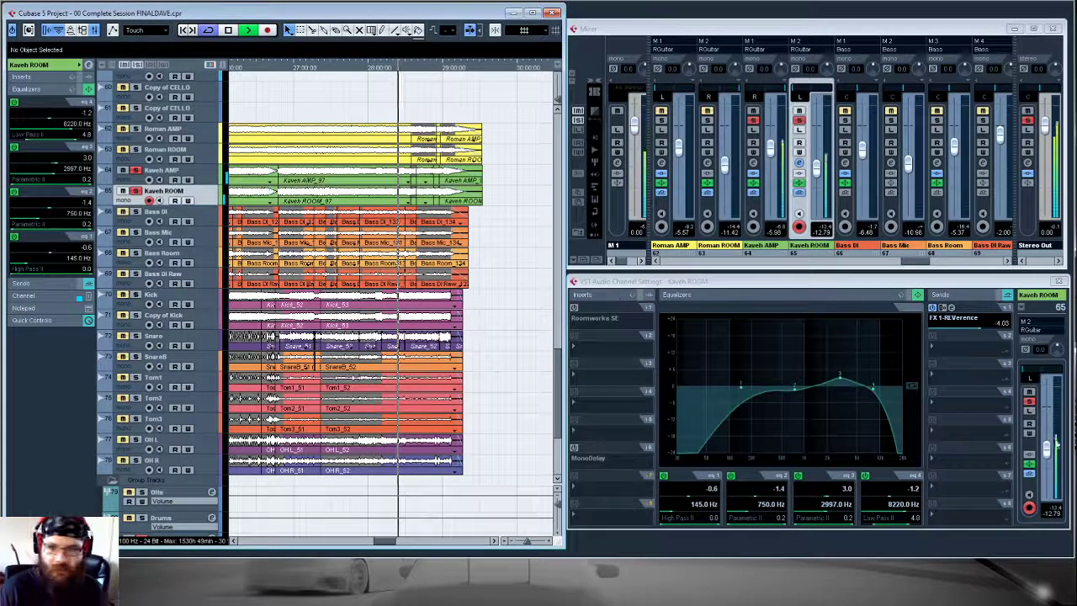
# - Stop playback, switch the solos from tracks 64 and 65 to amp track 62 and room track 63, and play them
pyautogui.press('space')
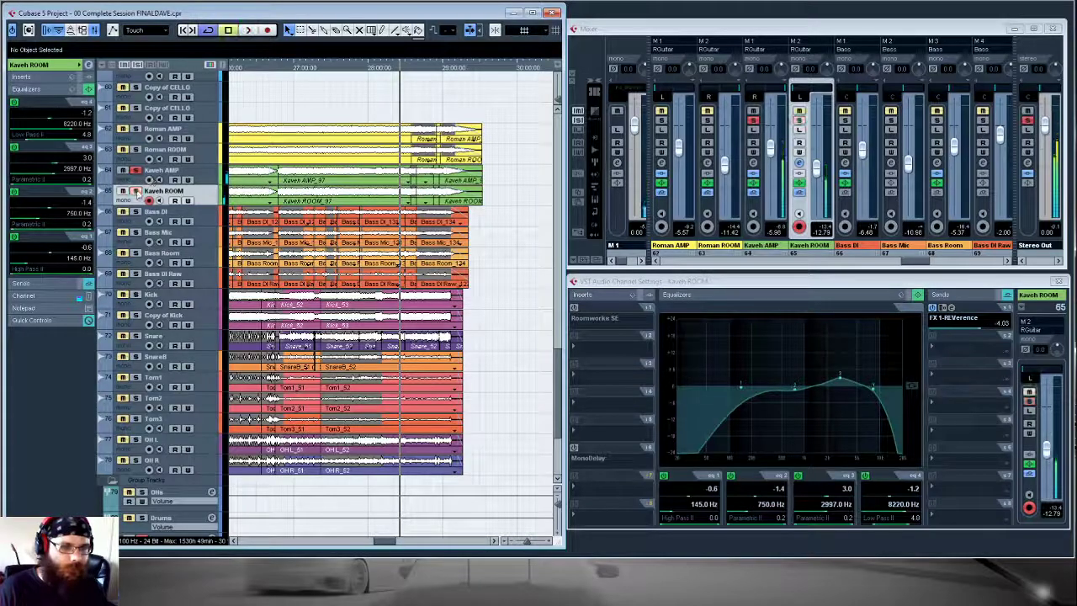
pyautogui.click(202, 141)
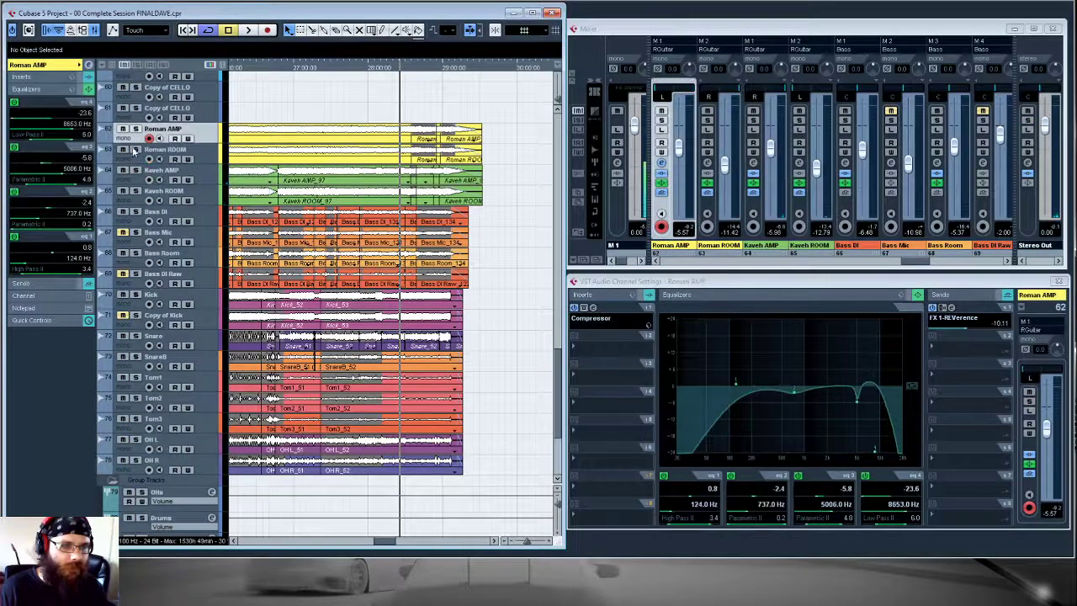
pyautogui.click(135, 148)
pyautogui.click(135, 129)
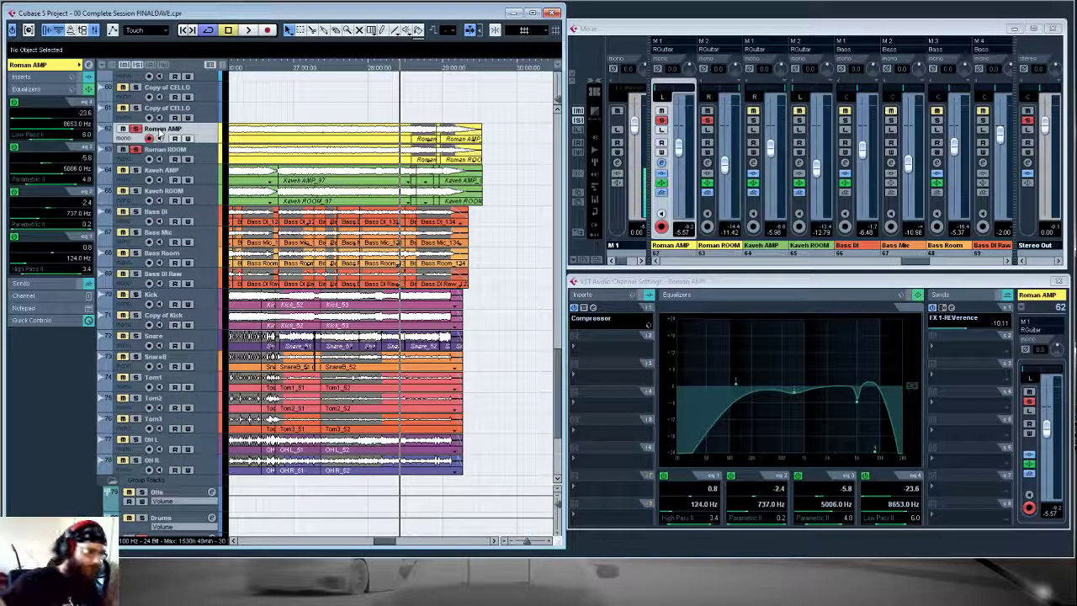
pyautogui.press('space')
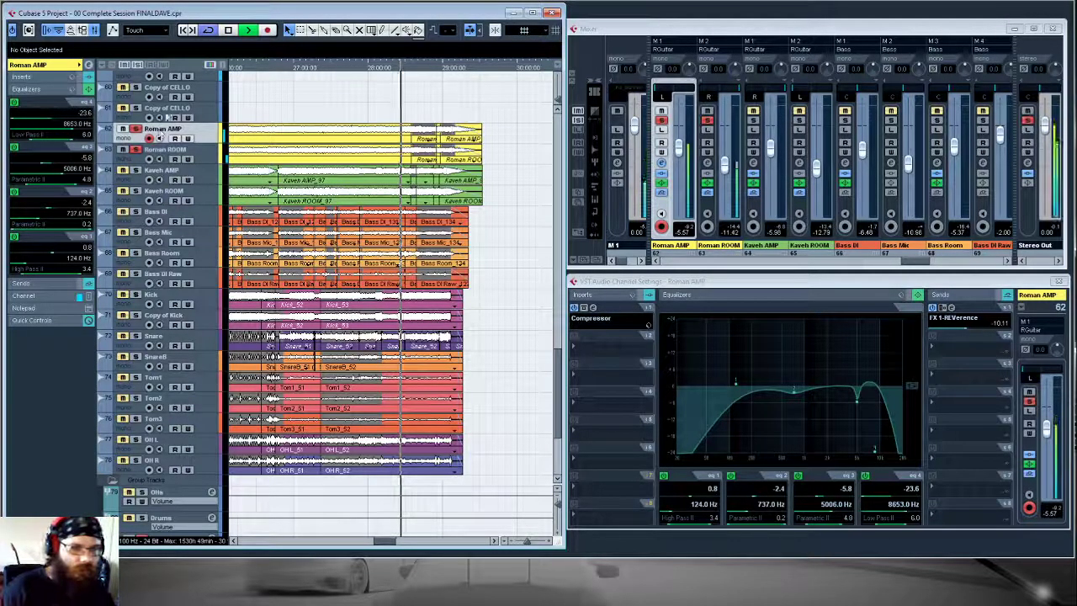
# - Check room track 63's channel settings during playback, and end with playback stopped and the solos on tracks 62 and 63 cleared
pyautogui.click(196, 153)
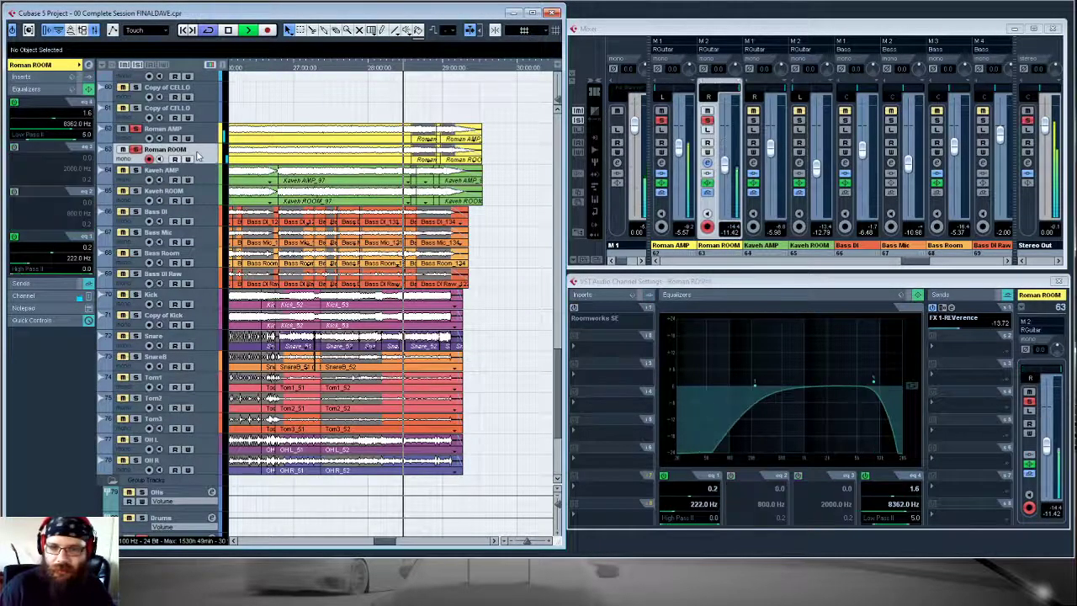
pyautogui.press('space')
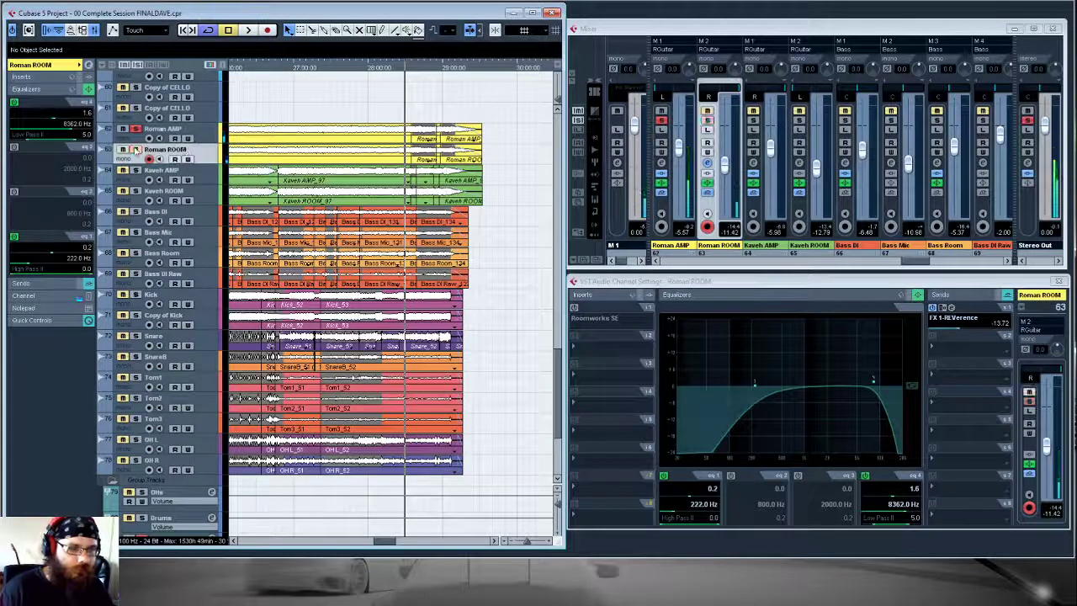
pyautogui.click(135, 129)
pyautogui.press('space')
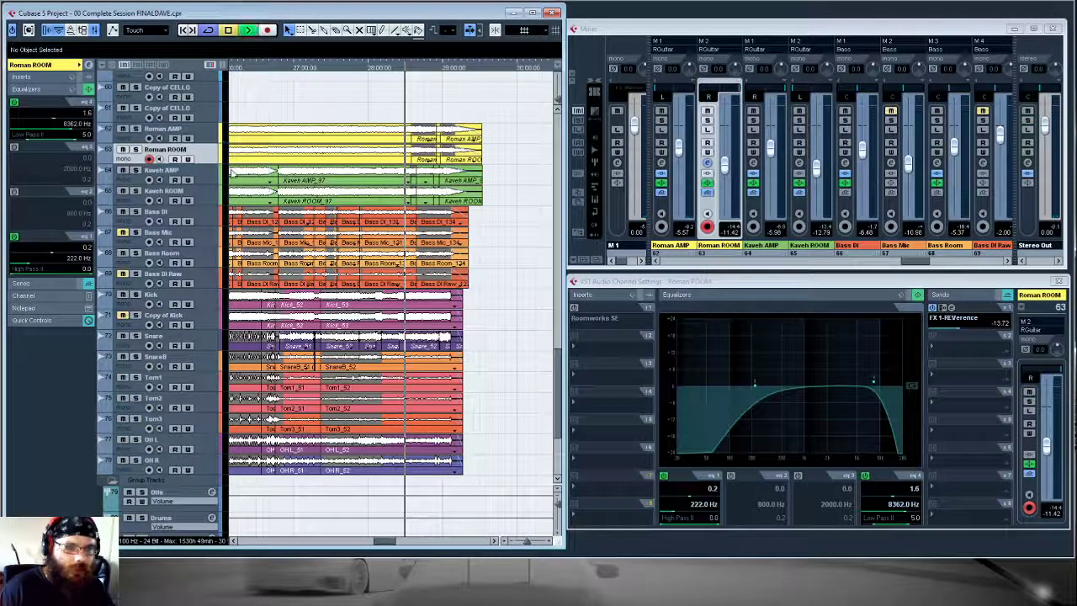
pyautogui.press('space')
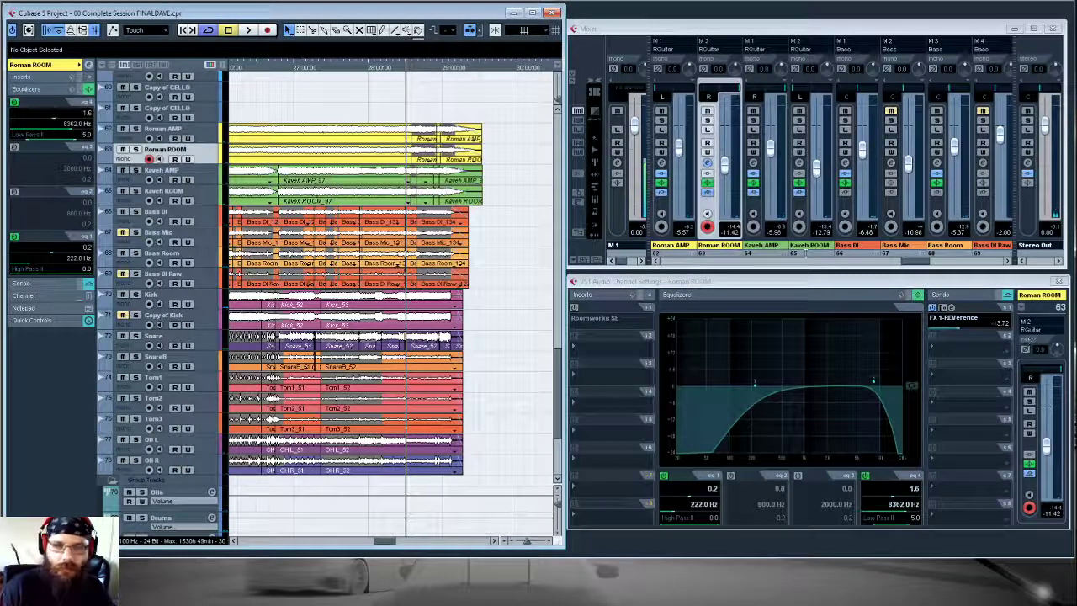
# - Solo the RGuitar group track and listen to it, ending with playback stopped
pyautogui.scroll(-3, 308, 187)
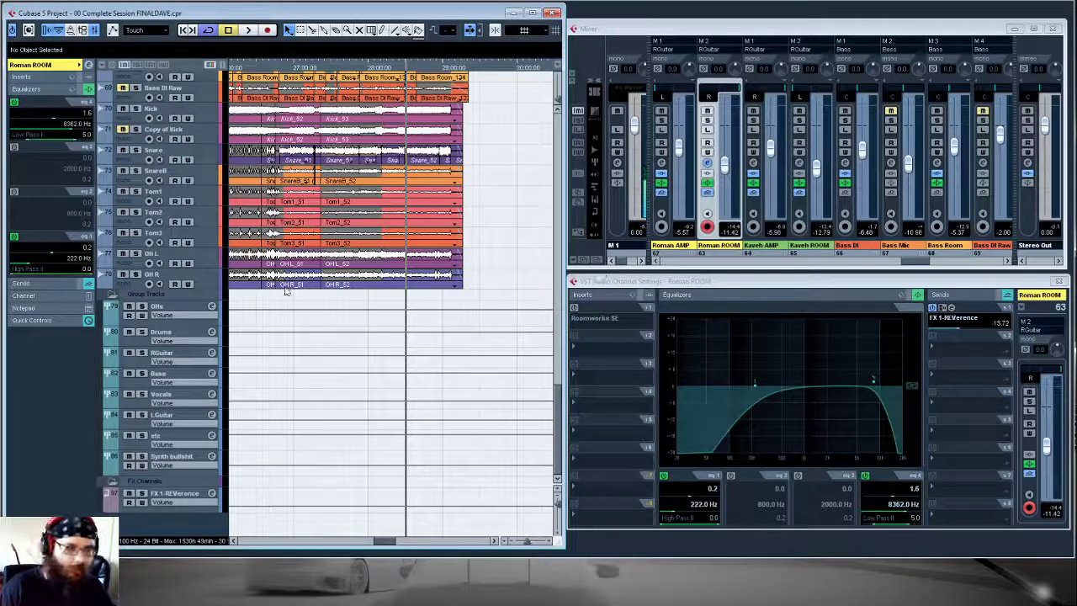
pyautogui.click(171, 357)
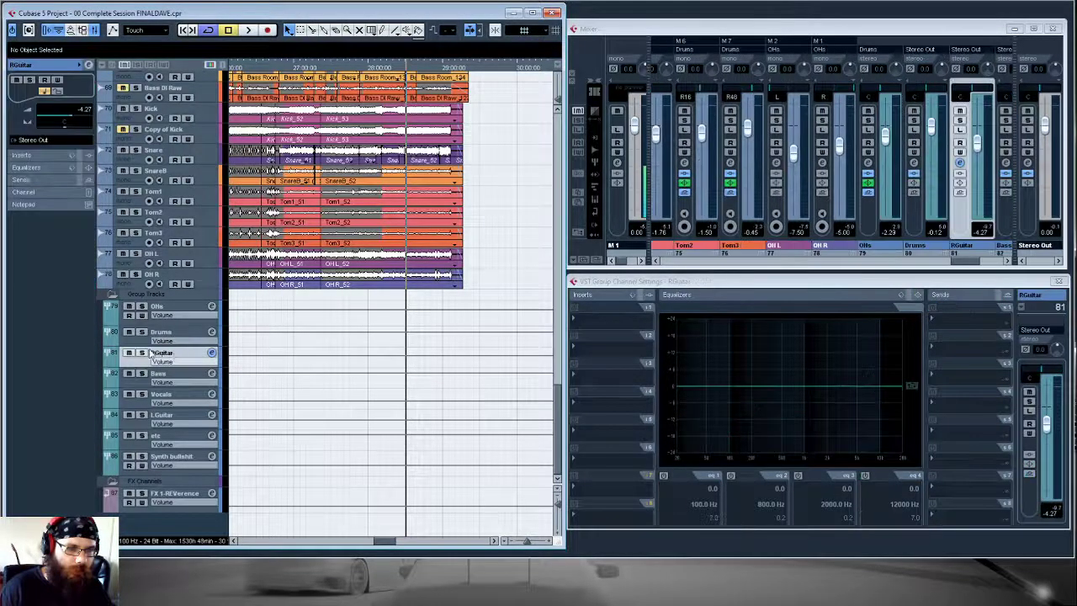
pyautogui.click(141, 353)
pyautogui.press('space')
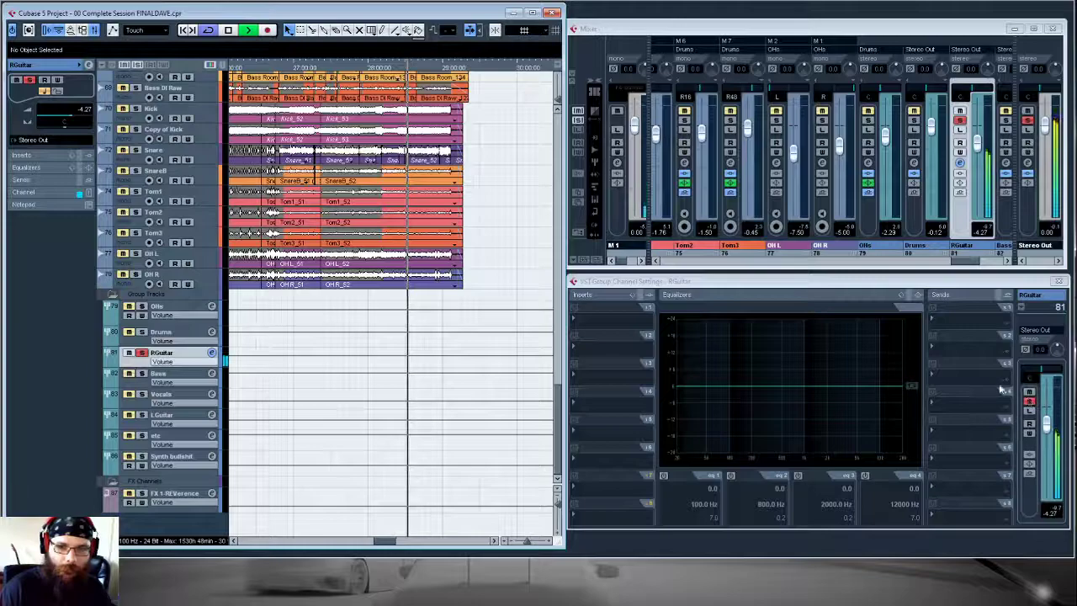
pyautogui.press('space')
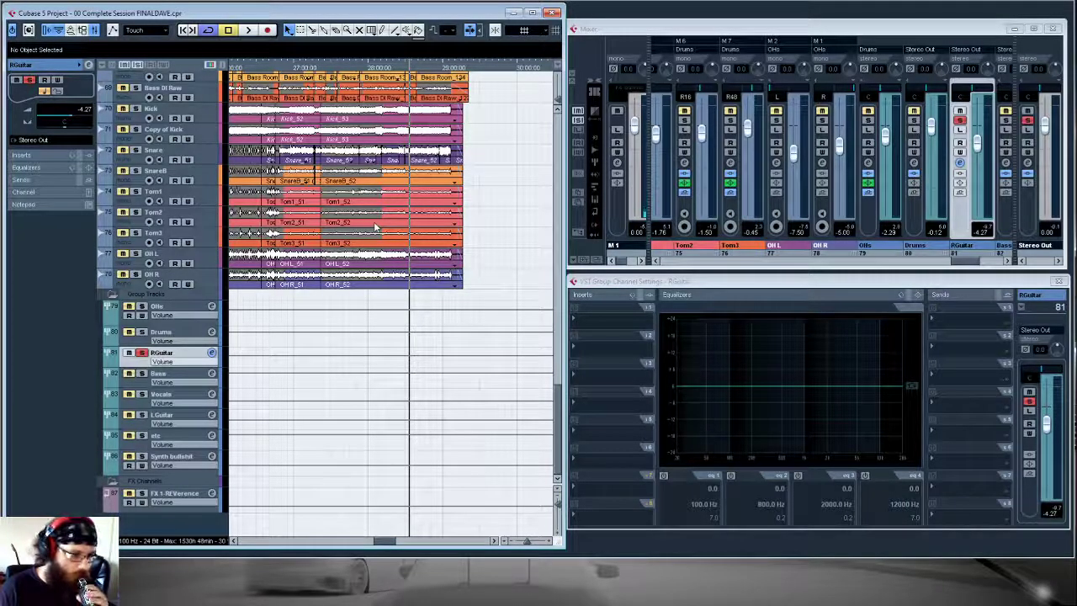
# - Solo Vocals track 16 along with the RGuitar group and play from just before the 28:40 mark
pyautogui.scroll(15, 370, 219)
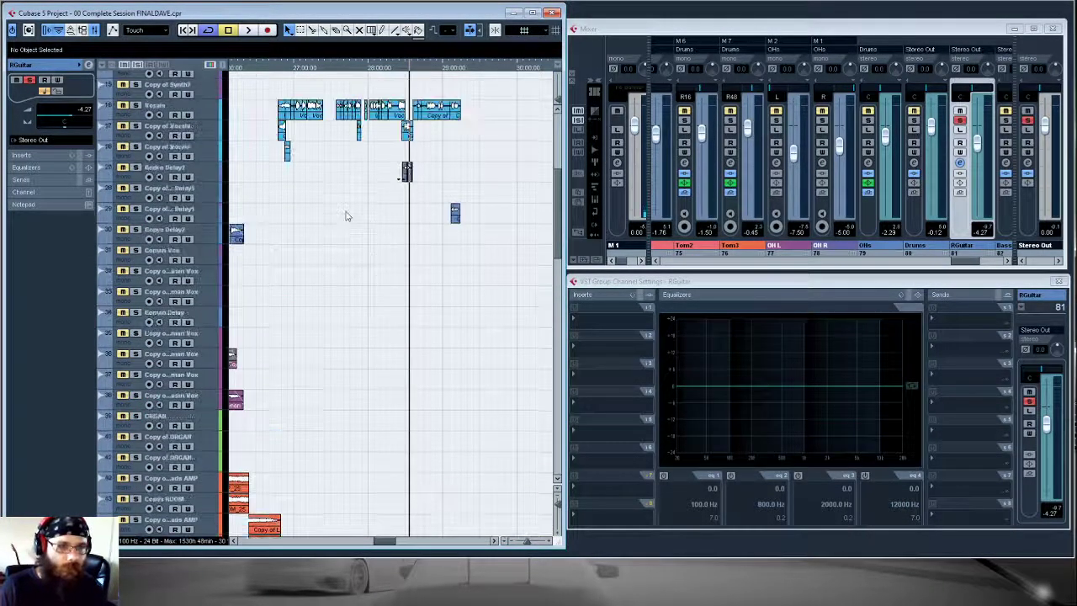
pyautogui.scroll(4, 347, 216)
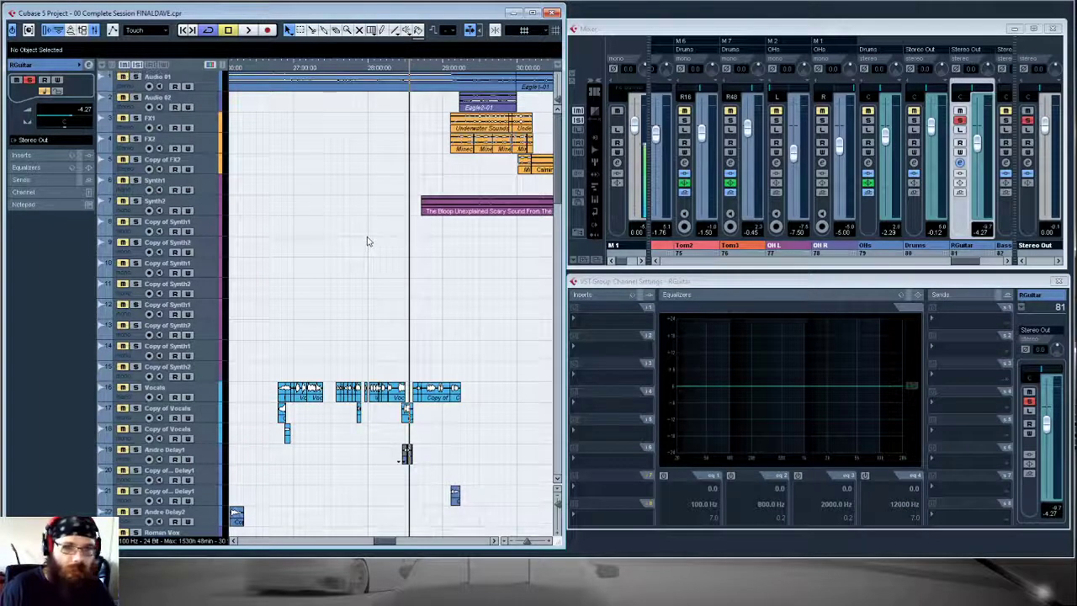
pyautogui.scroll(-3, 366, 241)
pyautogui.click(136, 202)
pyautogui.scroll(3, 413, 109)
pyautogui.click(425, 69)
pyautogui.moveTo(426, 71); pyautogui.dragTo(420, 111)
pyautogui.click(377, 69)
pyautogui.press('space')
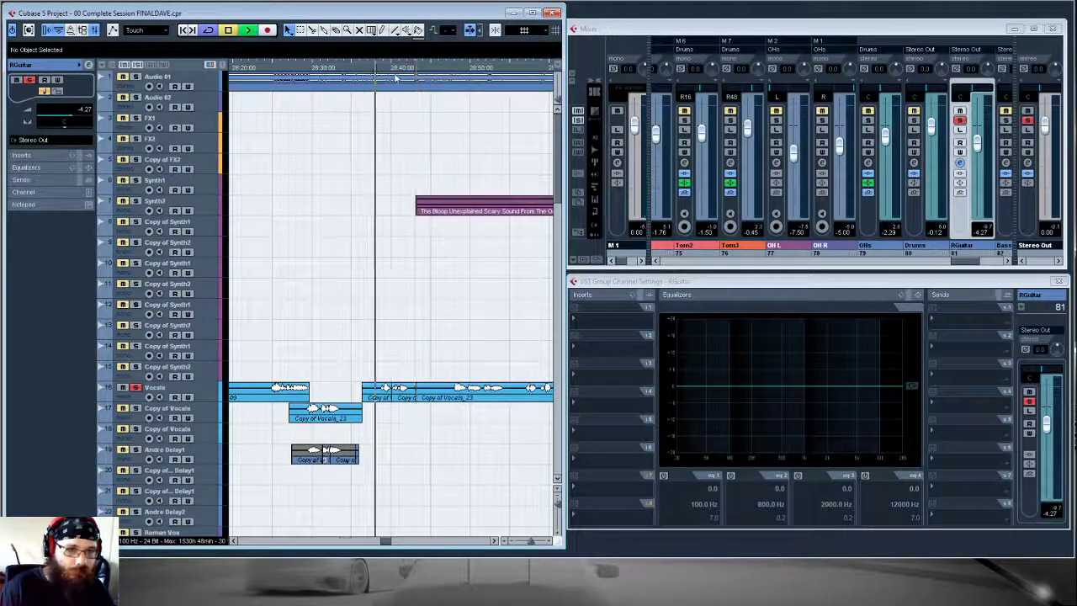
# - Clear the RGuitar group's solo and examine the inserts, EQ and send of Vocals track 16
pyautogui.scroll(-15, 301, 328)
pyautogui.scroll(-10, 300, 438)
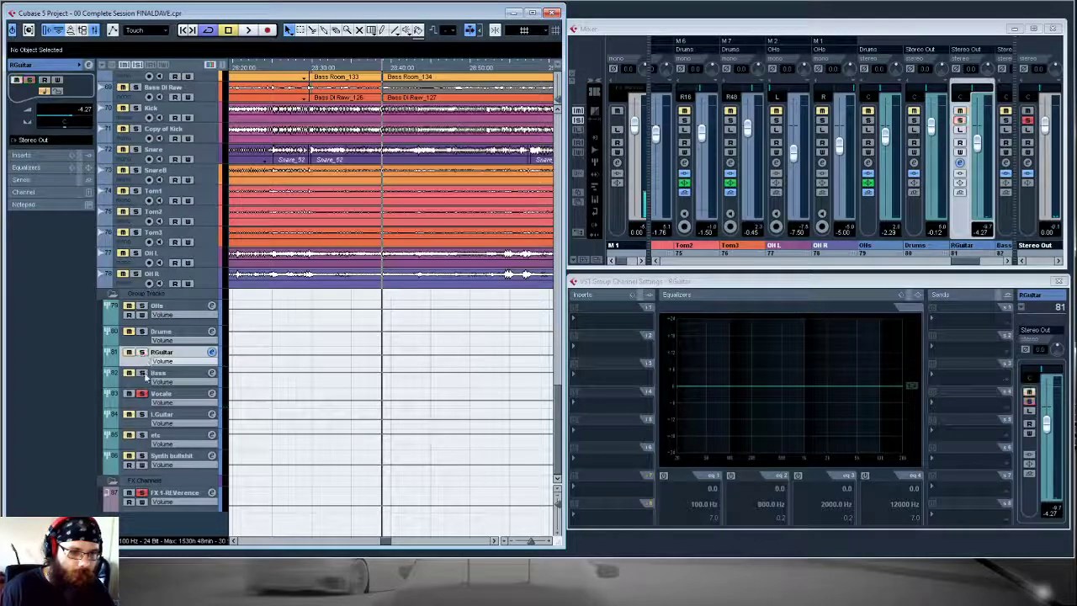
pyautogui.scroll(10, 239, 375)
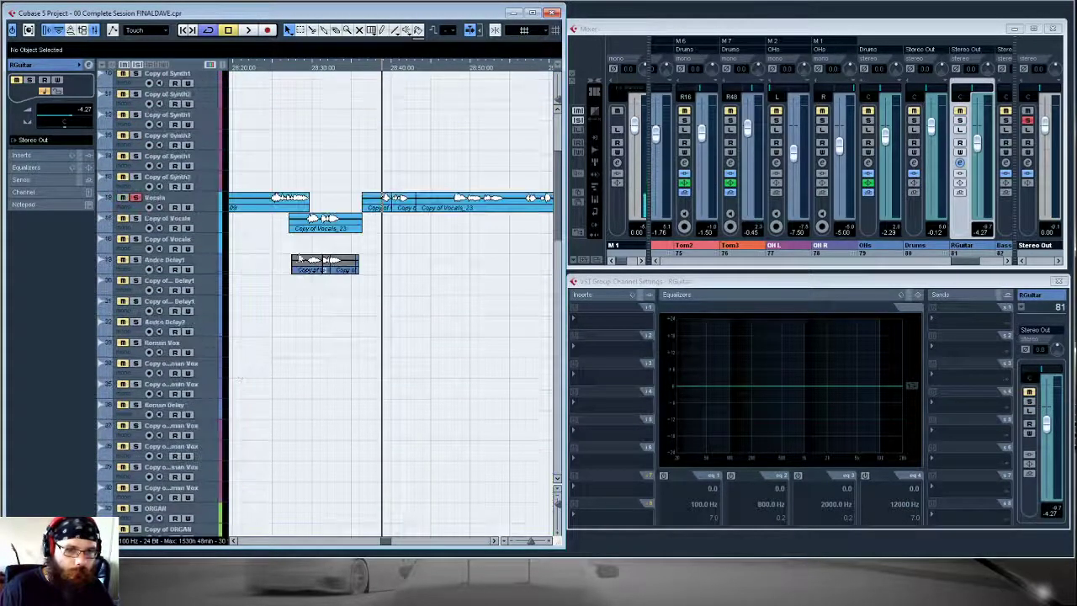
pyautogui.click(196, 199)
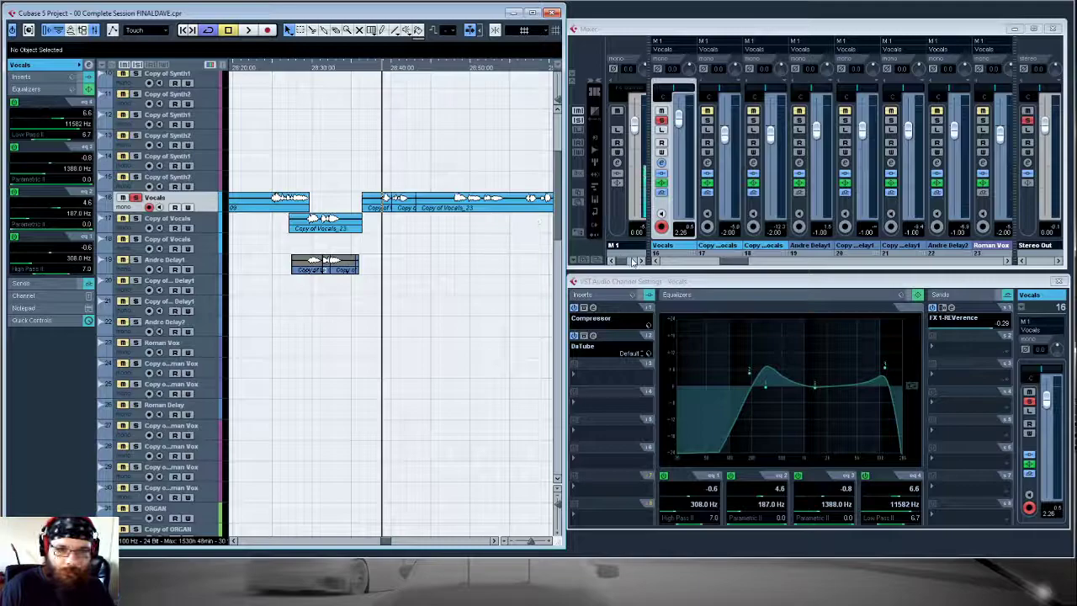
pyautogui.click(640, 286)
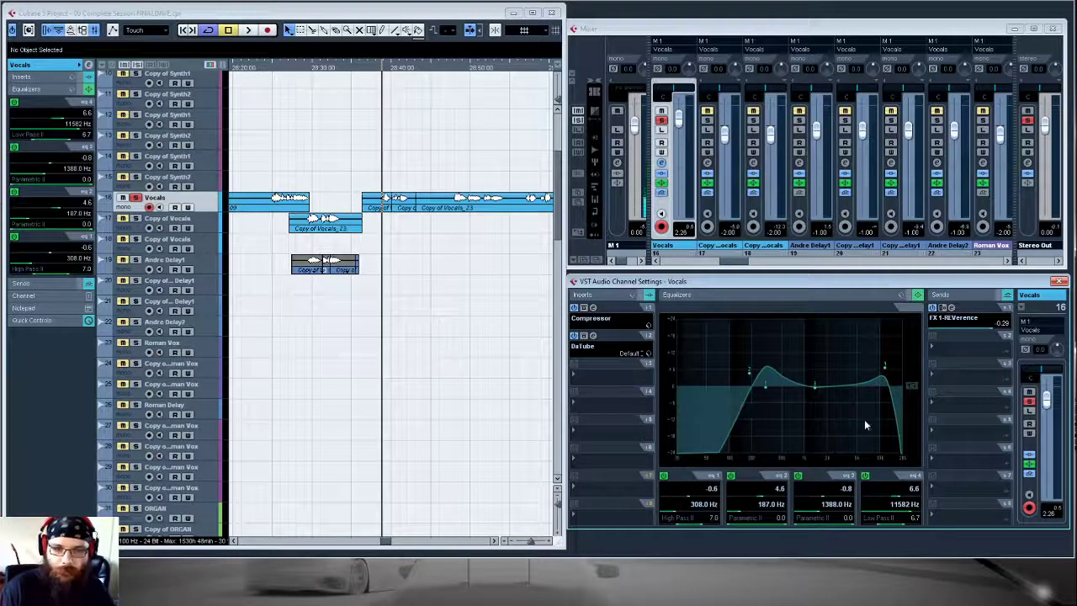
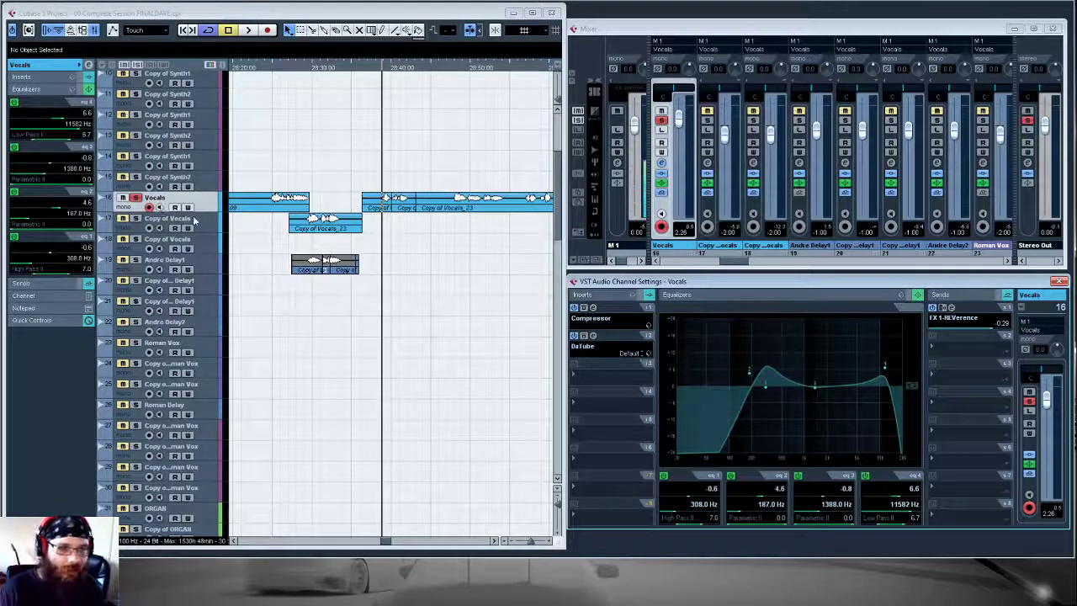
# - Compare the channel settings of vocal copy and delay tracks 17 to 21, returning to Vocals track 16
pyautogui.click(202, 216)
pyautogui.press('Down')
pyautogui.press('Down')
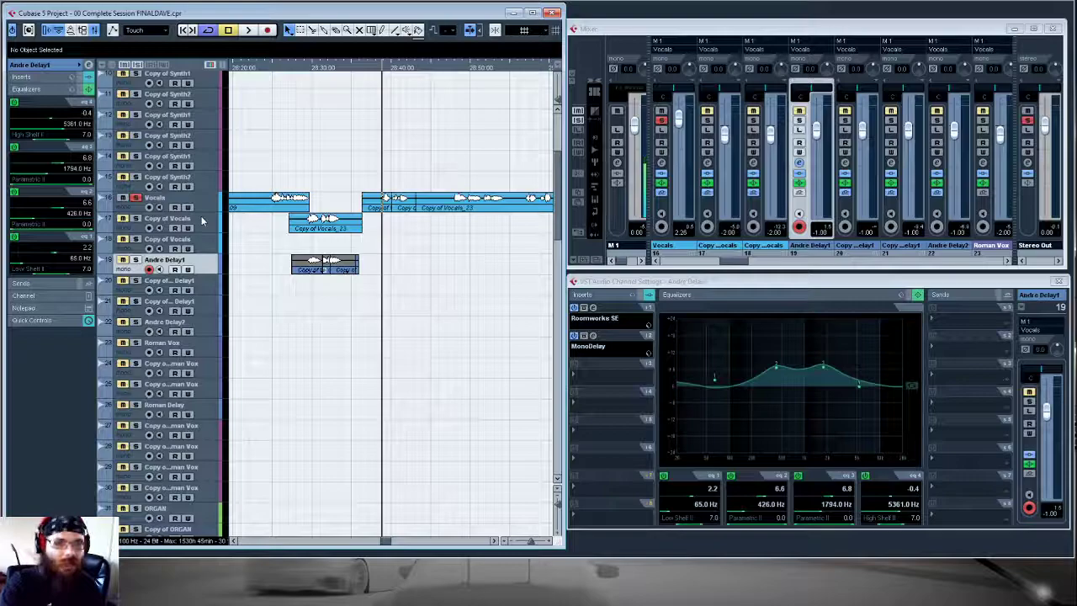
pyautogui.press('Down')
pyautogui.press('Down')
pyautogui.press('Down')
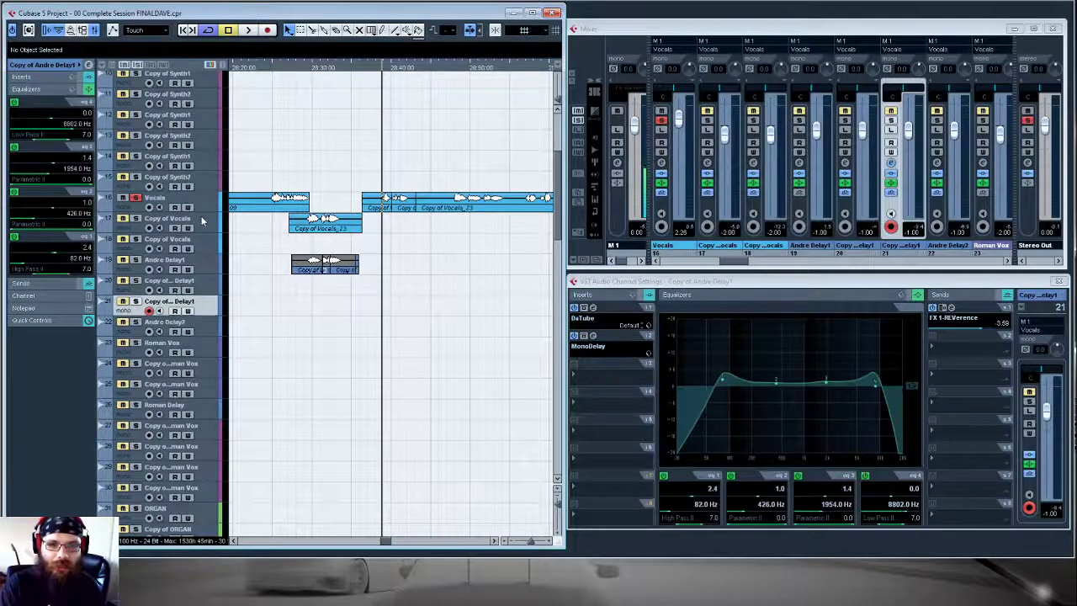
pyautogui.press('Up')
pyautogui.press('Up')
pyautogui.press('Up')
pyautogui.press('Up')
pyautogui.press('Up')
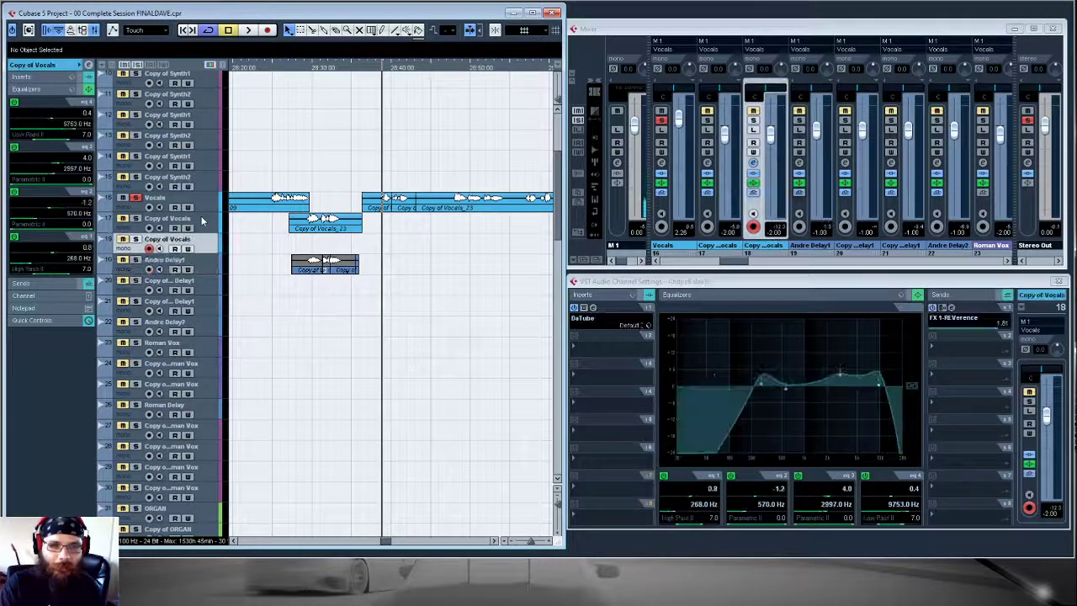
pyautogui.press('Down')
pyautogui.press('Down')
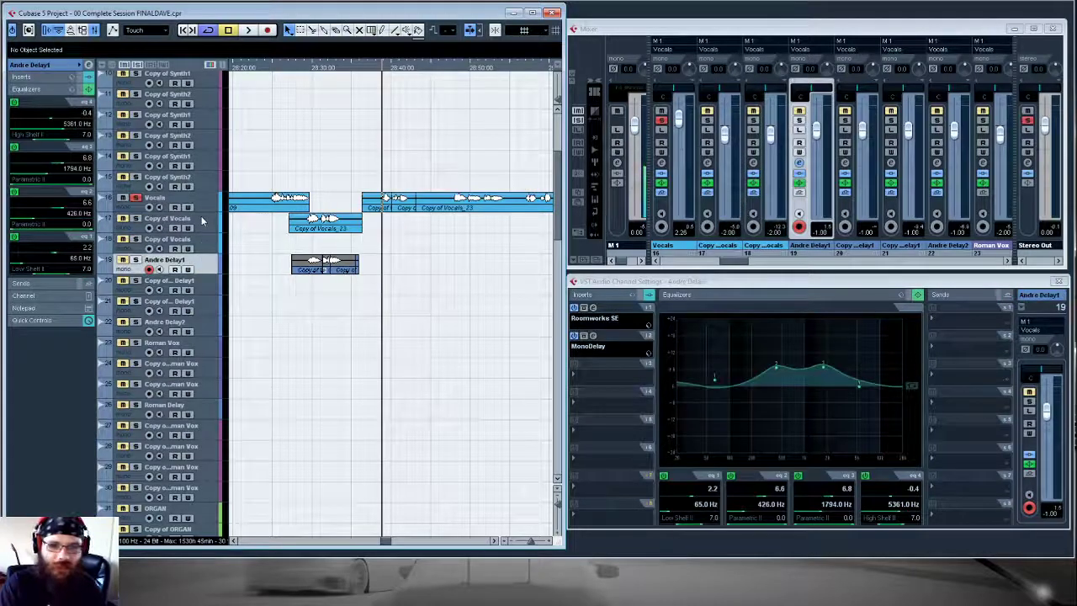
pyautogui.press('Up')
pyautogui.press('Up')
pyautogui.press('Up')
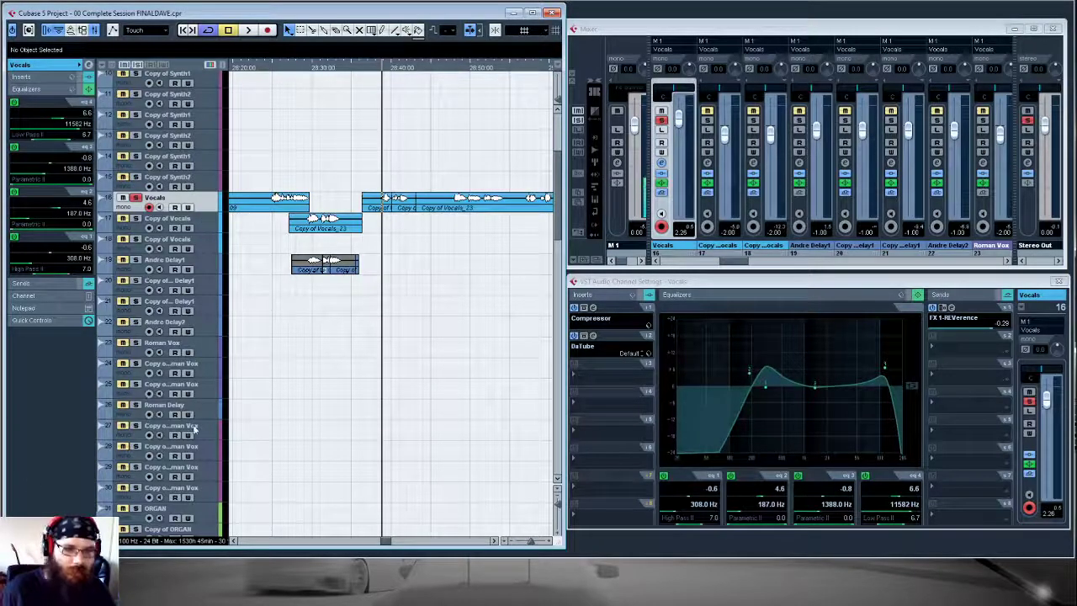
# - Survey the zoomed-out arrangement of the synth, vocal, delay and lead guitar tracks, ending at the section around 20 to 26 minutes
pyautogui.scroll(5, 522, 219)
pyautogui.scroll(-5, 355, 399)
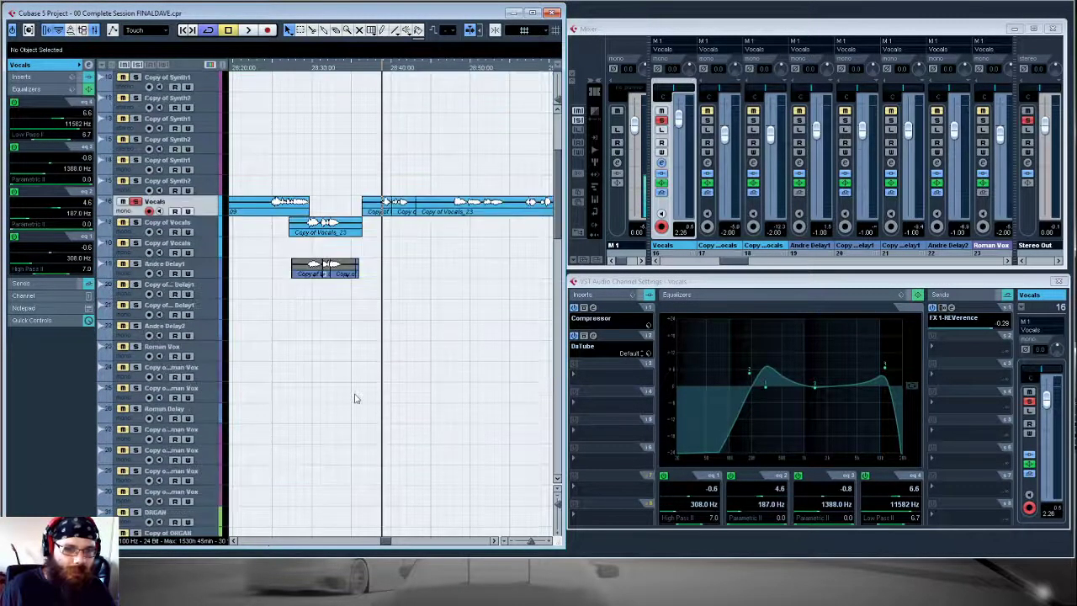
pyautogui.scroll(-3, 354, 399)
pyautogui.moveTo(528, 543); pyautogui.dragTo(516, 544)
pyautogui.click(515, 543)
pyautogui.click(515, 543)
pyautogui.click(515, 543)
pyautogui.click(515, 543)
pyautogui.click(515, 543)
pyautogui.click(515, 543)
pyautogui.click(515, 543)
pyautogui.click(515, 542)
pyautogui.click(515, 543)
pyautogui.scroll(9, 410, 364)
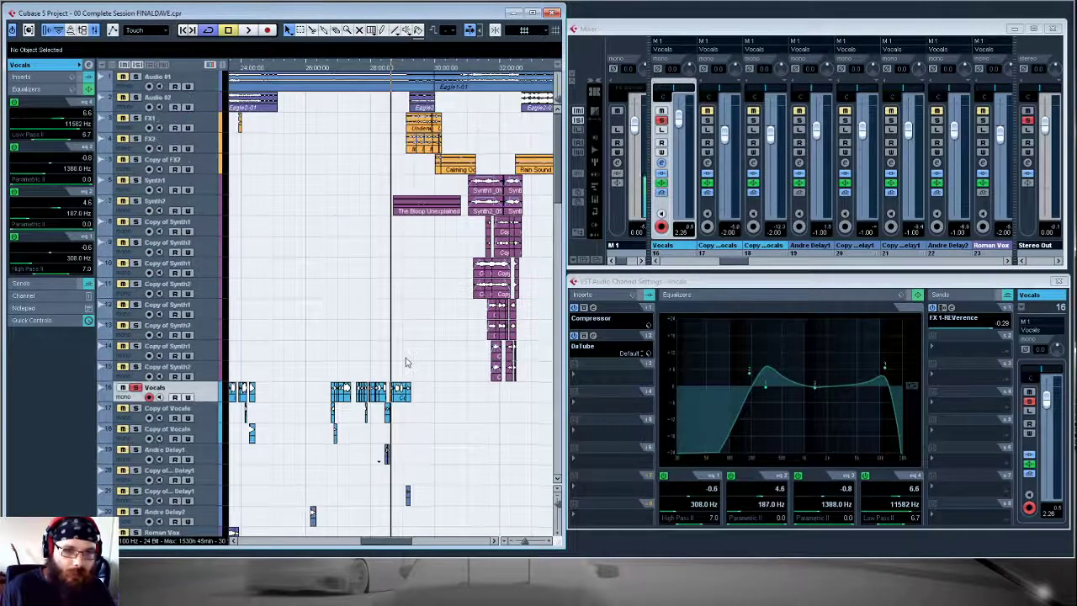
pyautogui.scroll(-7, 406, 362)
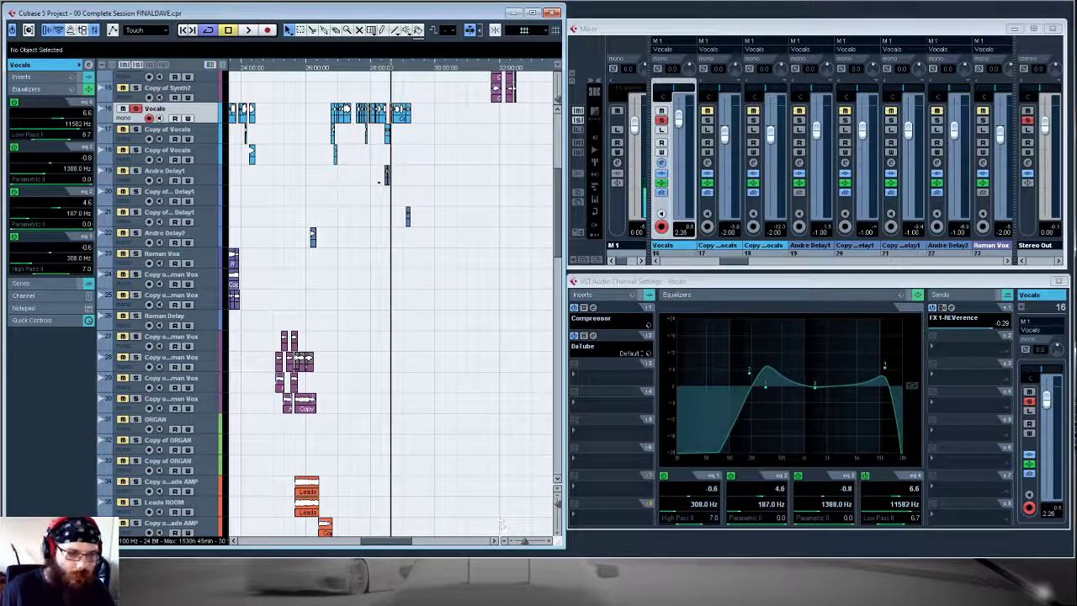
pyautogui.moveTo(395, 545); pyautogui.dragTo(367, 547)
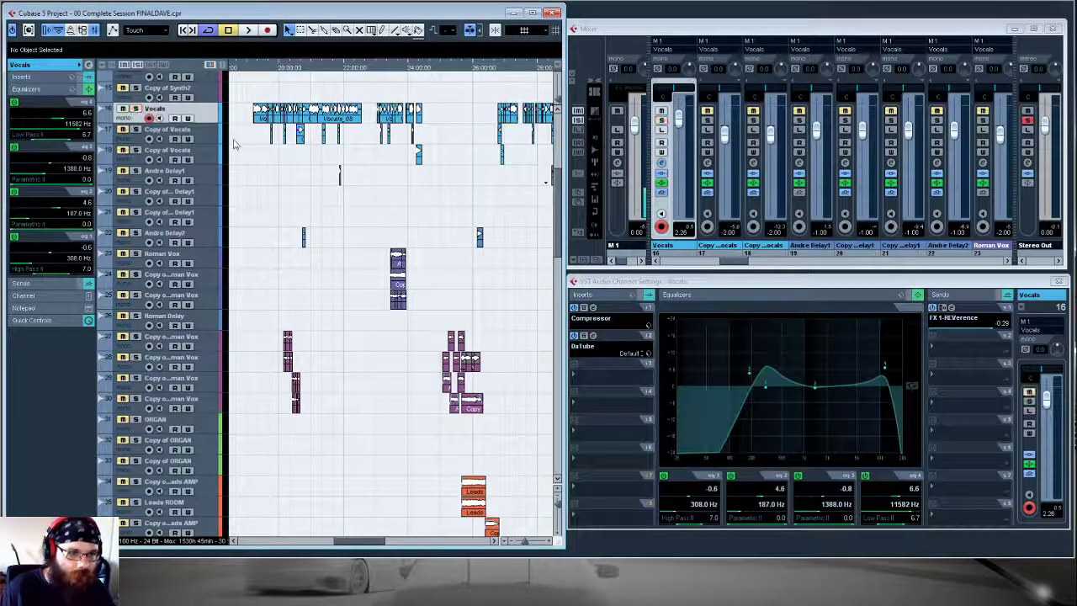
# - Clear the remaining solos on Vocals track 16, guitar tracks 62 to 65 and the FX 1-REVerence channel
pyautogui.scroll(-3, 308, 178)
pyautogui.scroll(5, 304, 175)
pyautogui.scroll(-3, 303, 380)
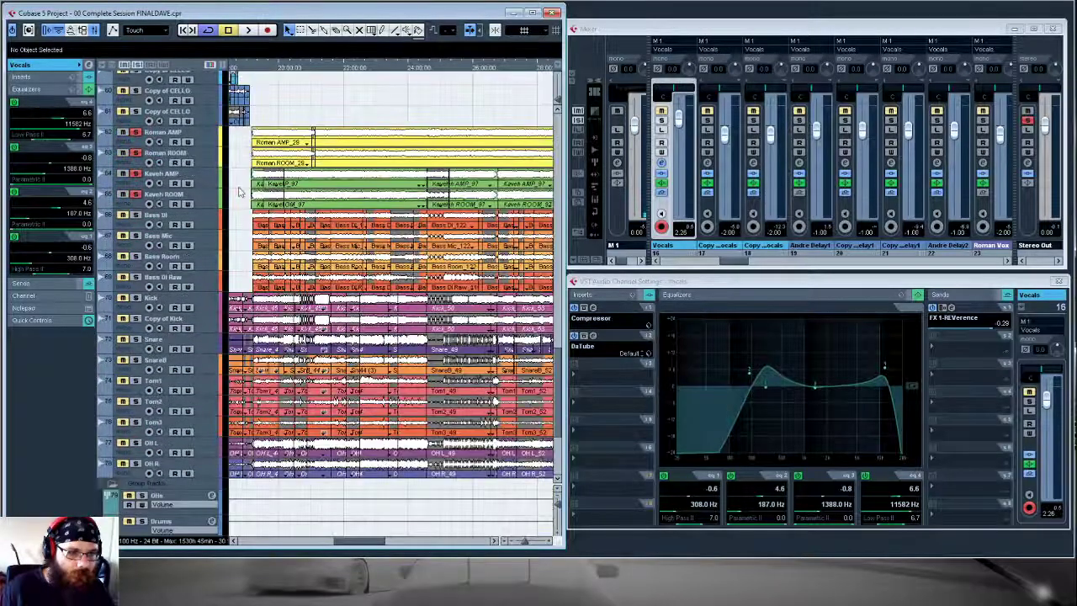
pyautogui.scroll(-5, 165, 465)
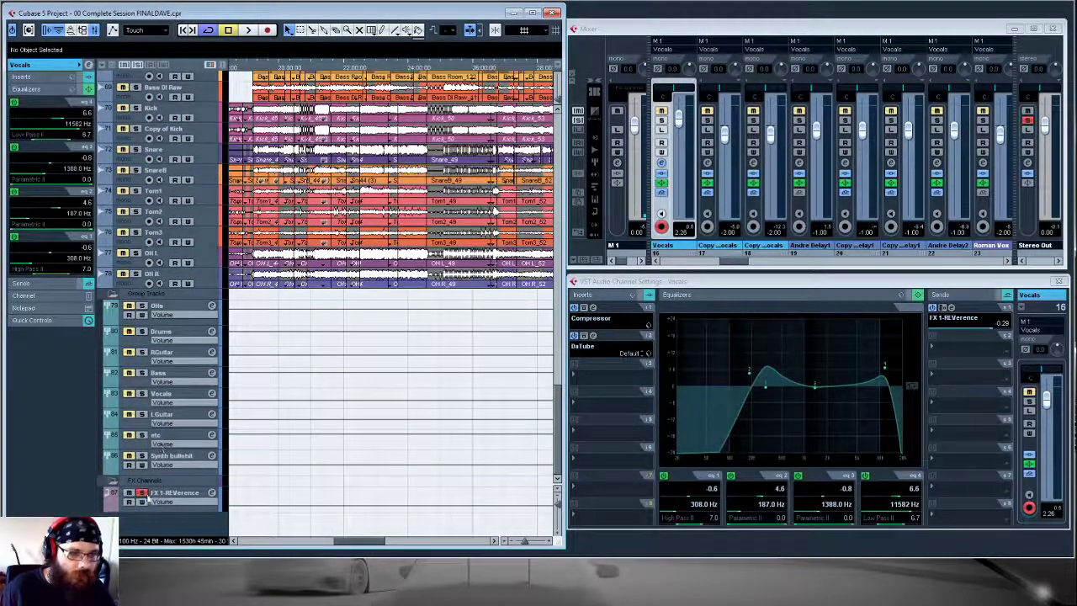
pyautogui.scroll(10, 260, 276)
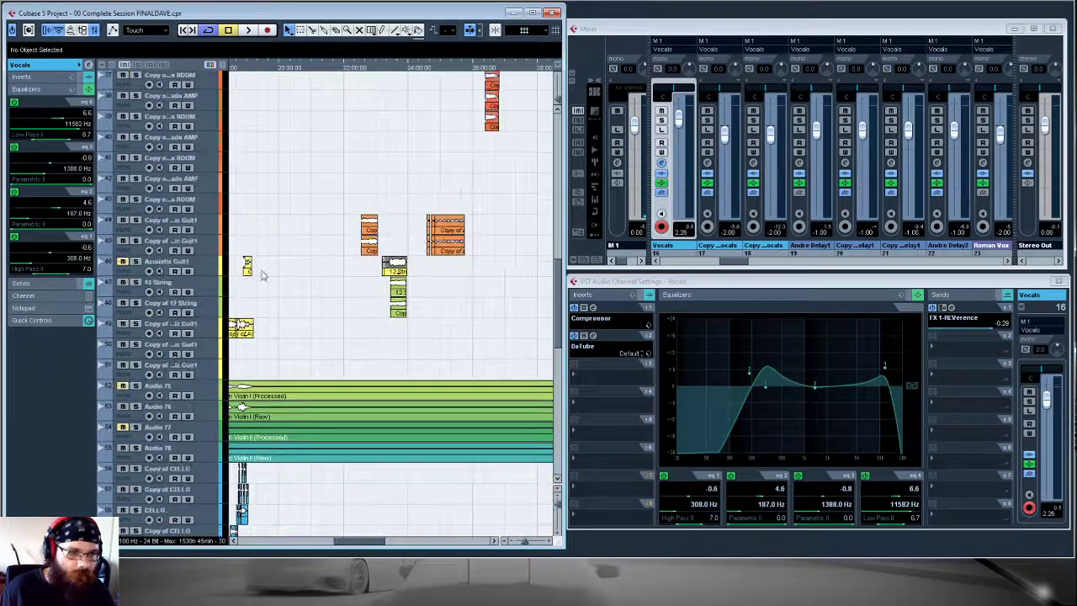
# - Find the acoustic guitar parts around 16 to 18 minutes and examine the channel settings of Acoustic Guit1 copy track 49
pyautogui.moveTo(352, 543); pyautogui.dragTo(316, 544)
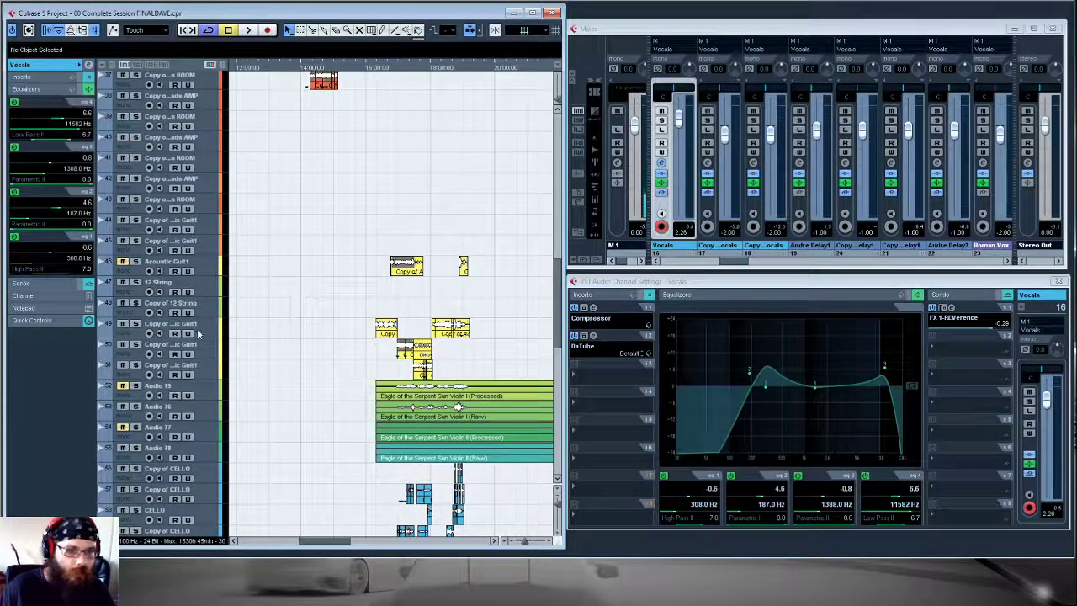
pyautogui.click(198, 330)
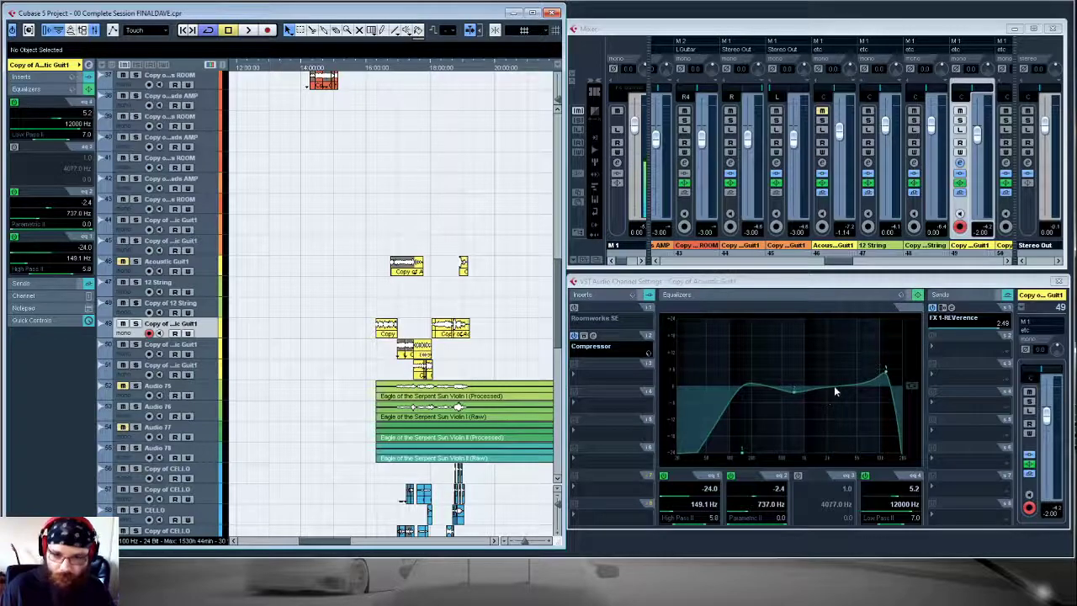
pyautogui.click(1037, 336)
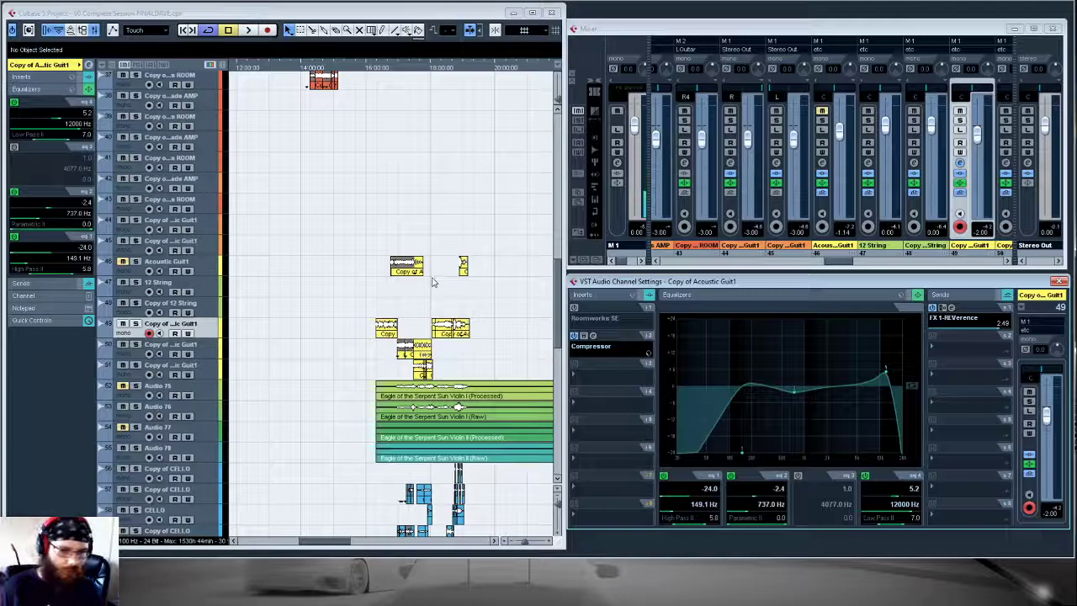
# - Compare the channel settings of the acoustic guitar and 12 String tracks 46 to 51, checking their parts between about 22 and 30 minutes
pyautogui.click(205, 348)
pyautogui.click(204, 370)
pyautogui.click(201, 284)
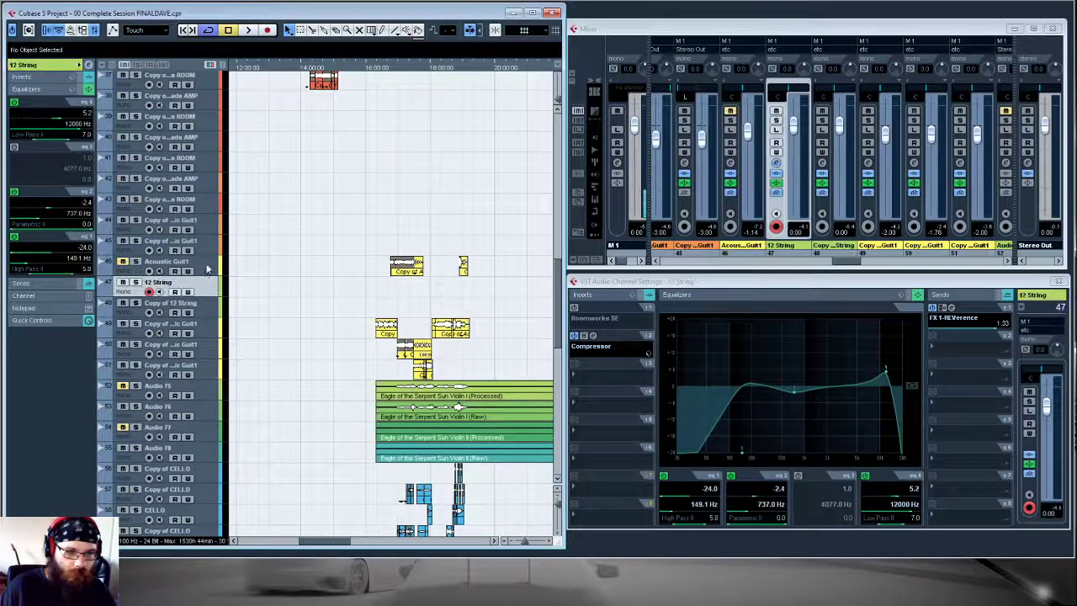
pyautogui.click(205, 268)
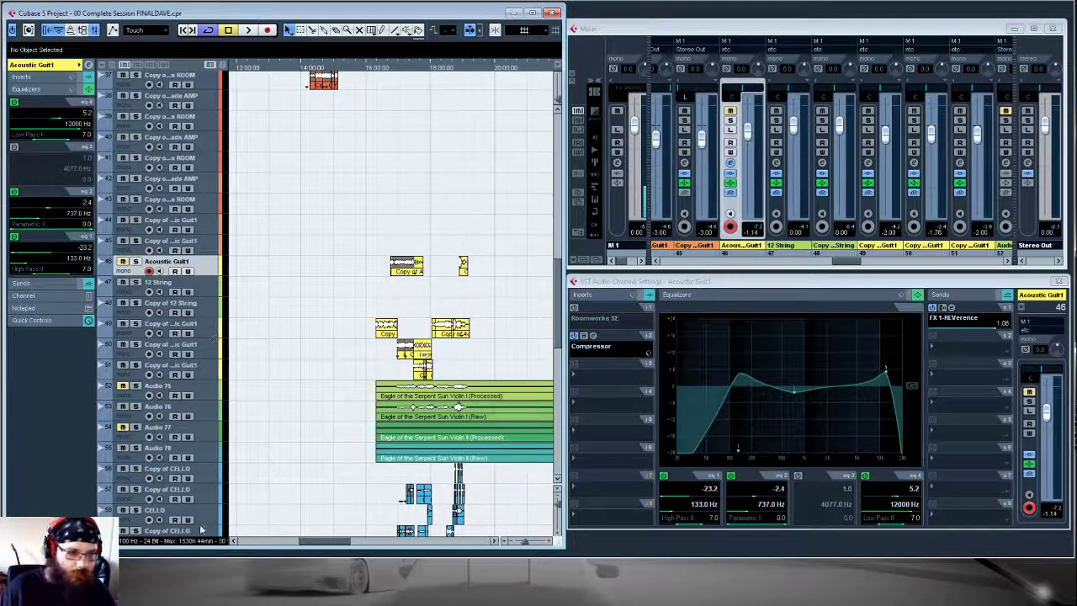
pyautogui.moveTo(305, 543); pyautogui.dragTo(355, 544)
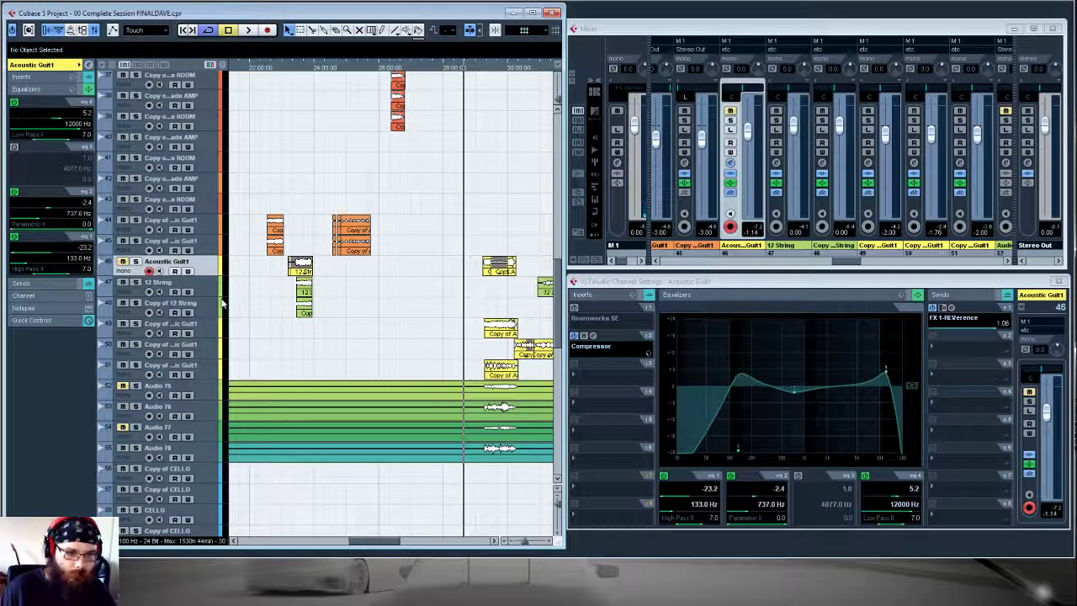
pyautogui.click(207, 288)
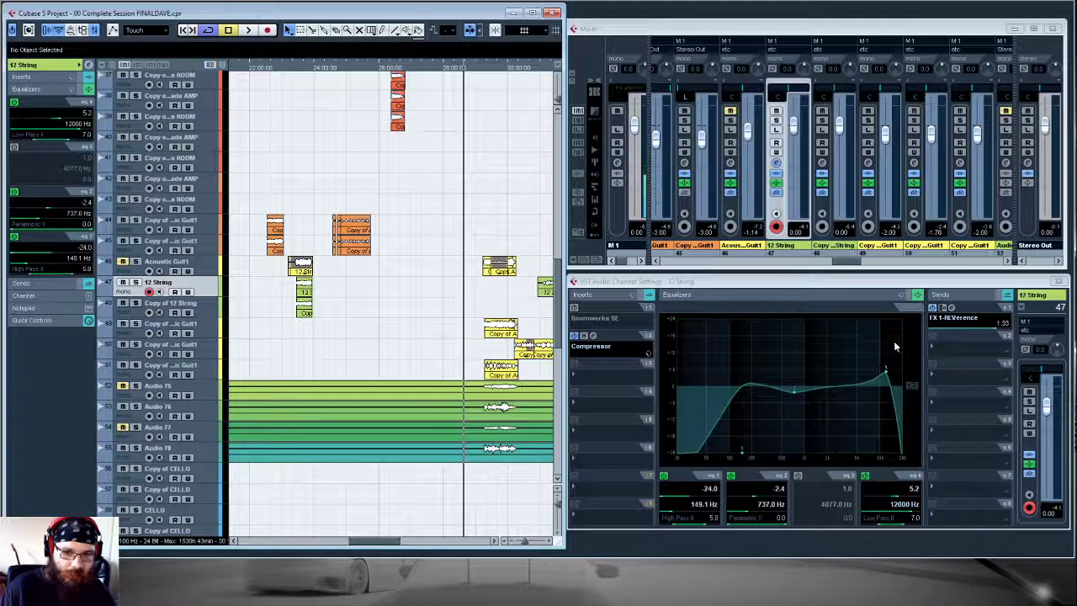
pyautogui.click(206, 314)
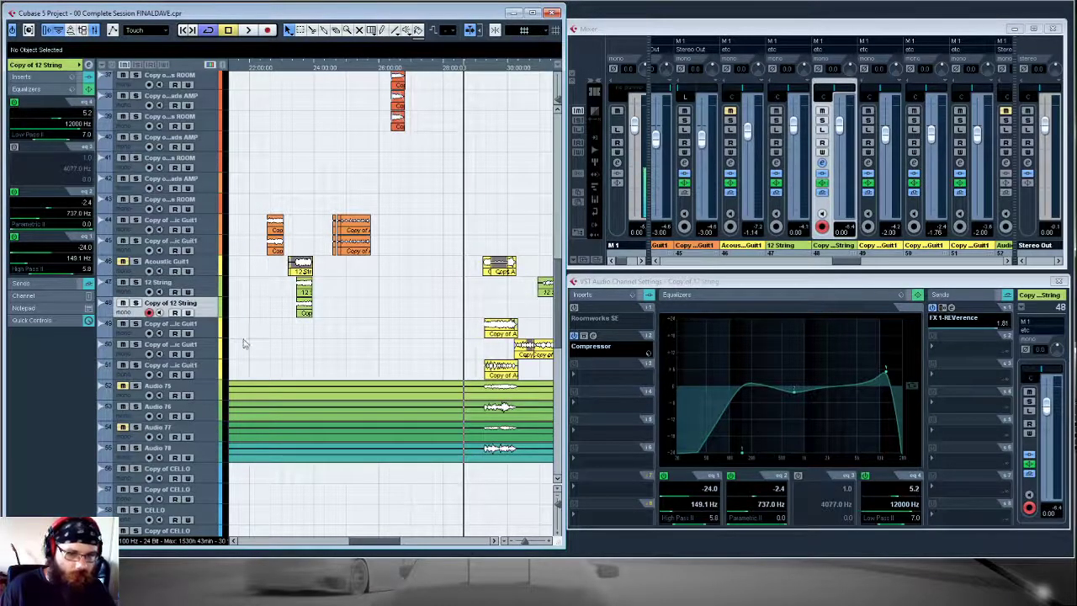
# - Solo the Copy of CELLO track 61 and play it from the start of the cello section around 16:30
pyautogui.moveTo(379, 548); pyautogui.dragTo(335, 528)
pyautogui.scroll(-2, 355, 328)
pyautogui.scroll(-5, 353, 328)
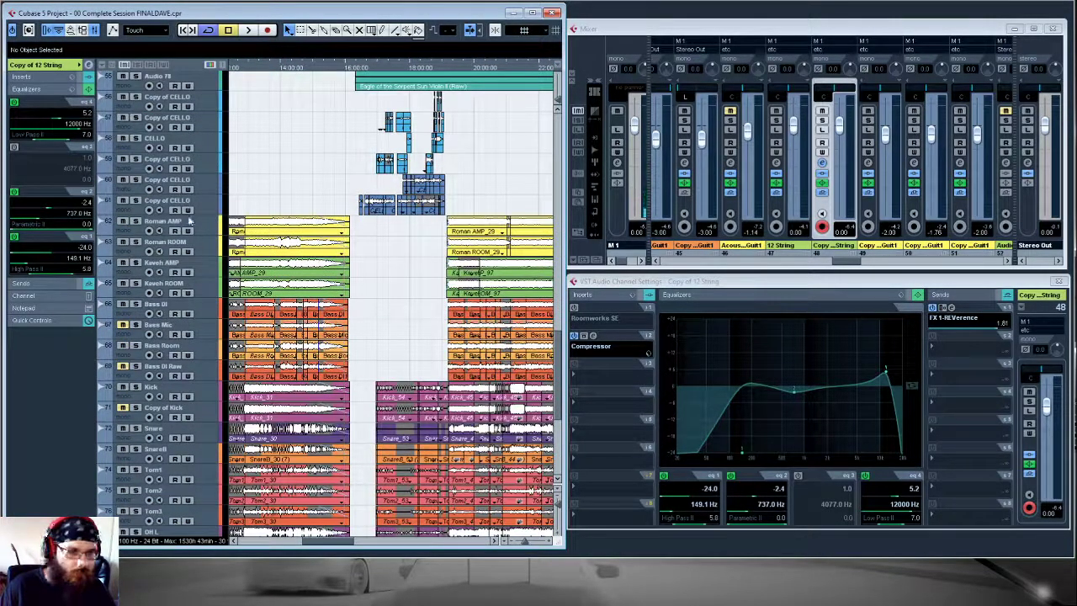
pyautogui.click(195, 209)
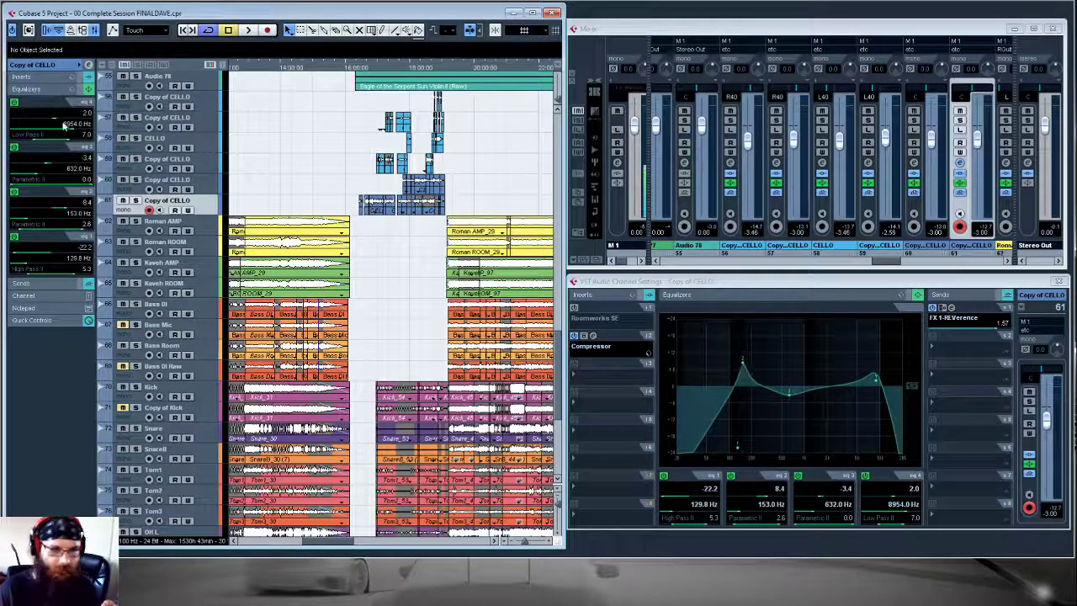
pyautogui.click(136, 200)
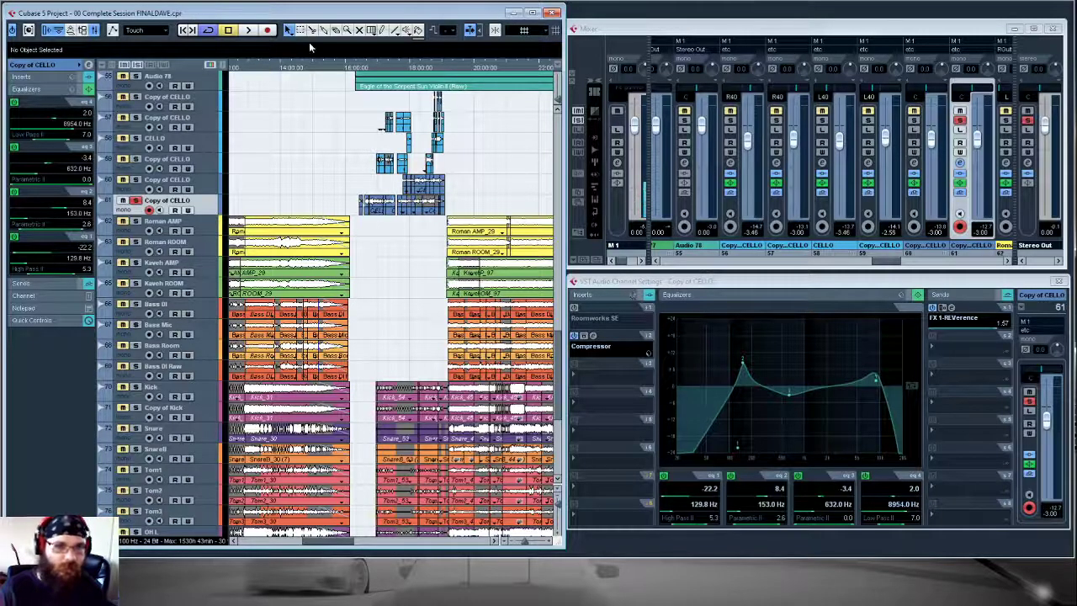
pyautogui.click(368, 70)
pyautogui.press('space')
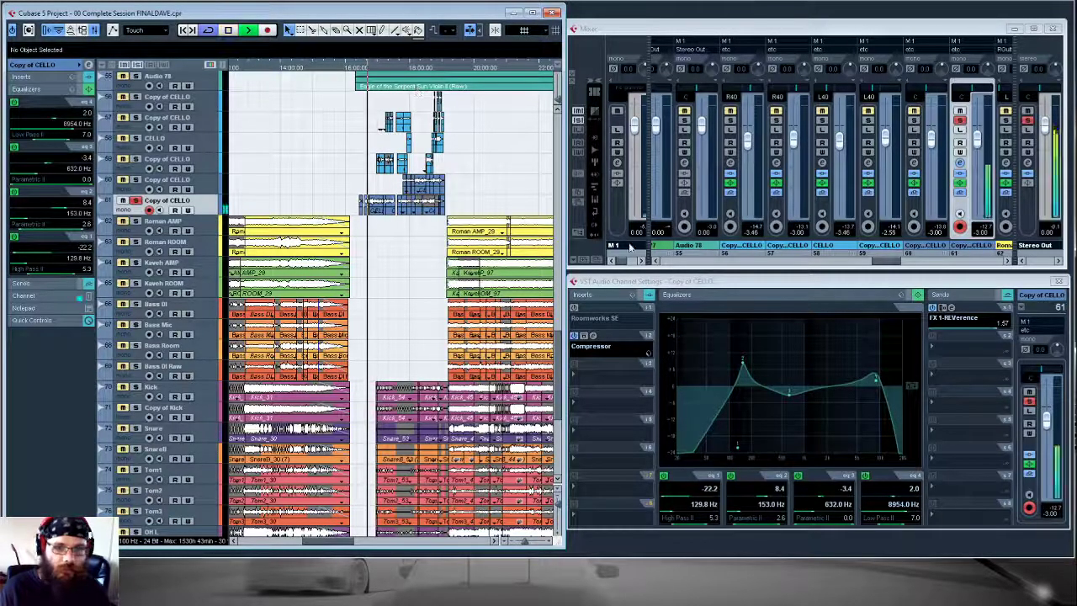
# - Compare the cello with and without EQ by bypassing all four EQ bands during playback and re-enabling them
pyautogui.click(663, 476)
pyautogui.click(731, 475)
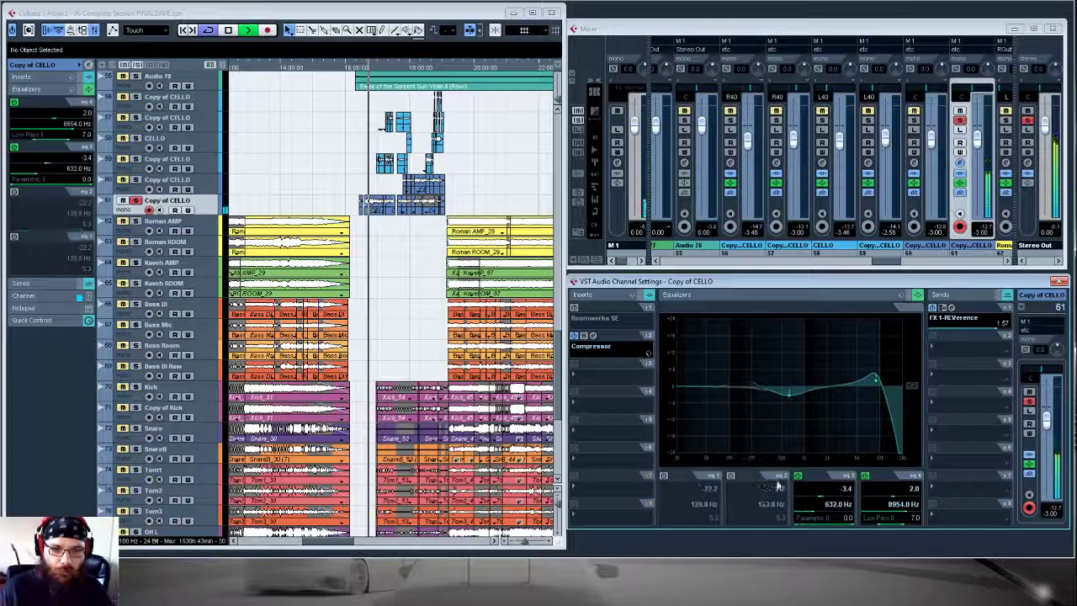
pyautogui.click(798, 475)
pyautogui.click(865, 476)
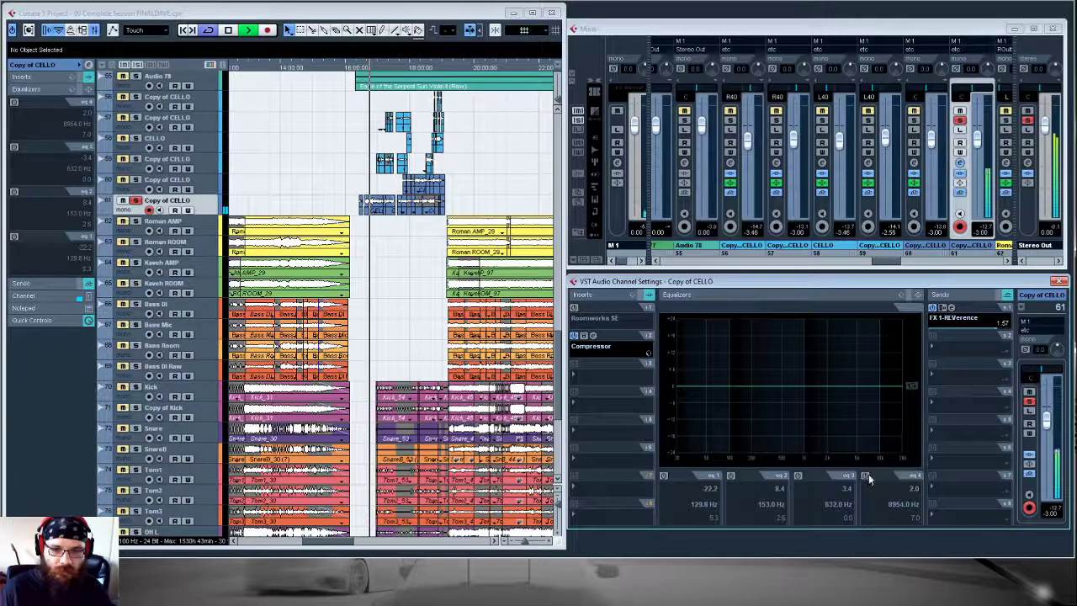
pyautogui.click(663, 475)
pyautogui.click(730, 475)
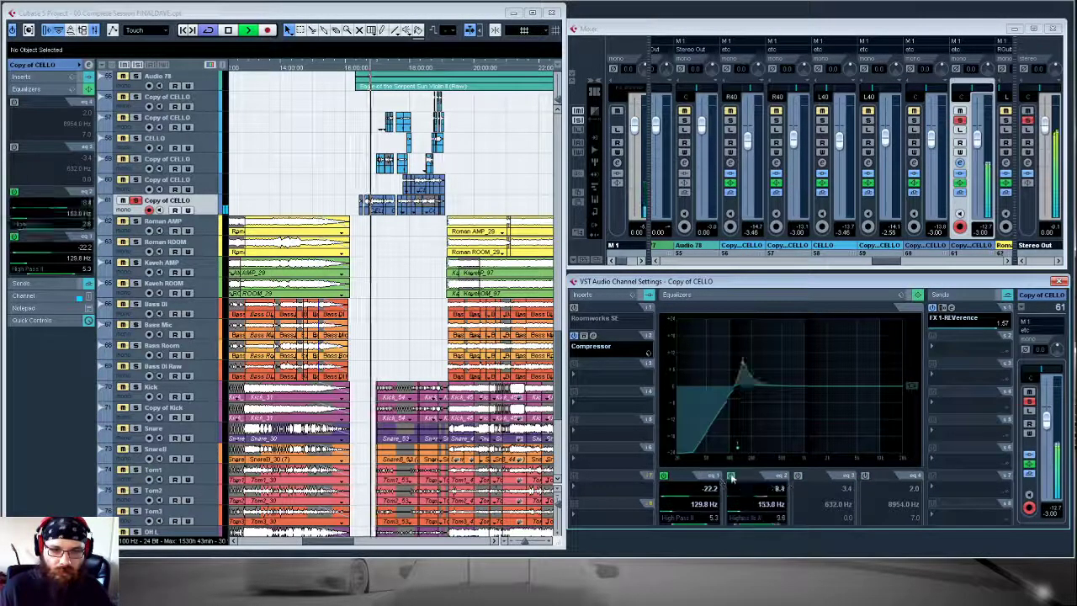
pyautogui.click(798, 476)
pyautogui.click(865, 476)
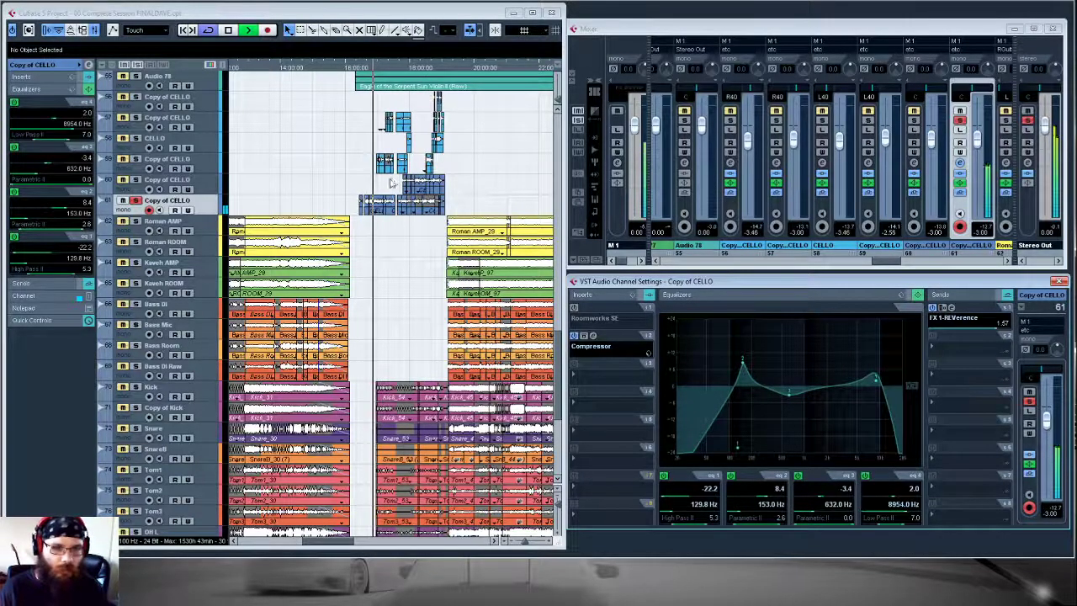
# - Stop playback, clear the solo on cello track 61 and solo the raw violin track Audio 76
pyautogui.scroll(3, 399, 215)
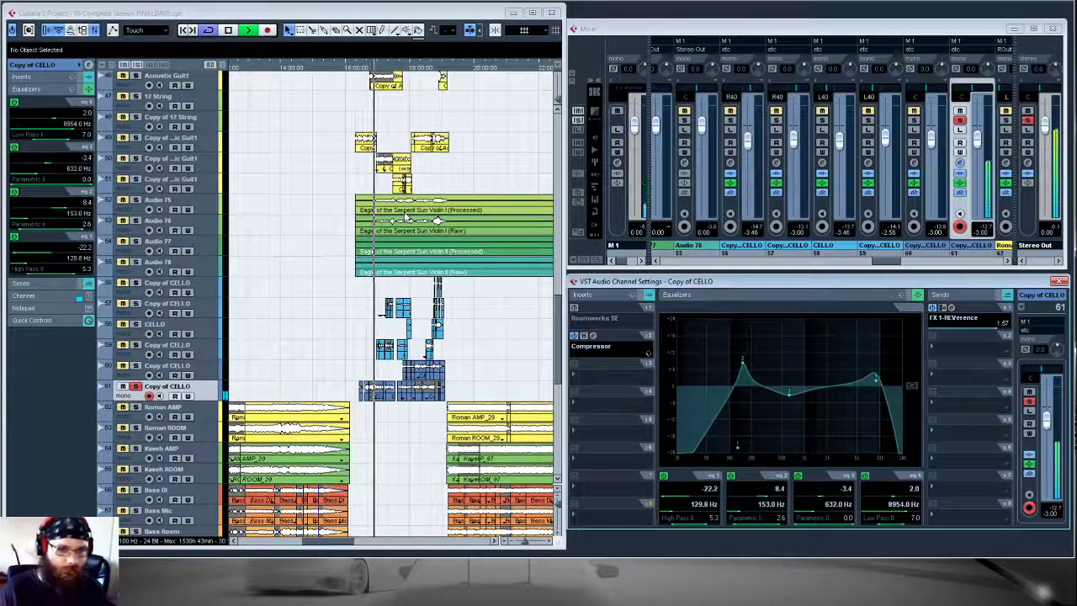
pyautogui.press('space')
pyautogui.click(136, 386)
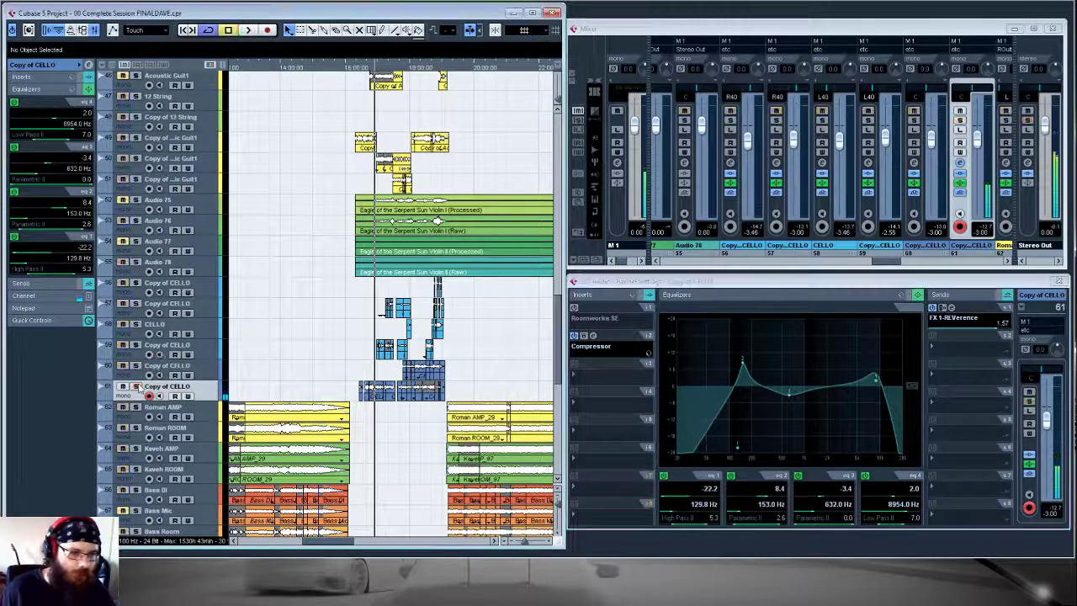
pyautogui.click(135, 220)
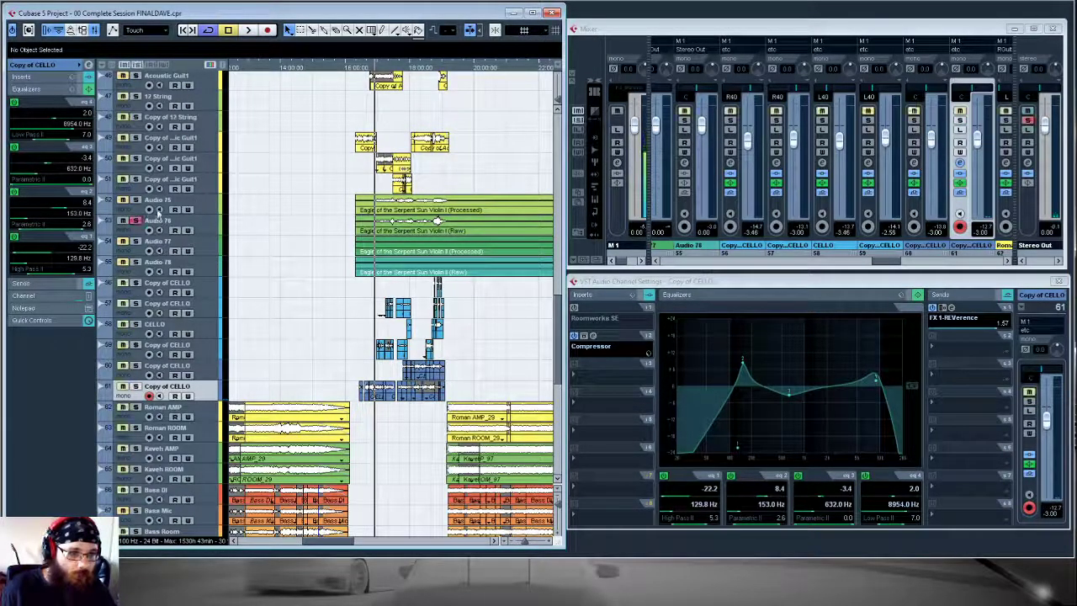
# - Enlarge the violin tracks in the arrangement and select the Violin I (Raw) event on Audio 76
pyautogui.click(394, 70)
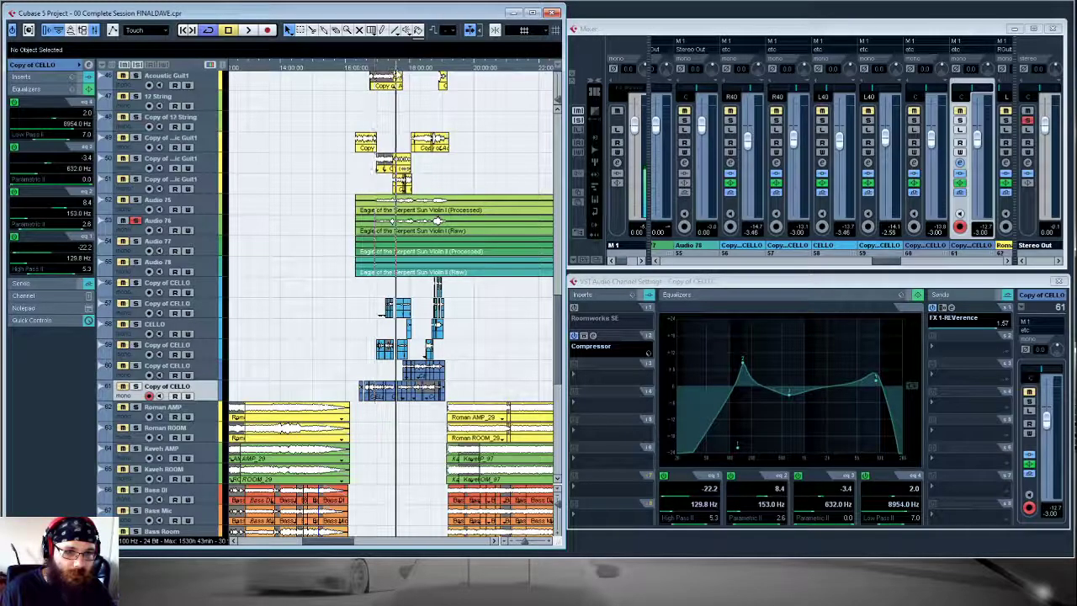
pyautogui.press('h')
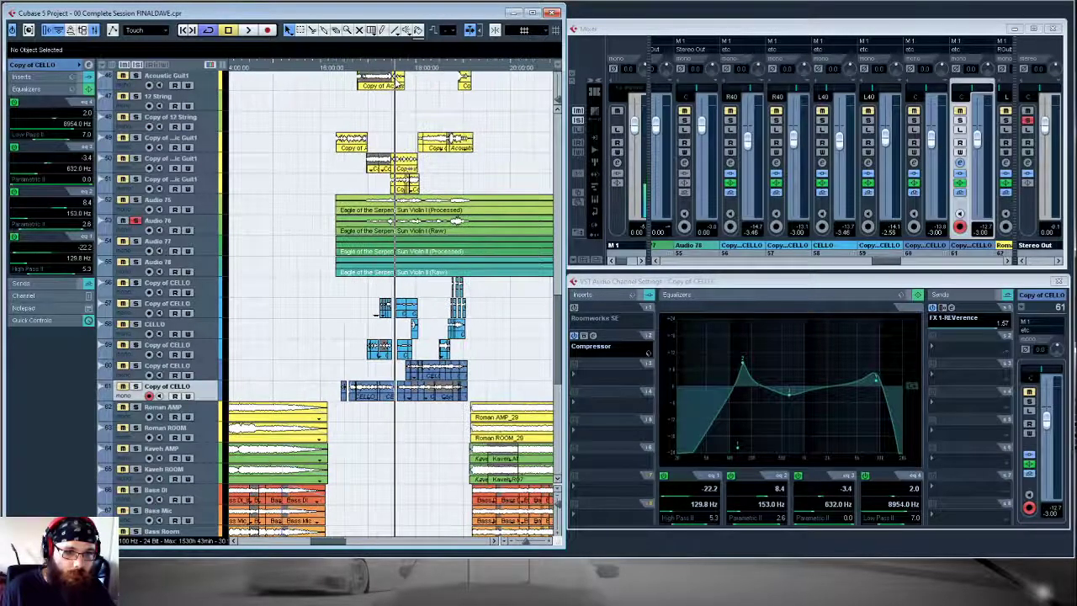
pyautogui.click(558, 534)
pyautogui.click(559, 534)
pyautogui.click(559, 534)
pyautogui.click(558, 534)
pyautogui.click(558, 534)
pyautogui.scroll(4, 391, 303)
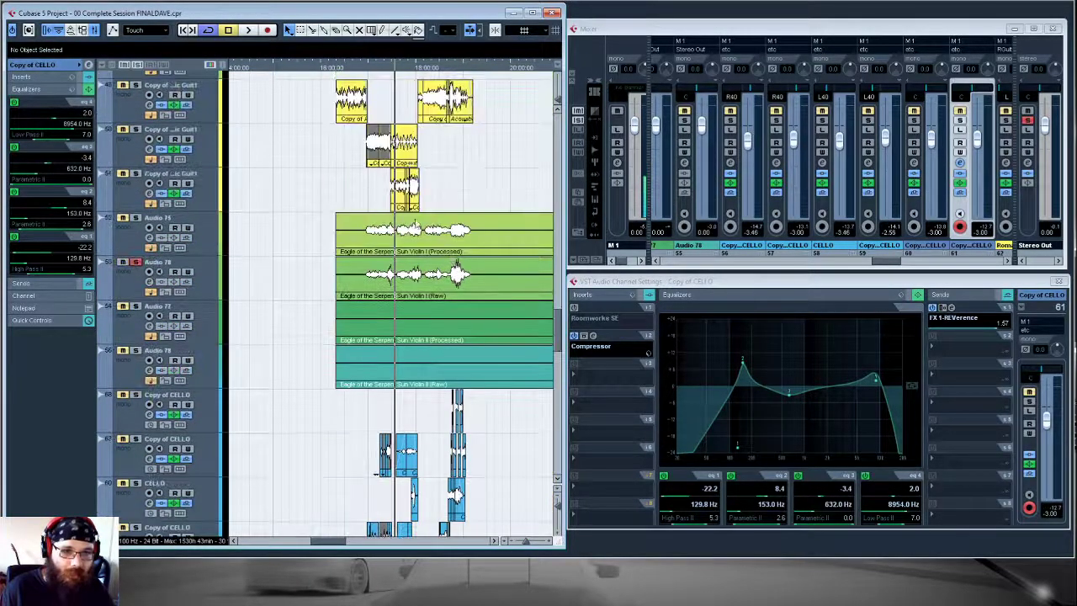
pyautogui.click(393, 286)
pyautogui.click(396, 362)
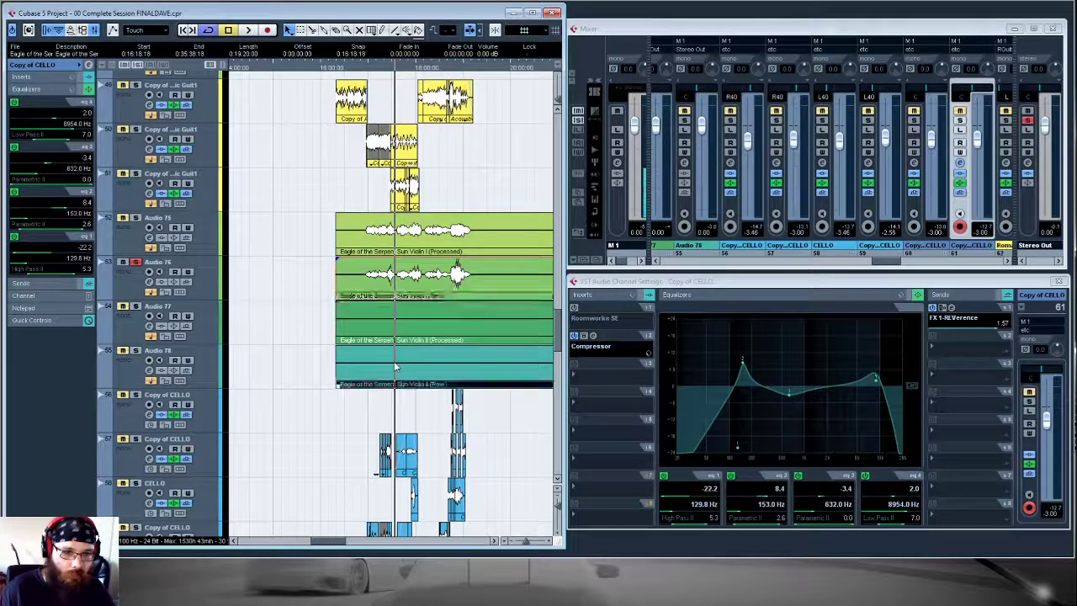
pyautogui.click(386, 284)
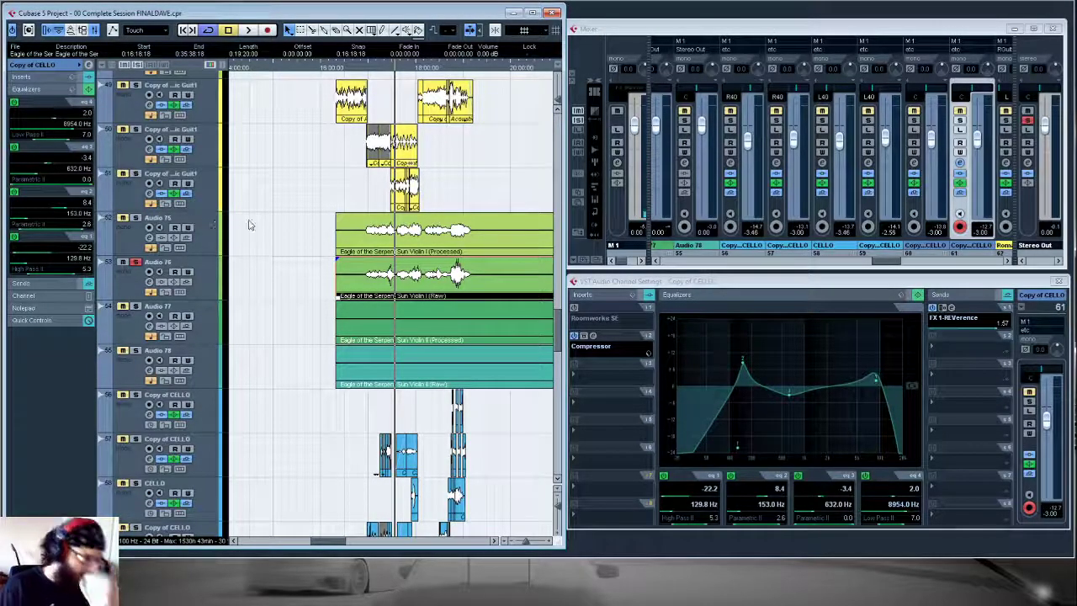
# - Play the soloed violin from about 16:30 and show the channel settings of Audio 76
pyautogui.click(354, 66)
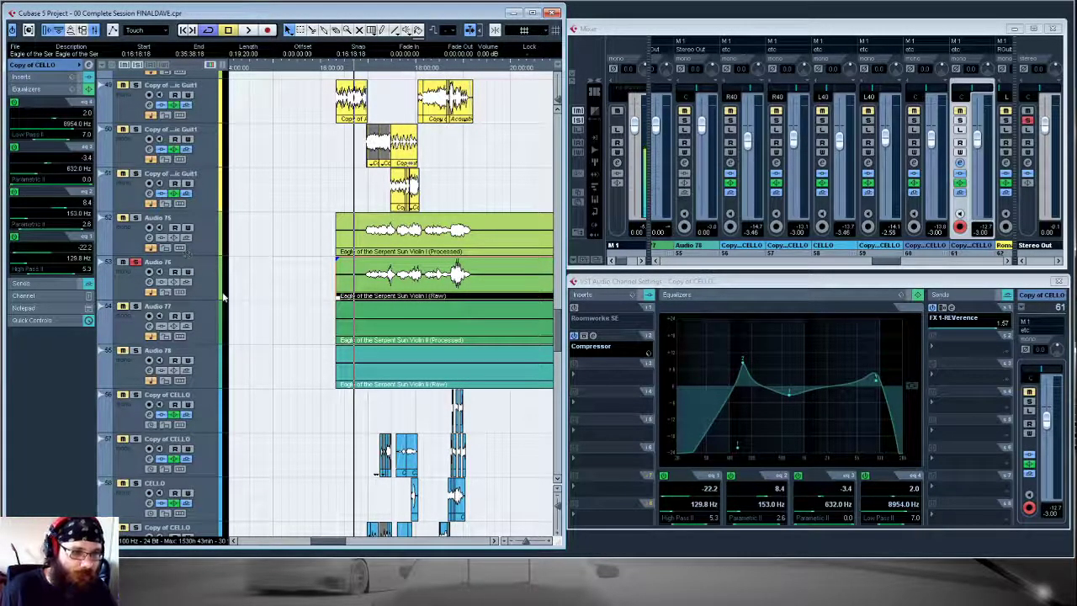
pyautogui.press('space')
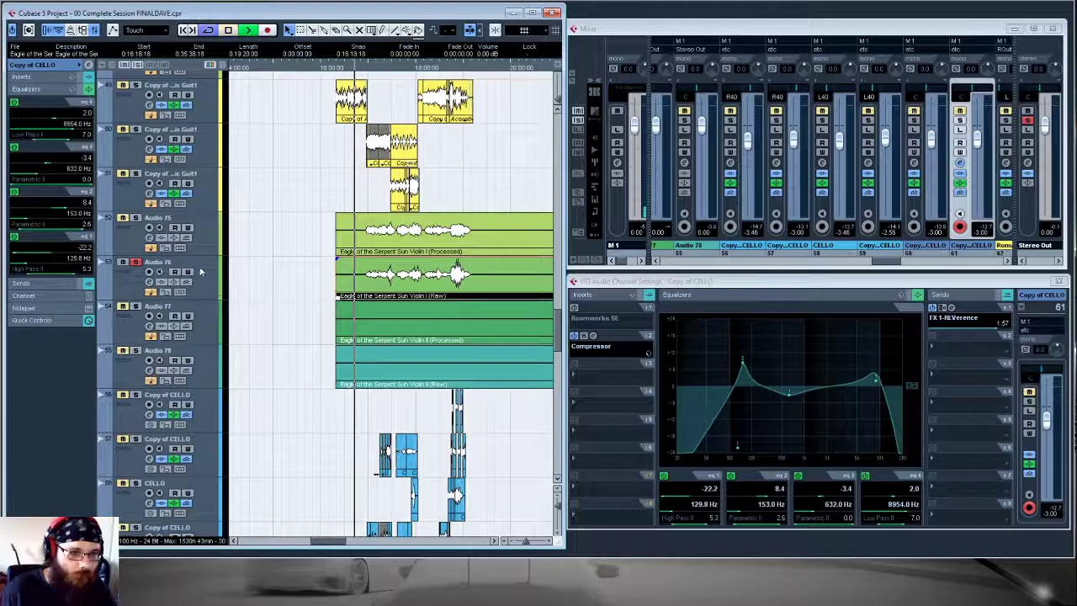
pyautogui.click(202, 286)
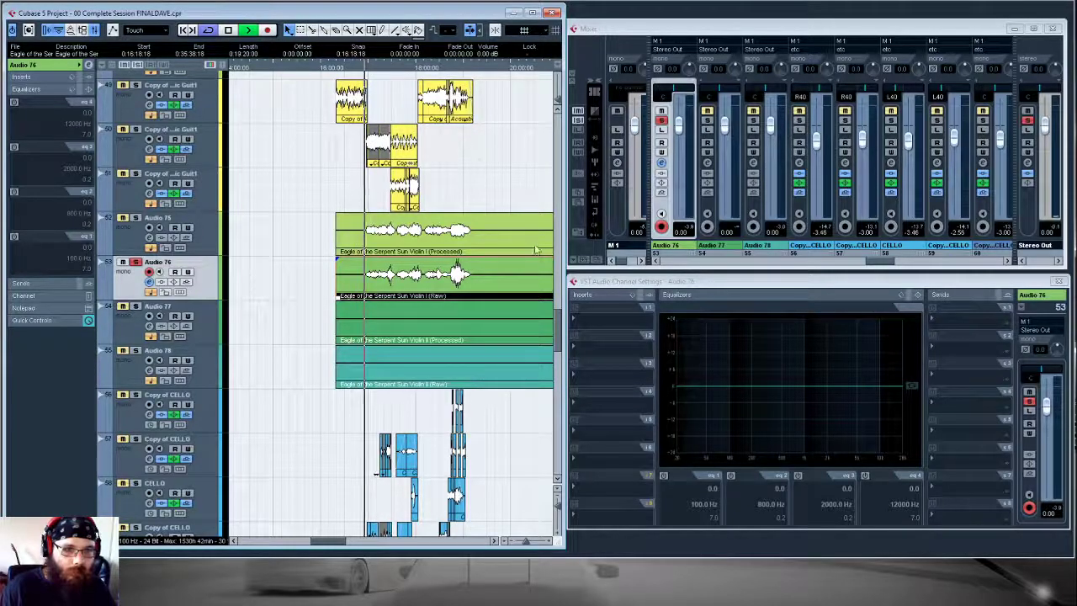
# - Enable EQ band 1 on Audio 76 as a High Pass II filter and raise its frequency to 636.9 Hz
pyautogui.click(664, 476)
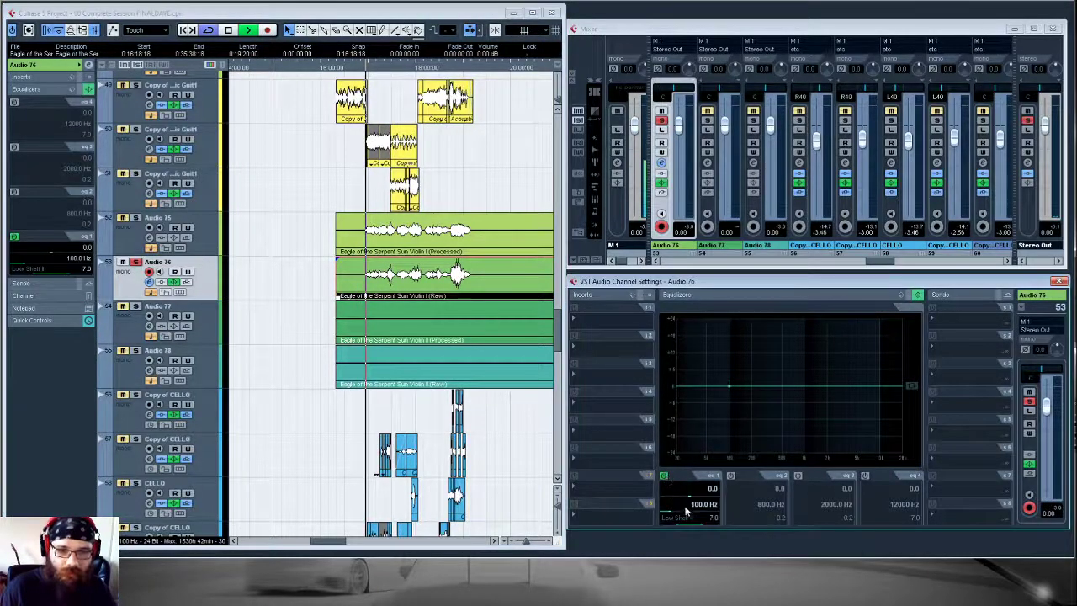
pyautogui.click(691, 518)
pyautogui.click(702, 472)
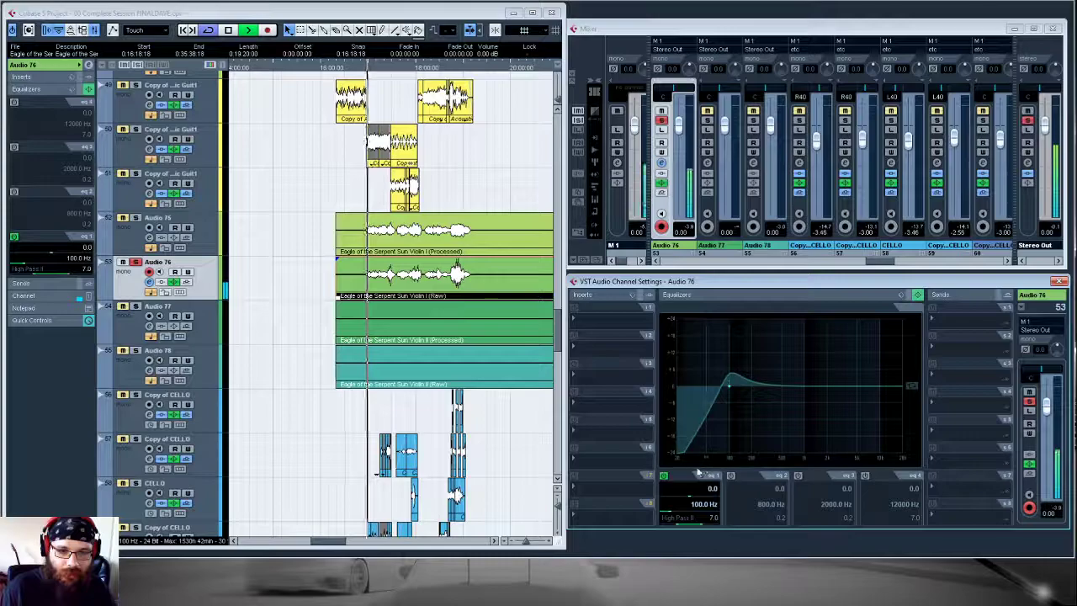
pyautogui.moveTo(671, 512); pyautogui.dragTo(704, 524)
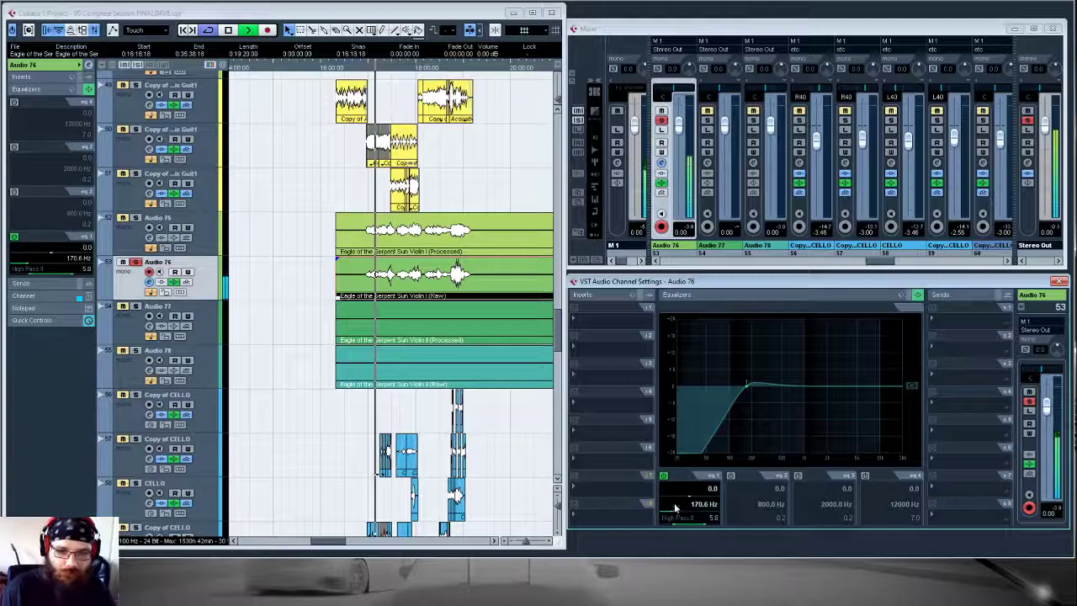
pyautogui.moveTo(675, 511); pyautogui.dragTo(680, 517)
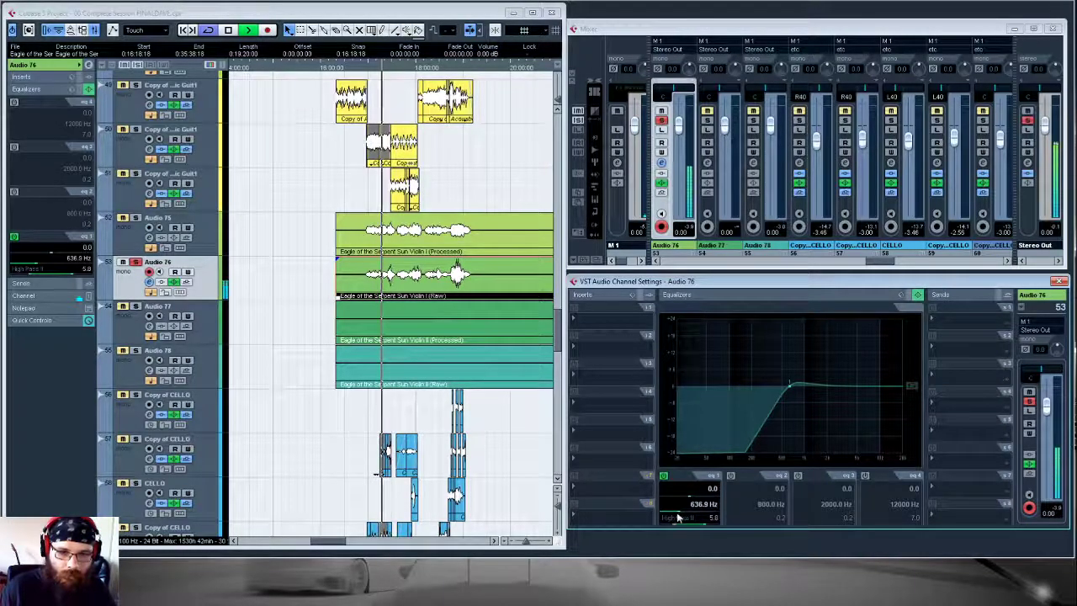
pyautogui.moveTo(678, 517); pyautogui.dragTo(681, 512)
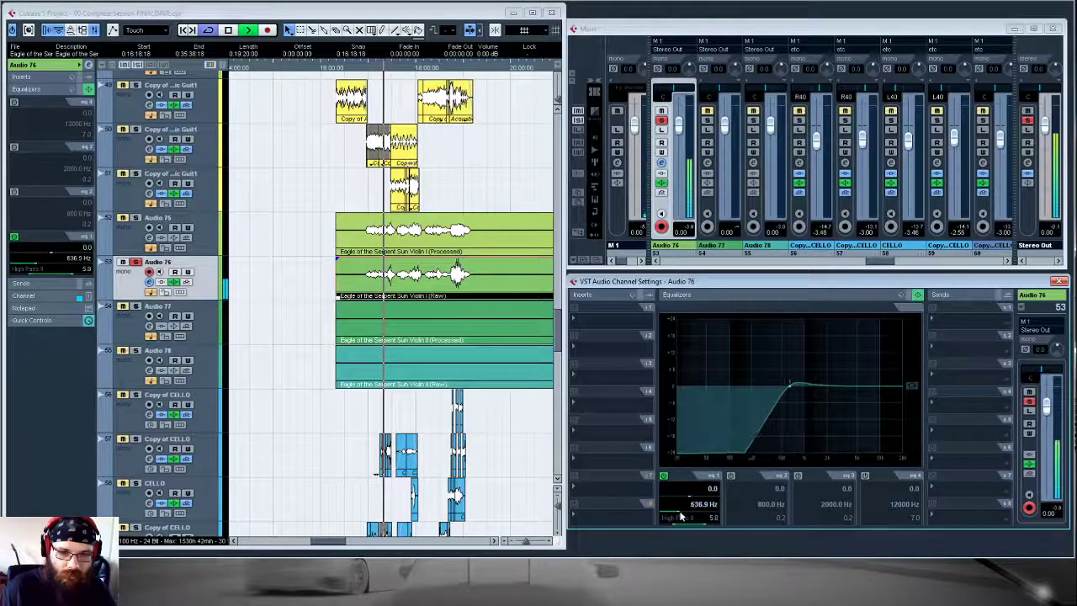
# - Enable EQ band 4 on Audio 76 as a Low Pass II filter and set its frequency to 11179 Hz
pyautogui.click(865, 476)
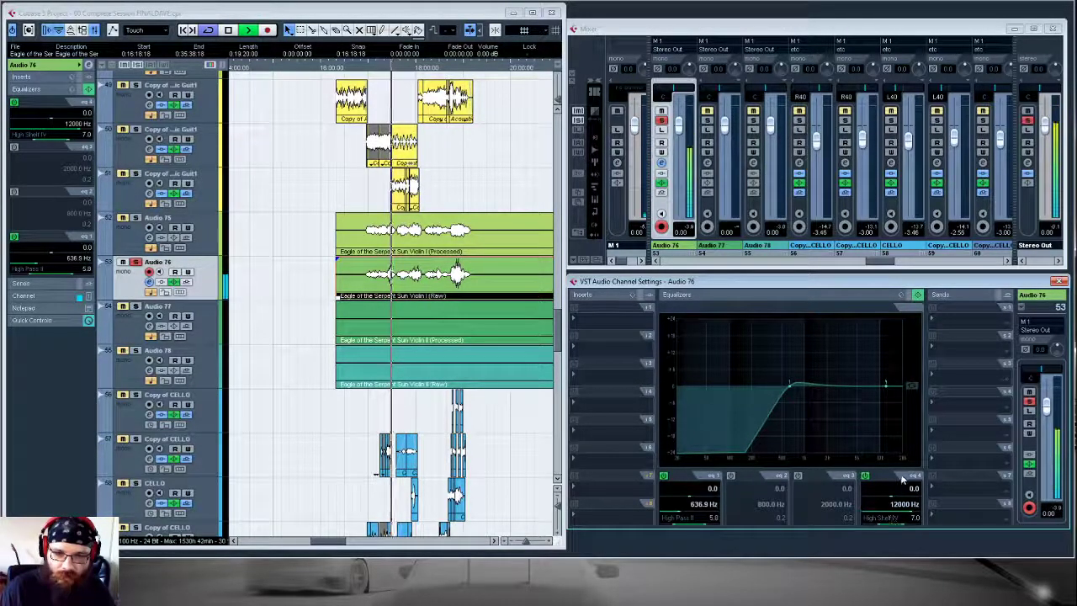
pyautogui.click(904, 469)
pyautogui.scroll(-10, 913, 515)
pyautogui.scroll(10, 911, 516)
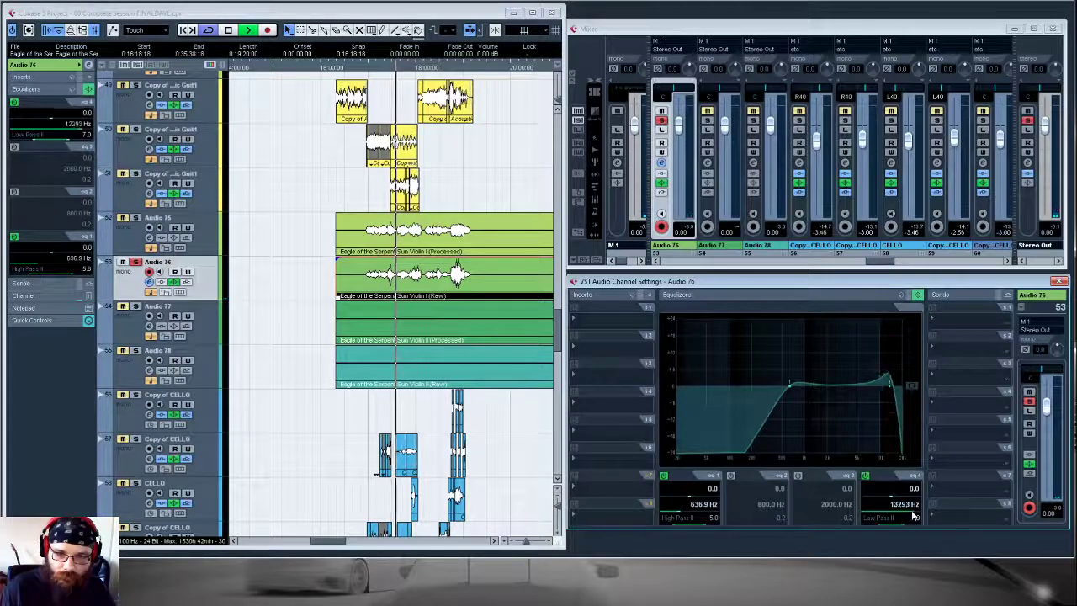
pyautogui.scroll(2, 914, 516)
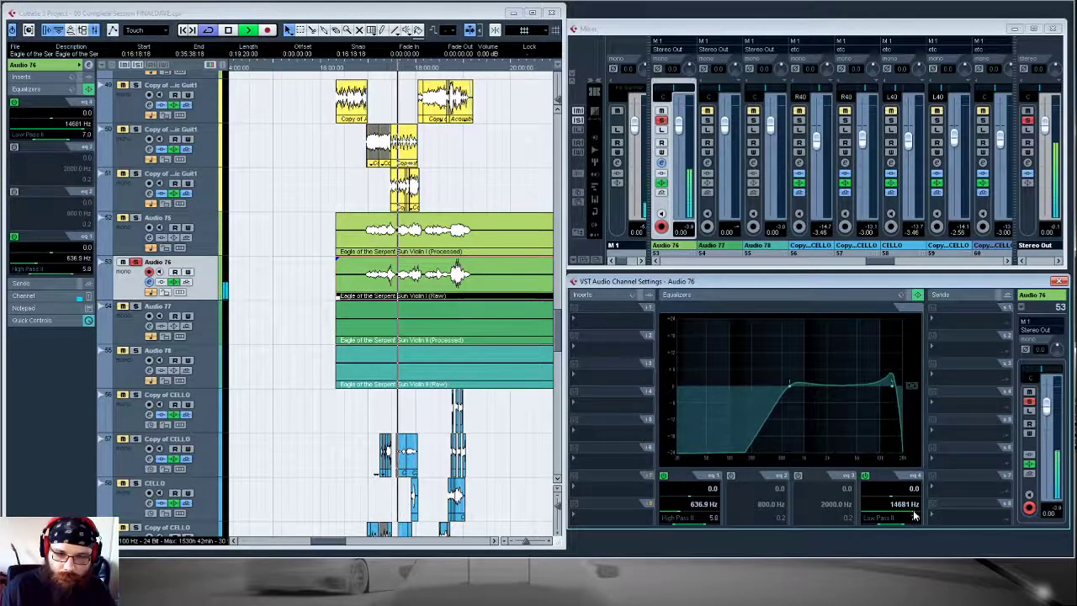
pyautogui.scroll(-5, 914, 515)
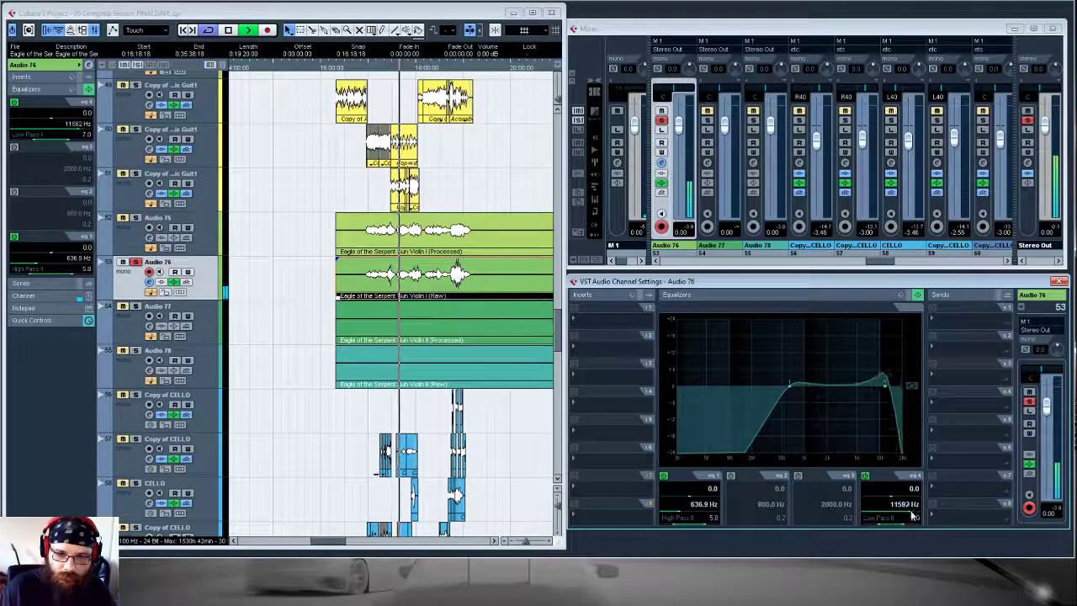
pyautogui.scroll(2, 910, 516)
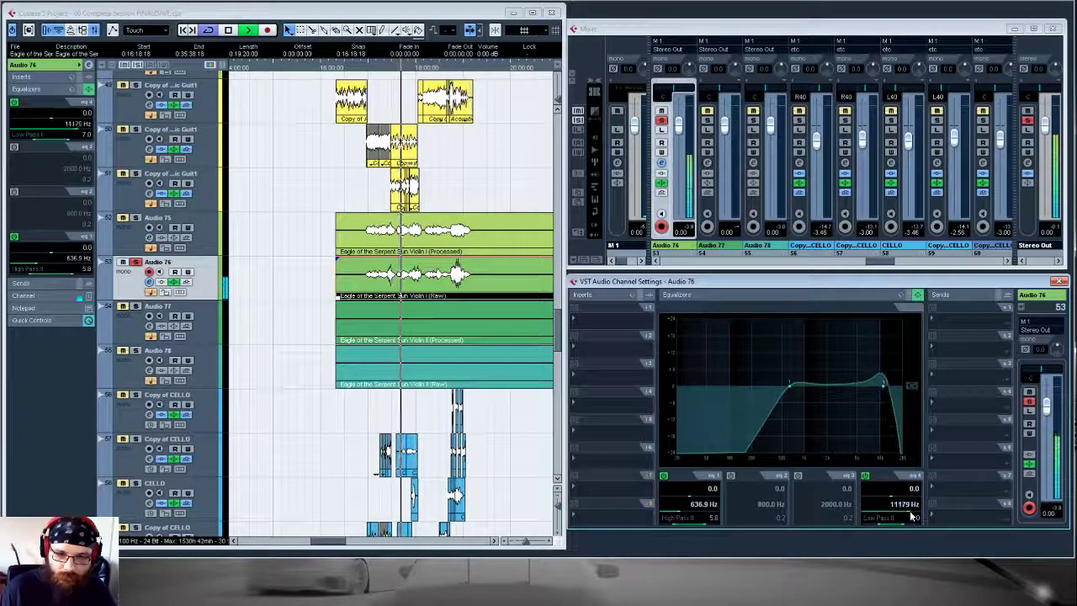
# - Try a -0.8 dB Parametric II adjustment at 1437.0 Hz with EQ band 2 on Audio 76 and switch the band off
pyautogui.click(731, 476)
pyautogui.moveTo(799, 387)
pyautogui.mouseDown()
pyautogui.moveTo(825, 402)
pyautogui.moveTo(878, 390)
pyautogui.moveTo(871, 398)
pyautogui.moveTo(815, 387)
pyautogui.mouseUp()
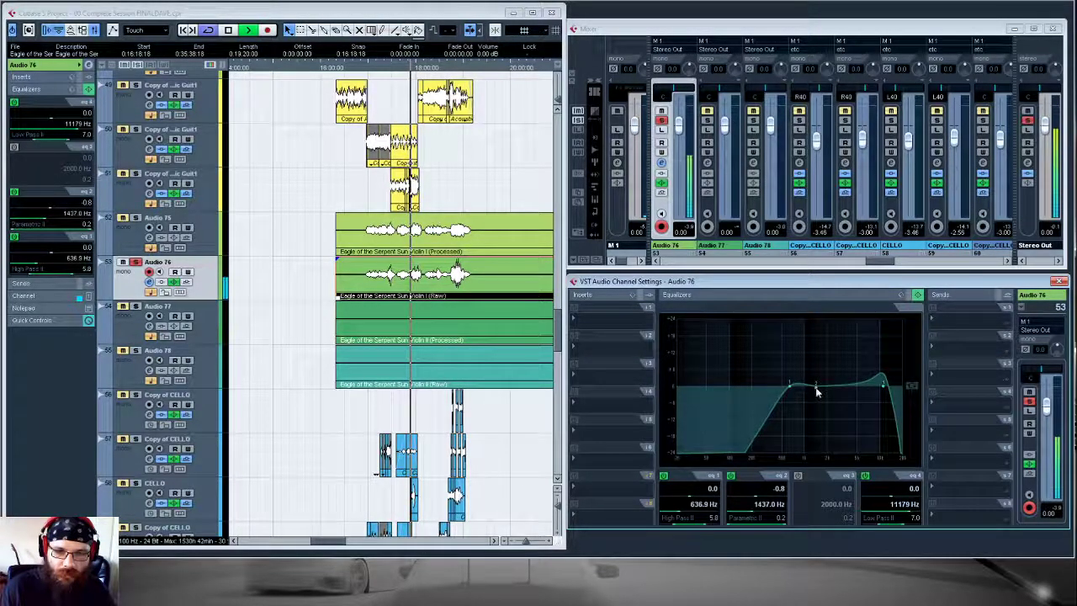
pyautogui.click(731, 475)
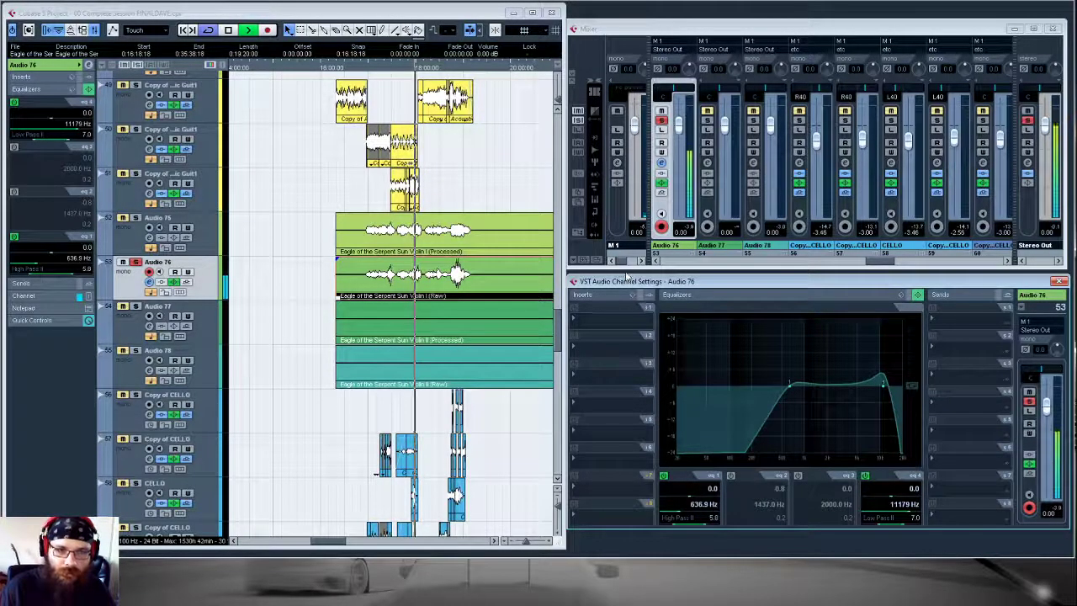
# - Send Audio 76 to FX 1-REVerence at a level of 2.92 and insert a Compressor on the channel
pyautogui.click(932, 320)
pyautogui.click(957, 343)
pyautogui.click(932, 308)
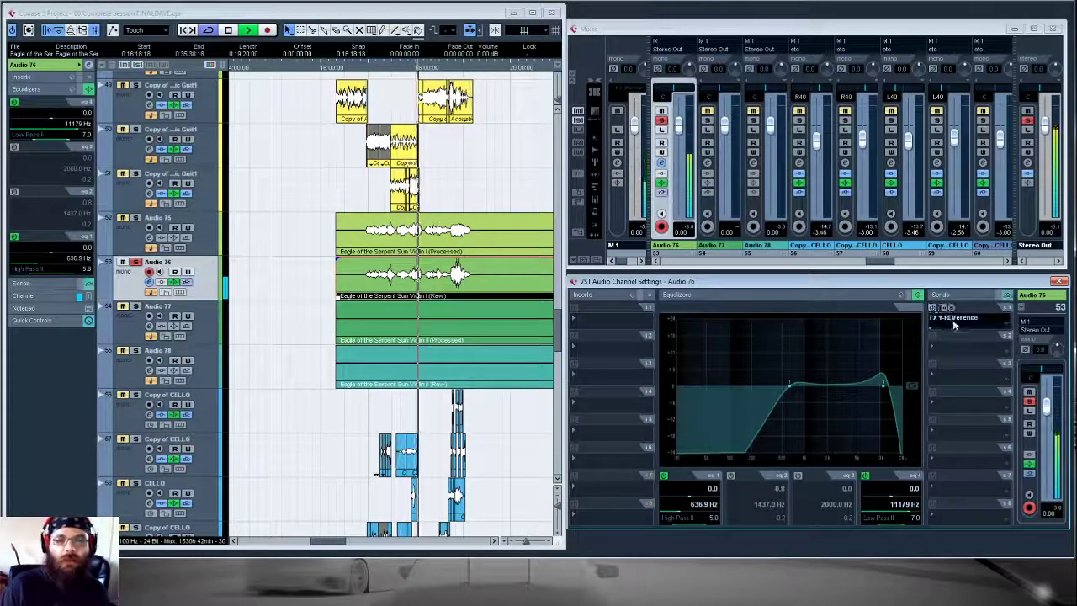
pyautogui.moveTo(972, 326); pyautogui.dragTo(991, 328)
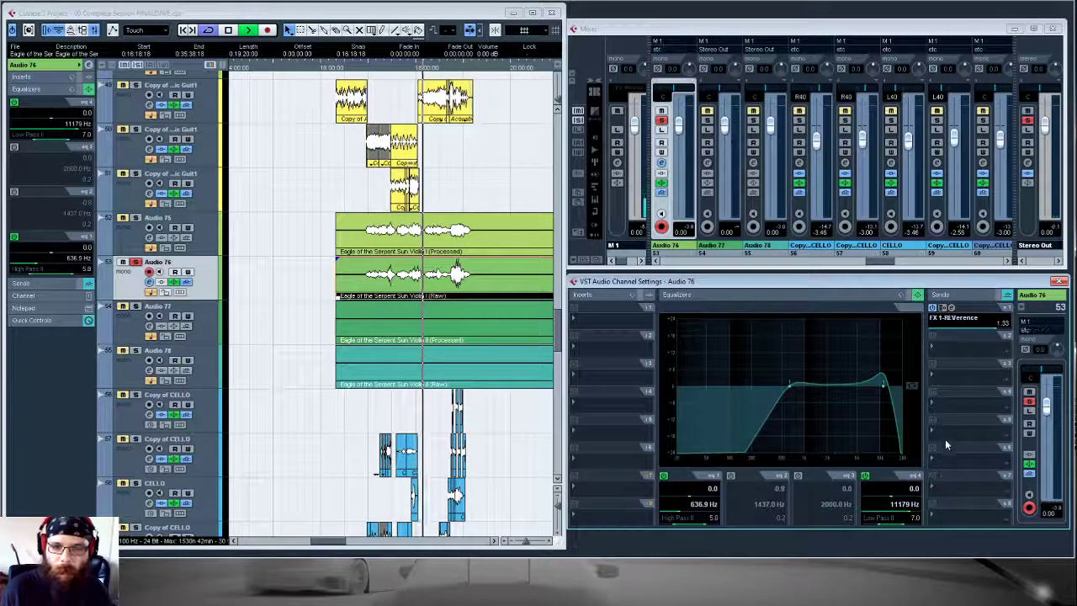
pyautogui.moveTo(996, 330); pyautogui.dragTo(999, 330)
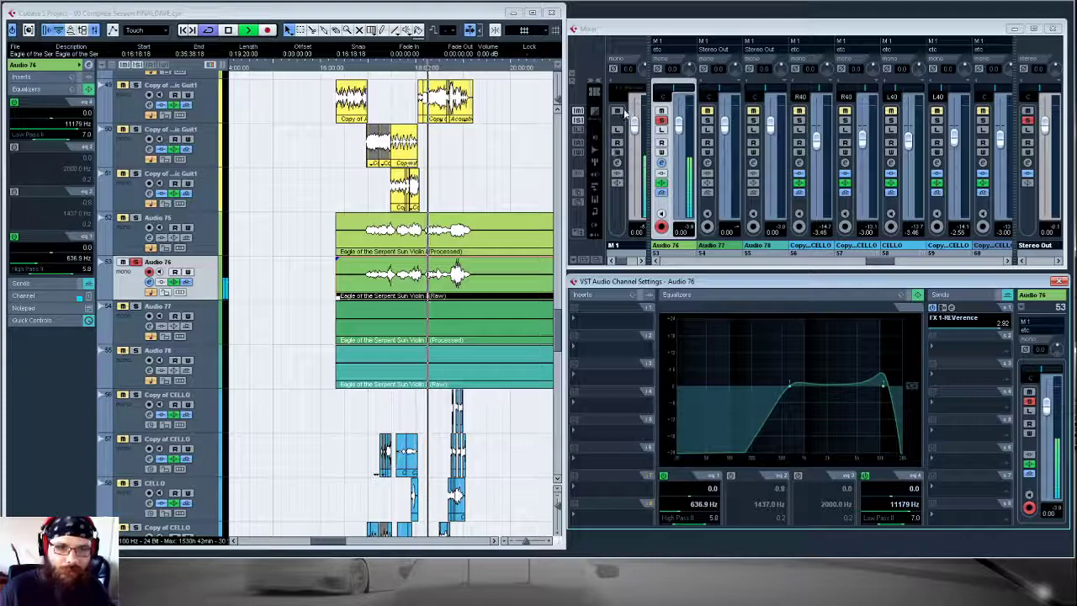
pyautogui.click(743, 113)
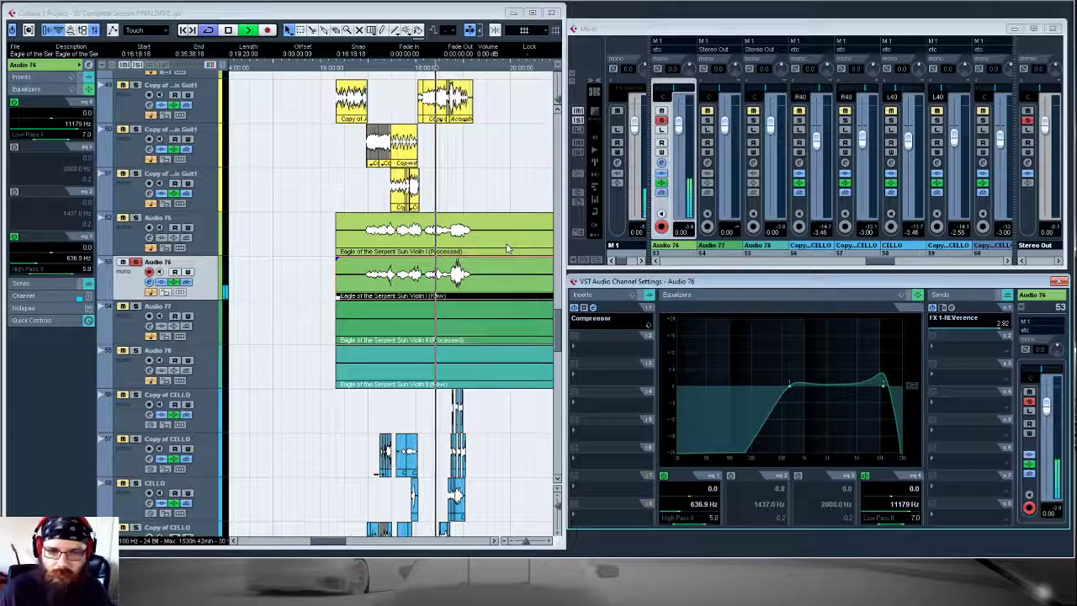
# - Toggle solo on the etc group track and route the output of Audio 76 to Stereo Out
pyautogui.scroll(-5, 507, 248)
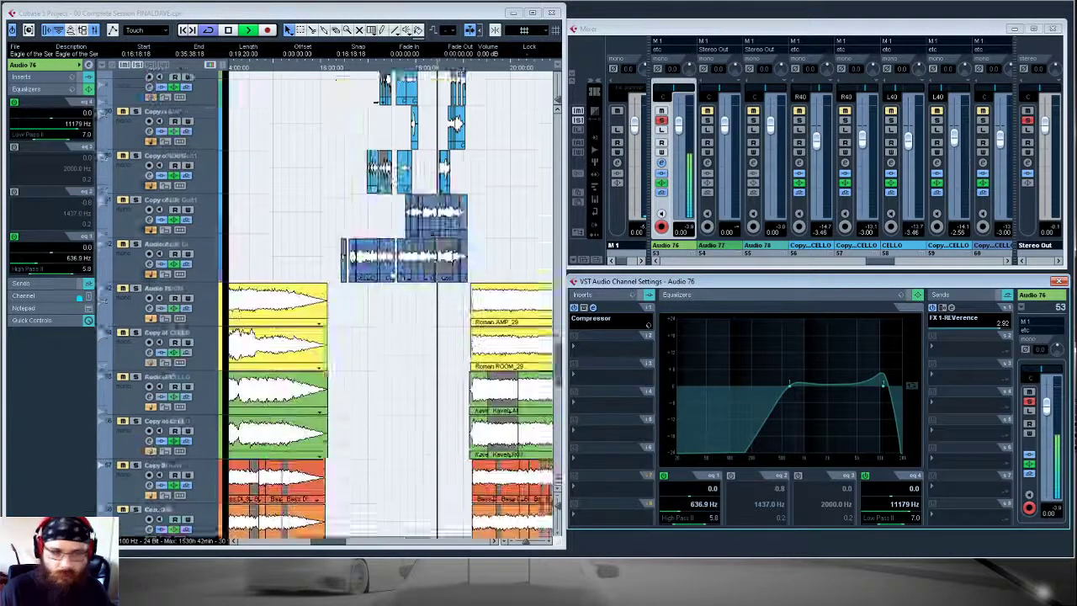
pyautogui.scroll(-5, 322, 337)
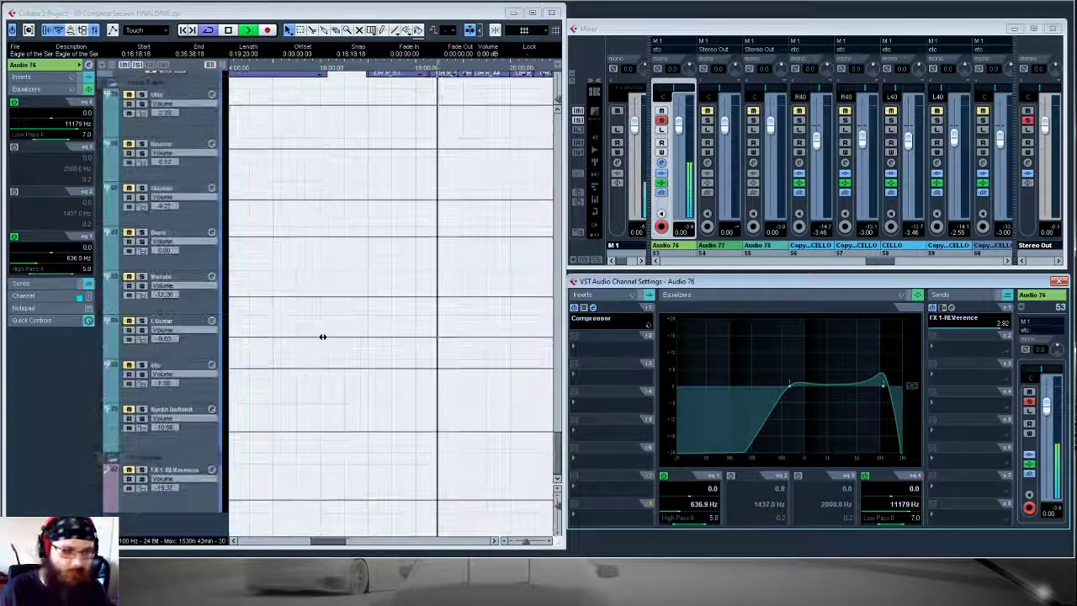
pyautogui.click(143, 365)
pyautogui.click(142, 365)
pyautogui.scroll(4, 270, 337)
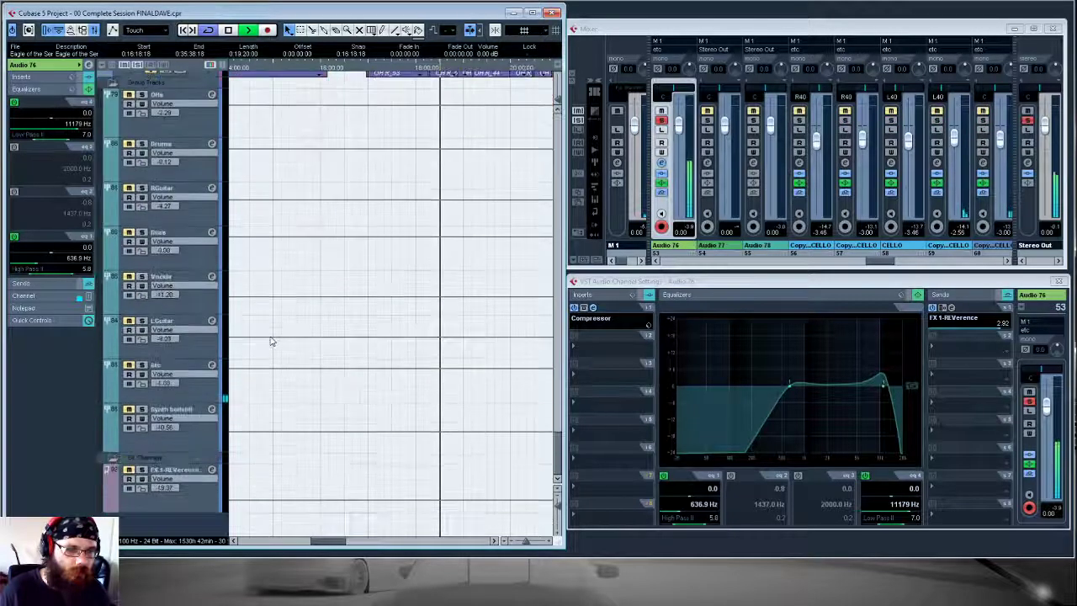
pyautogui.scroll(4, 297, 311)
pyautogui.scroll(5, 296, 311)
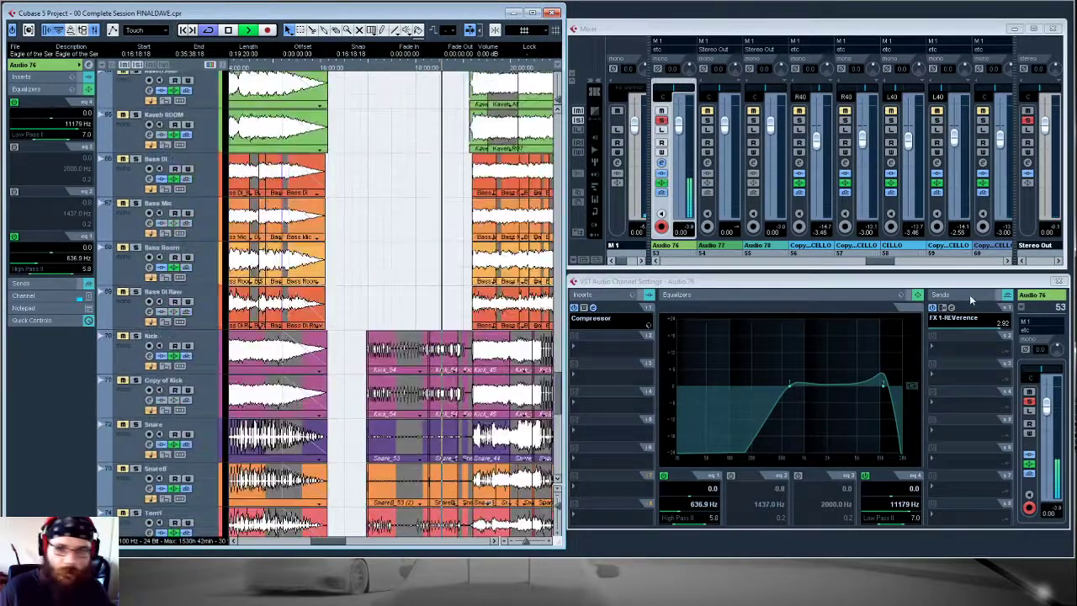
pyautogui.click(1028, 370)
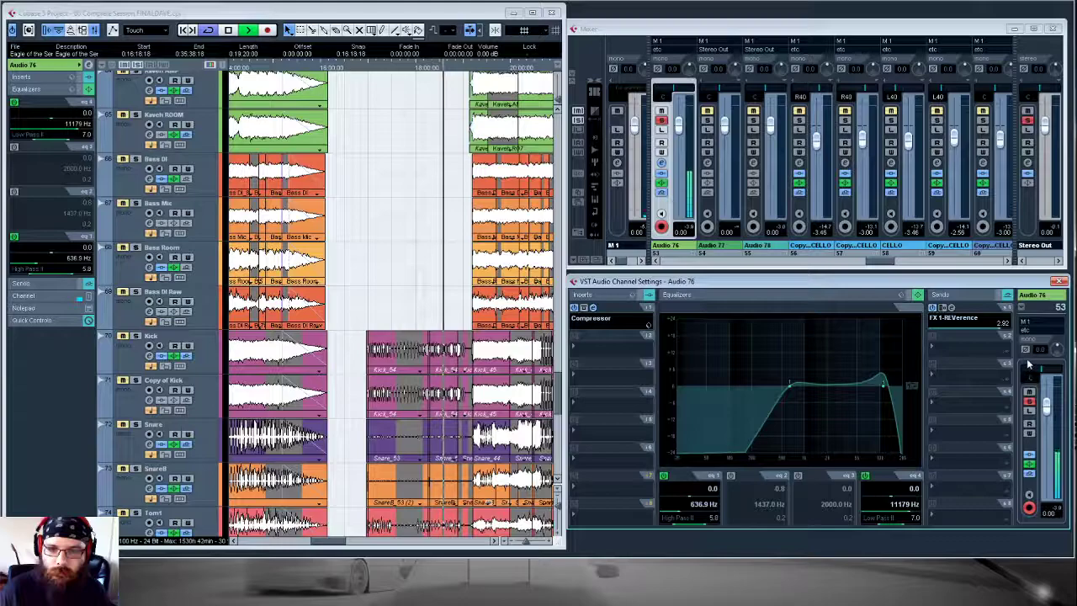
# - Play the processed Audio 76 violin in solo from about 18:00
pyautogui.scroll(4, 396, 210)
pyautogui.scroll(4, 395, 210)
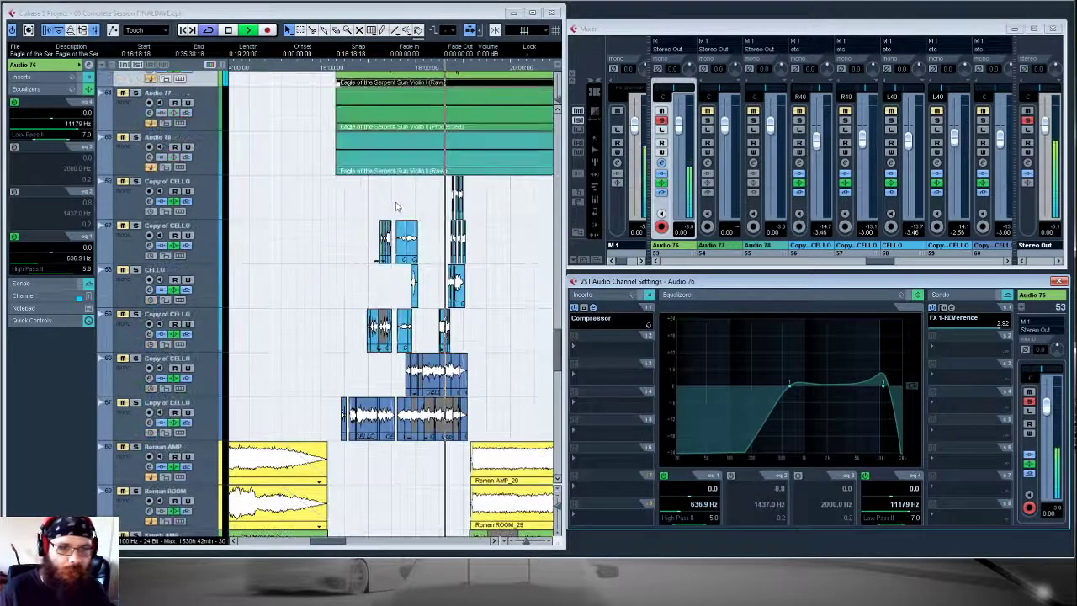
pyautogui.scroll(4, 419, 129)
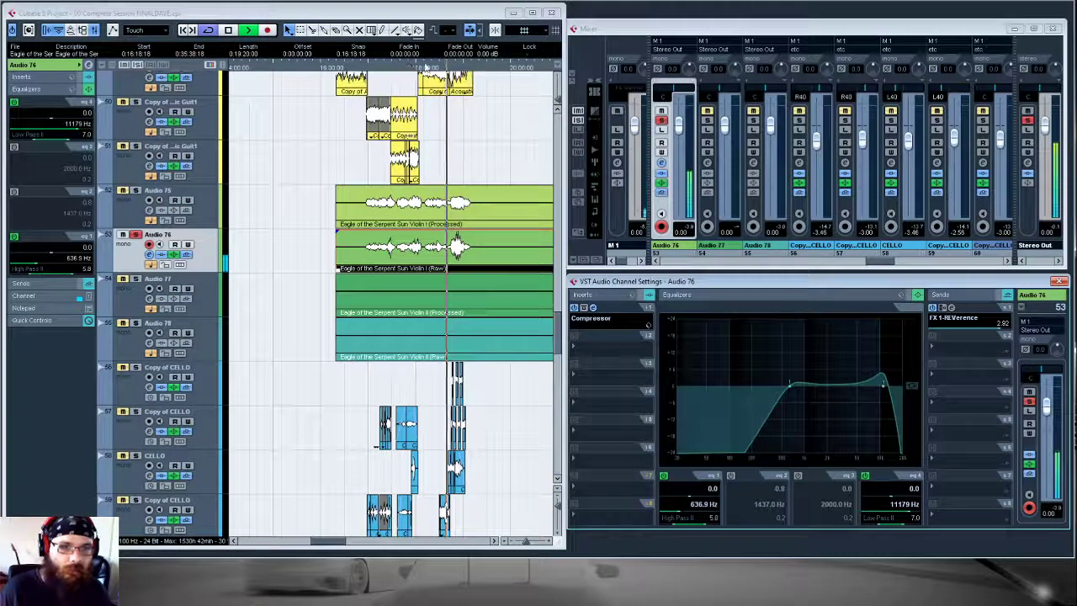
pyautogui.click(423, 65)
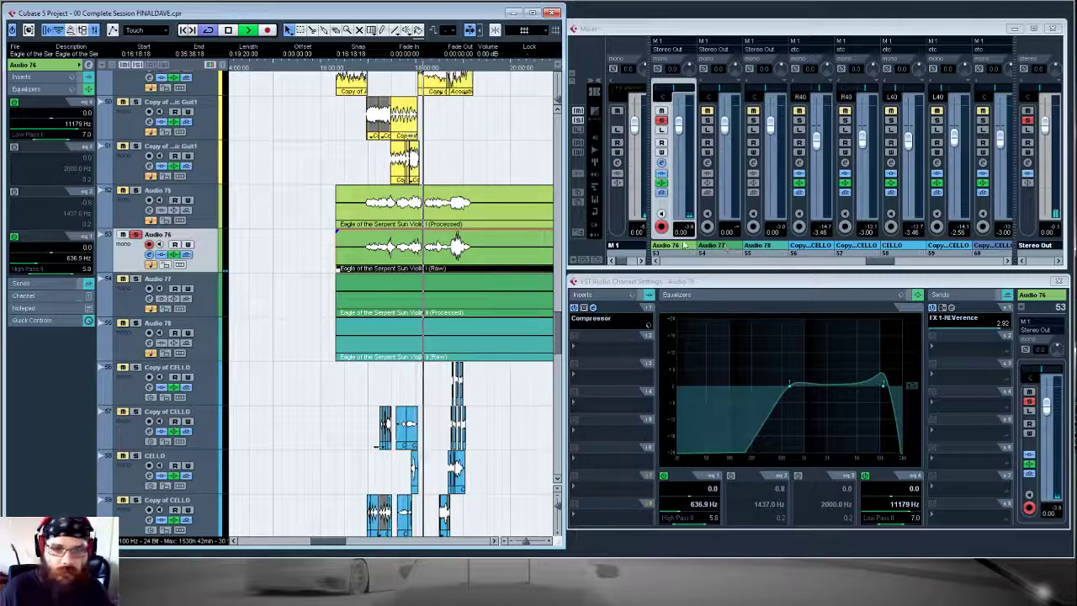
# - Copy the insert and EQ settings of Audio 76 onto the Audio 78 channel
pyautogui.click(579, 289)
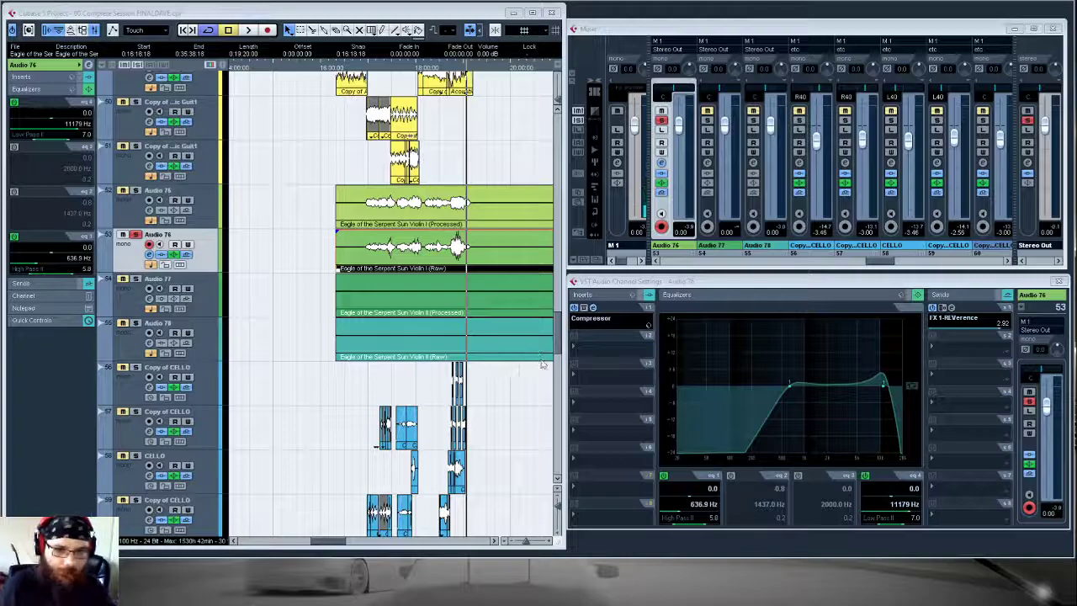
pyautogui.click(544, 378)
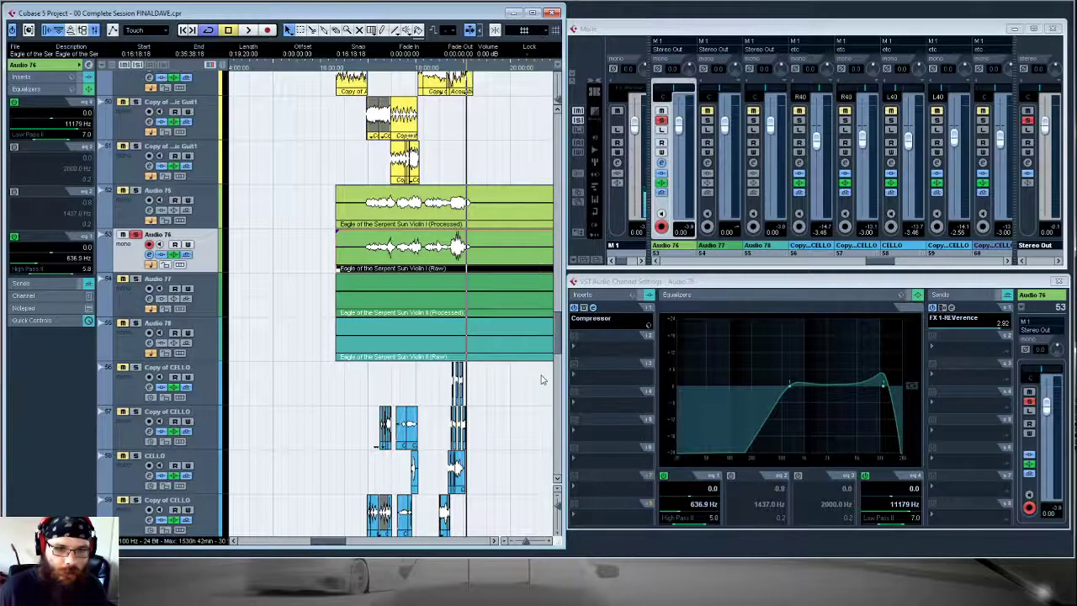
pyautogui.click(217, 320)
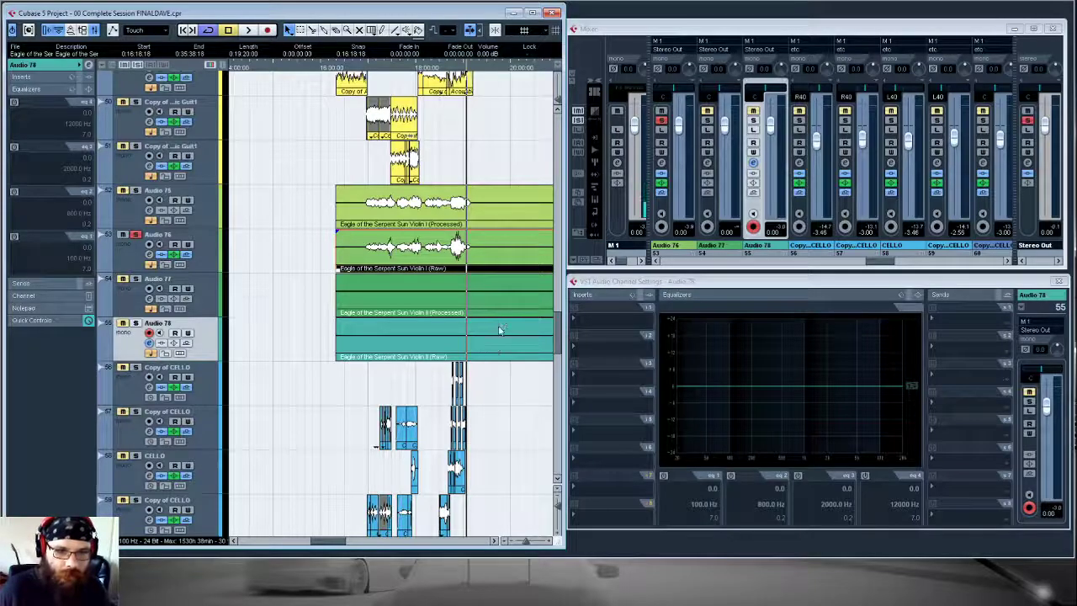
pyautogui.hotkey('ctrl', 'v')
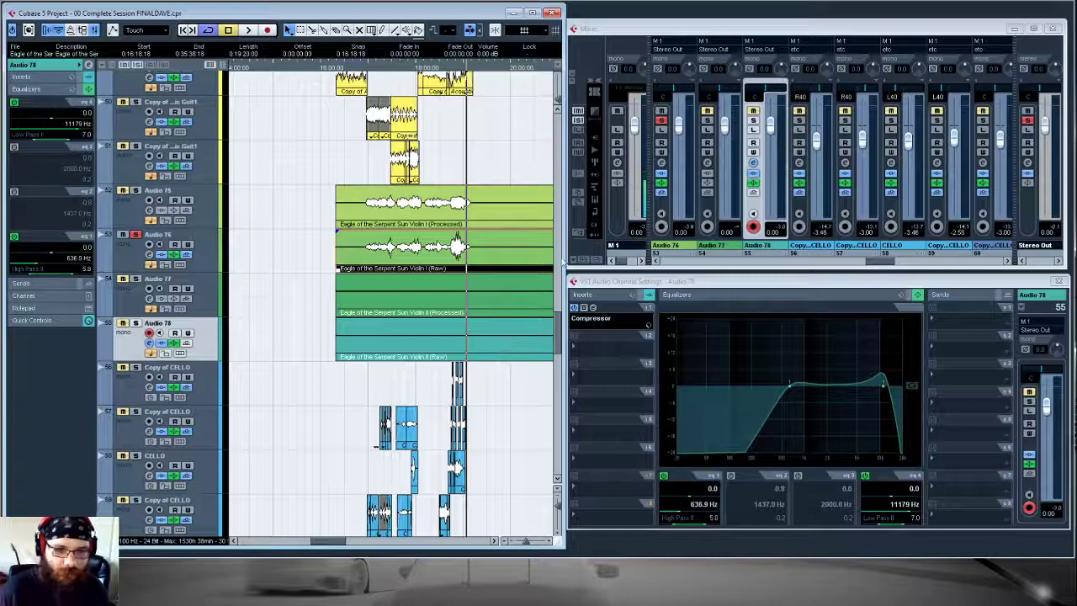
# - Send Audio 78 to FX 1-REVerence at 2.04 and route the outputs of Audio 78 and Audio 76 to the etc group
pyautogui.click(941, 303)
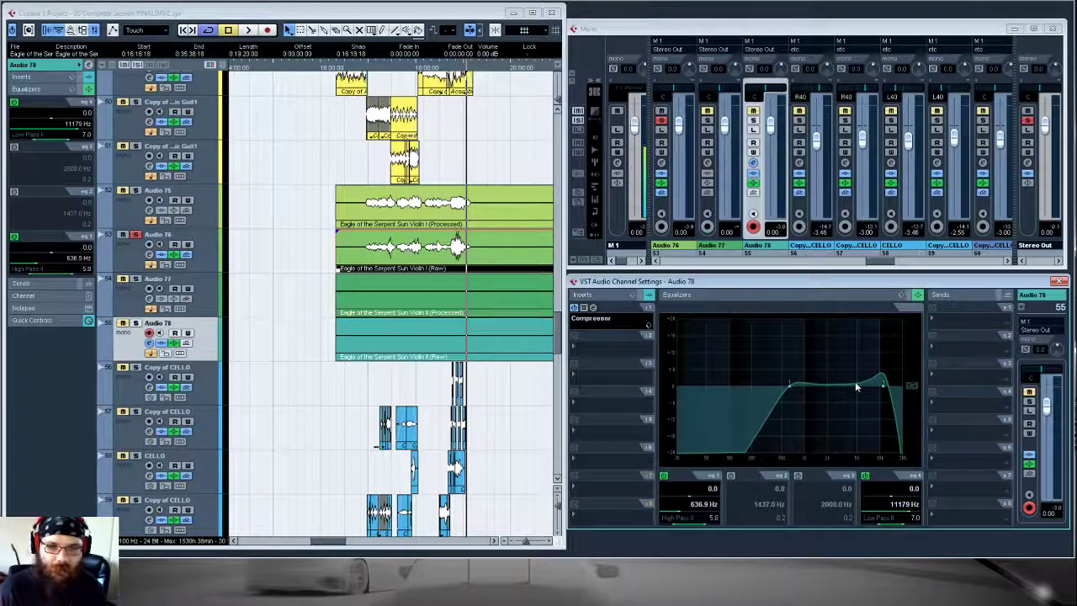
pyautogui.click(933, 307)
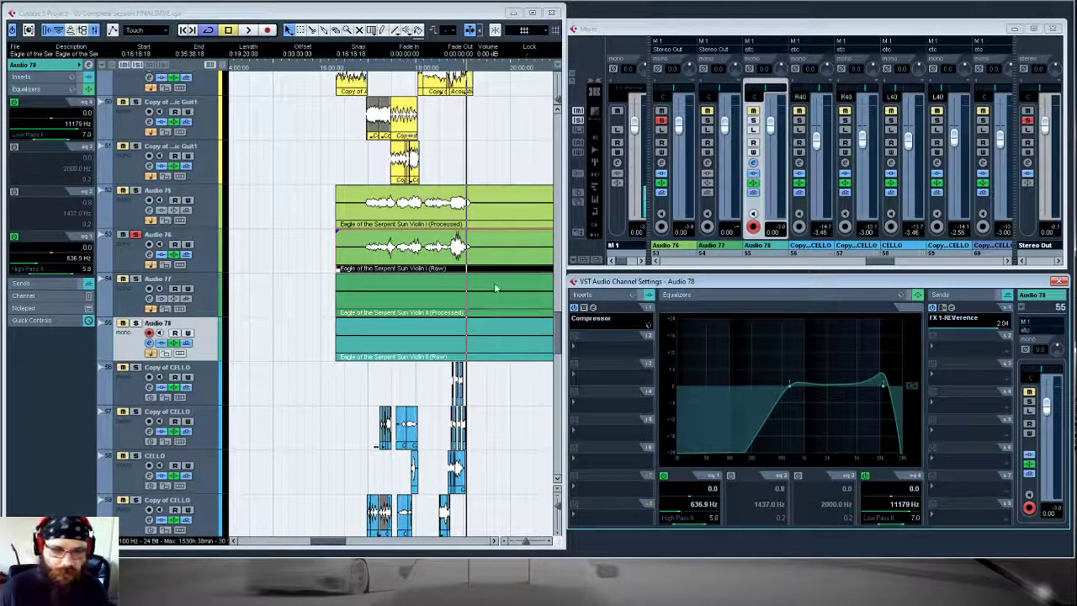
pyautogui.click(202, 245)
pyautogui.click(1034, 358)
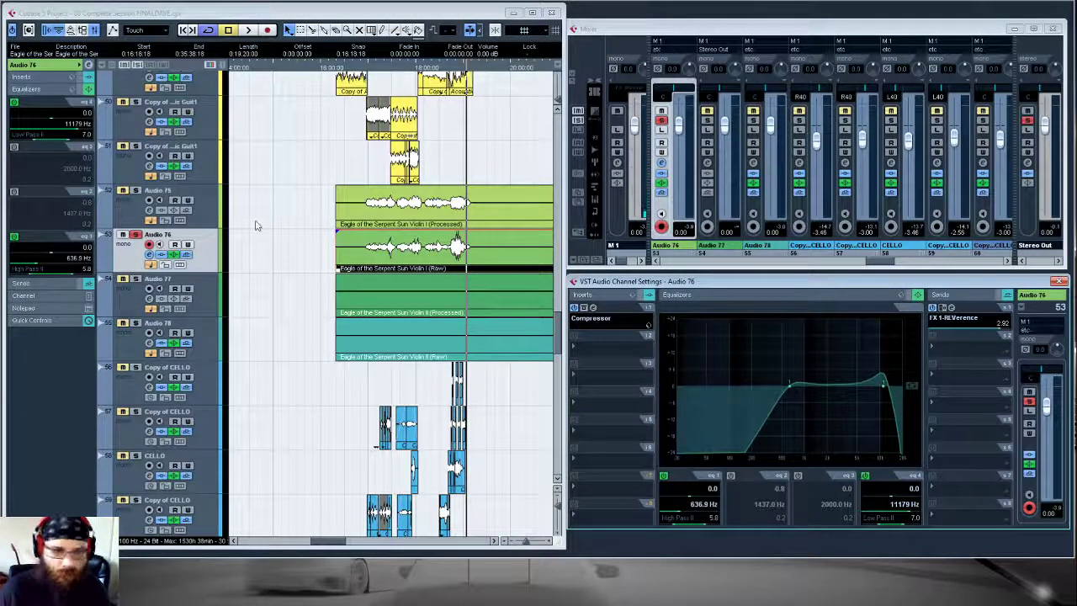
# - Clear the solo on Audio 76 and play the arrangement briefly from about 16:15
pyautogui.click(144, 236)
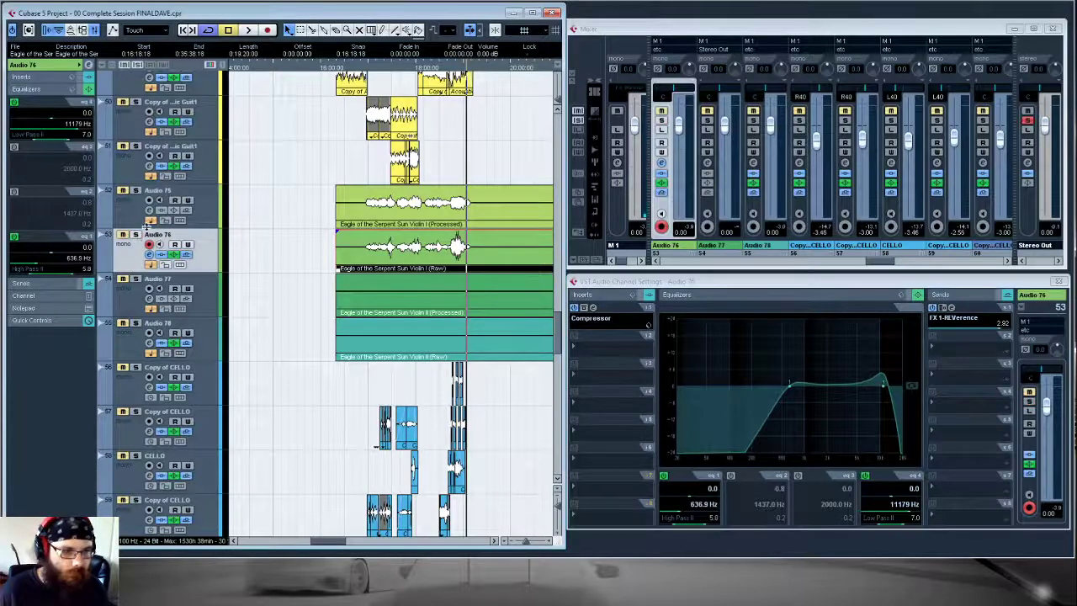
pyautogui.moveTo(327, 542); pyautogui.dragTo(334, 543)
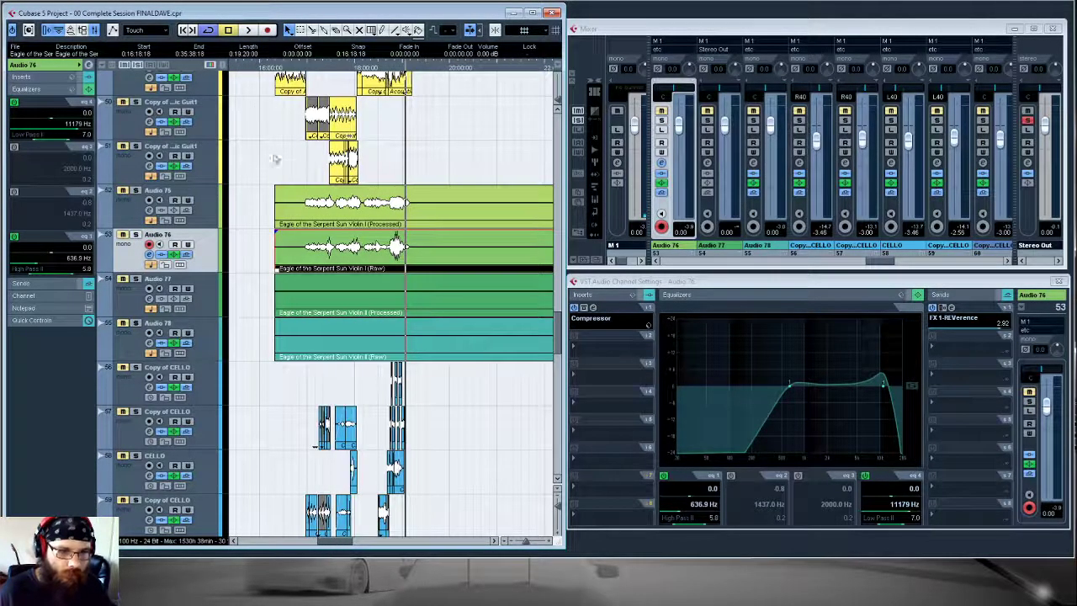
pyautogui.click(281, 60)
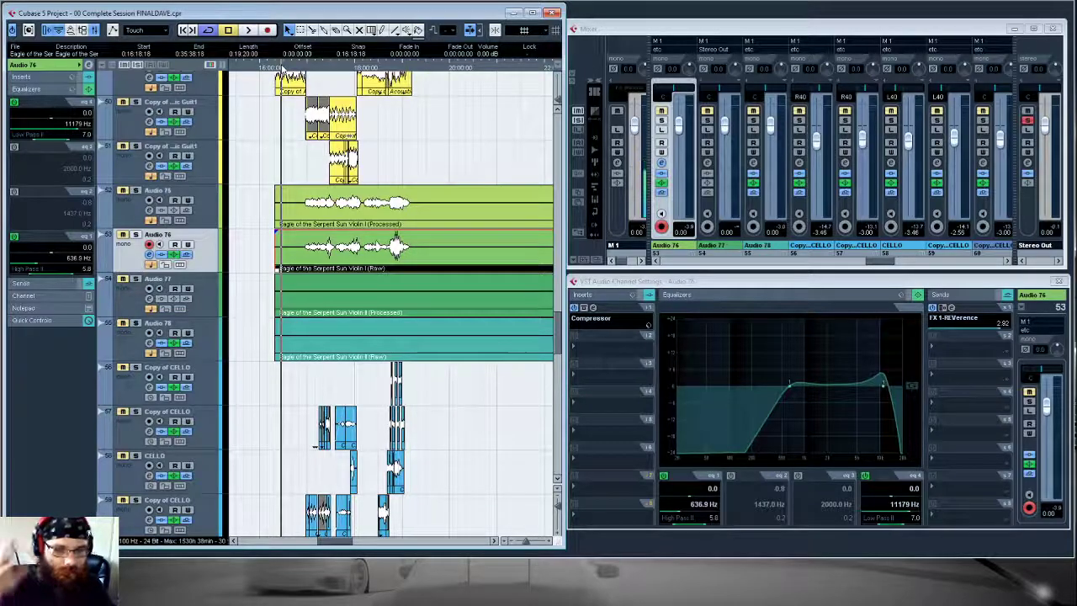
pyautogui.press('space')
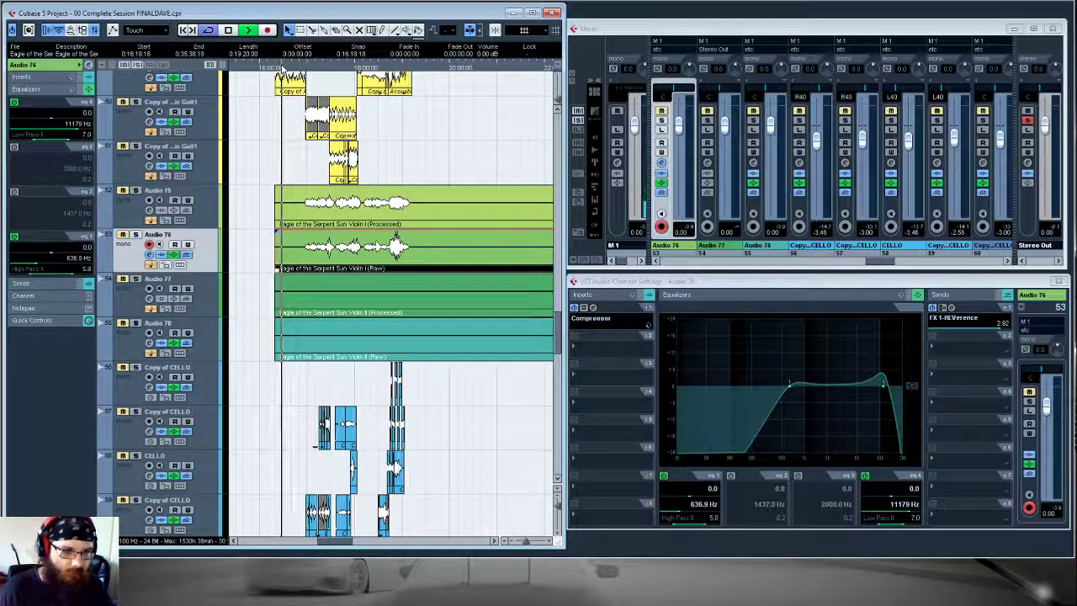
pyautogui.scroll(-15, 249, 232)
pyautogui.scroll(-2, 249, 231)
pyautogui.scroll(15, 247, 240)
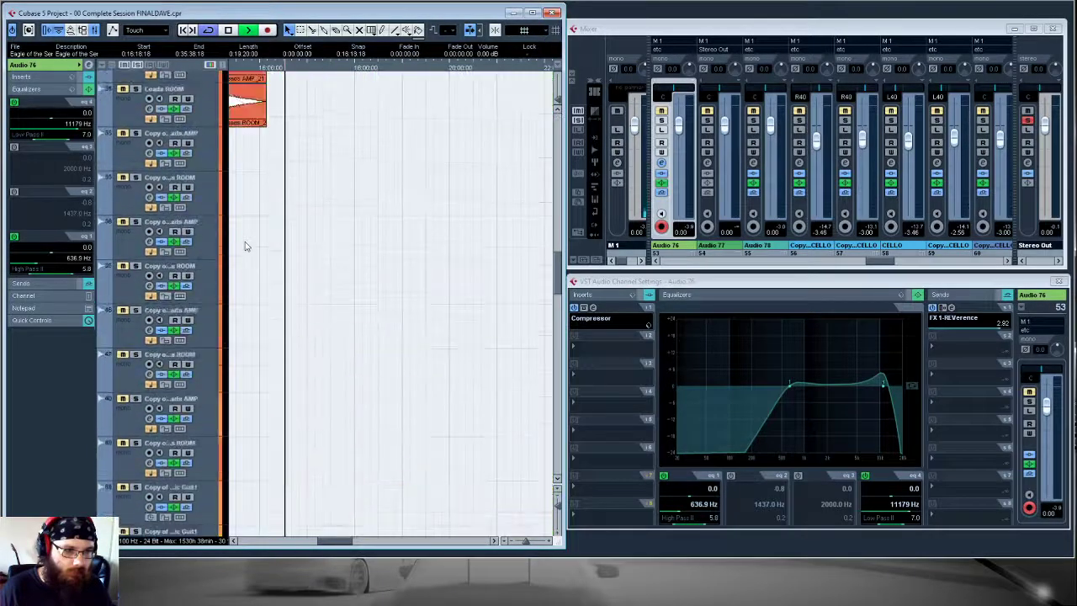
pyautogui.scroll(-10, 245, 244)
pyautogui.press('space')
# - Toggle solo on the raw violin tracks Audio 76 and Audio 78 and on the synth and etc group tracks
pyautogui.click(134, 141)
pyautogui.click(134, 142)
pyautogui.click(135, 142)
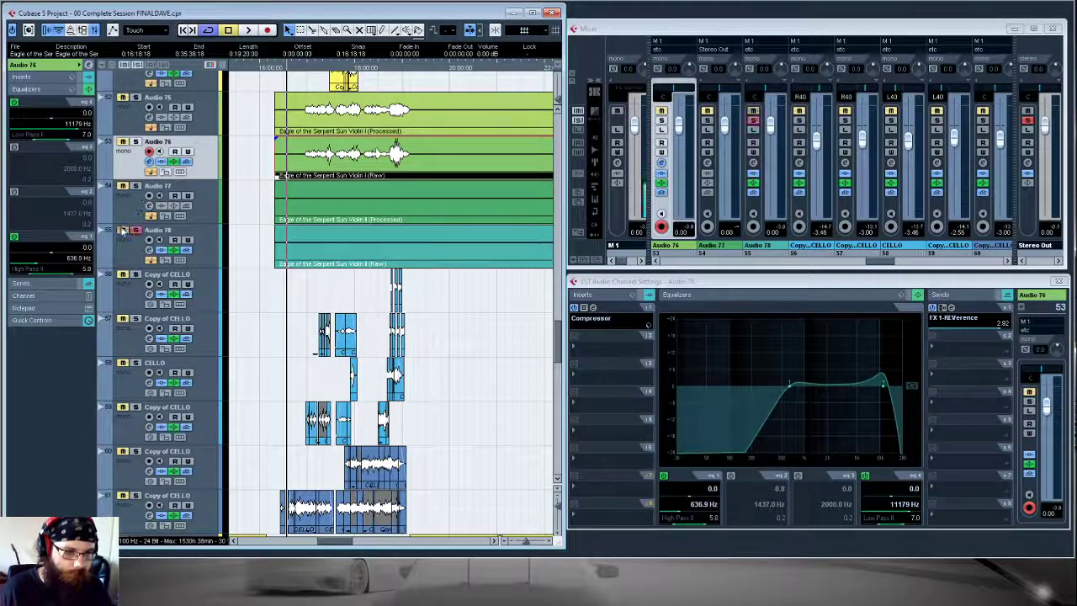
pyautogui.scroll(5, 141, 192)
pyautogui.scroll(15, 138, 188)
pyautogui.scroll(-20, 370, 164)
pyautogui.scroll(10, 368, 167)
pyautogui.scroll(-12, 367, 166)
pyautogui.scroll(10, 364, 164)
pyautogui.scroll(-20, 362, 165)
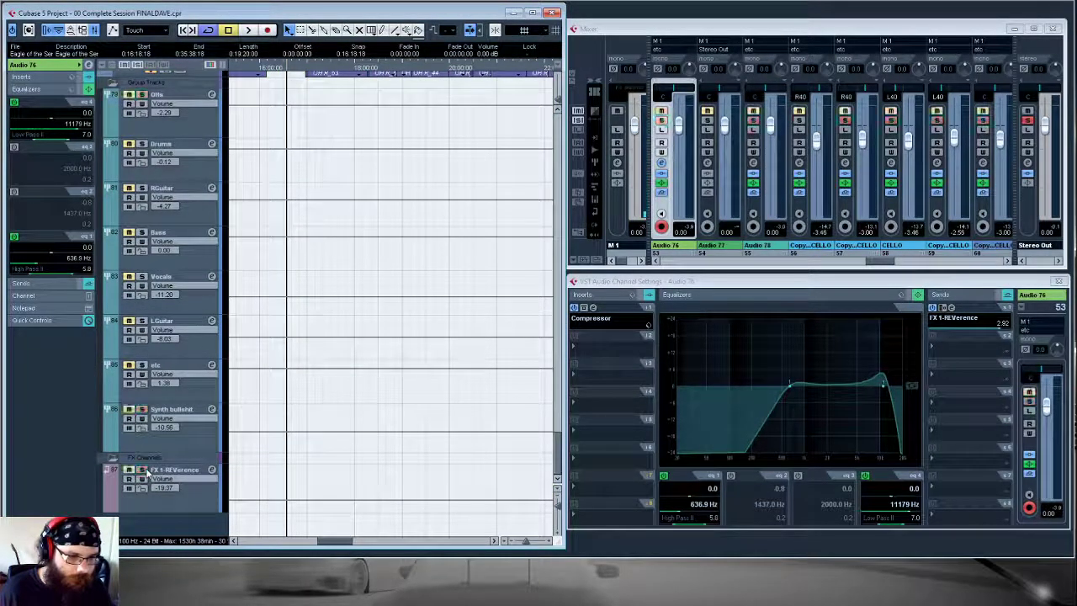
pyautogui.click(143, 410)
pyautogui.click(143, 410)
pyautogui.click(142, 366)
pyautogui.click(142, 366)
# - Solo the OHs, Drums, RGuitar, Bass, Vocals, LGuitar and etc group tracks together with FX 1-REVerence
pyautogui.scroll(2, 127, 158)
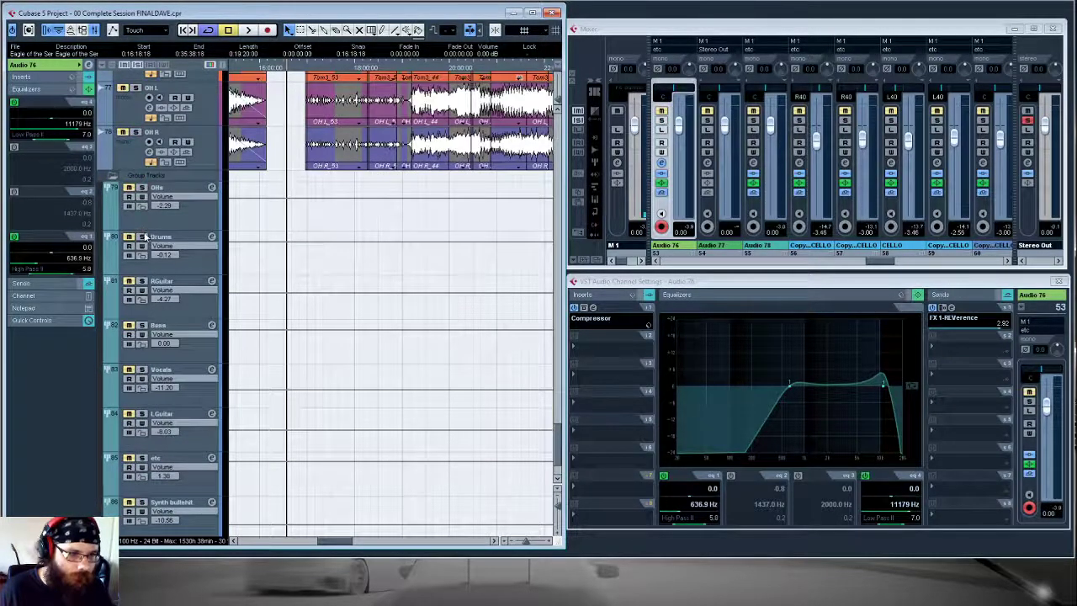
pyautogui.scroll(4, 145, 237)
pyautogui.scroll(-5, 144, 236)
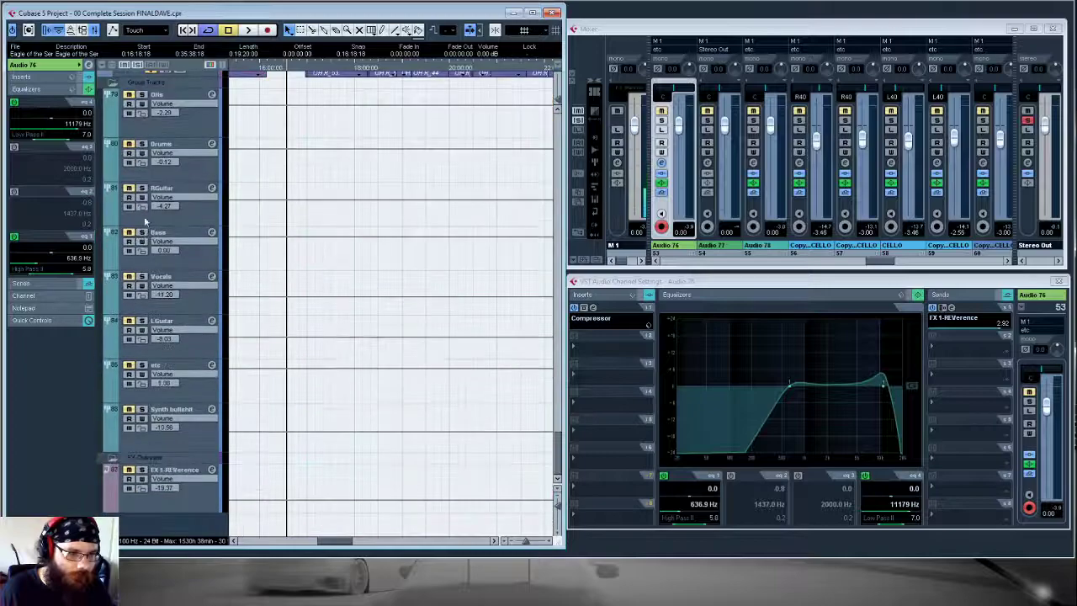
pyautogui.scroll(2, 144, 232)
pyautogui.scroll(-2, 145, 225)
pyautogui.click(142, 188)
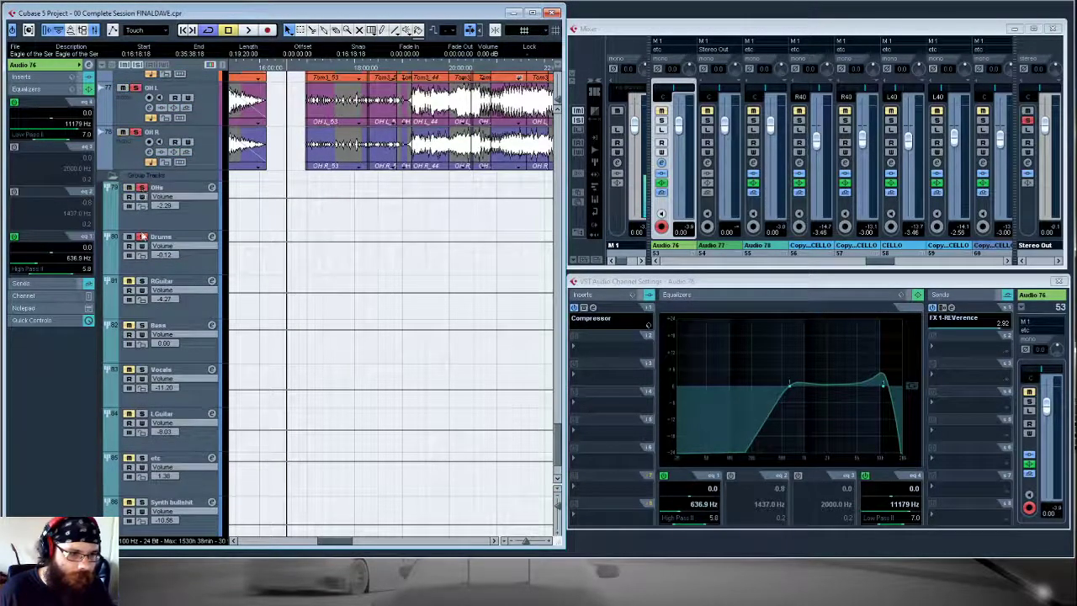
pyautogui.scroll(-2, 142, 325)
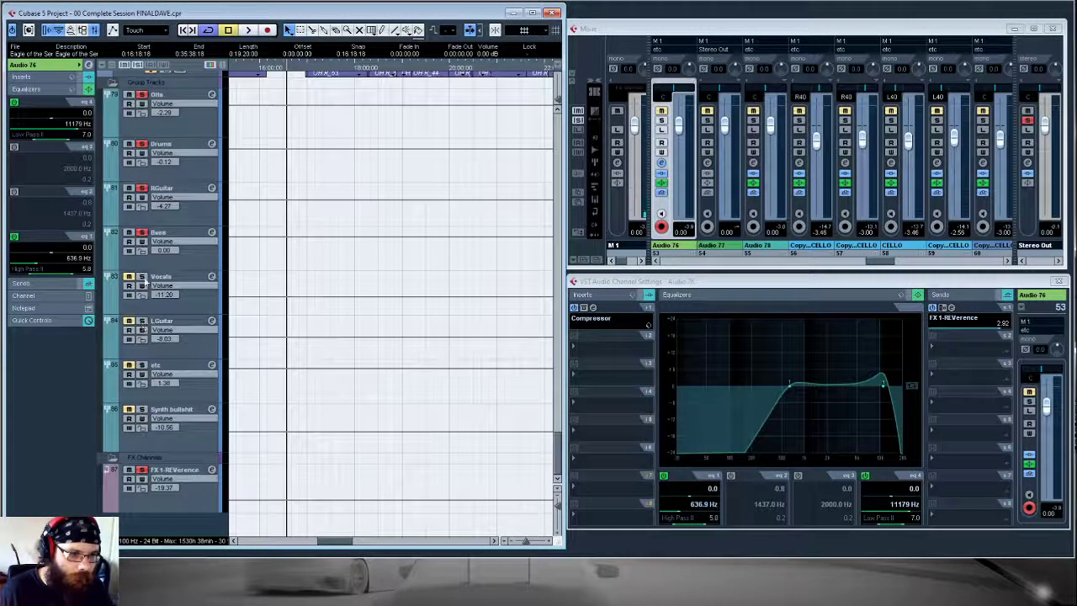
pyautogui.click(145, 321)
pyautogui.click(142, 365)
# - Play the soloed groups from about 16:20 and bring the violin and cello tracks into view
pyautogui.scroll(20, 242, 254)
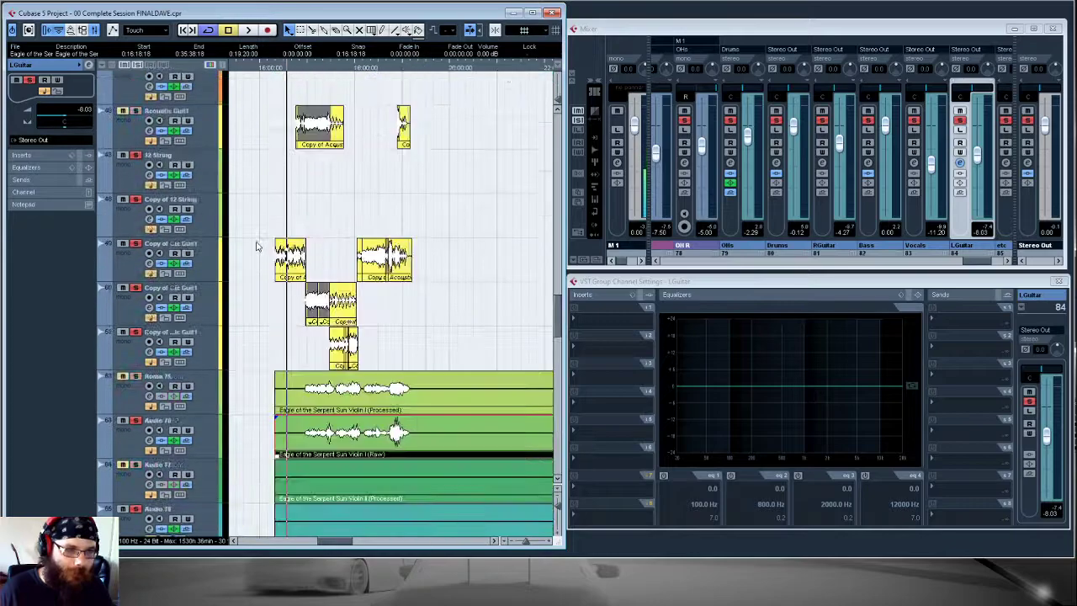
pyautogui.scroll(4, 256, 244)
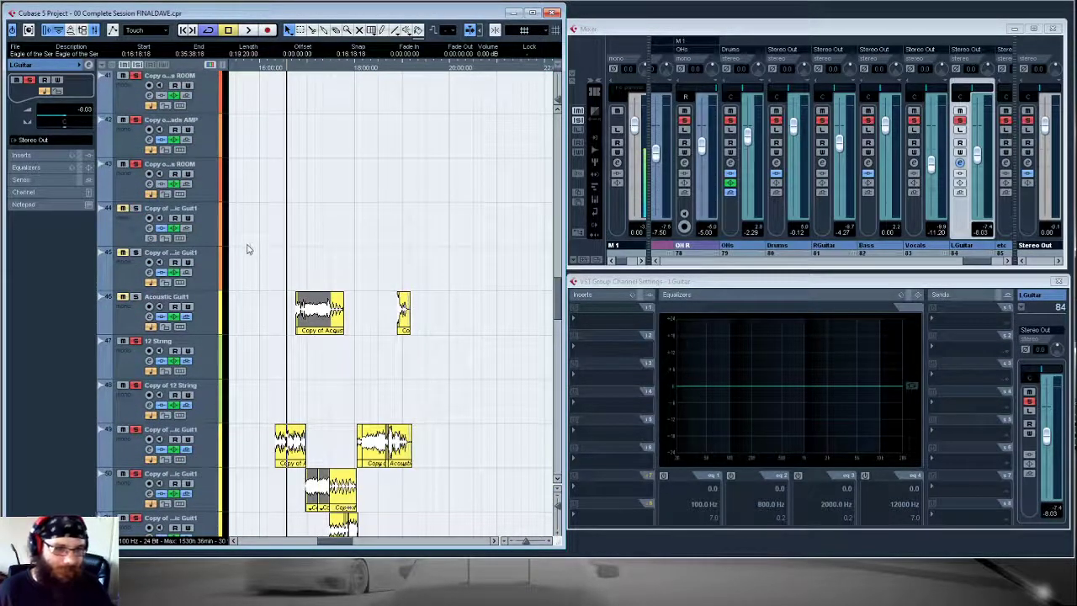
pyautogui.scroll(20, 244, 252)
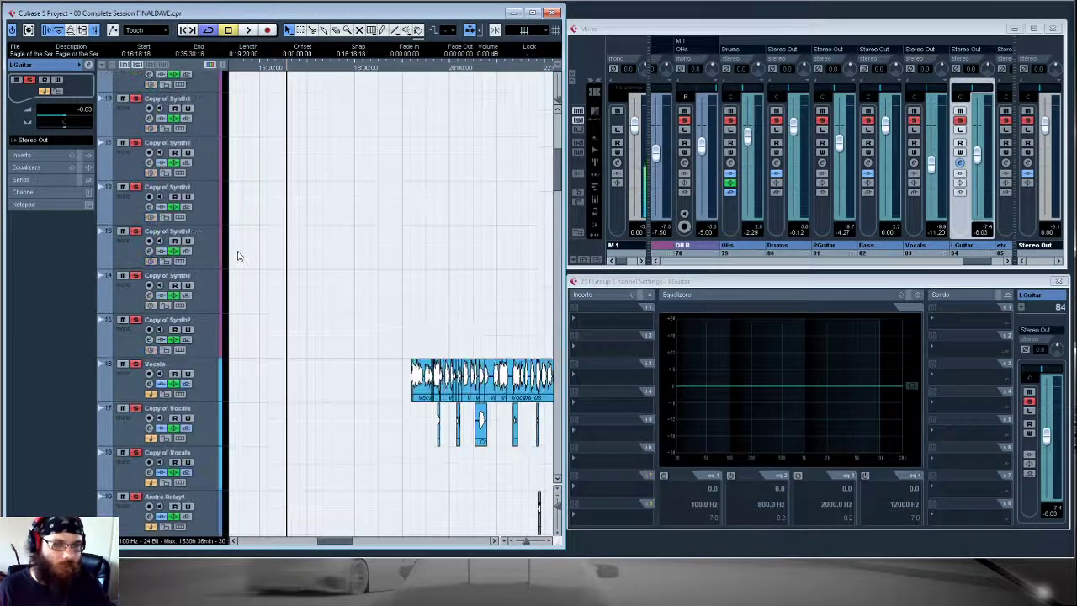
pyautogui.scroll(12, 237, 256)
pyautogui.scroll(-20, 240, 252)
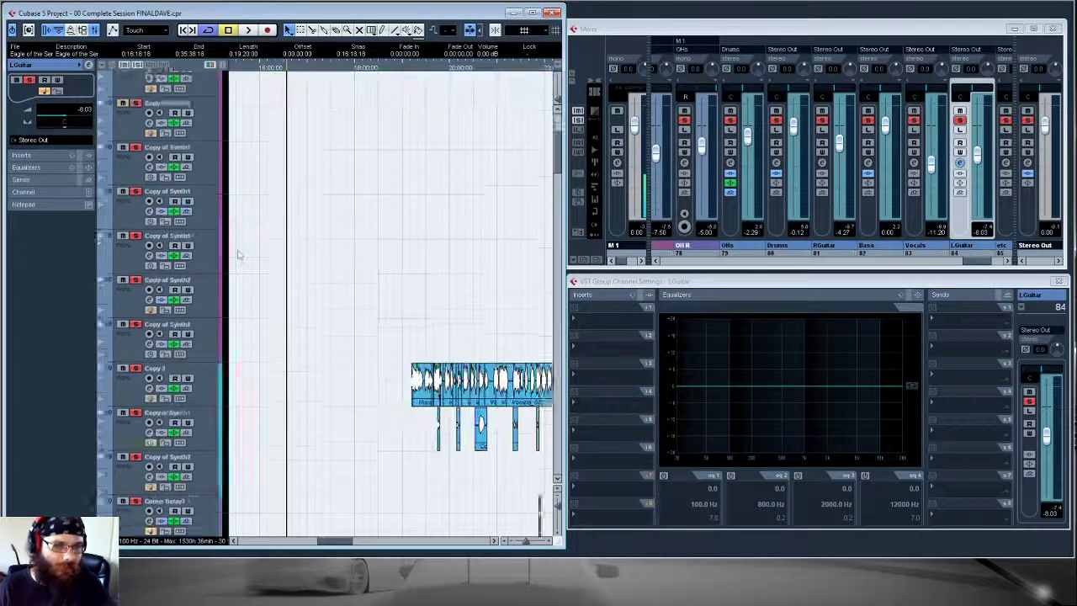
pyautogui.press('space')
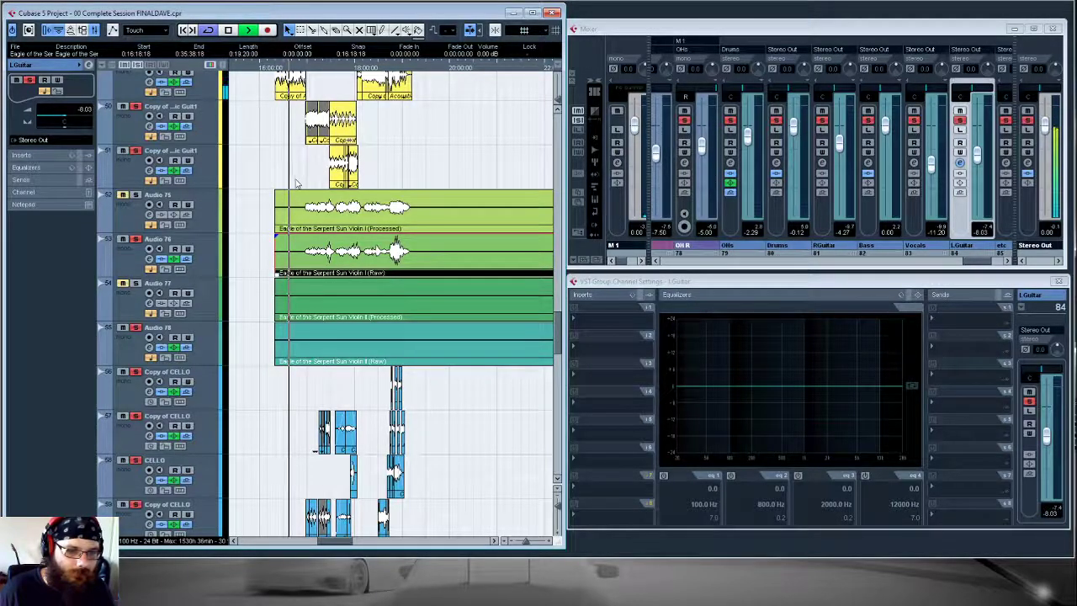
pyautogui.scroll(-2, 310, 191)
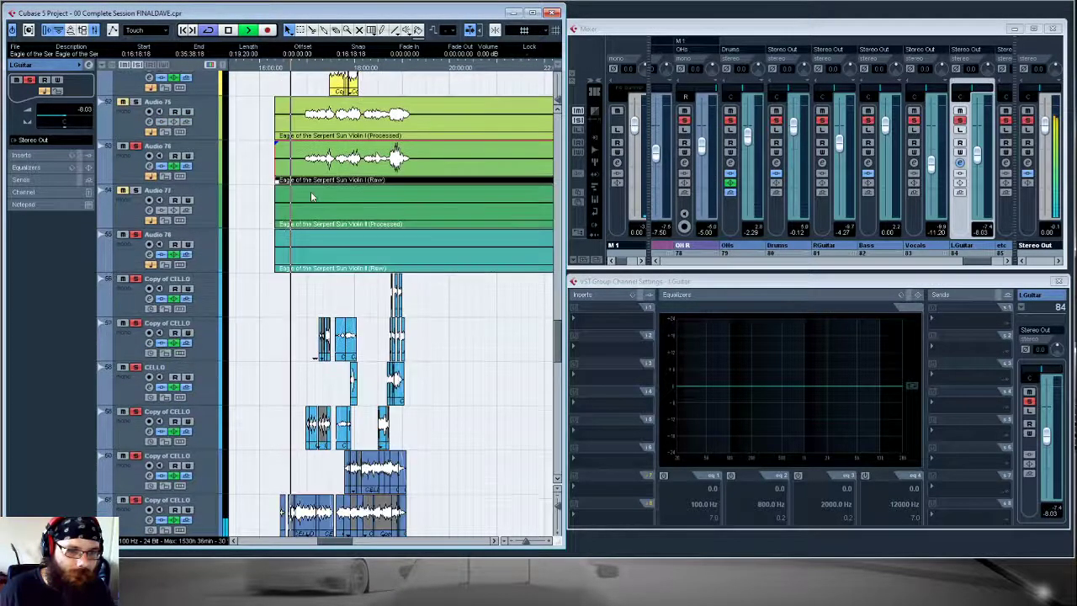
# - Lower the fader of Audio 76 to -3.15 and of Audio 78 to -2.02 during playback, and stop the transport
pyautogui.click(210, 158)
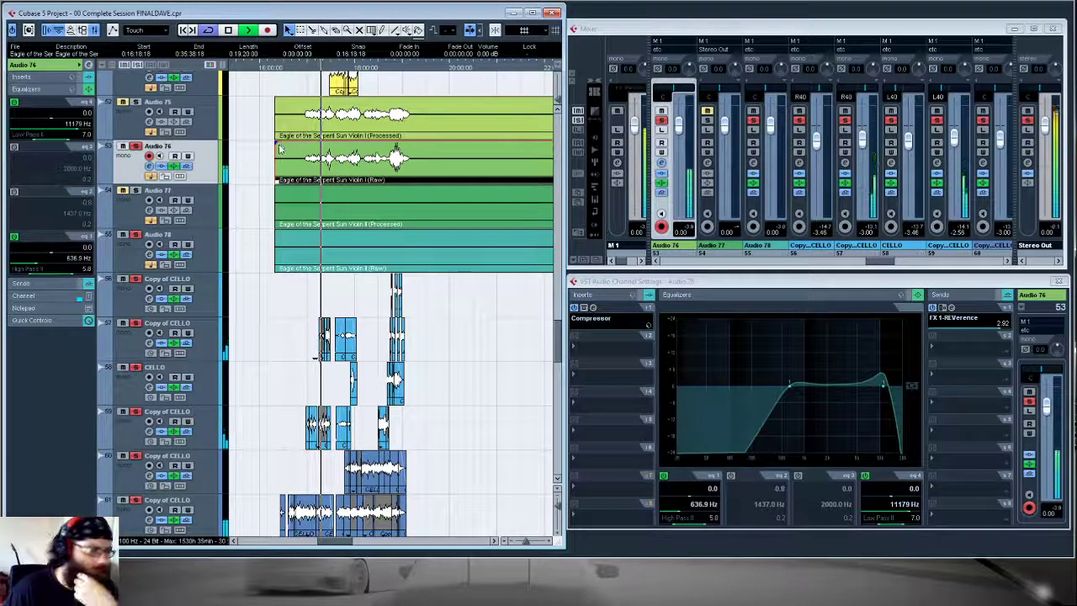
pyautogui.moveTo(1049, 406); pyautogui.dragTo(1048, 424)
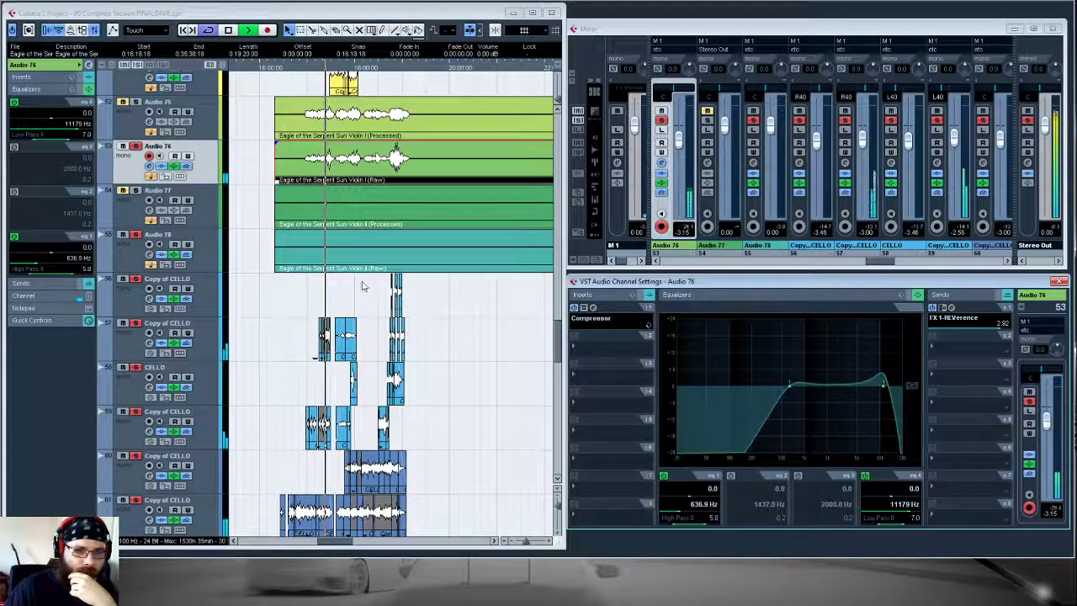
pyautogui.click(327, 276)
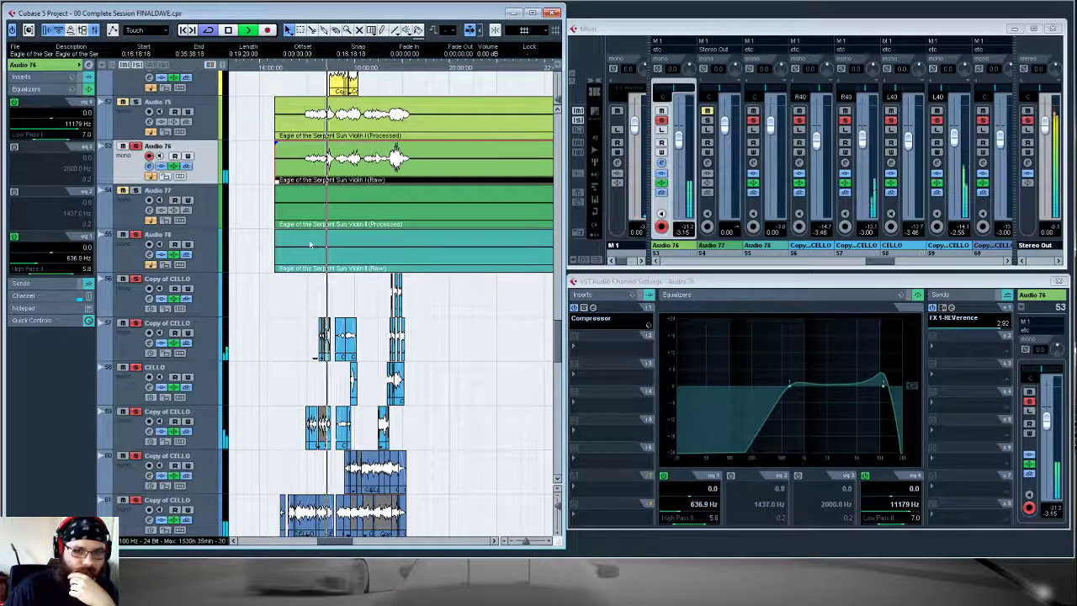
pyautogui.click(209, 237)
pyautogui.moveTo(1047, 406); pyautogui.dragTo(1047, 415)
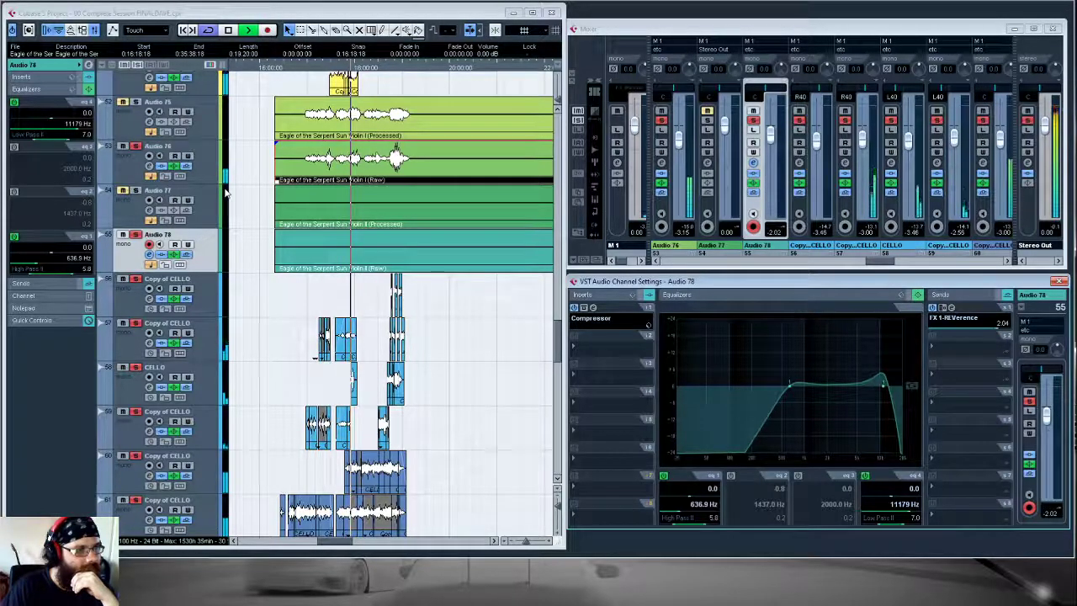
pyautogui.click(229, 31)
# - Enable EQ band 3 on Audio 76 as a narrow boost of 19.6 dB at 2166 Hz with a Q of 12
pyautogui.click(202, 150)
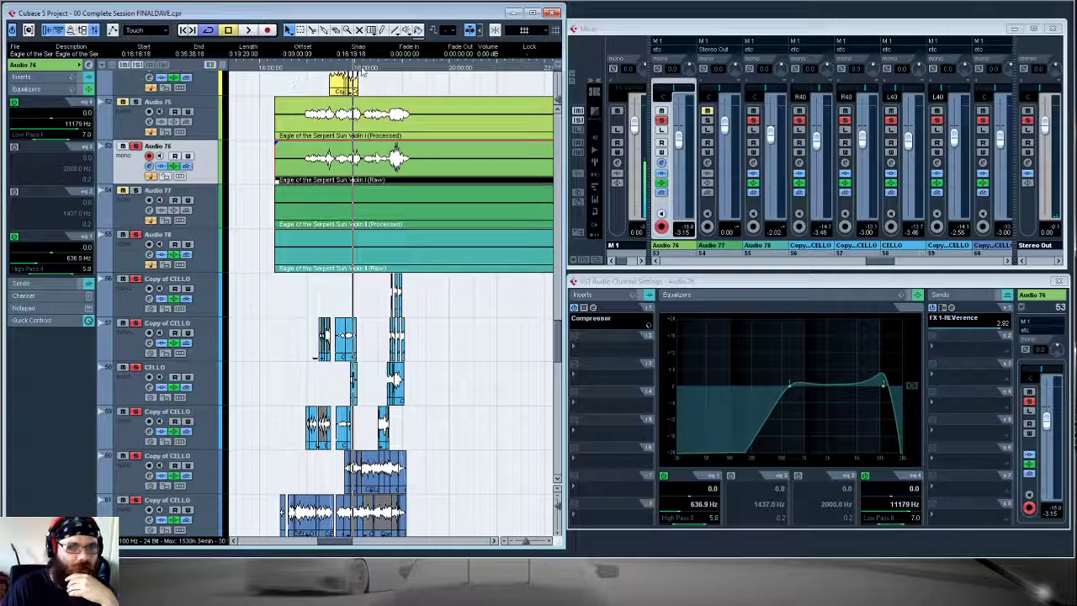
pyautogui.click(349, 68)
pyautogui.click(799, 476)
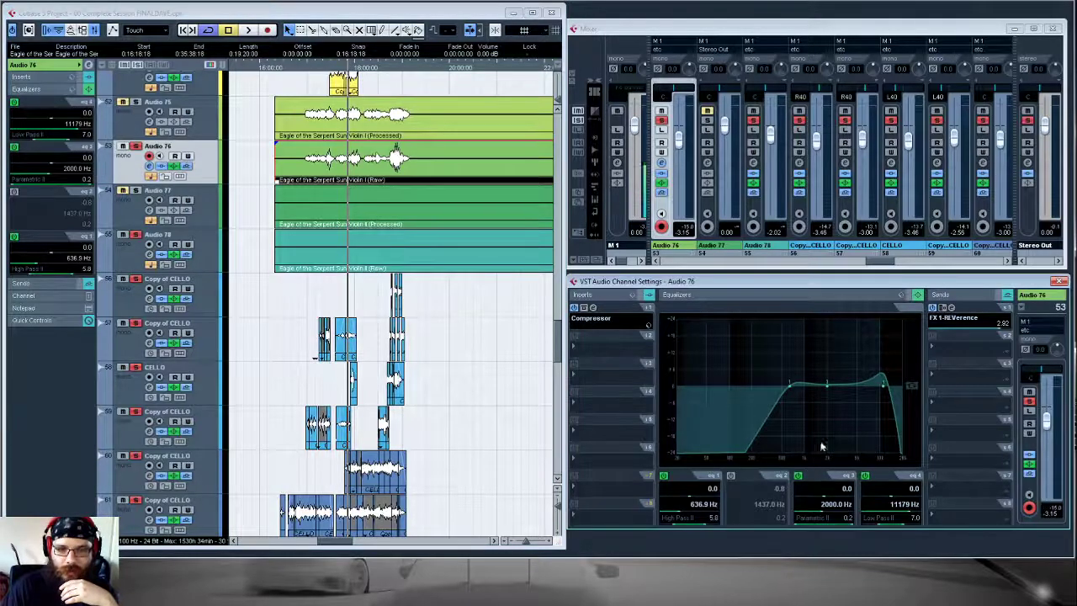
pyautogui.moveTo(831, 389); pyautogui.dragTo(830, 331)
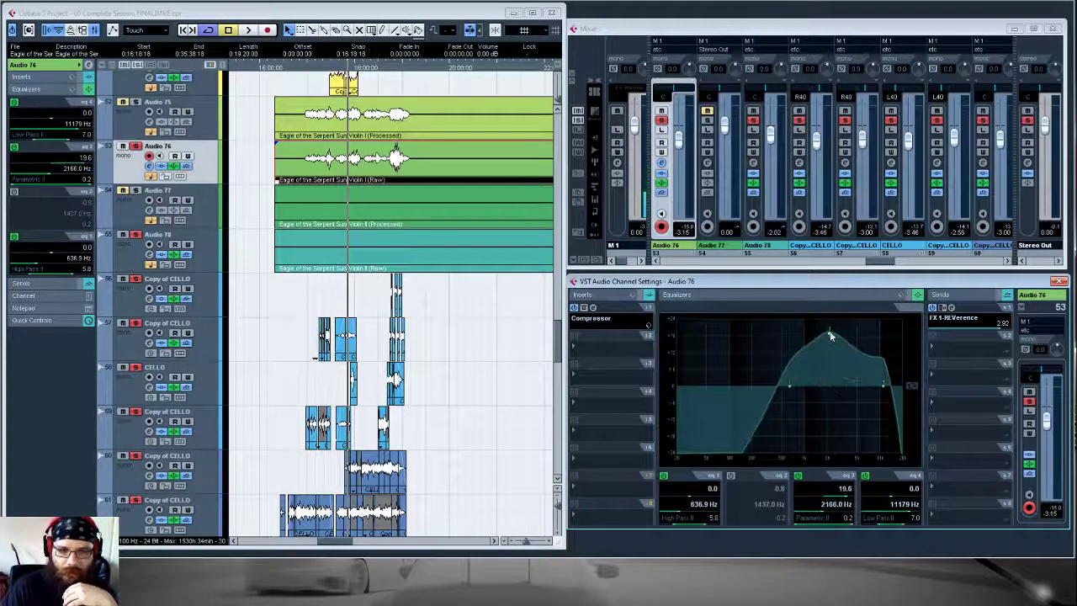
pyautogui.moveTo(848, 522); pyautogui.dragTo(823, 525)
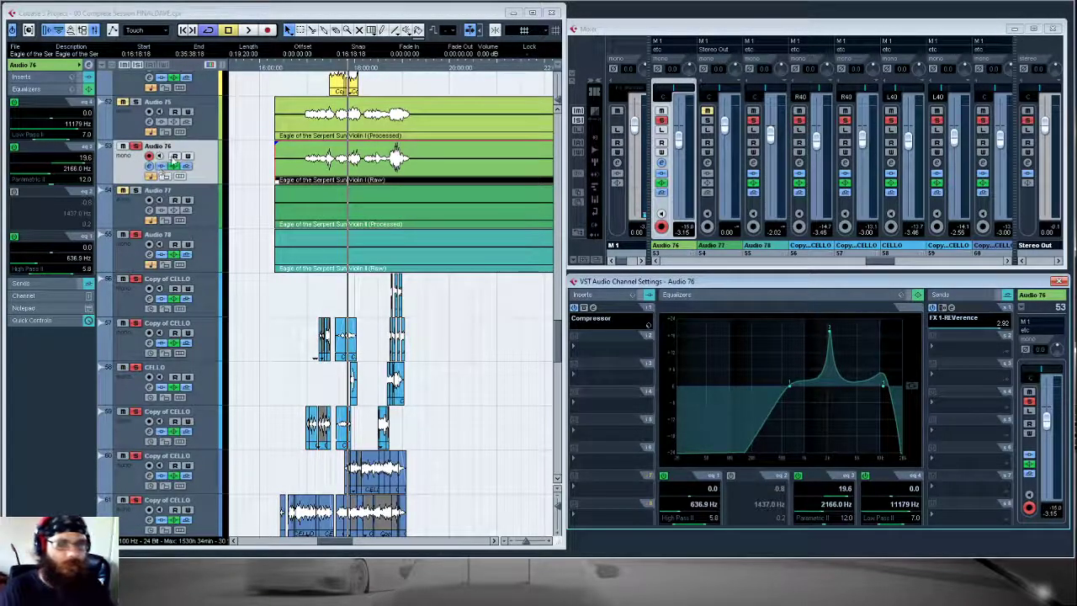
# - Sweep the band during playback to a -7.6 dB cut at 7944 Hz on Audio 76 and give Audio 78 the same EQ
pyautogui.press('space')
pyautogui.moveTo(829, 330); pyautogui.dragTo(872, 408)
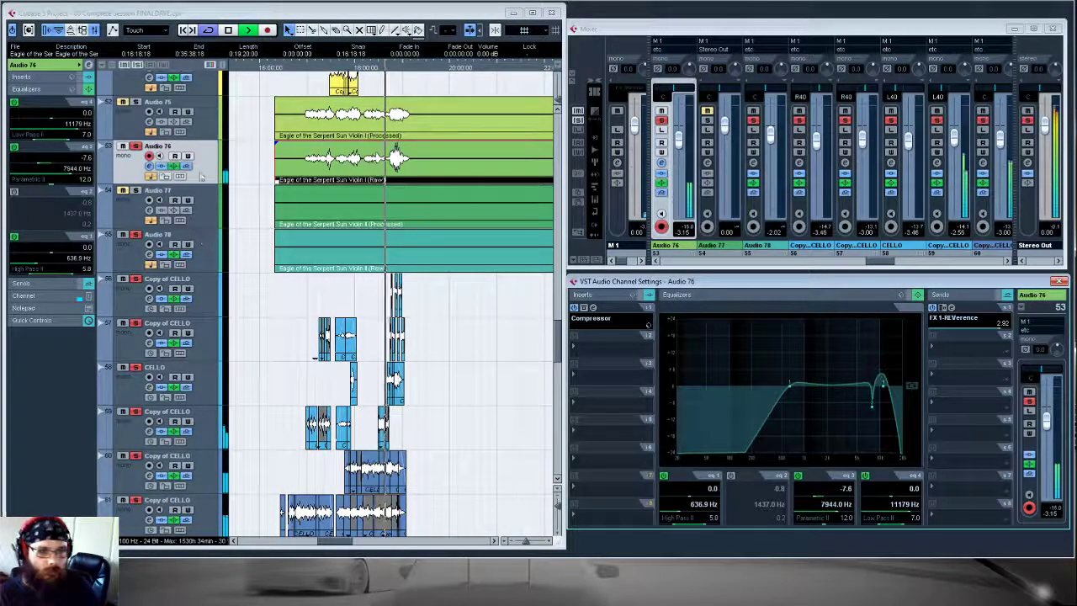
pyautogui.click(285, 308)
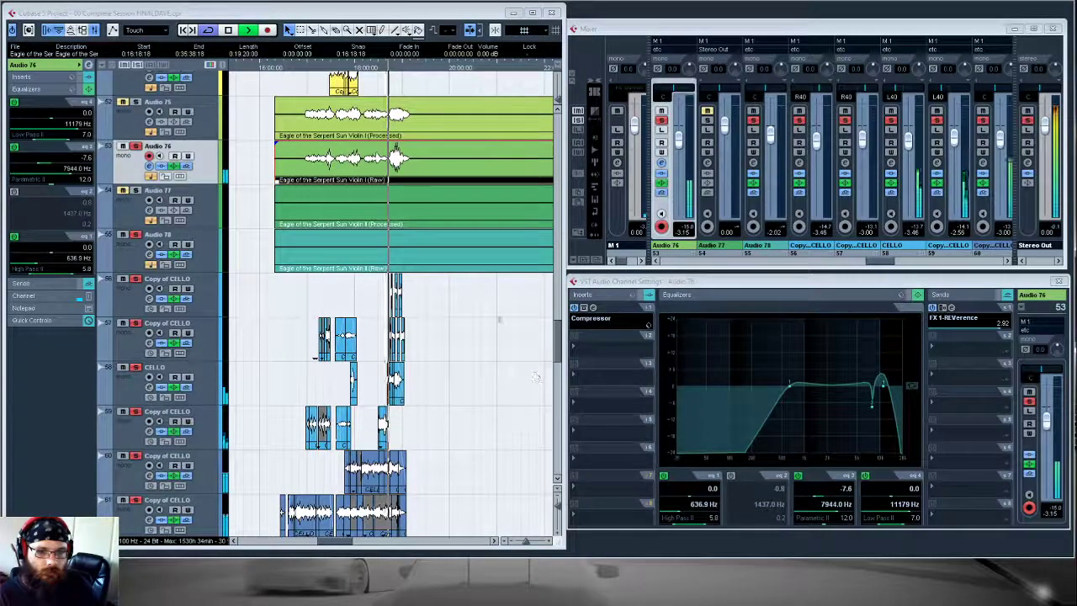
pyautogui.click(210, 260)
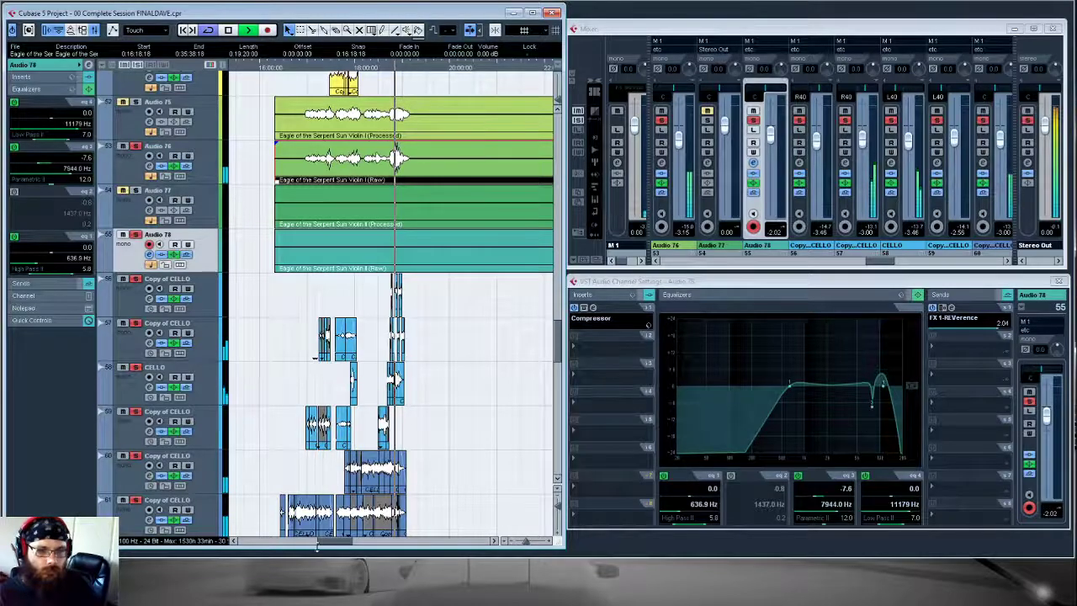
# - Play the violin passage in the mix from about 29:00, look ahead to the final cello clips, and stop playback
pyautogui.moveTo(337, 546); pyautogui.dragTo(391, 541)
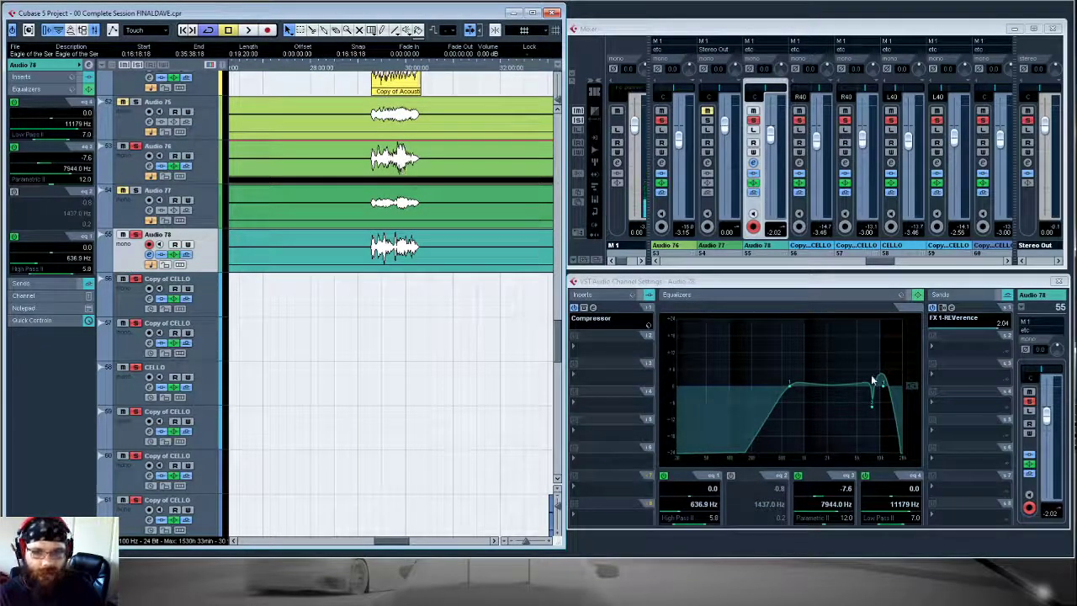
pyautogui.click(367, 67)
pyautogui.press('space')
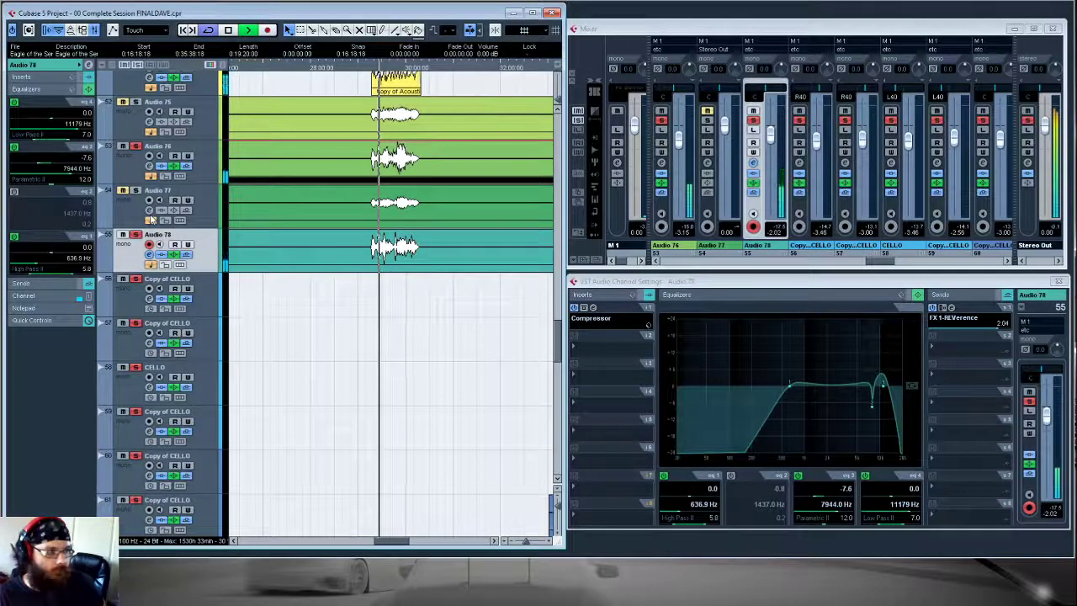
pyautogui.moveTo(397, 543); pyautogui.dragTo(408, 541)
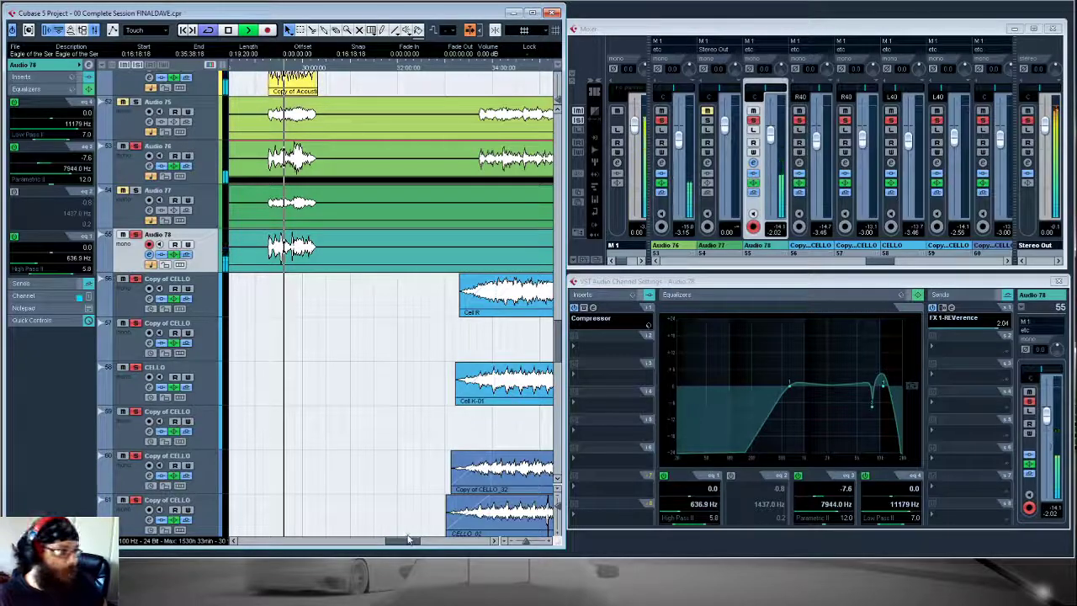
pyautogui.moveTo(408, 539); pyautogui.dragTo(413, 536)
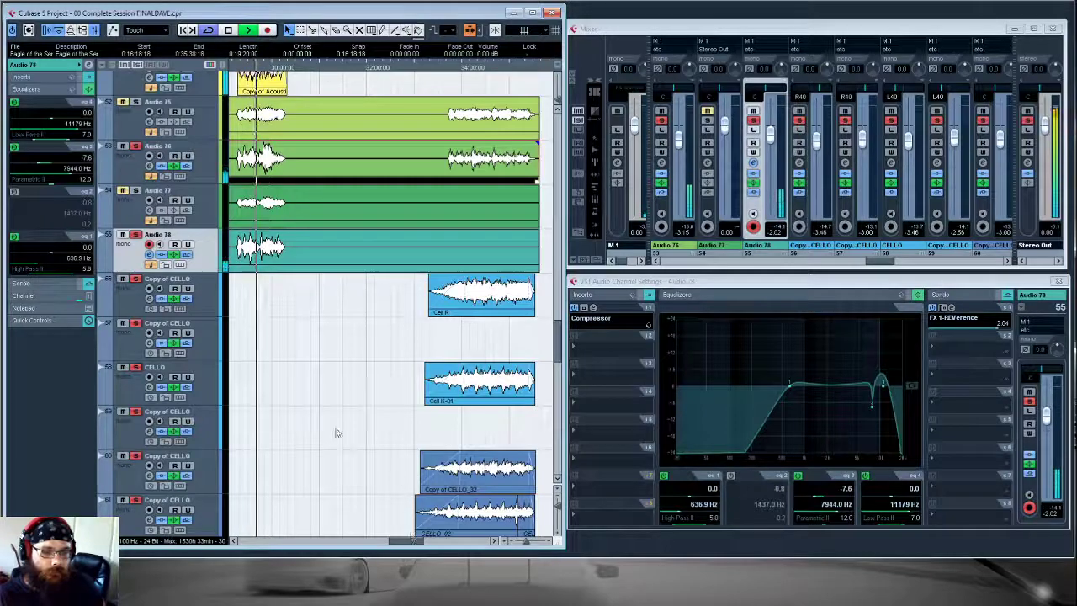
pyautogui.press('space')
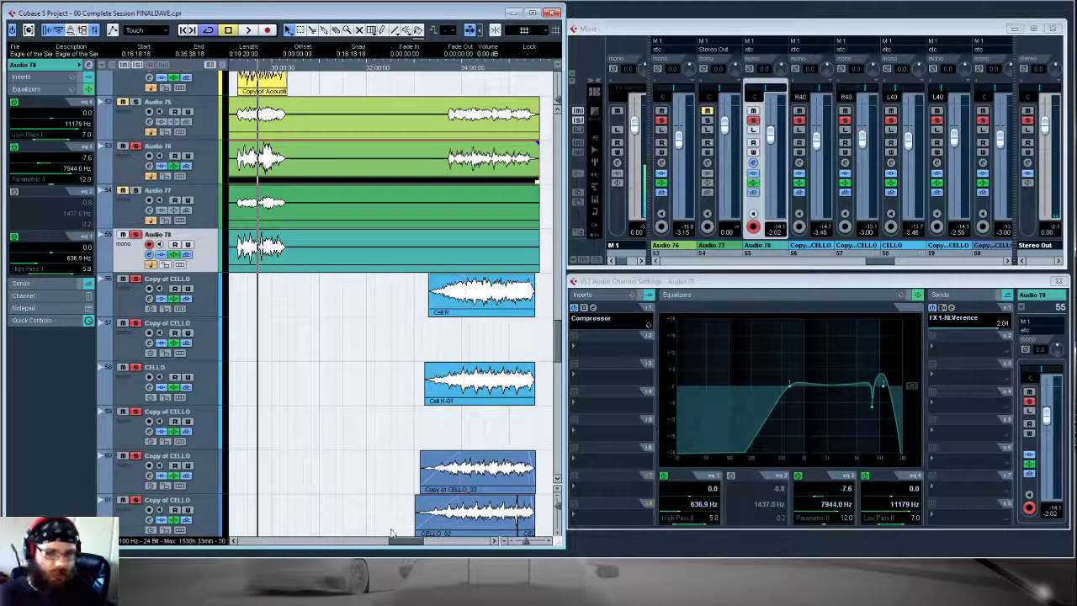
# - Clear the solo on the etc, LGuitar, Vocals, Bass, RGuitar, Drums and OHs group tracks
pyautogui.hscroll(-2, 396, 532)
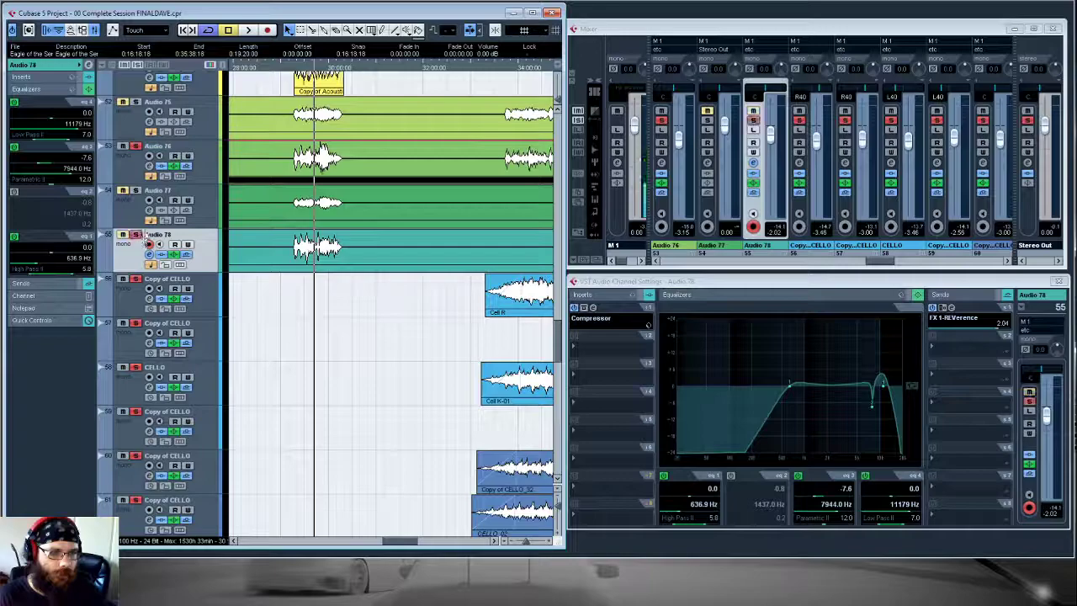
pyautogui.scroll(-15, 145, 241)
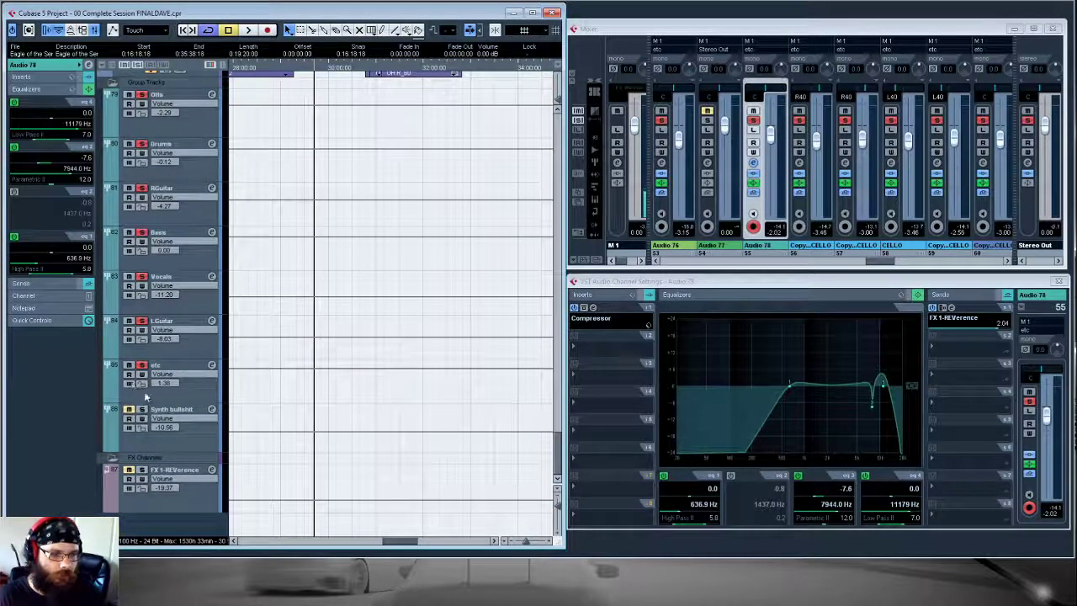
pyautogui.click(142, 364)
pyautogui.click(142, 320)
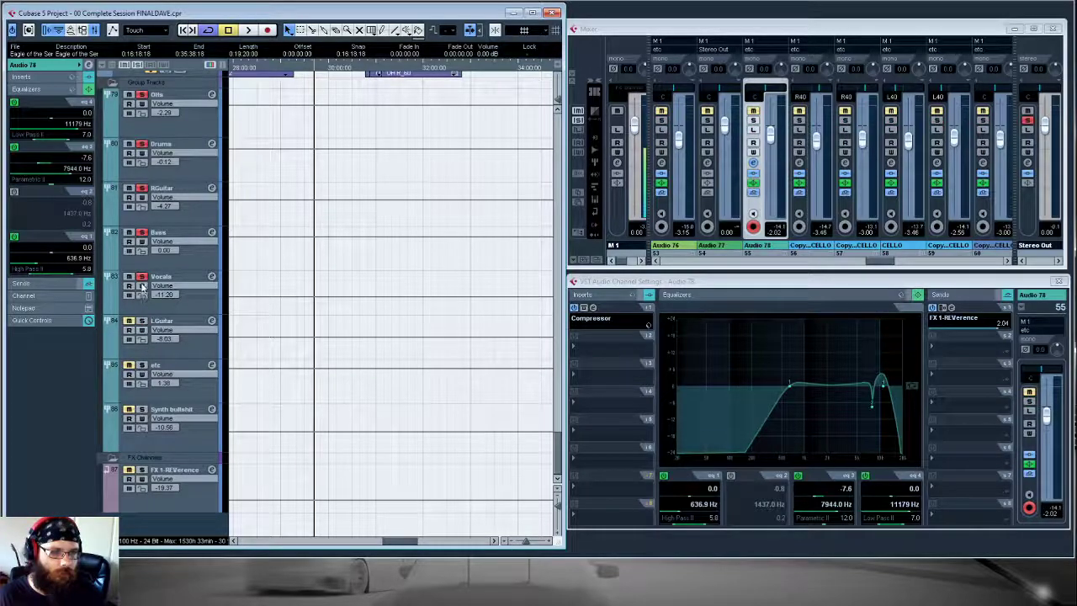
pyautogui.click(142, 232)
pyautogui.scroll(2, 144, 188)
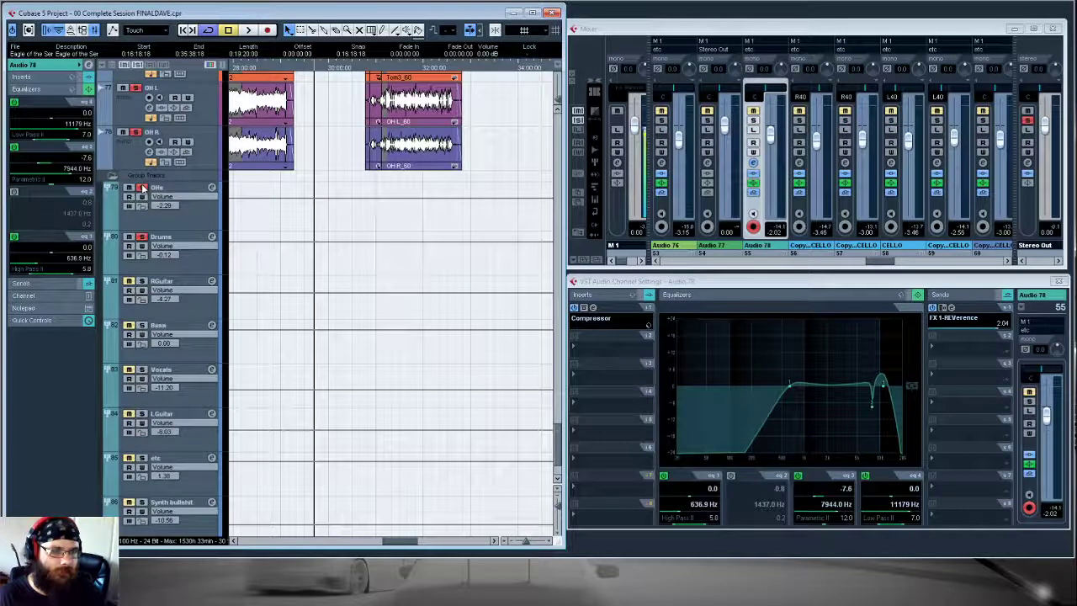
pyautogui.click(142, 235)
# - Solo the raw violin track Audio 78 and play it from about 29:00
pyautogui.scroll(10, 202, 219)
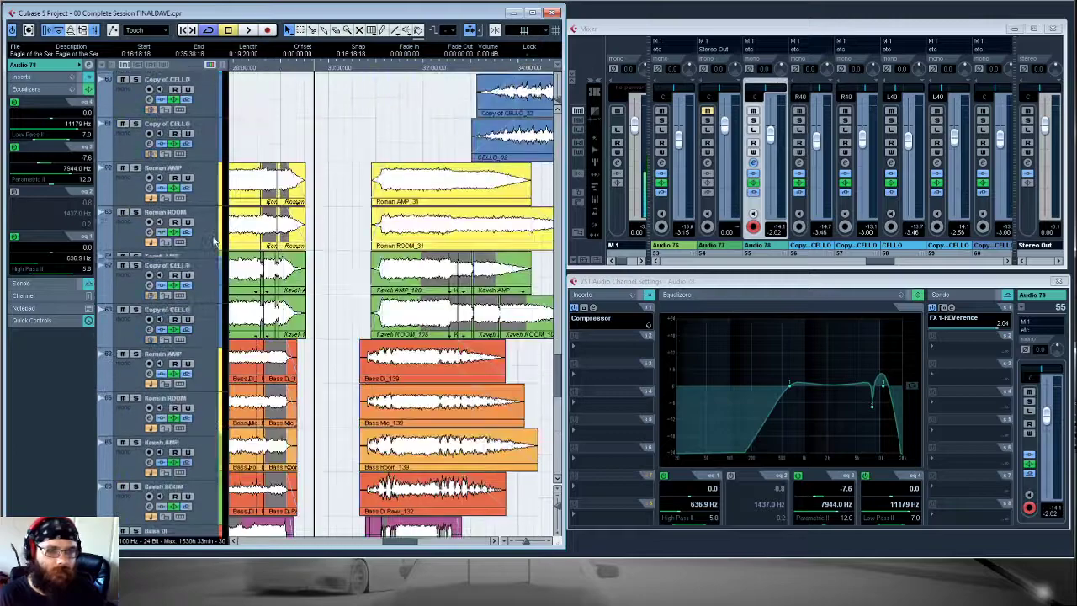
pyautogui.scroll(5, 215, 241)
pyautogui.click(136, 229)
pyautogui.click(284, 66)
pyautogui.press('space')
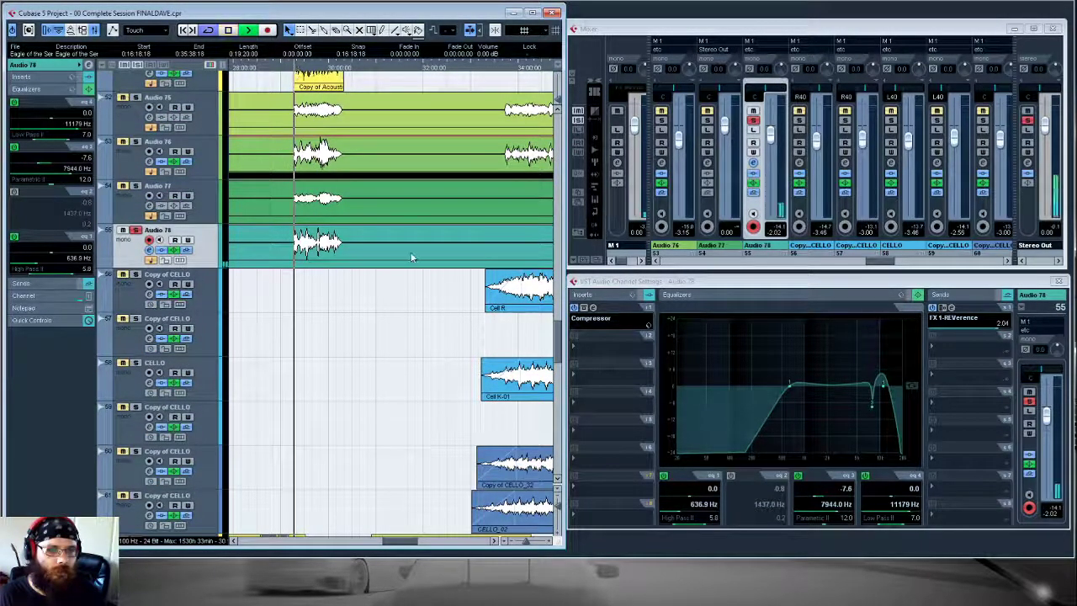
# - Try StereoEnhancer in the second insert slot of Audio 78, replace it with Chorus, and stop playback
pyautogui.click(617, 286)
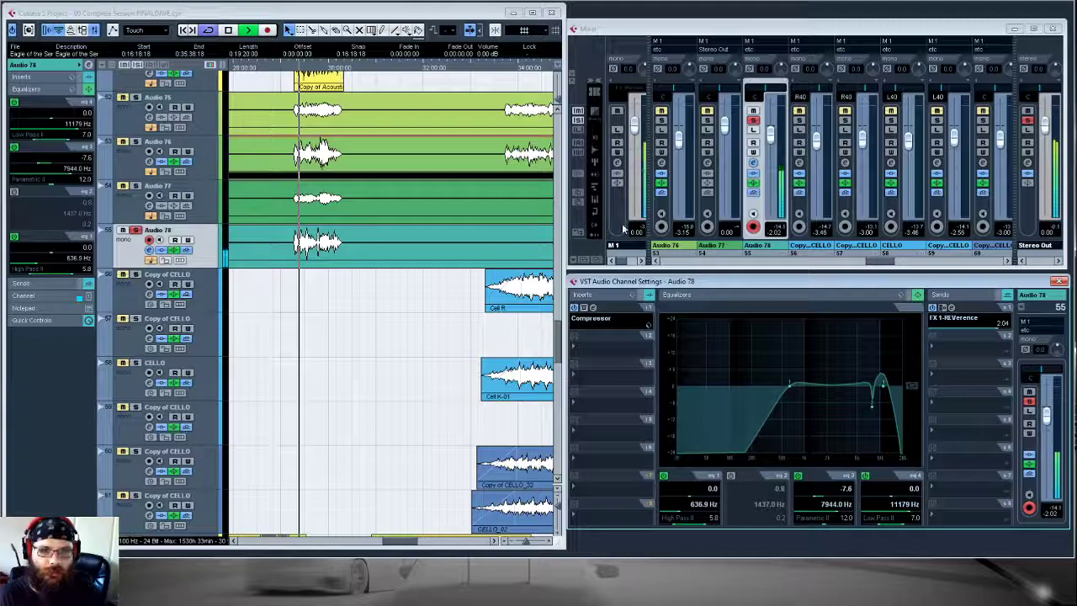
pyautogui.click(745, 265)
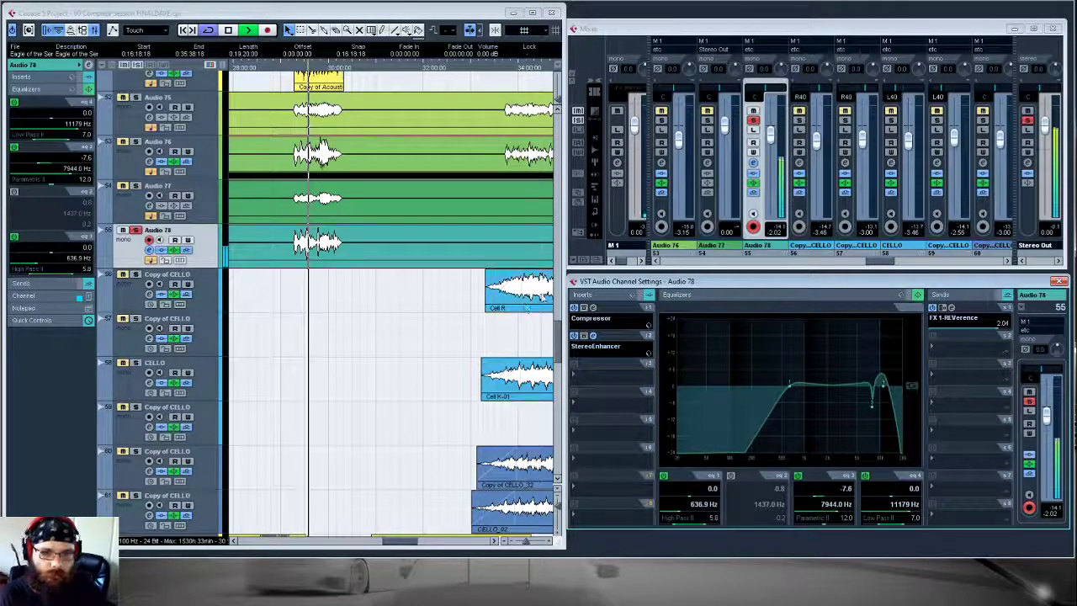
pyautogui.press('space')
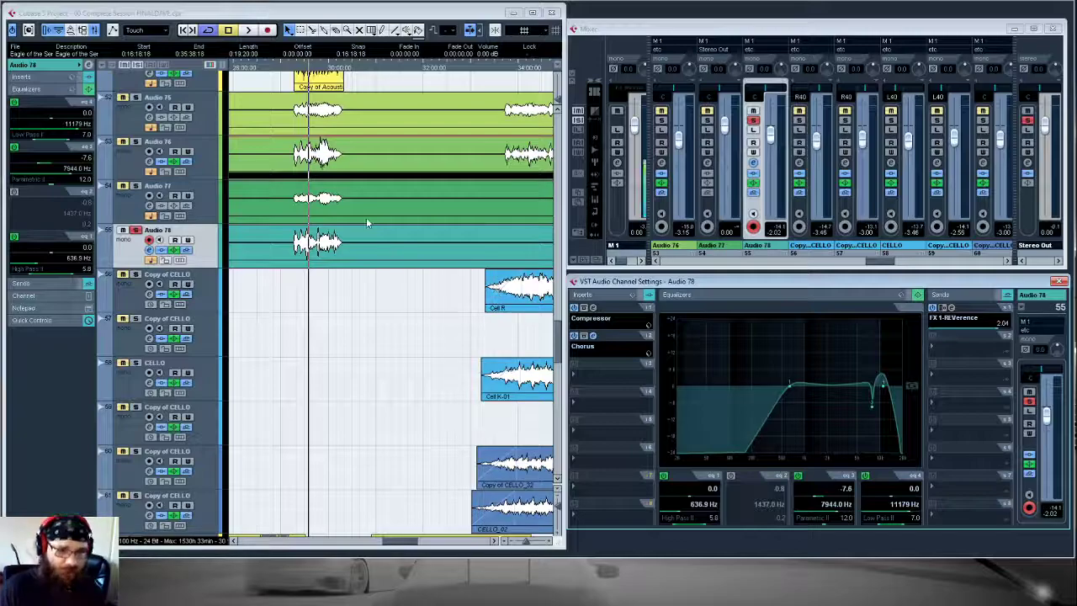
# - Replay the violin passage from about 29:00, solo Audio 76 together with Audio 78, and stop playback
pyautogui.click(296, 67)
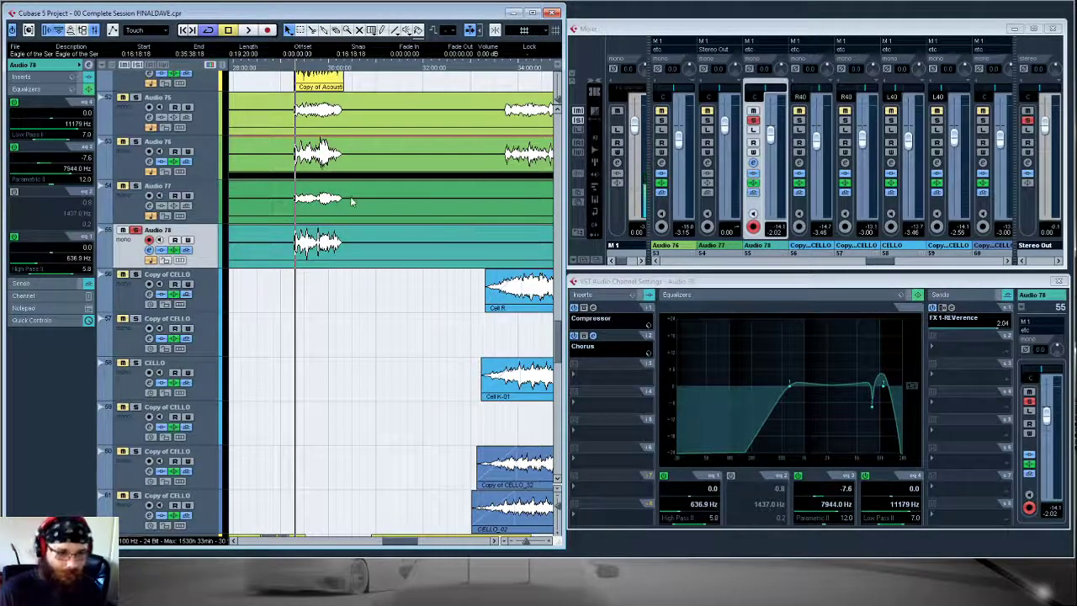
pyautogui.press('space')
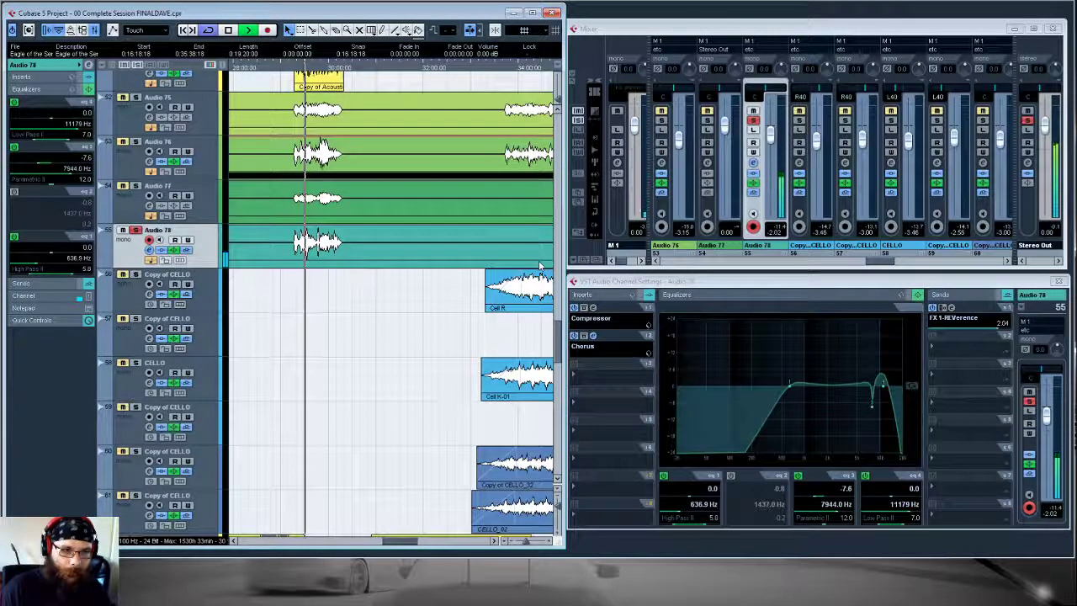
pyautogui.click(136, 142)
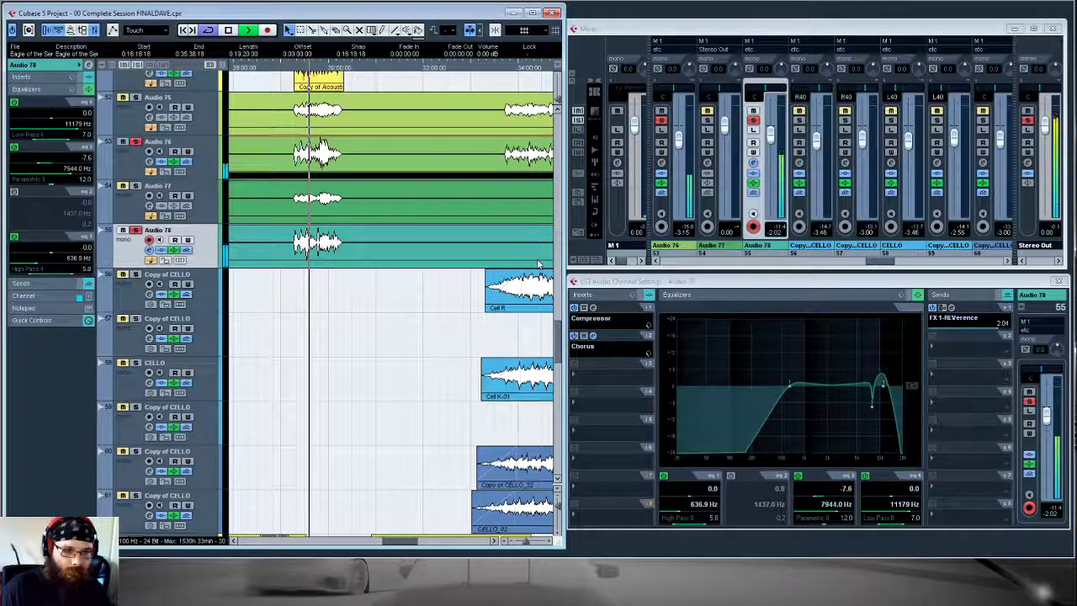
pyautogui.press('space')
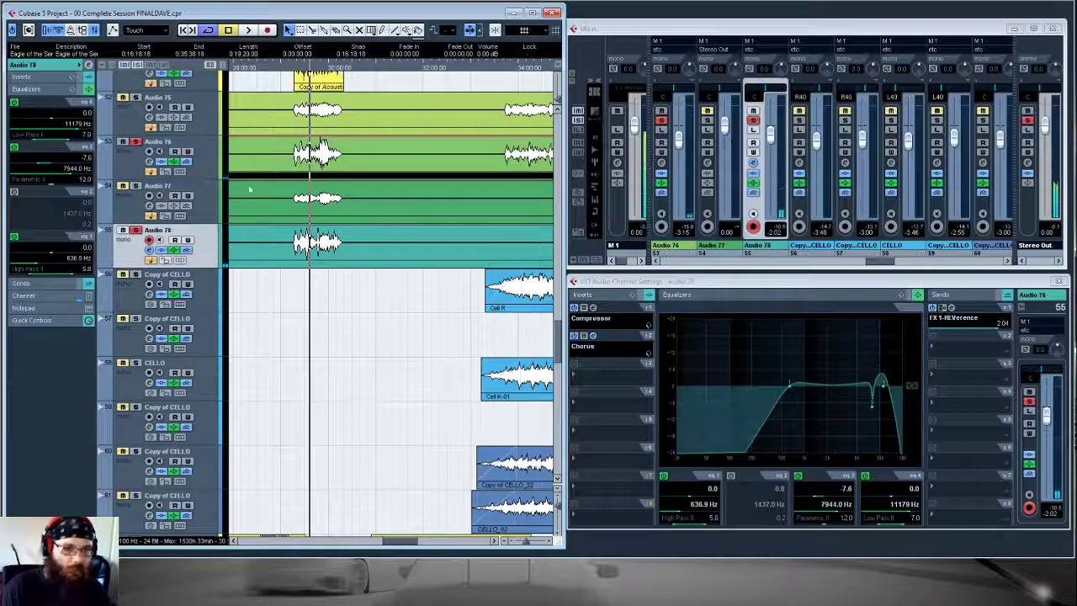
# - Clear the solo on the violin tracks Audio 78 and Audio 76
pyautogui.click(135, 230)
pyautogui.click(135, 142)
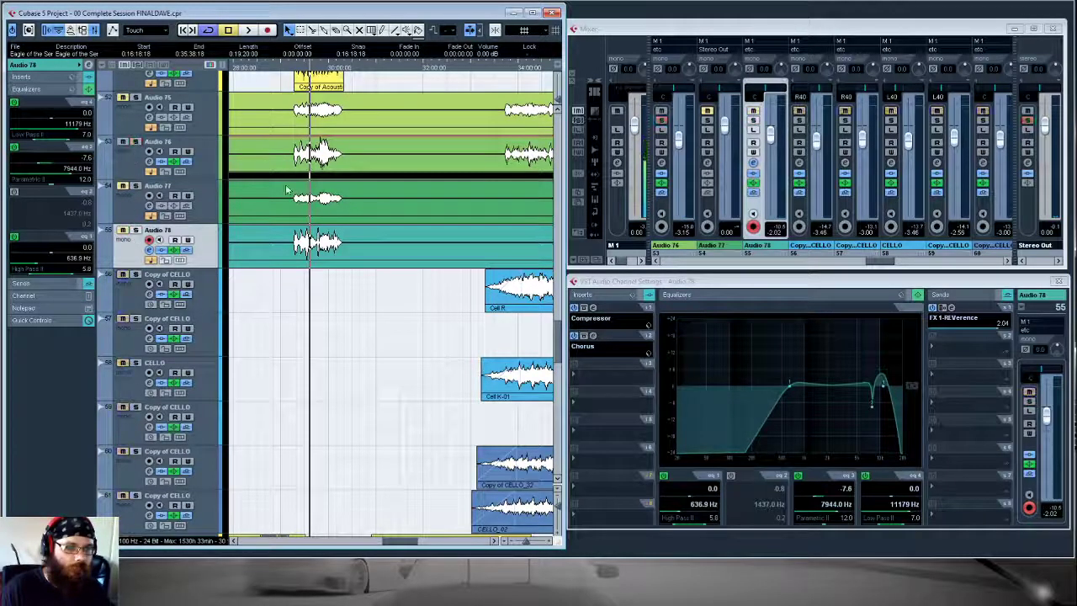
pyautogui.scroll(10, 197, 196)
pyautogui.scroll(10, 197, 195)
pyautogui.scroll(-20, 198, 195)
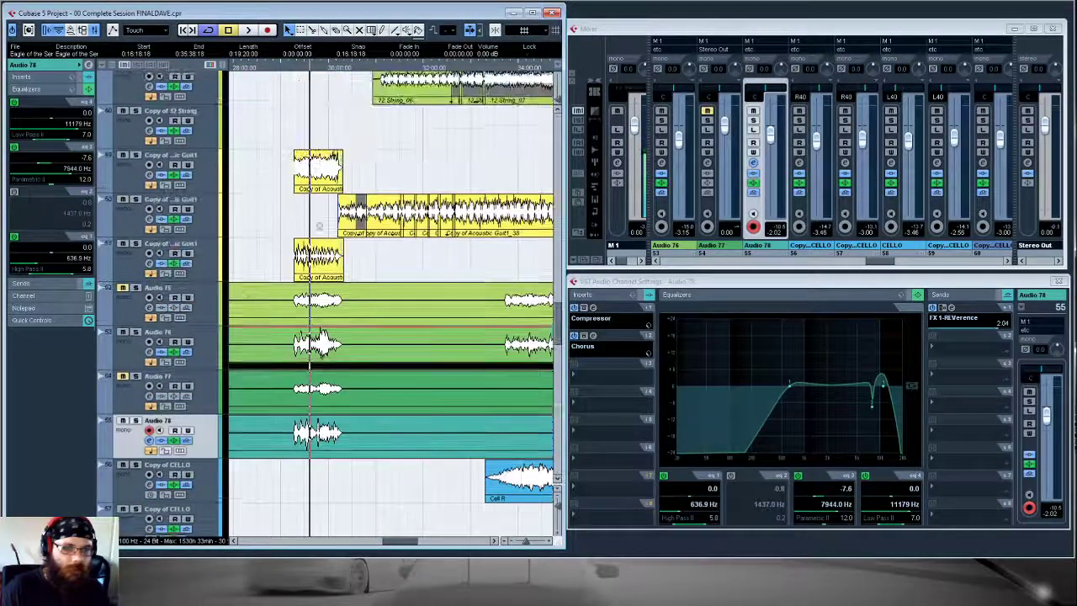
# - Play the violin passage in the full mix and lower the Audio 78 channel fader to -2.56
pyautogui.press('space')
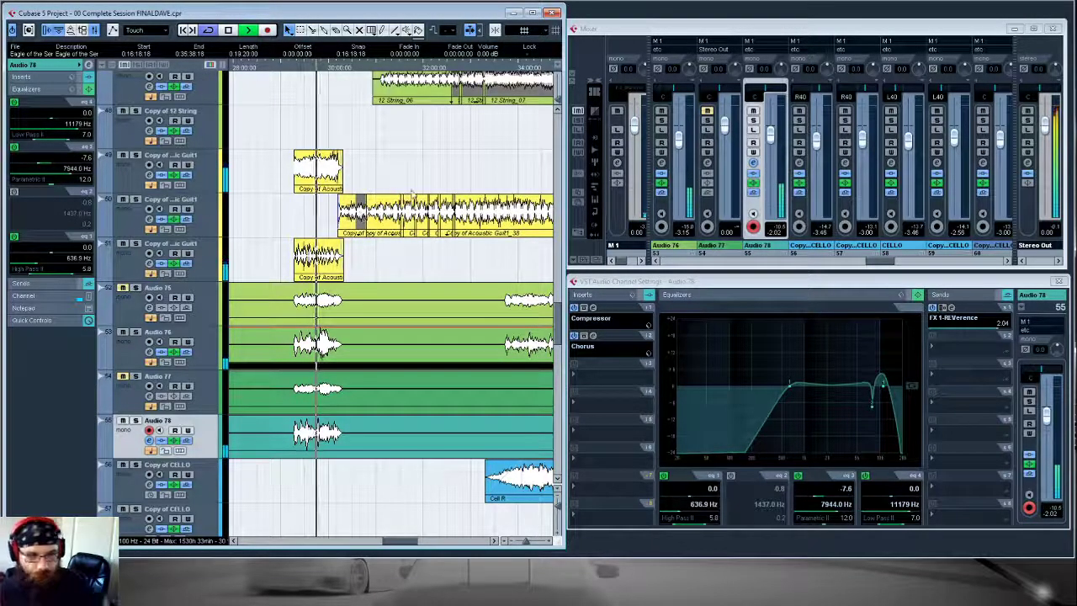
pyautogui.scroll(-2, 410, 197)
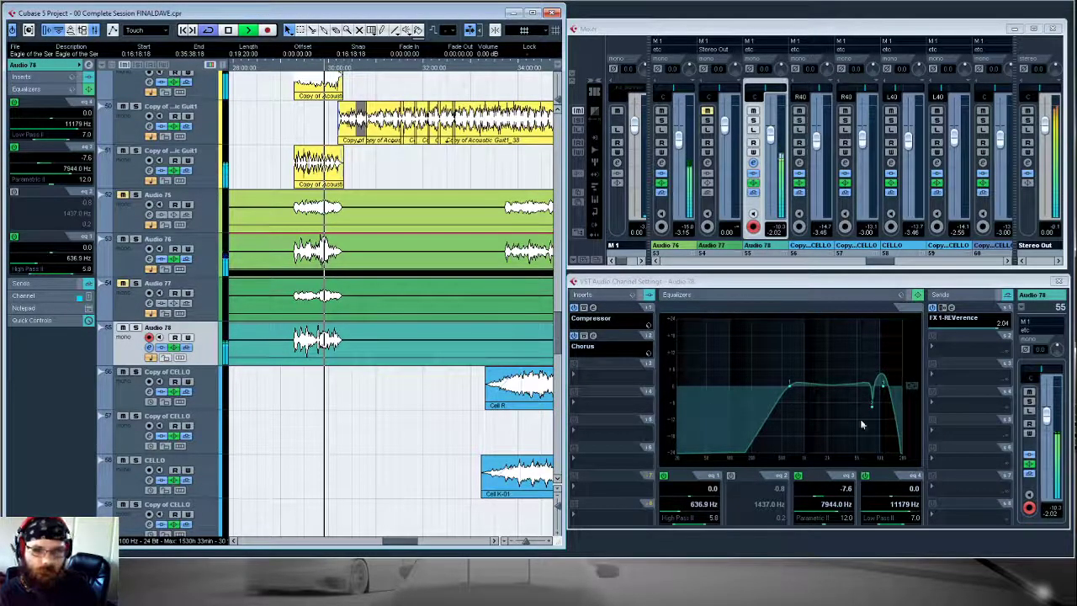
pyautogui.moveTo(1046, 416); pyautogui.dragTo(1046, 422)
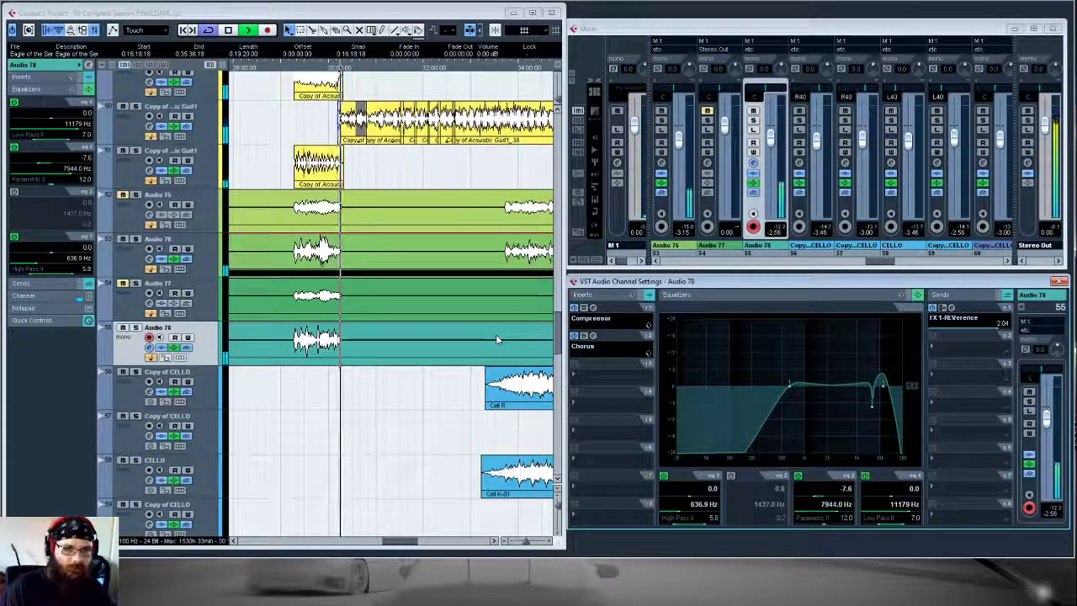
# - Play the mix from just before 34:00, examine which tracks have parts in that section, including violin and cello, and stop playback
pyautogui.click(504, 66)
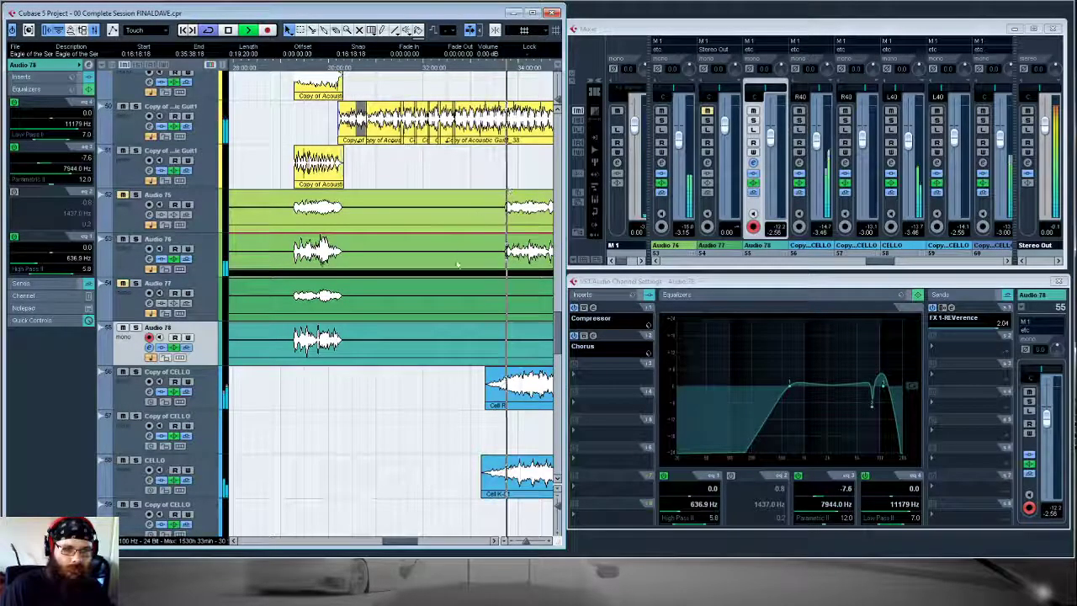
pyautogui.moveTo(409, 542); pyautogui.dragTo(426, 545)
pyautogui.scroll(-10, 401, 389)
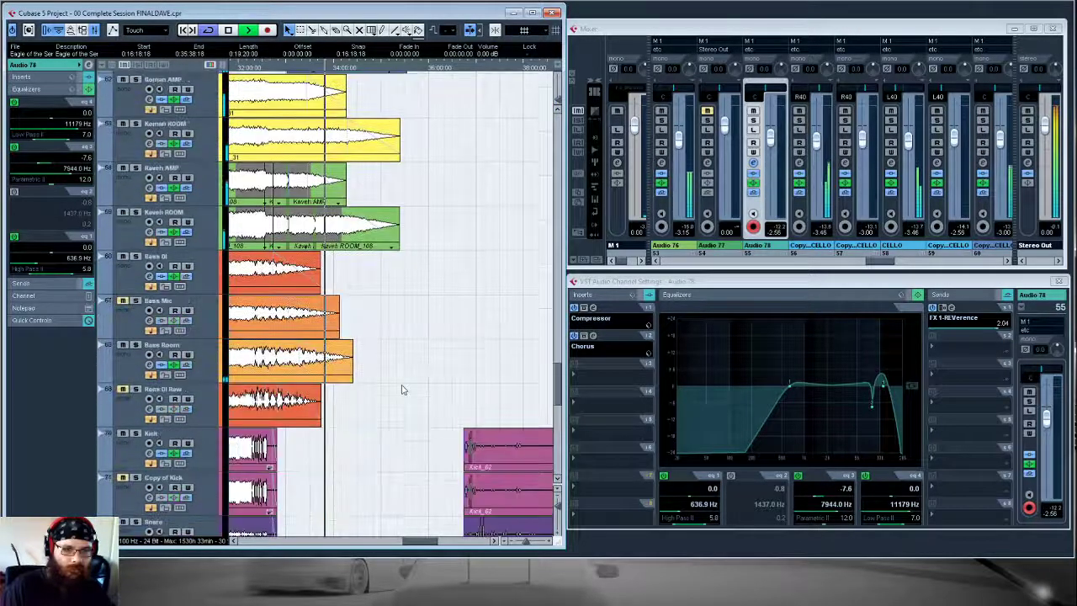
pyautogui.scroll(-4, 401, 390)
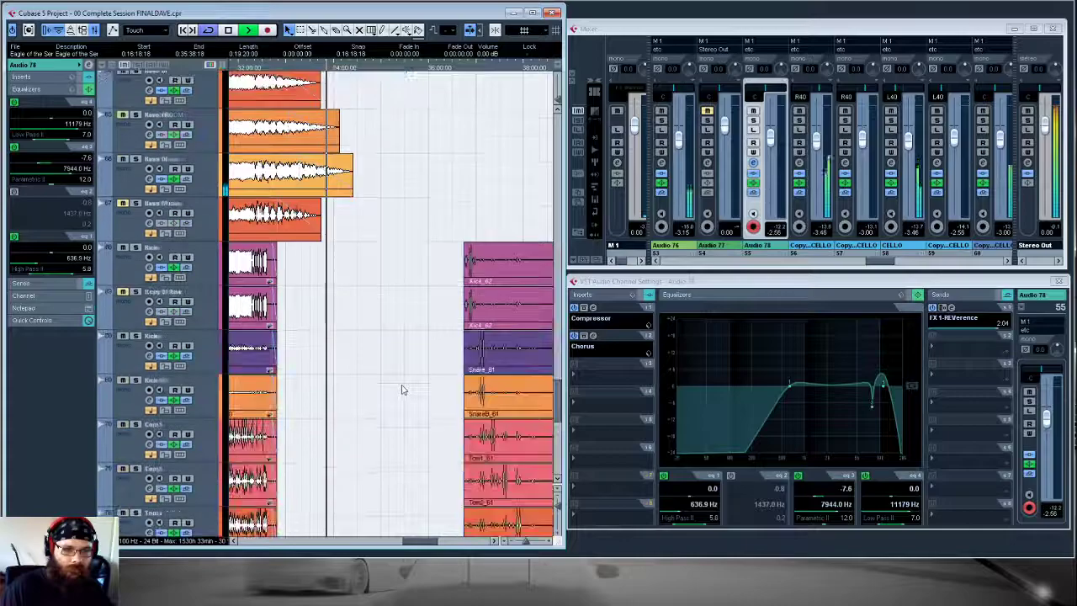
pyautogui.scroll(-12, 401, 390)
pyautogui.scroll(20, 402, 390)
pyautogui.scroll(-20, 402, 389)
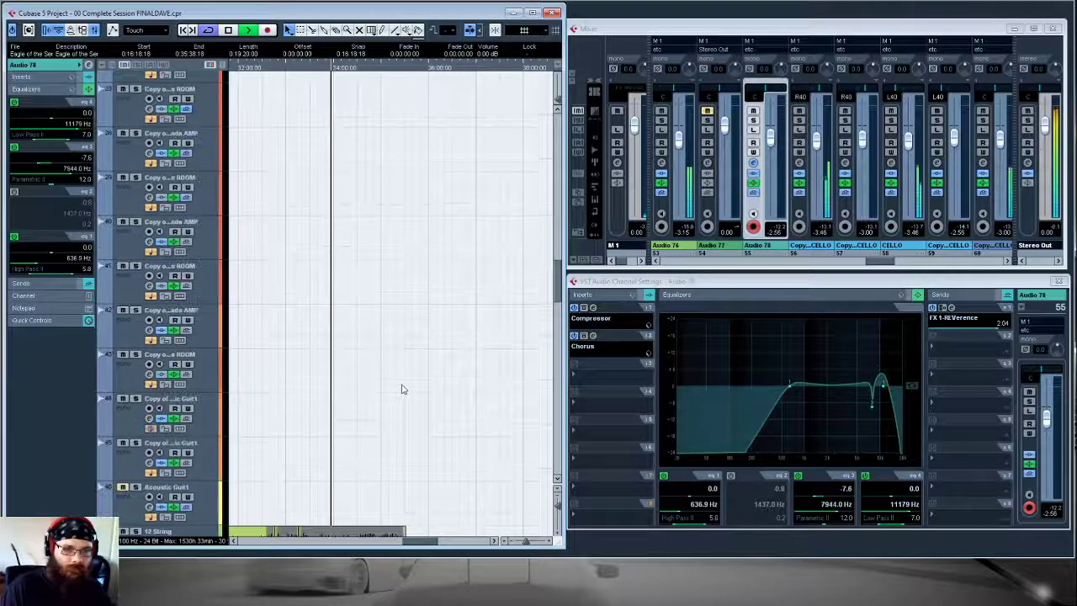
pyautogui.scroll(-12, 402, 390)
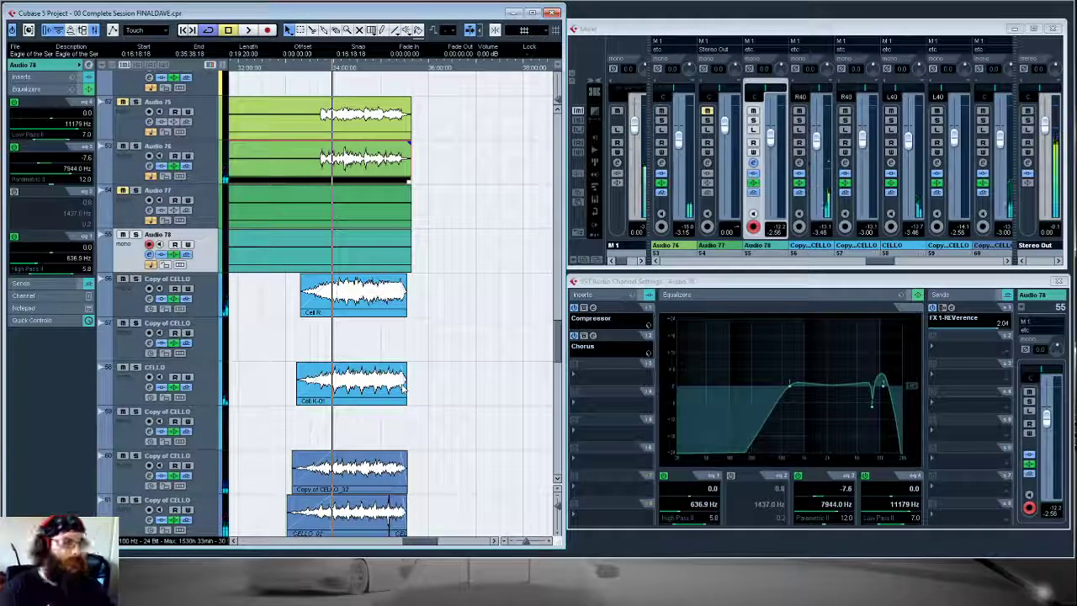